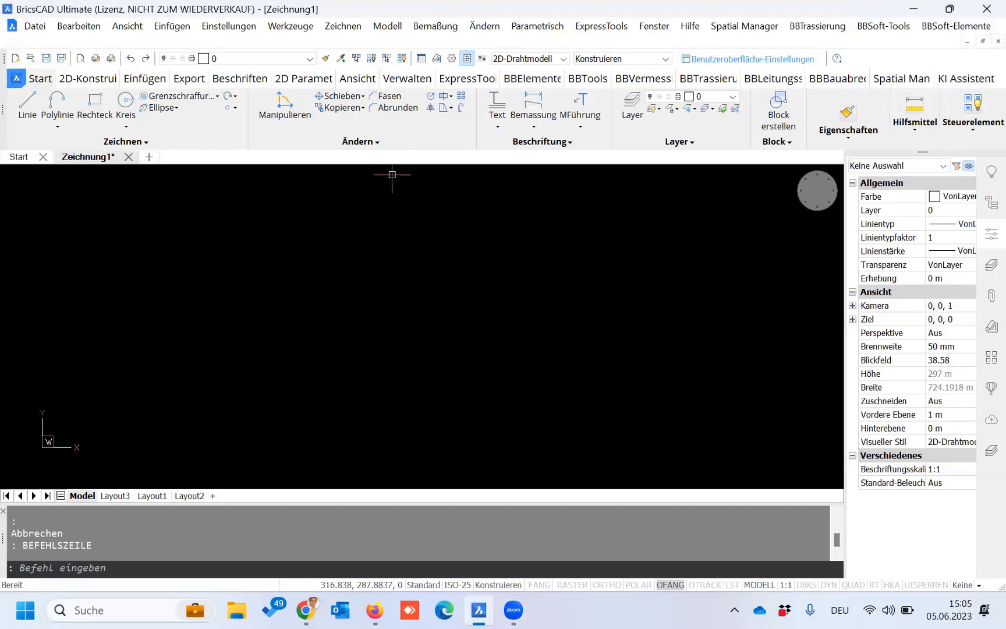
Step: Add Layout4 and Layout5, show the Layout5 sheet, and call up the layout tab menu
click(213, 497)
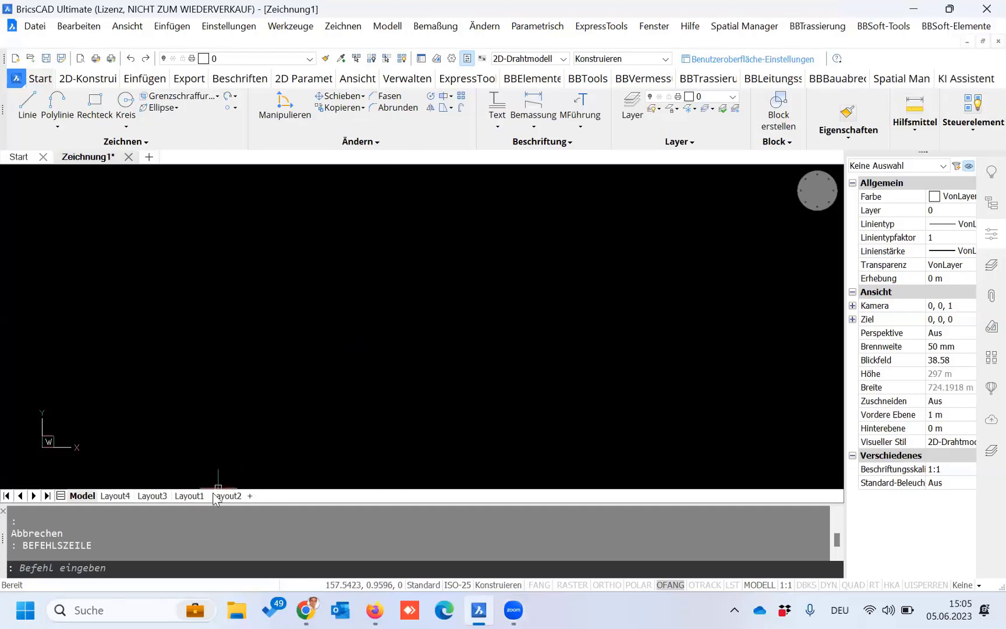
click(253, 495)
click(129, 495)
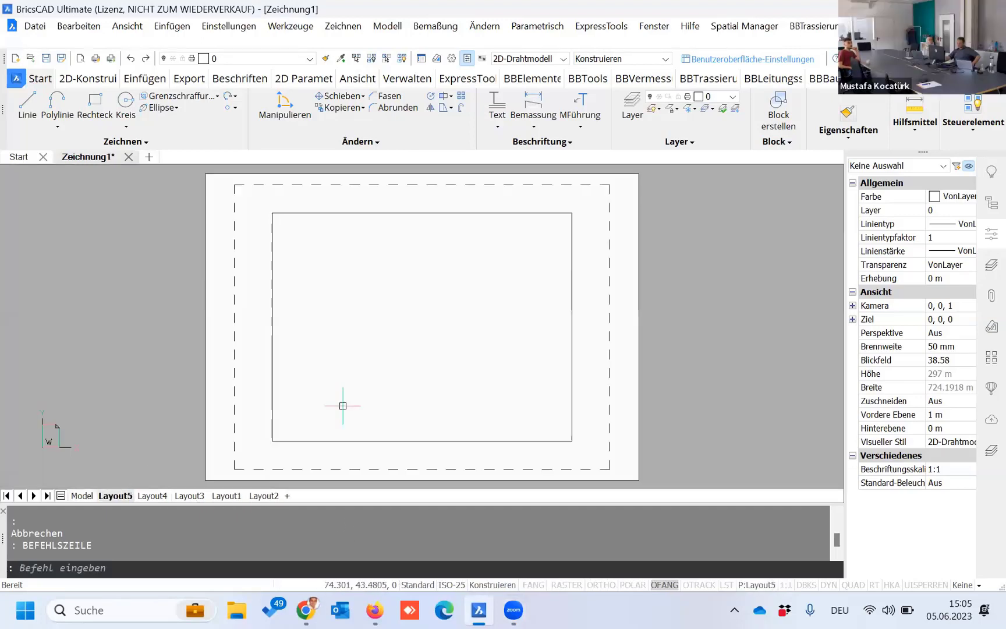
right_click(159, 499)
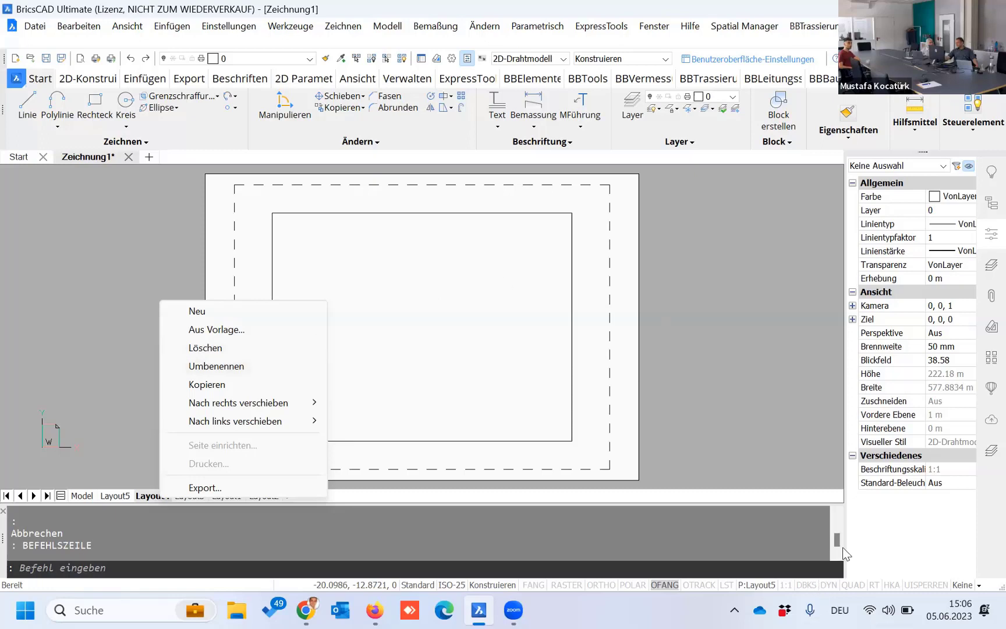
Step: Dismiss the layout menu, check Layout4's options, then bring up the Layout Manager
key(Escape)
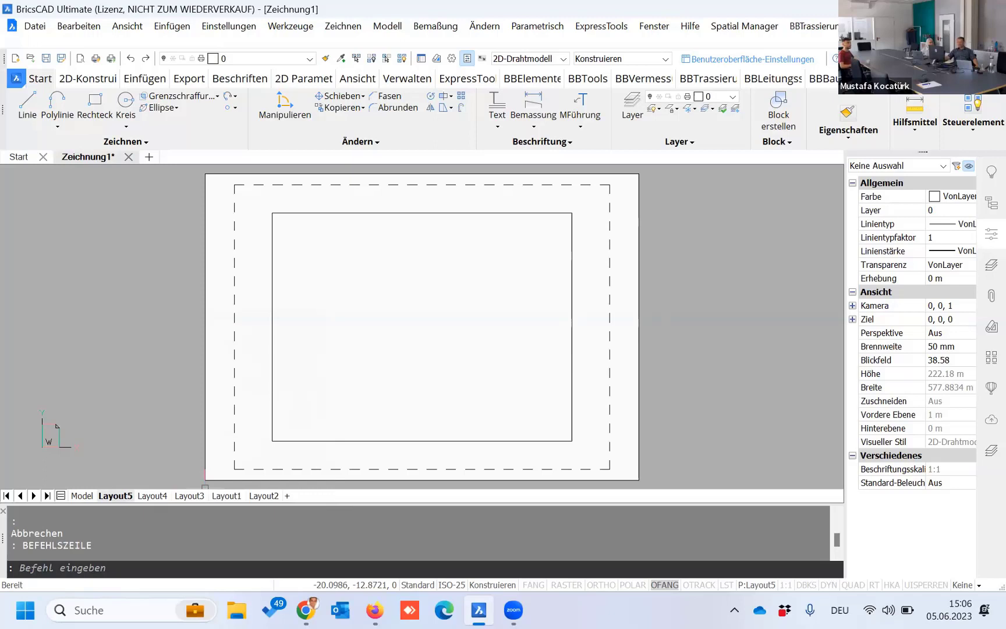
right_click(156, 496)
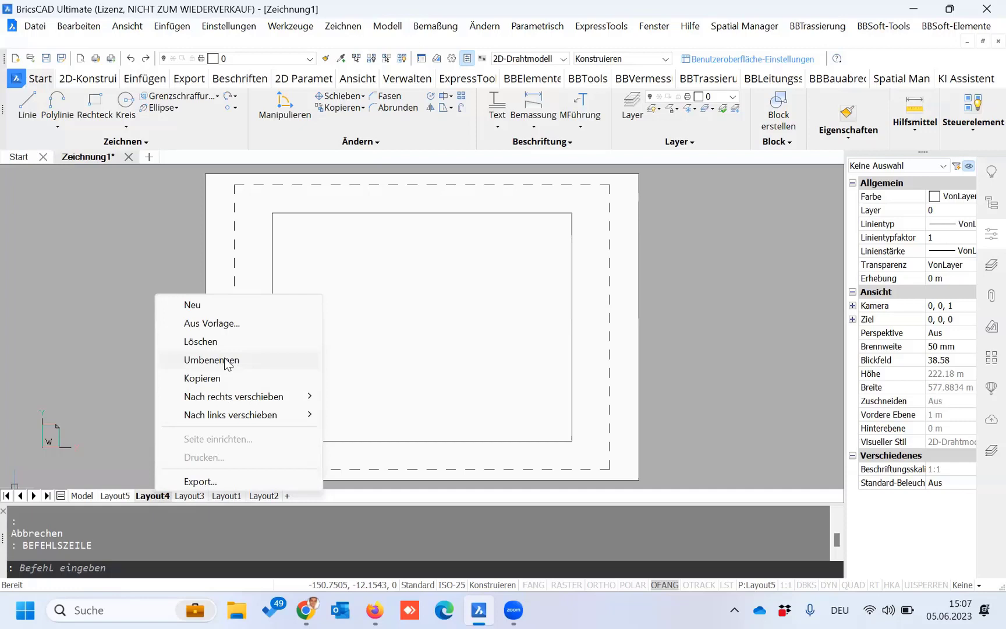
click(88, 444)
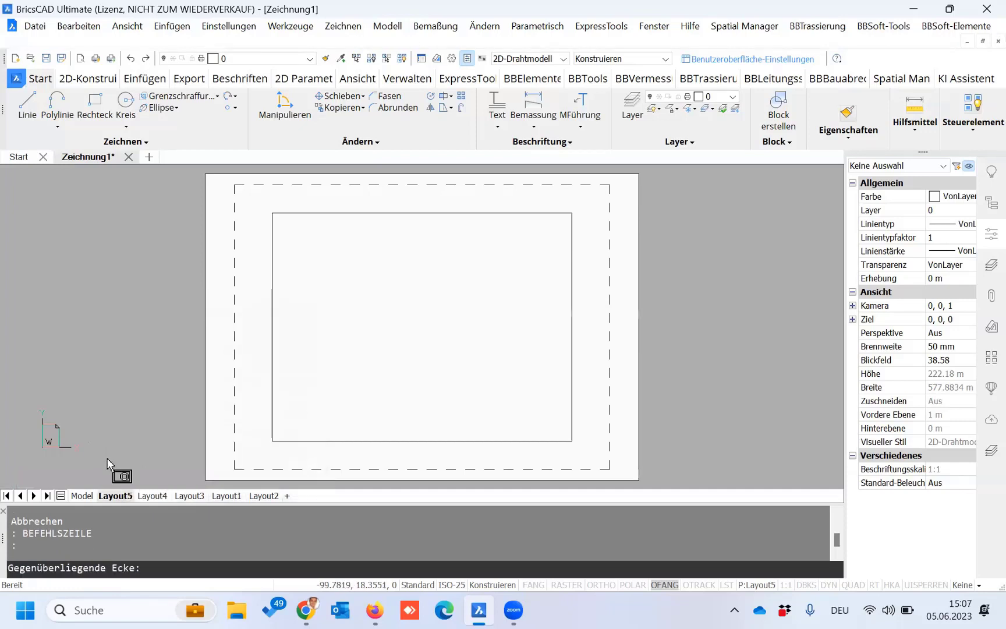
click(61, 497)
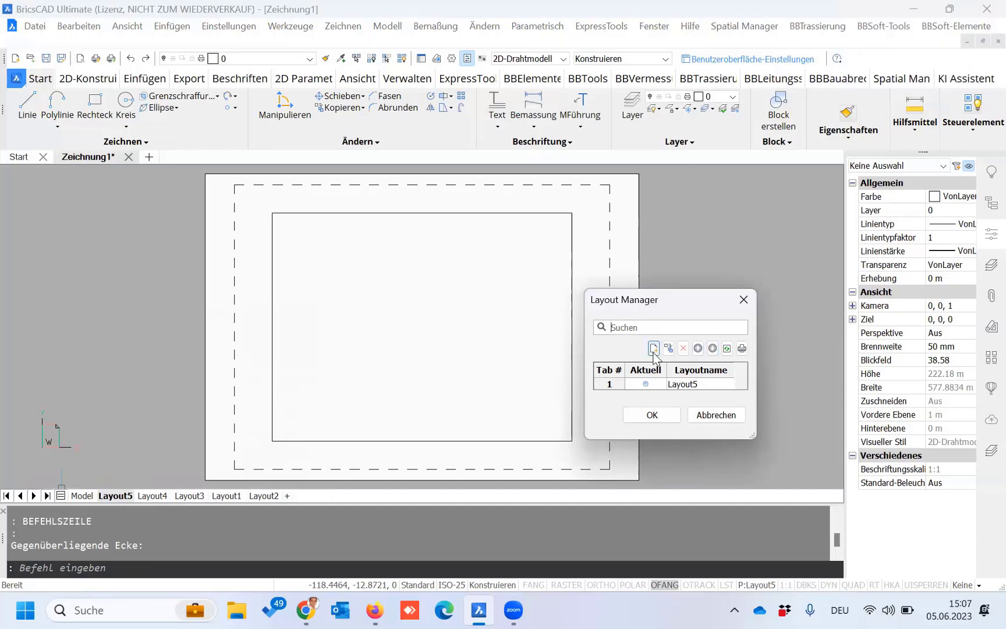
Step: Enlarge and reposition the Layout Manager, select Layout4, then cancel without changes
click(741, 384)
click(741, 383)
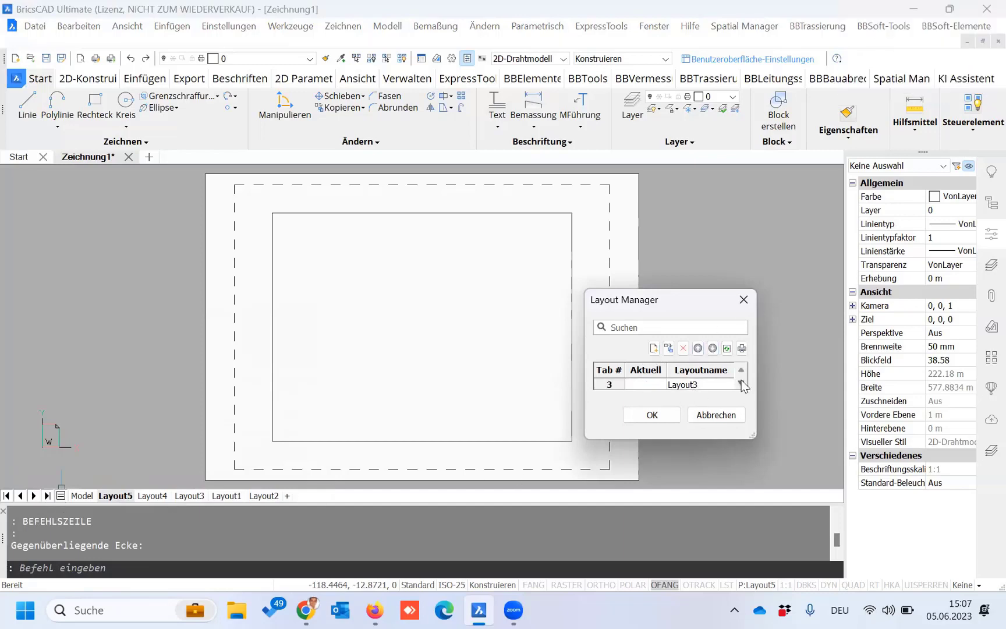
drag(753, 437, 782, 536)
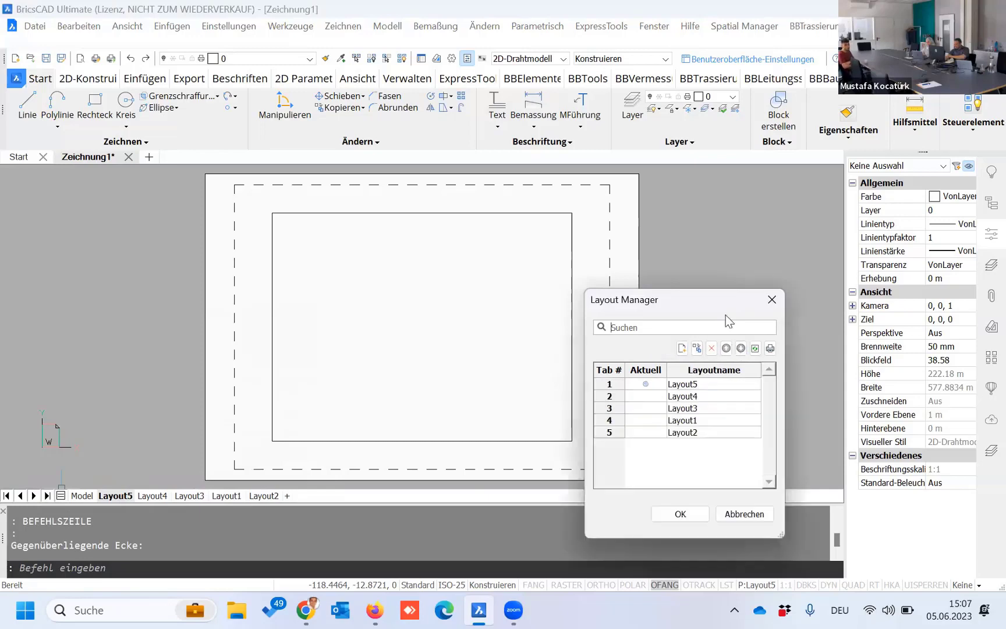
drag(697, 290, 693, 224)
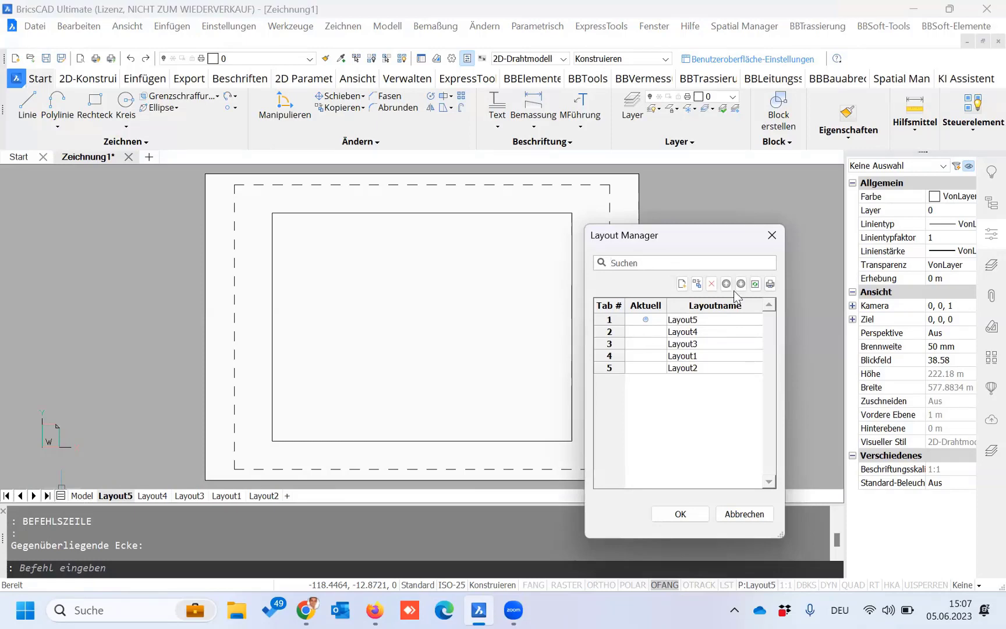
click(697, 332)
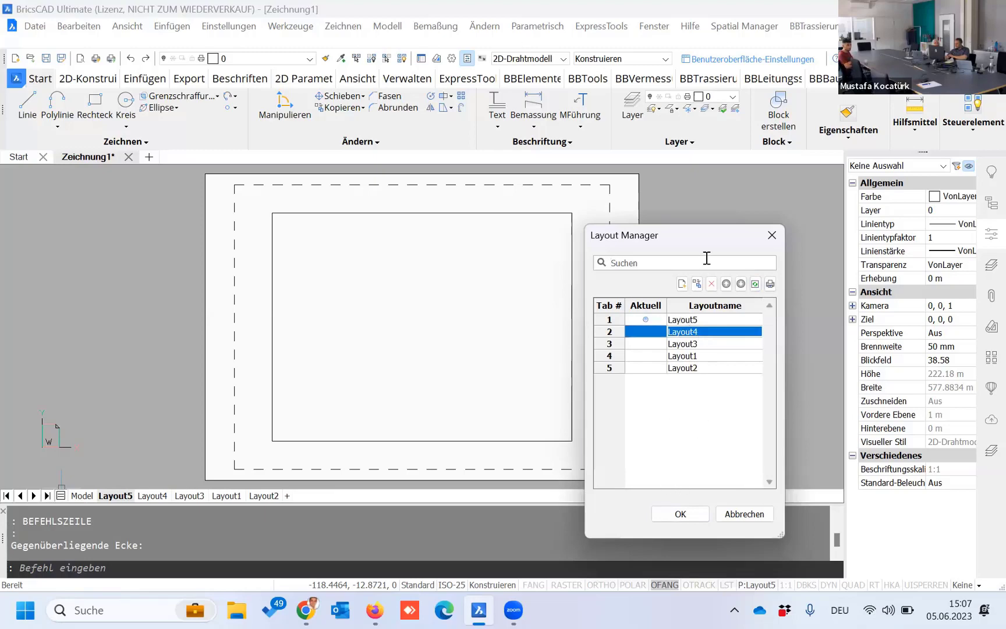
drag(633, 231, 441, 212)
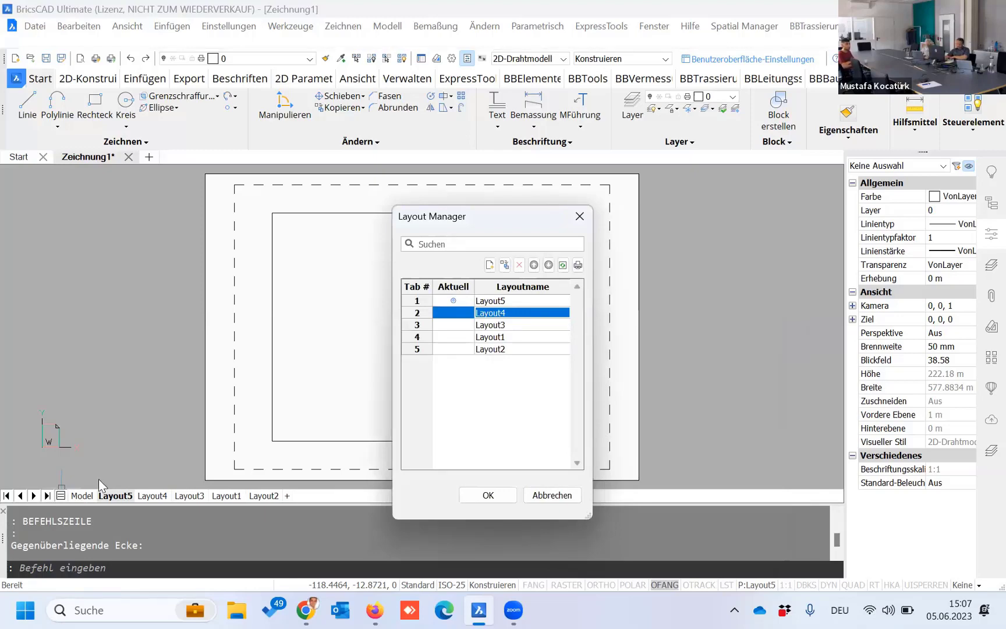
drag(590, 516, 821, 448)
drag(541, 209, 379, 176)
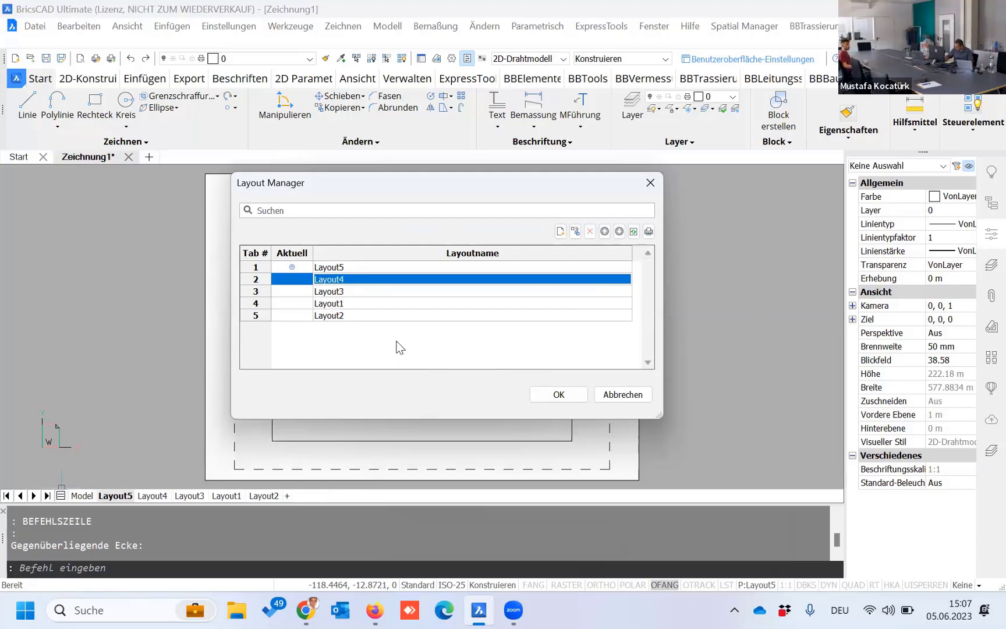
click(612, 395)
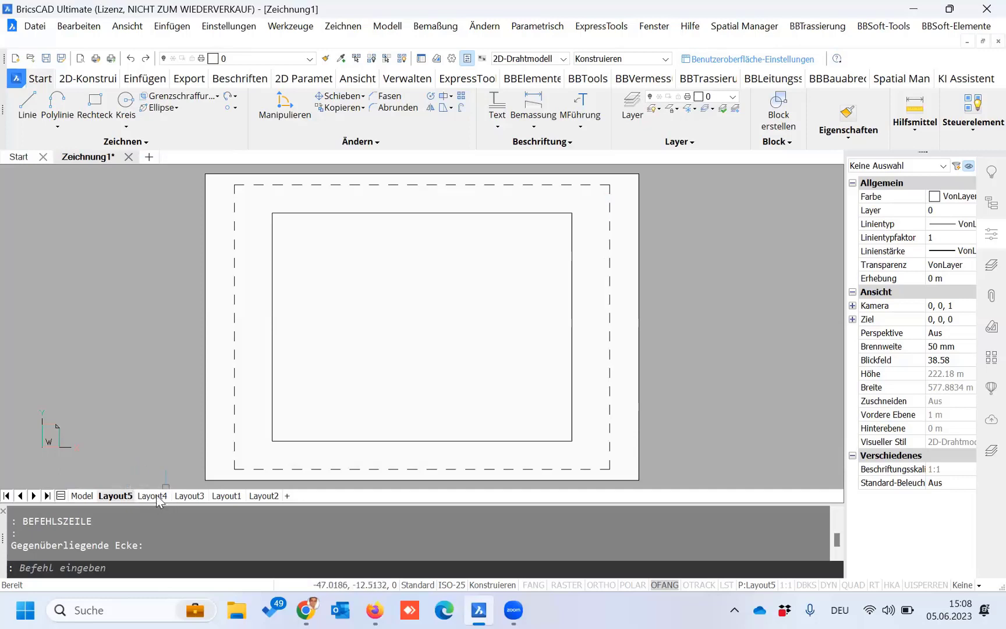
Step: From model space, move Layout2 to the top of the Layout Manager list
click(84, 494)
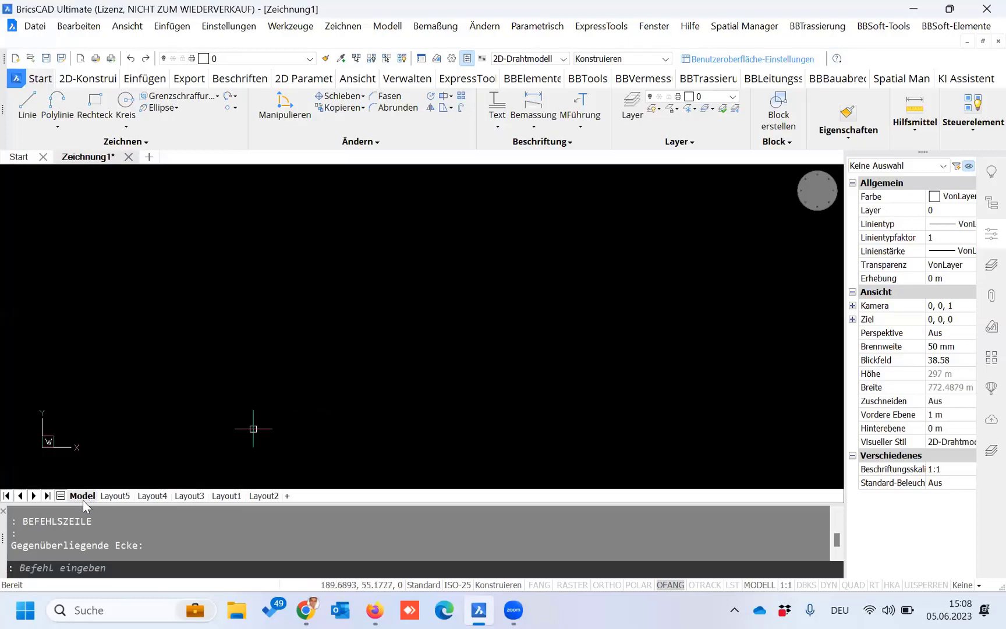
click(61, 496)
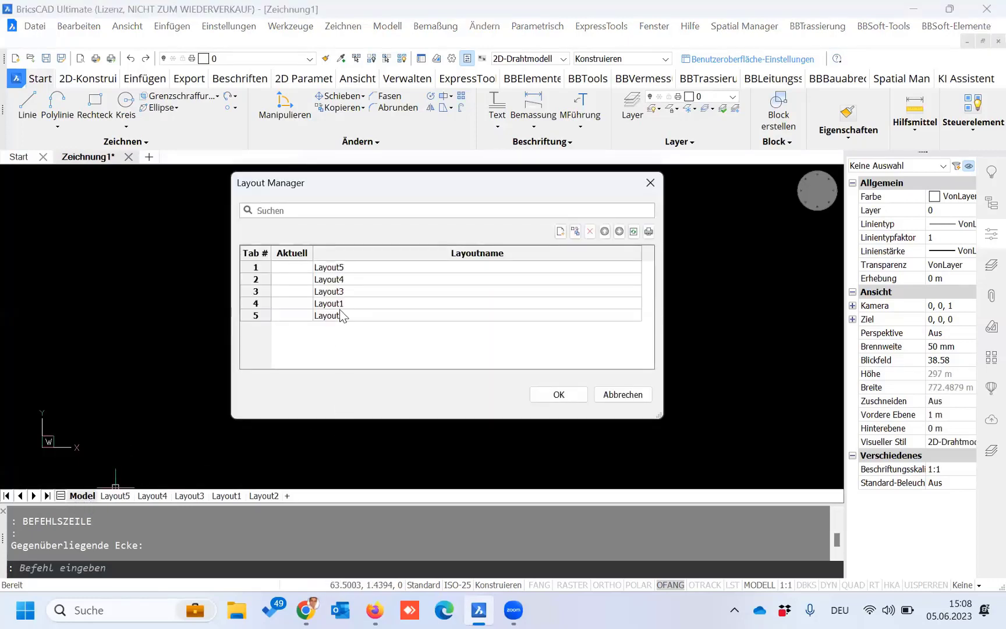
click(337, 316)
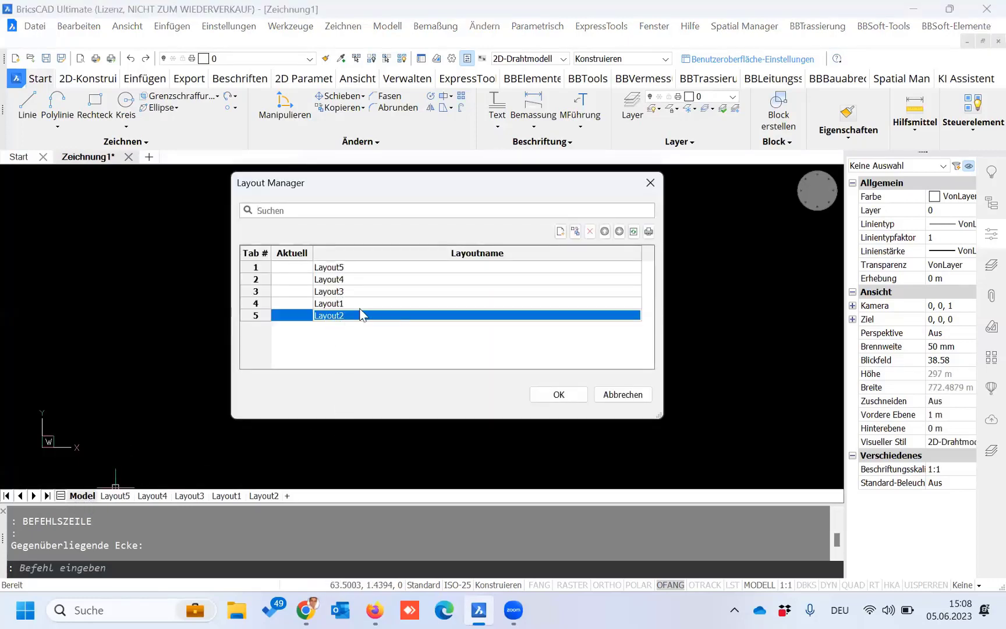
click(604, 232)
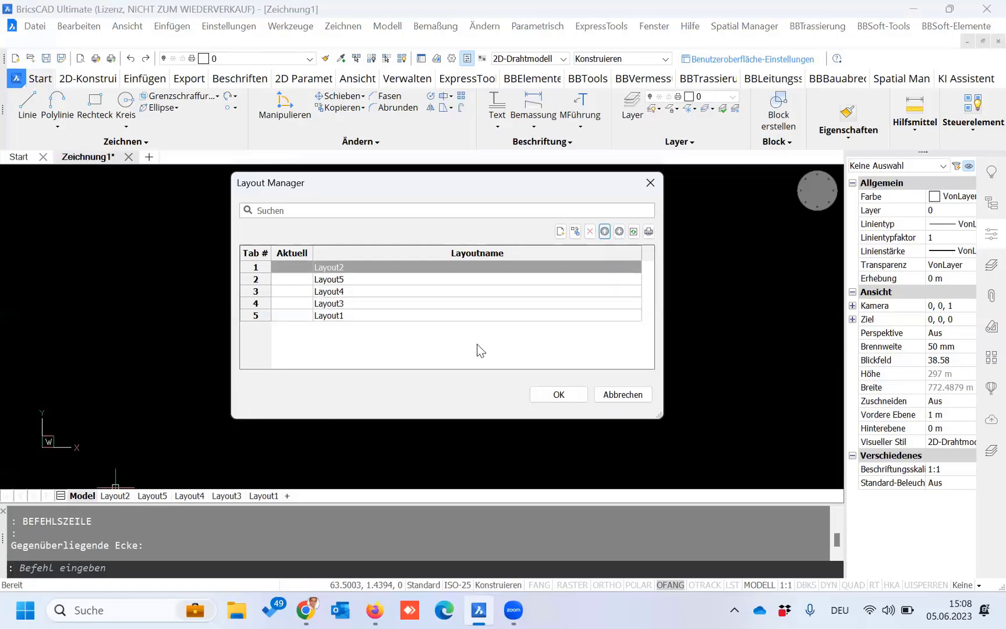
Step: Move Layout3 up to second place, then cancel the Layout Manager
click(340, 316)
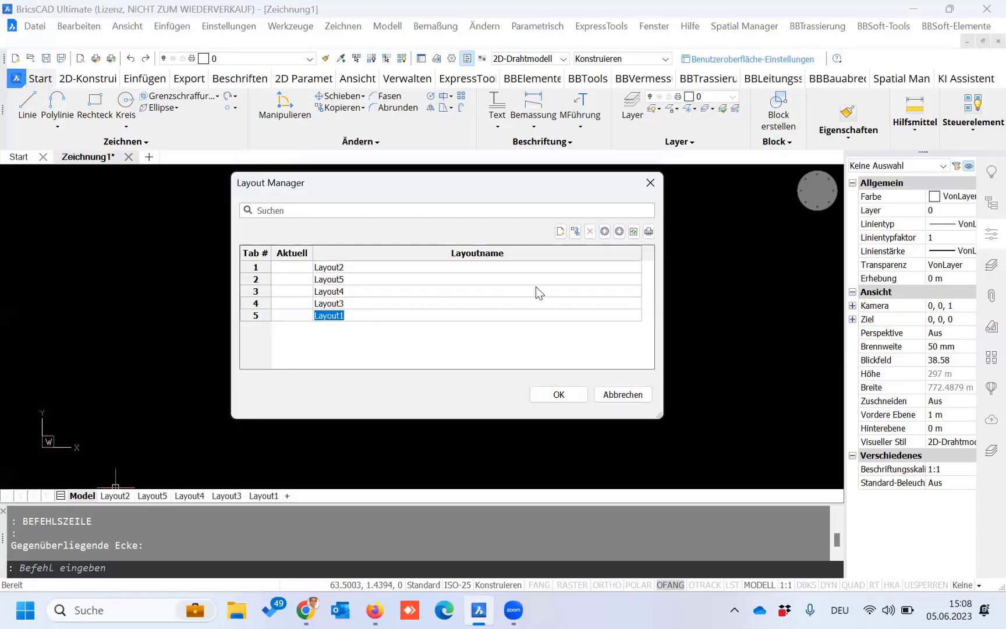
click(347, 282)
click(377, 304)
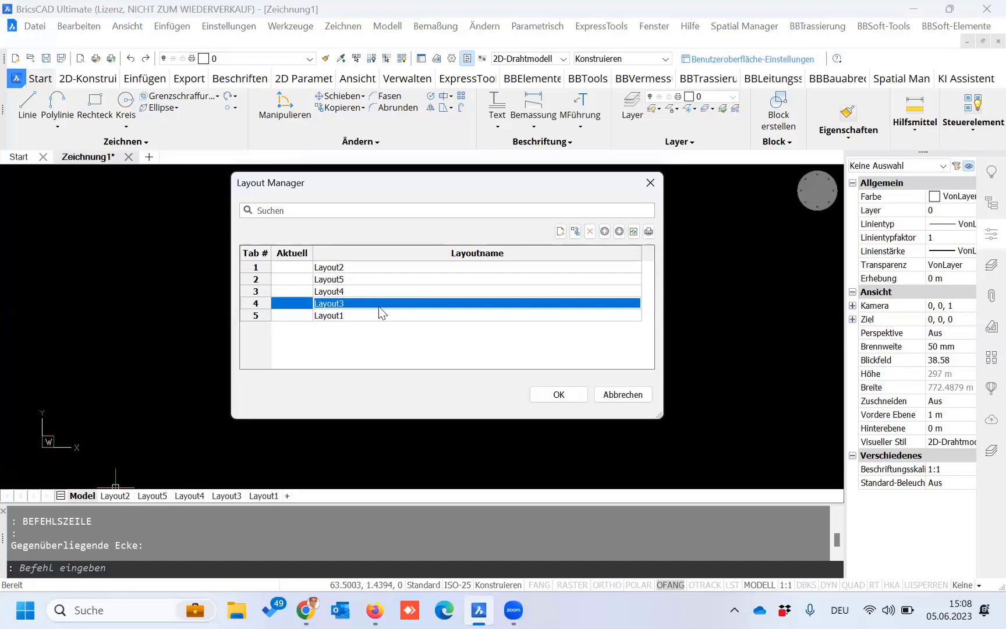
click(604, 232)
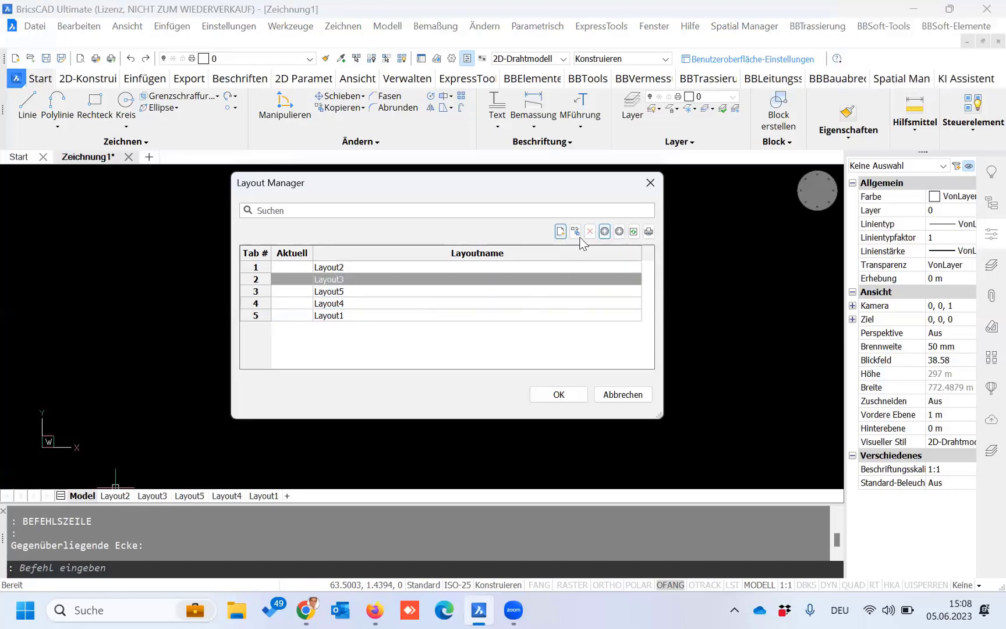
click(336, 315)
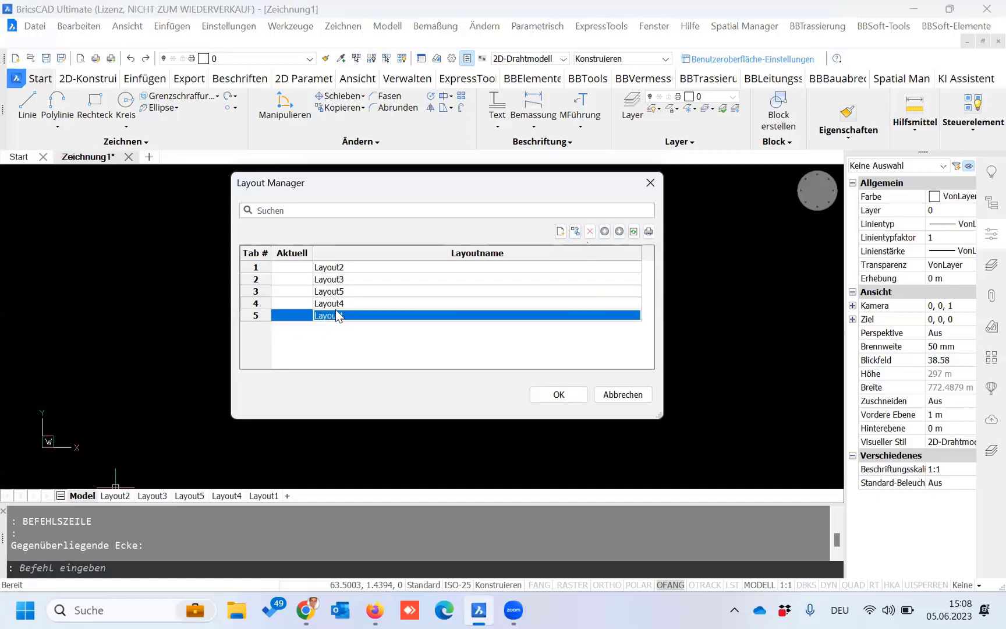
click(622, 395)
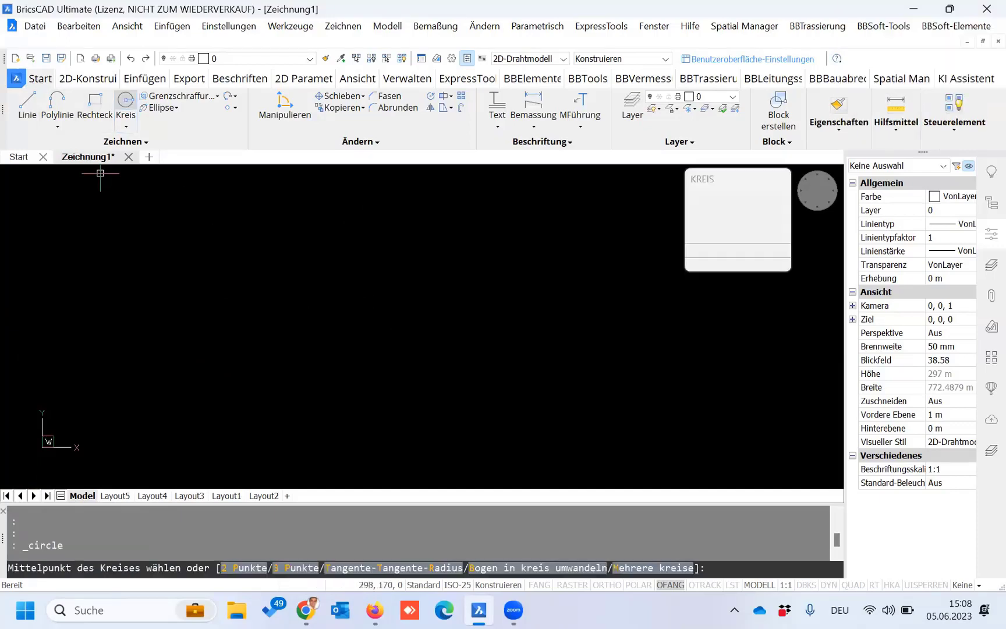
Step: Draw a circle in model space by picking its centre and a radius point
click(339, 353)
click(430, 271)
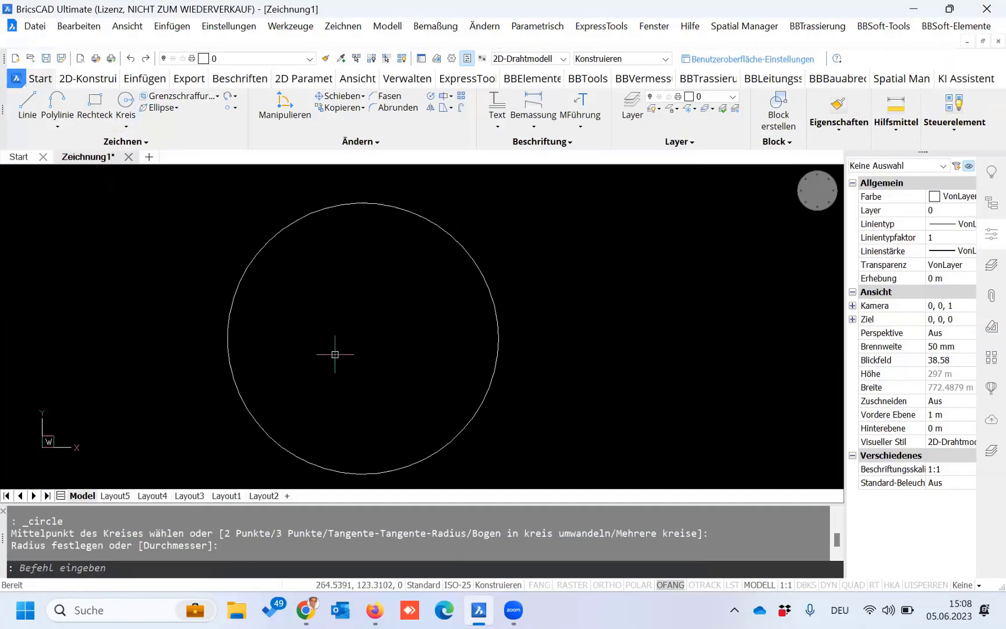
scroll(337, 352, down, 4)
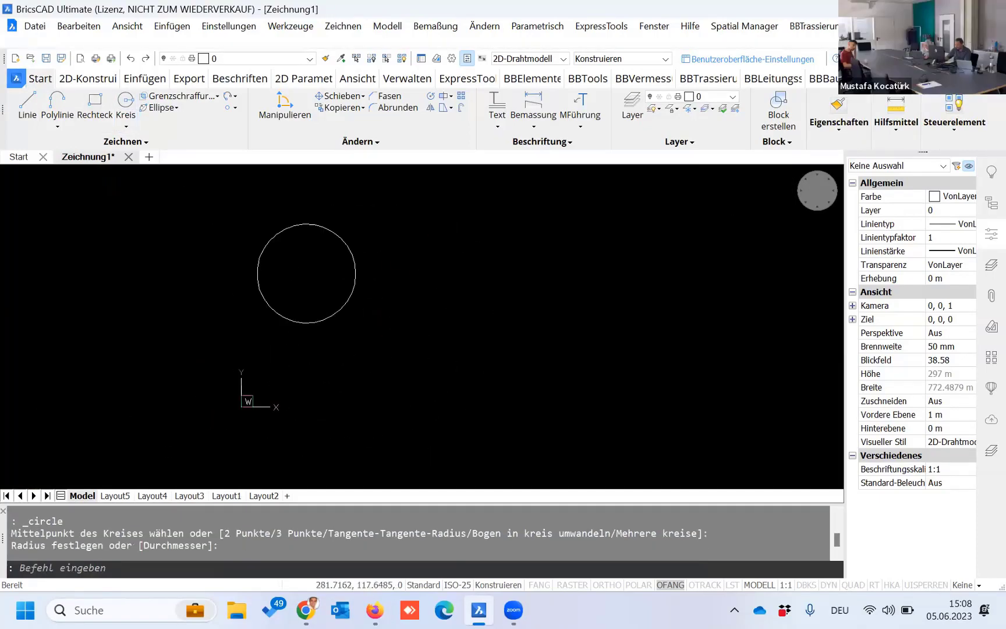
Step: Pan Layout3's viewport so the circle sits upper right, then return to paper space
click(189, 496)
scroll(495, 293, down, 3)
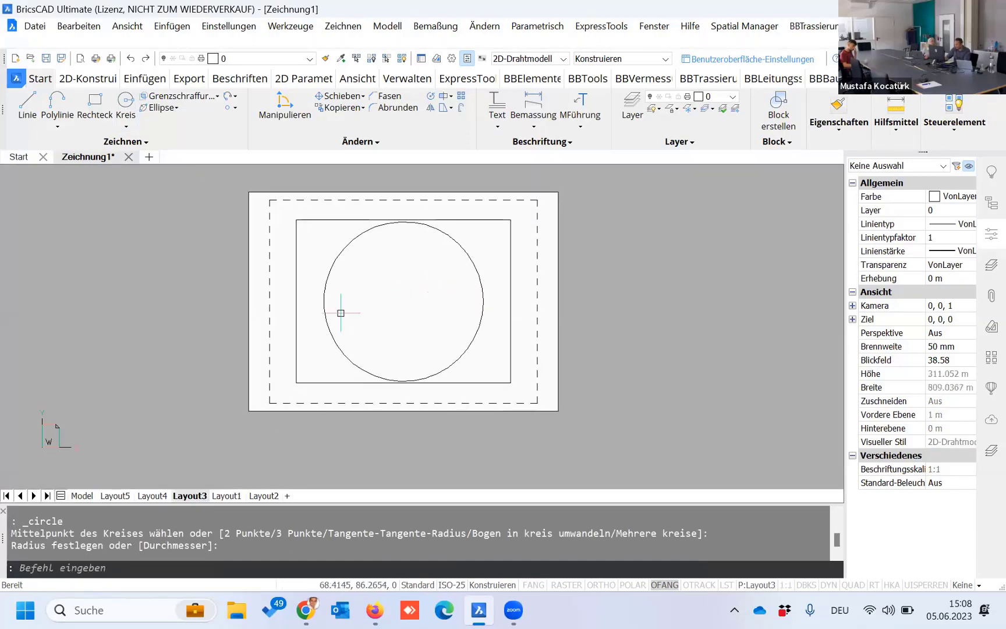
double_click(402, 299)
scroll(418, 293, down, 3)
middle_drag(418, 292, 467, 251)
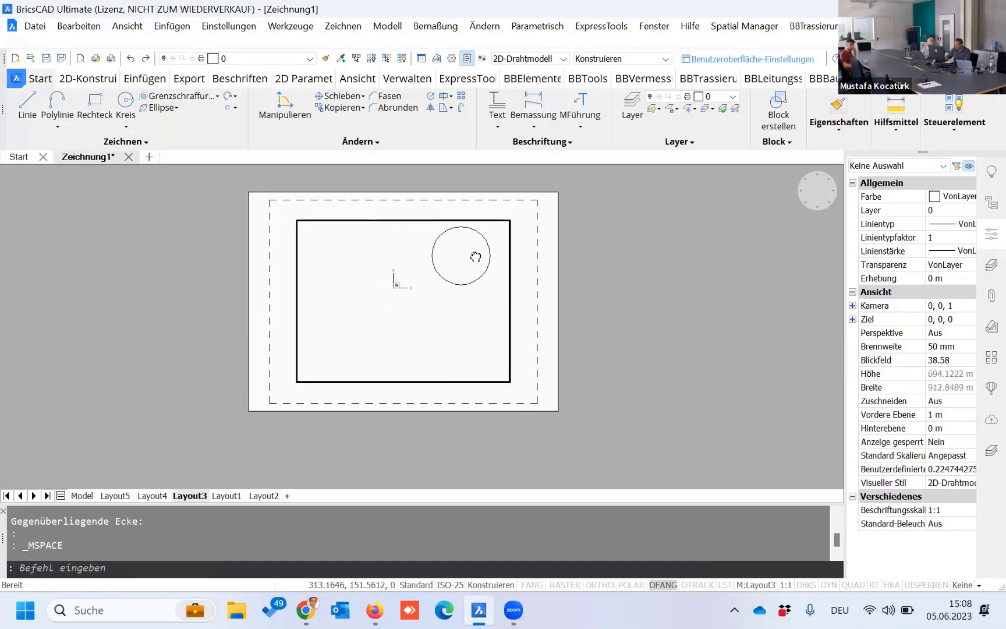
double_click(560, 289)
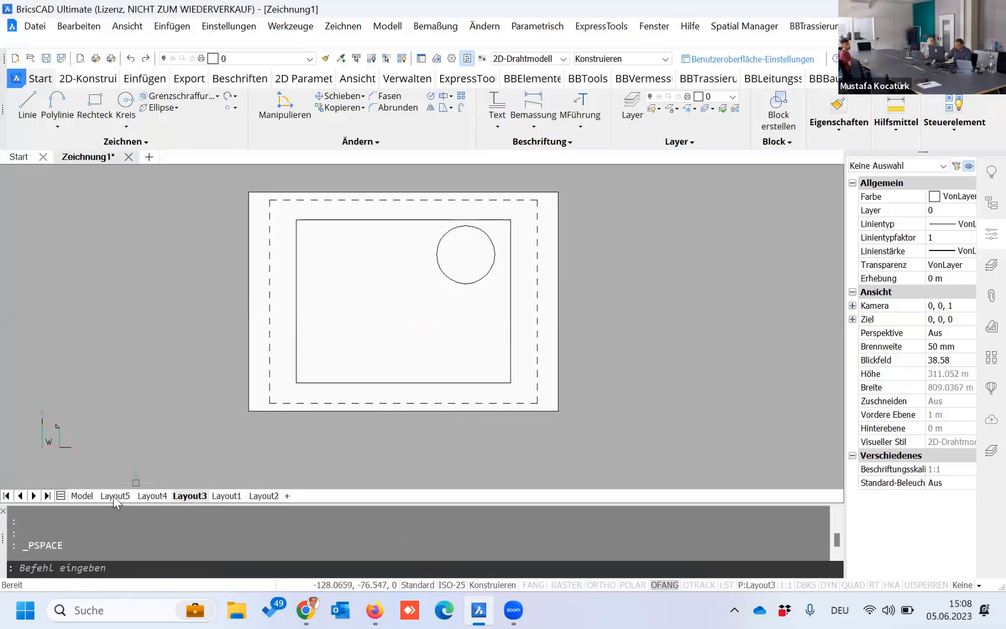
Step: Export Layout3 to the Desktop as 'test laylout export.dwg' and open the new drawing
right_click(189, 496)
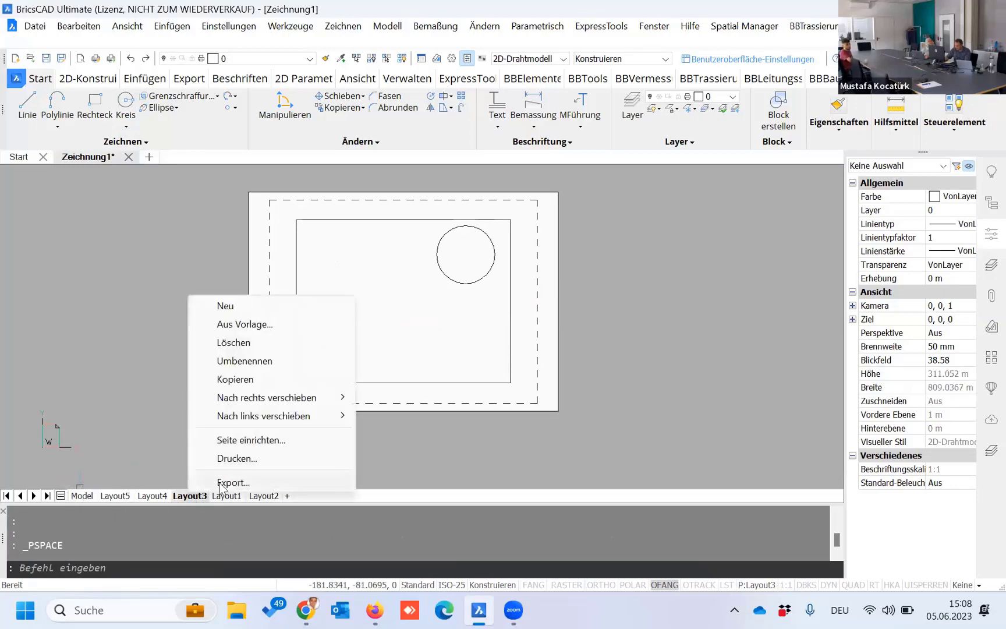
click(223, 483)
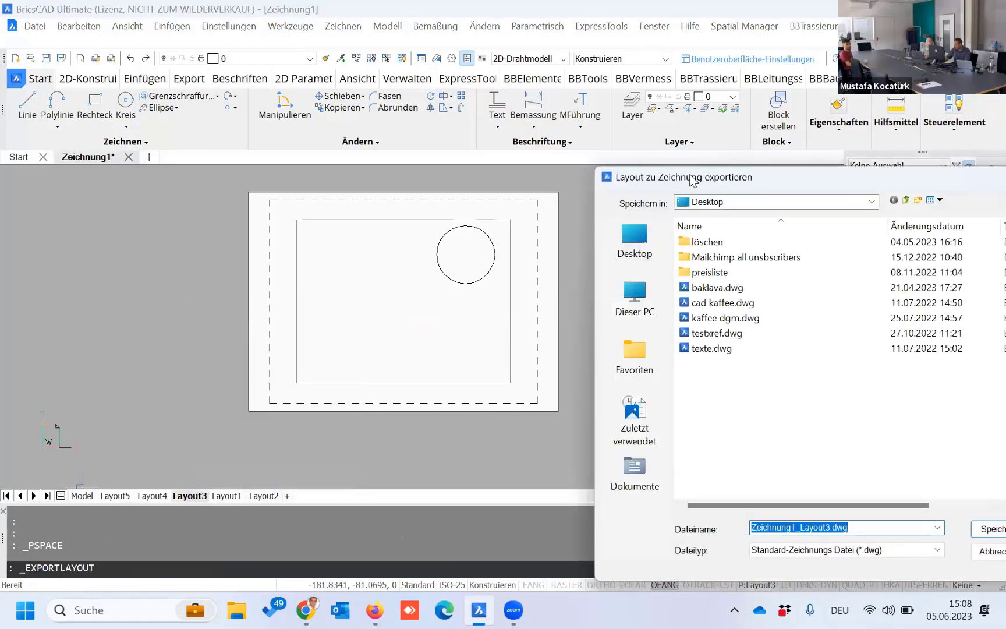
drag(673, 185, 240, 147)
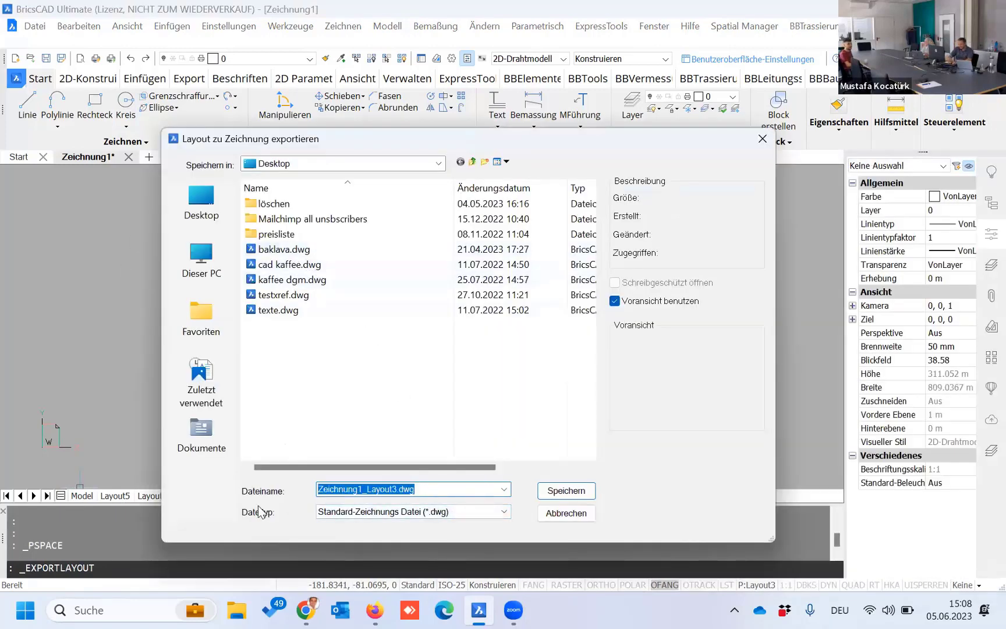
text(test)
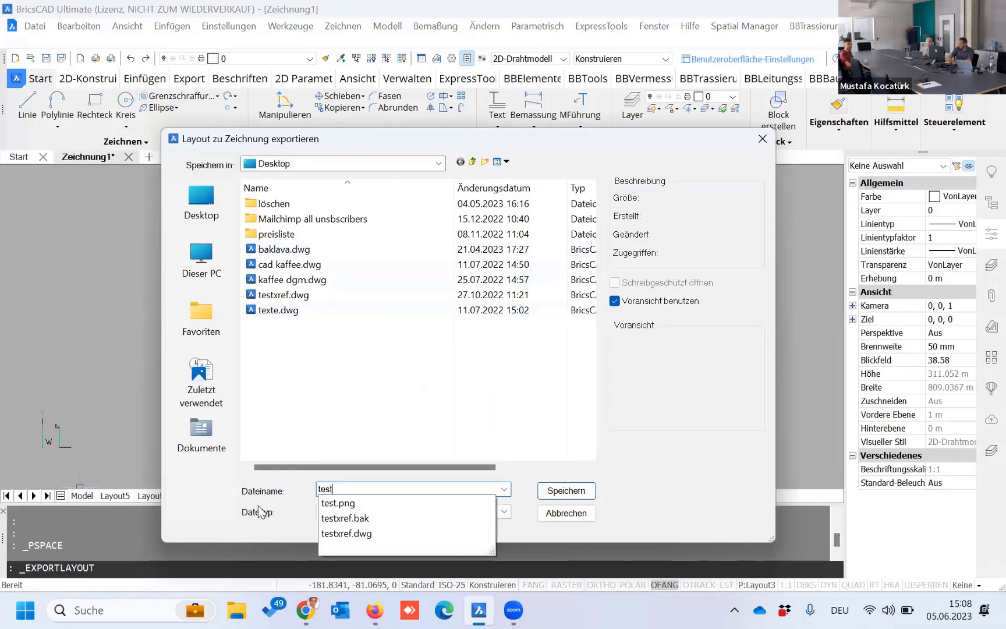
text( l)
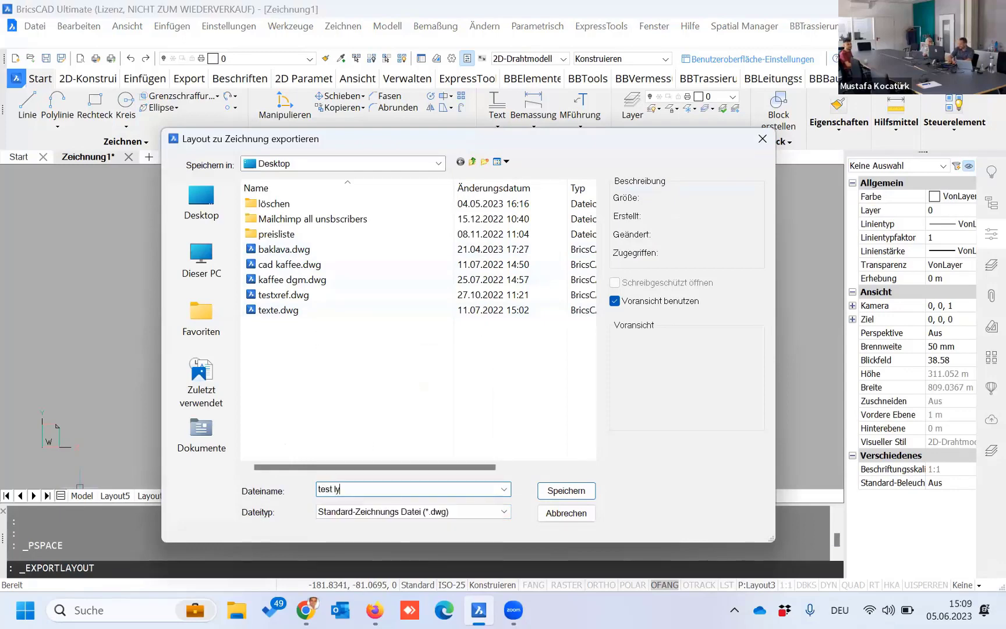
text(ay)
text(t expor)
key(Return)
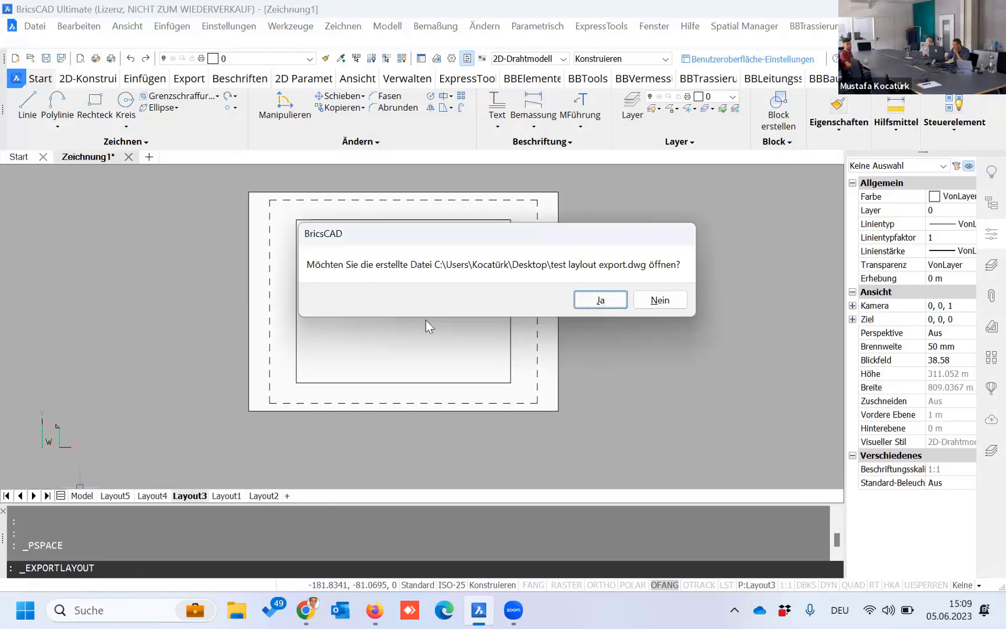
key(Return)
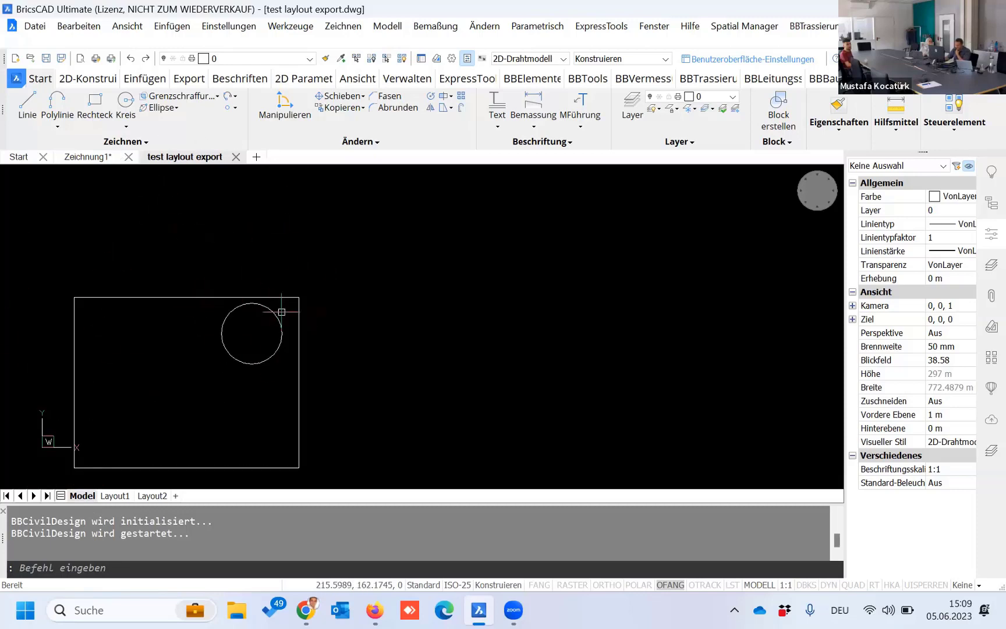
Step: Switch between Zeichnung1 and the exported drawing, then close the test laylout export drawing
click(98, 158)
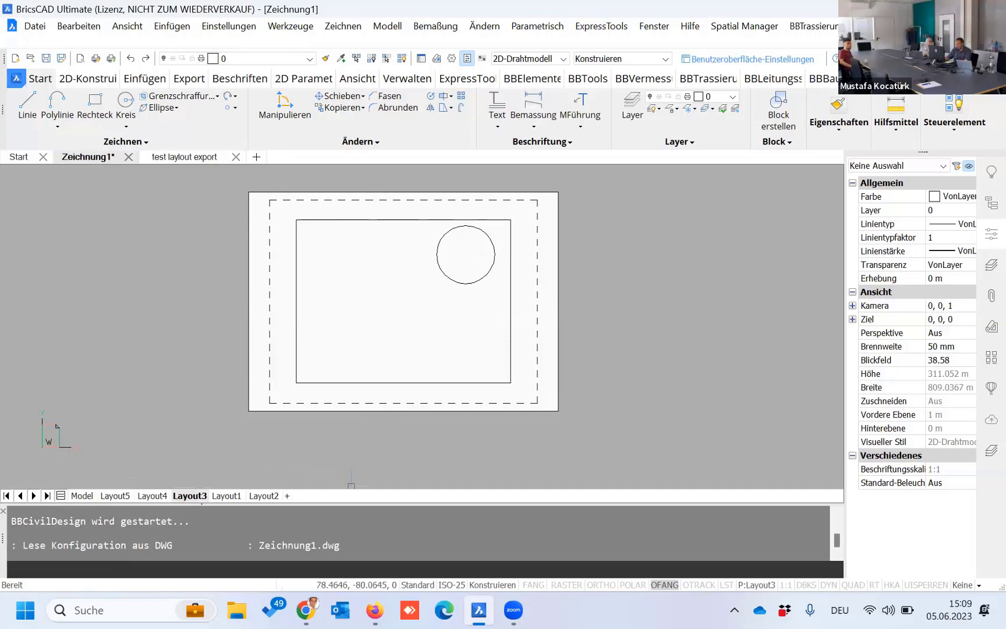
click(180, 156)
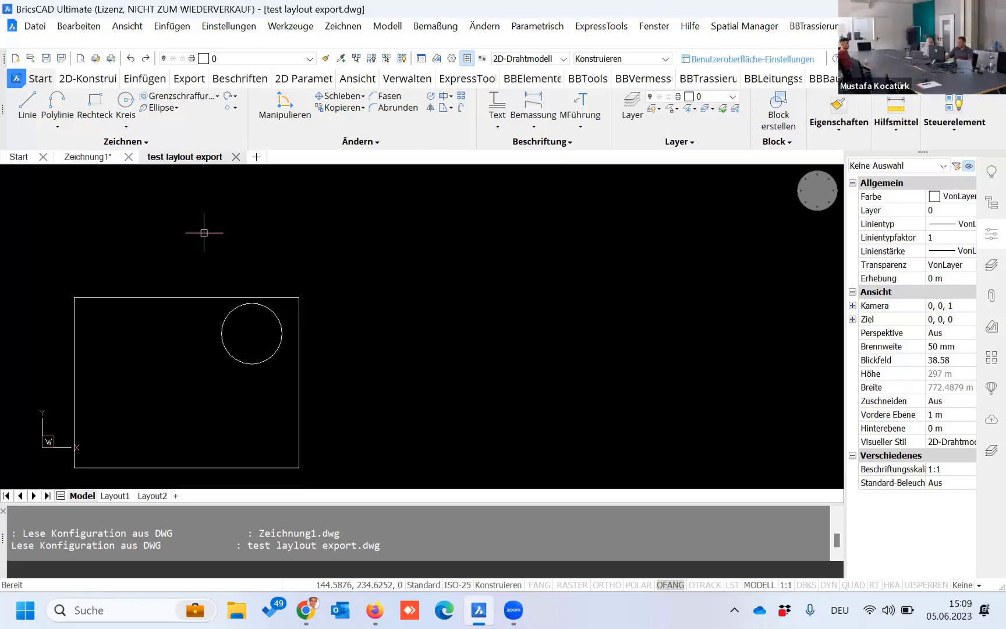
click(236, 157)
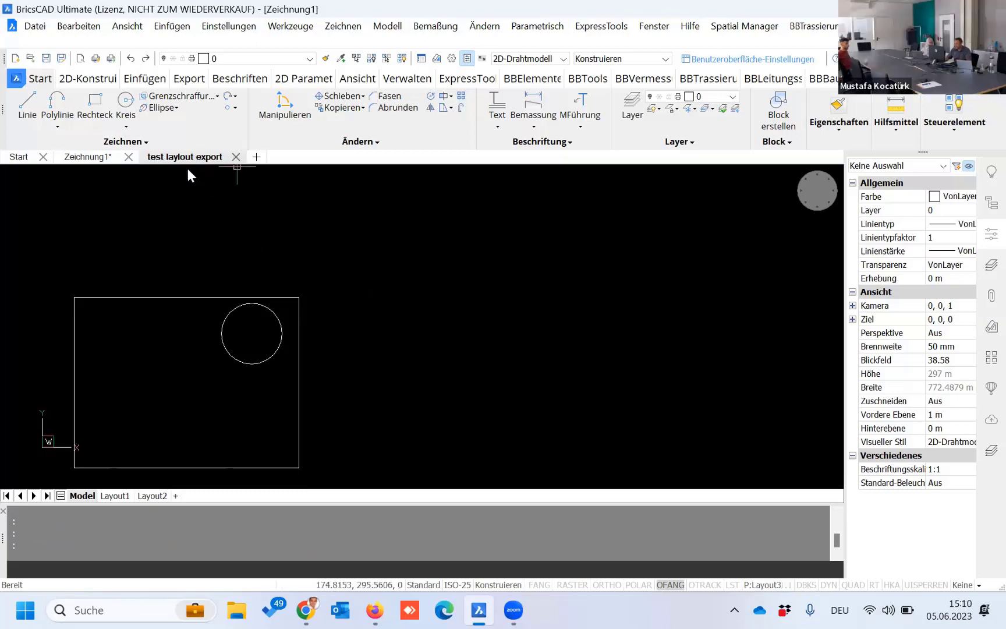
Step: In Zeichnung1's model space, orbit to 3D and draw a QUADER box beside the circle
click(82, 495)
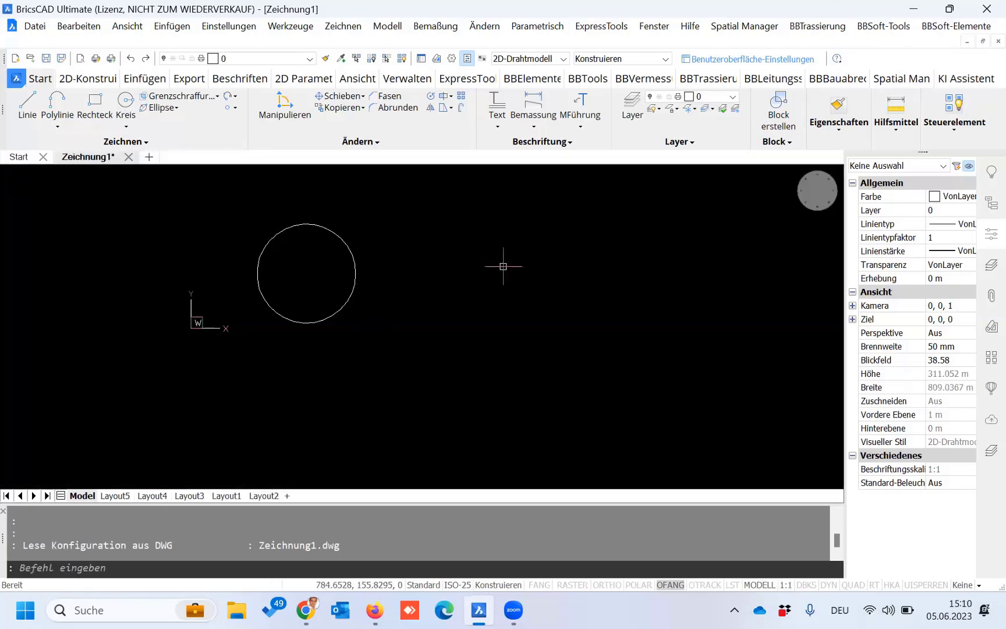
scroll(399, 297, down, 3)
shift+middle_drag(431, 354, 433, 285)
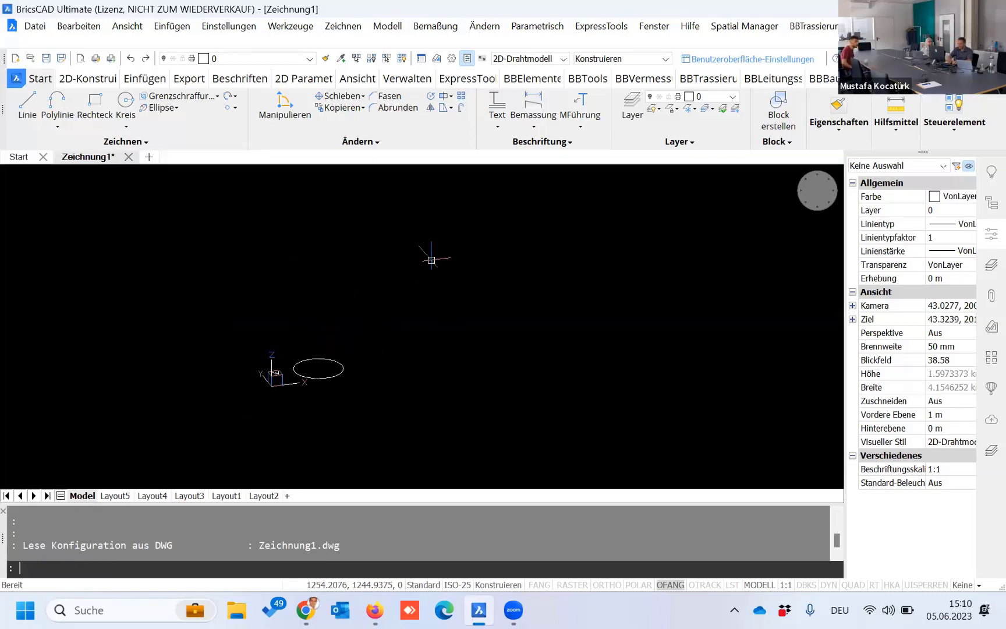
text(QUADER)
key(Return)
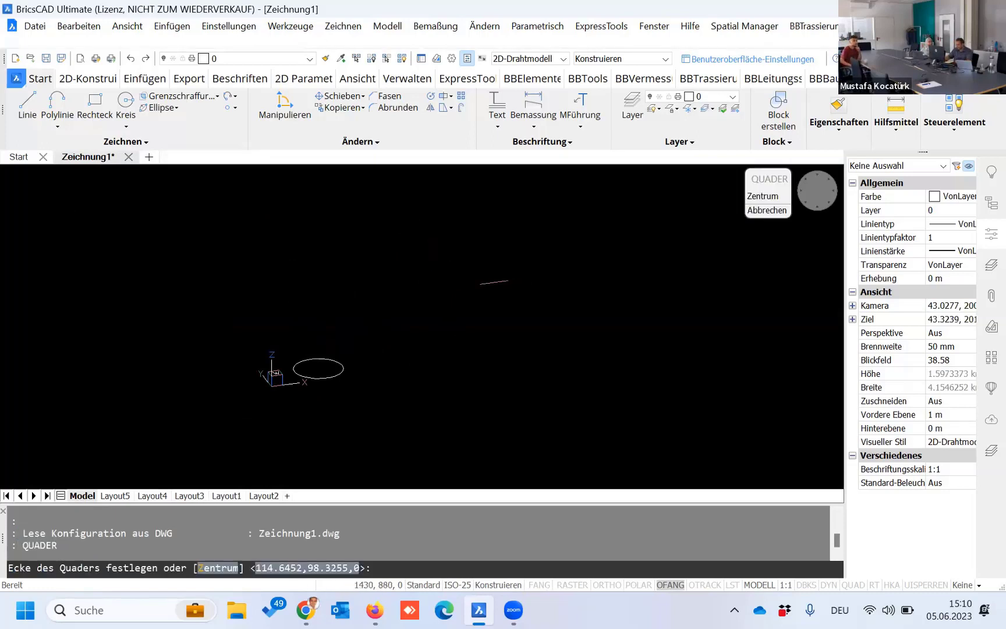
click(375, 361)
click(431, 315)
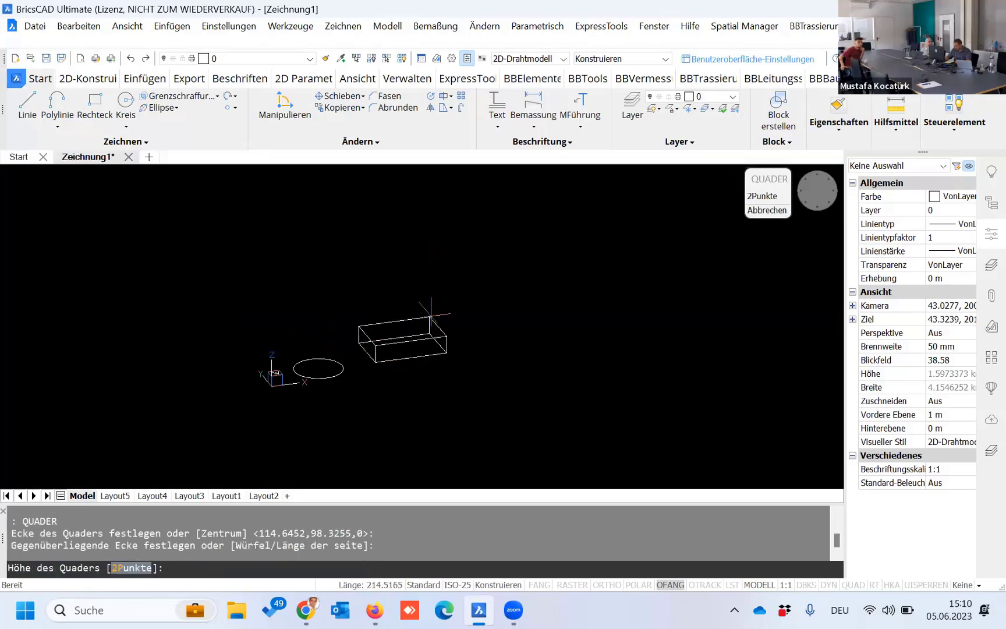
scroll(408, 233, down, 3)
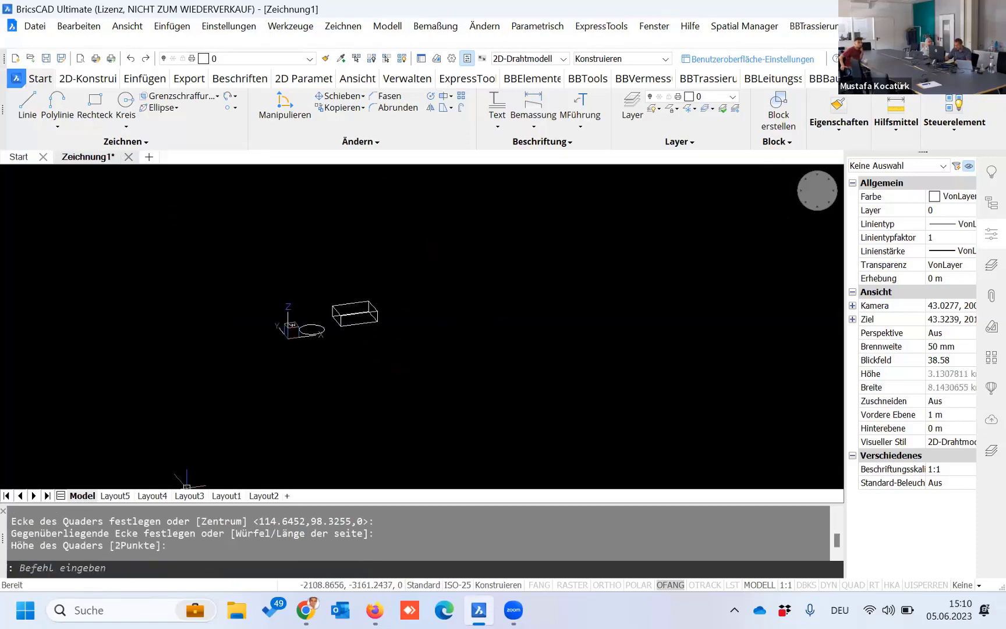
Step: Zoom Layout3's viewport to all objects and orbit it to an isometric view of the box
click(197, 496)
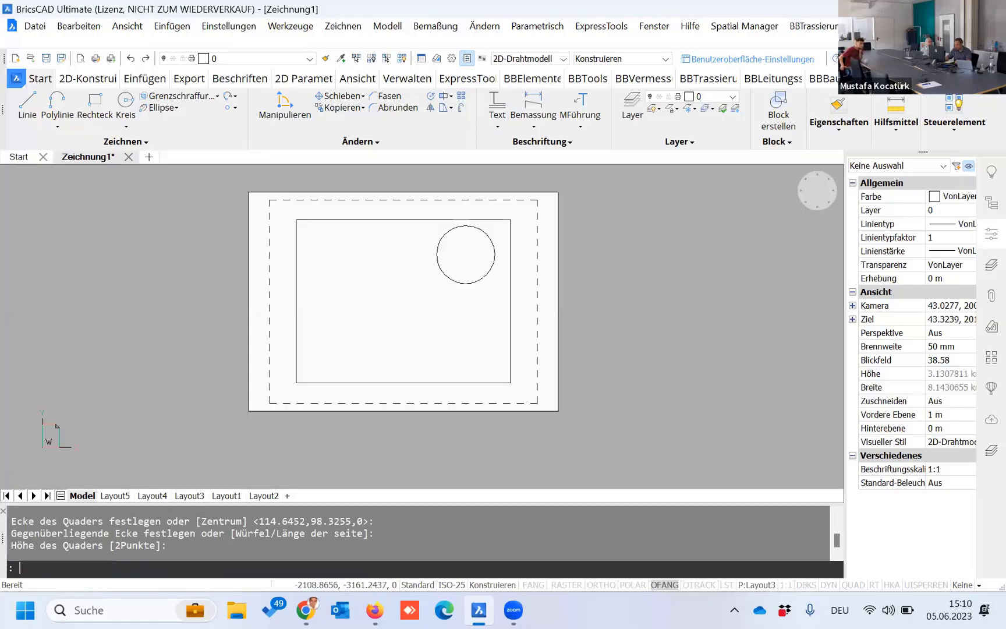
double_click(405, 287)
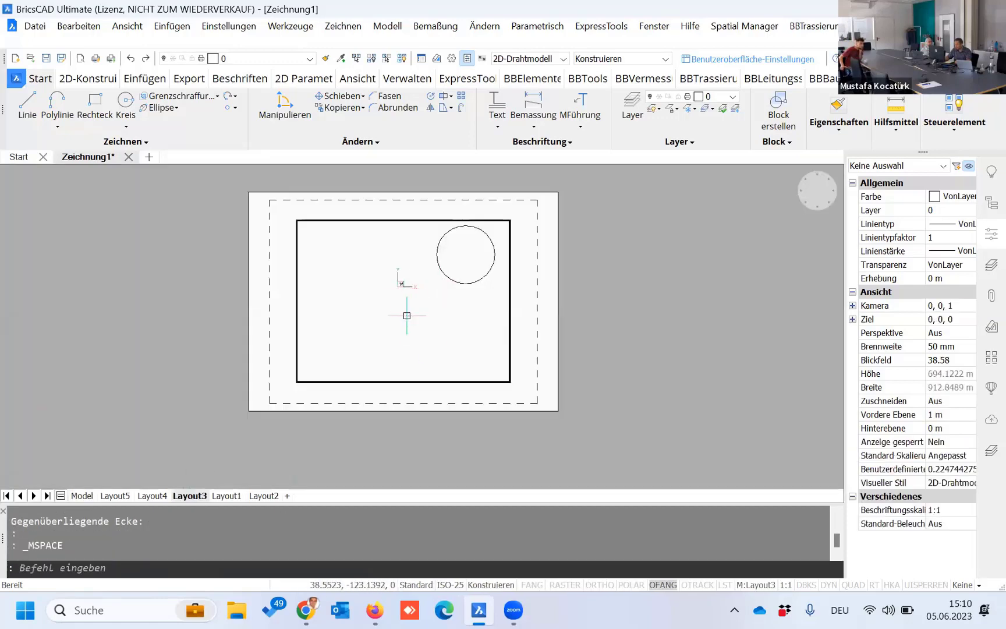
middle_click(407, 309)
scroll(421, 316, down, 2)
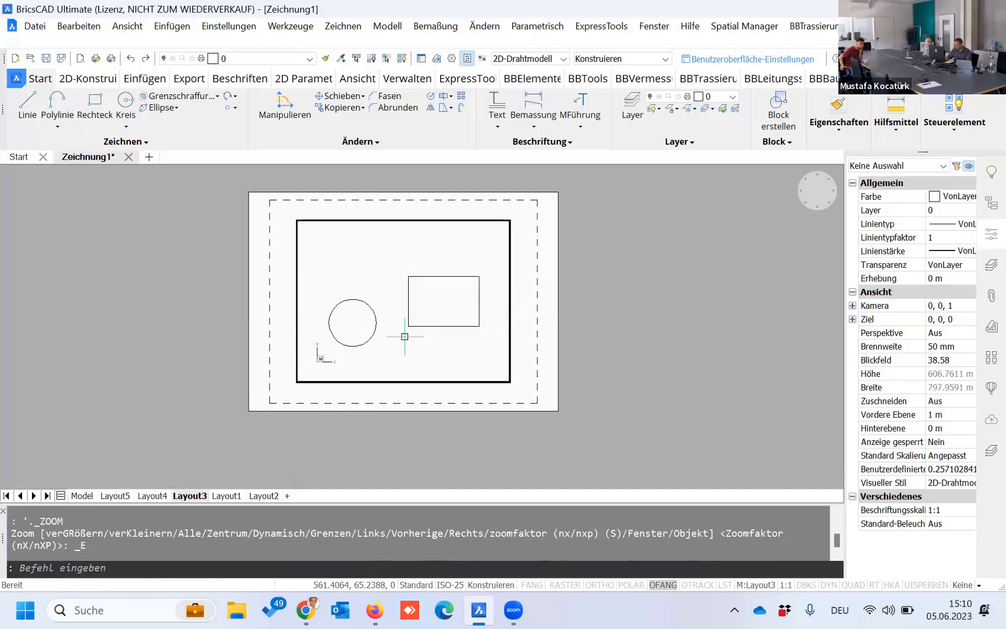
mouse_move(417, 348)
shift+middle_down()
mouse_move(443, 331)
mouse_move(473, 230)
shift+middle_up()
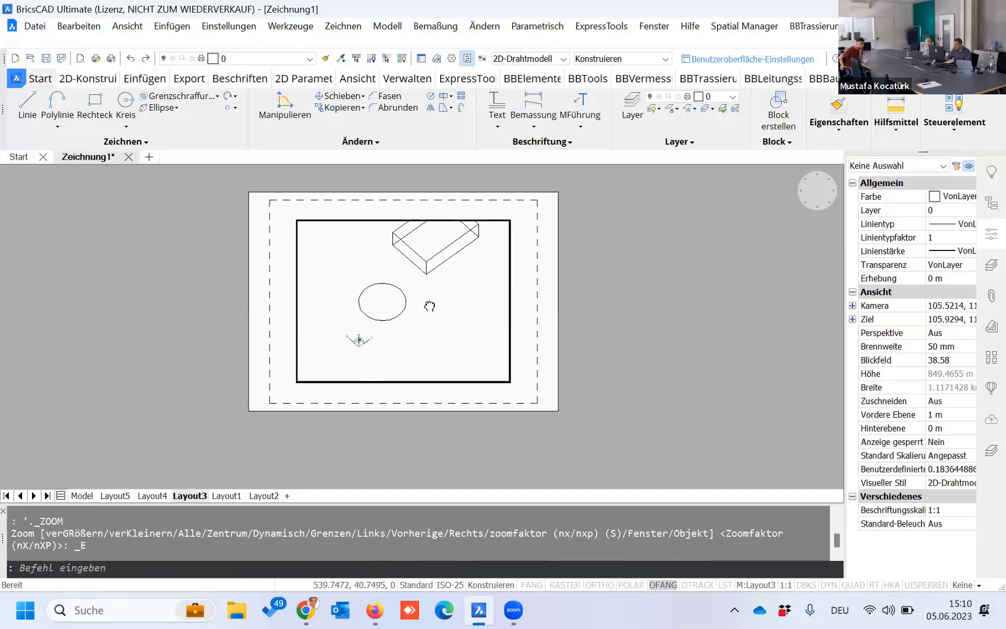
double_click(537, 340)
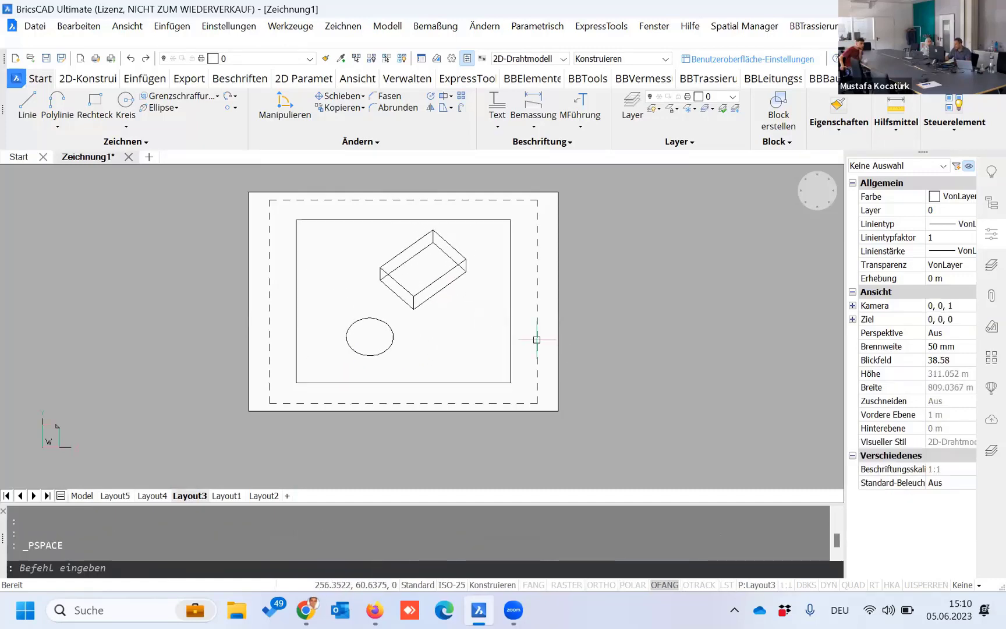
Step: Rename the Layout3 layout to Layout33d
right_click(203, 501)
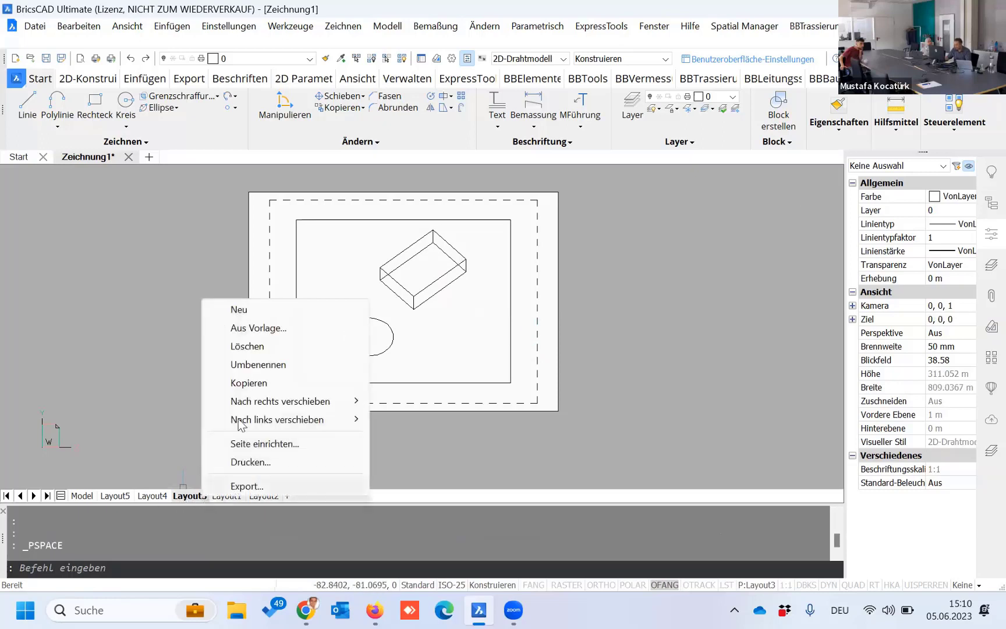
click(256, 365)
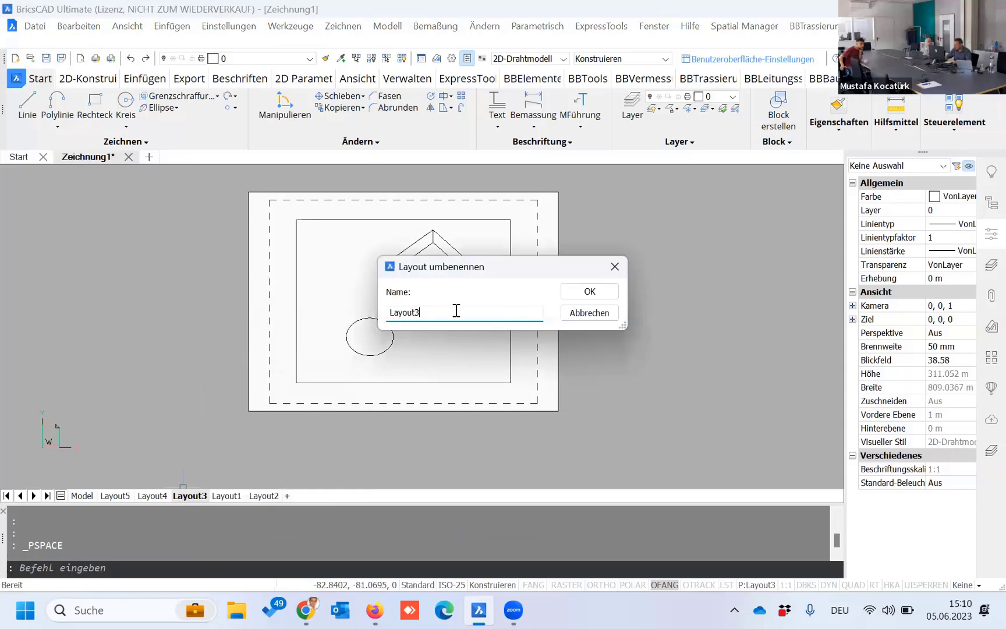
key(Return)
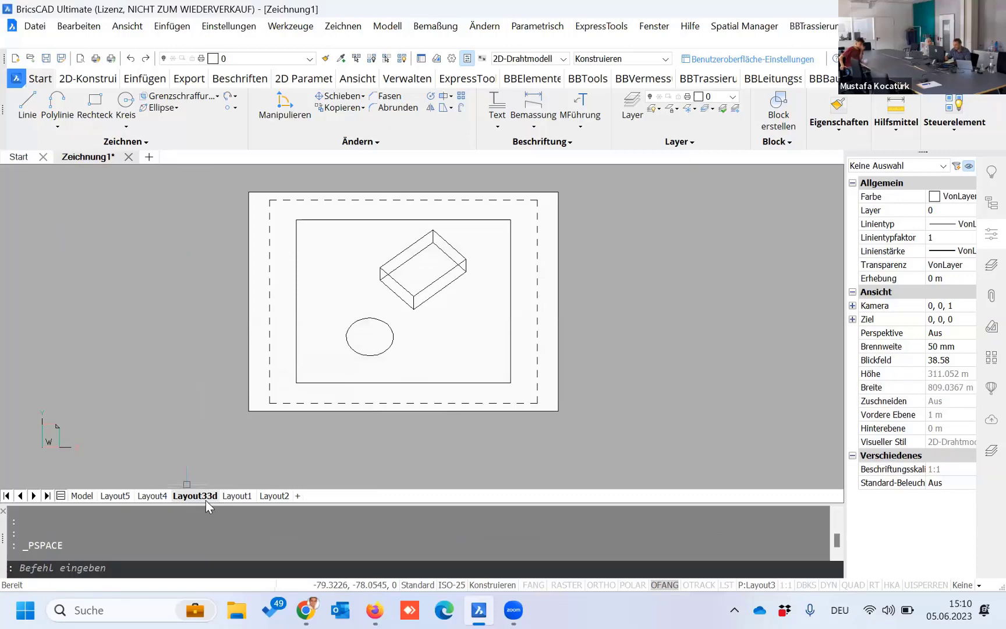
Step: Export Layout33d as Zeichnung1_Layout33d.dwg on the Desktop and open it
right_click(205, 500)
click(253, 490)
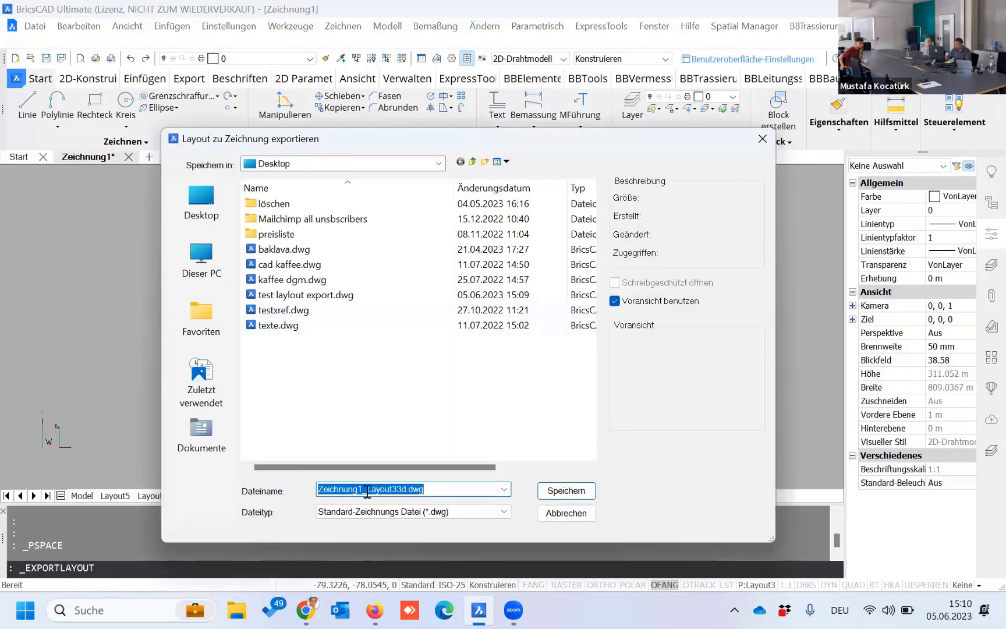
click(566, 491)
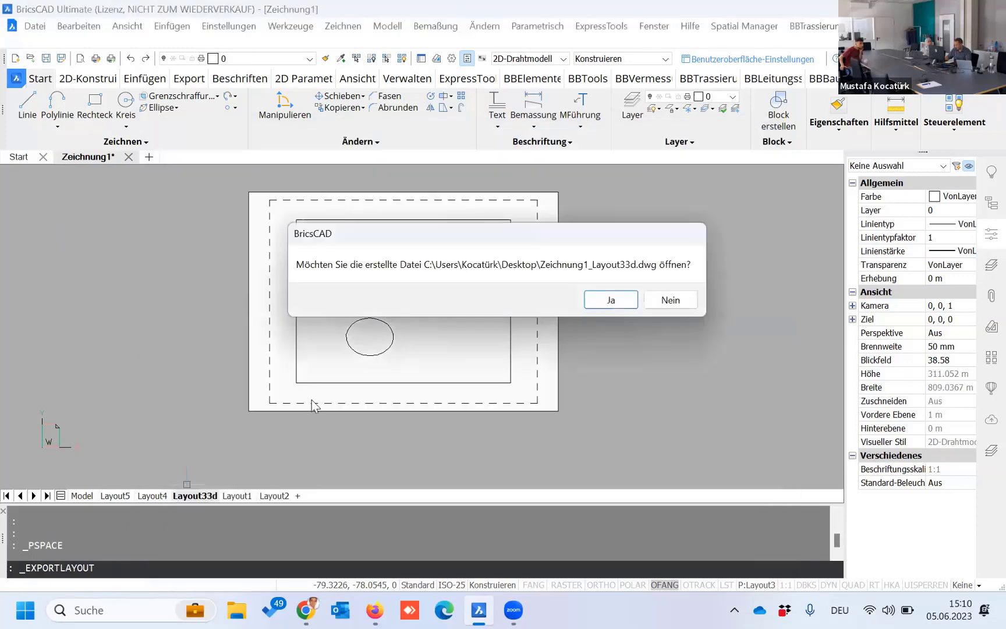
click(609, 302)
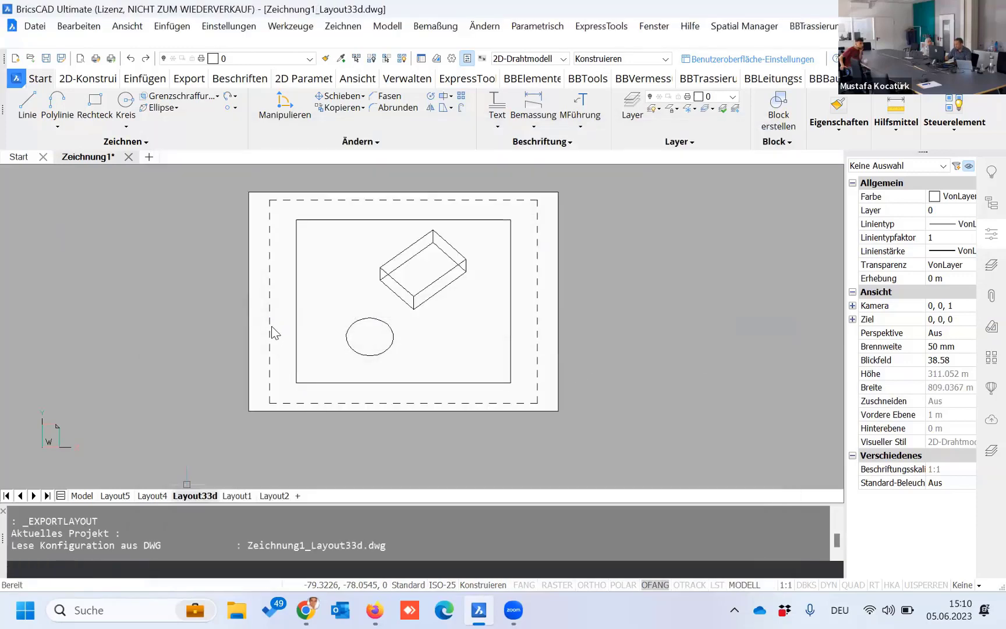
scroll(271, 326, down, 3)
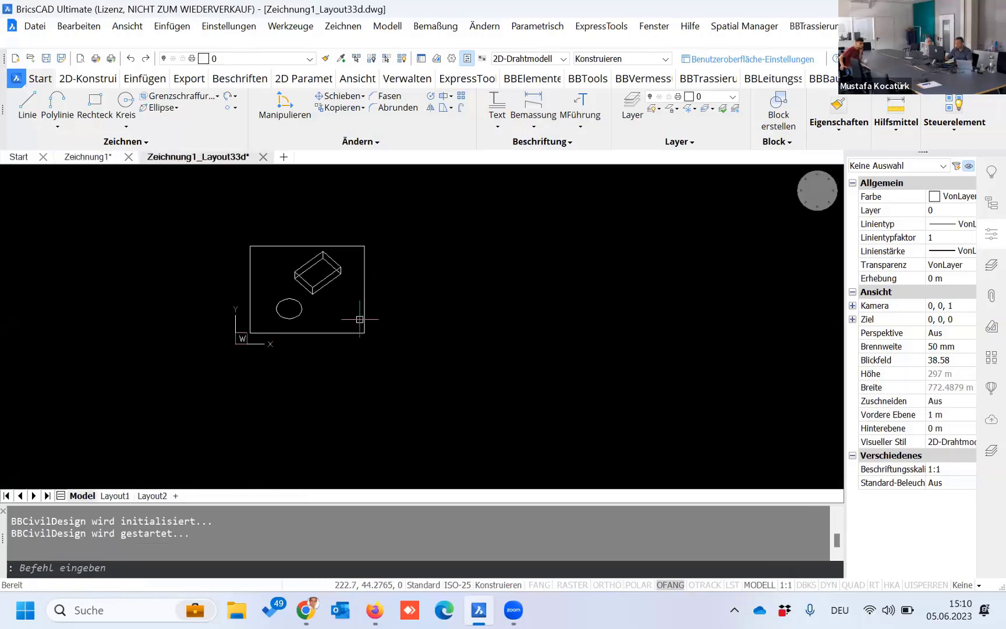
Step: Orbit the exported model, select then deselect the 3D box, and switch to Zeichnung1
mouse_move(359, 315)
shift+middle_down()
mouse_move(352, 379)
mouse_move(375, 308)
mouse_move(422, 299)
mouse_move(357, 312)
mouse_move(396, 269)
mouse_move(388, 301)
mouse_move(235, 301)
mouse_move(417, 326)
mouse_move(348, 328)
mouse_move(317, 292)
mouse_move(280, 338)
mouse_move(292, 386)
mouse_move(326, 337)
mouse_move(321, 292)
mouse_move(175, 290)
mouse_move(353, 339)
mouse_move(604, 170)
shift+middle_up()
scroll(235, 300, up, 2)
scroll(418, 325, up, 2)
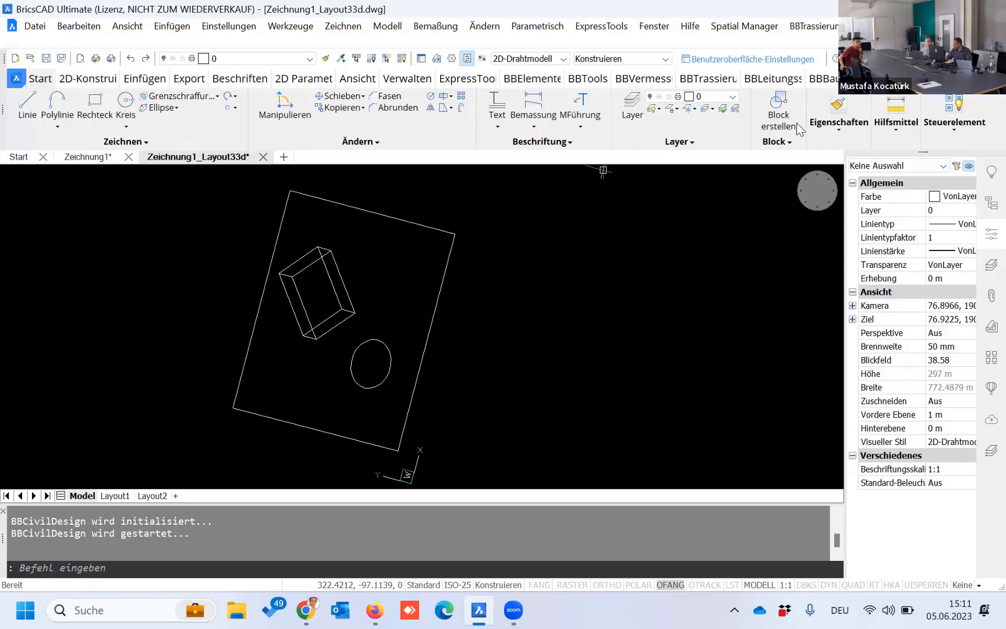
click(495, 308)
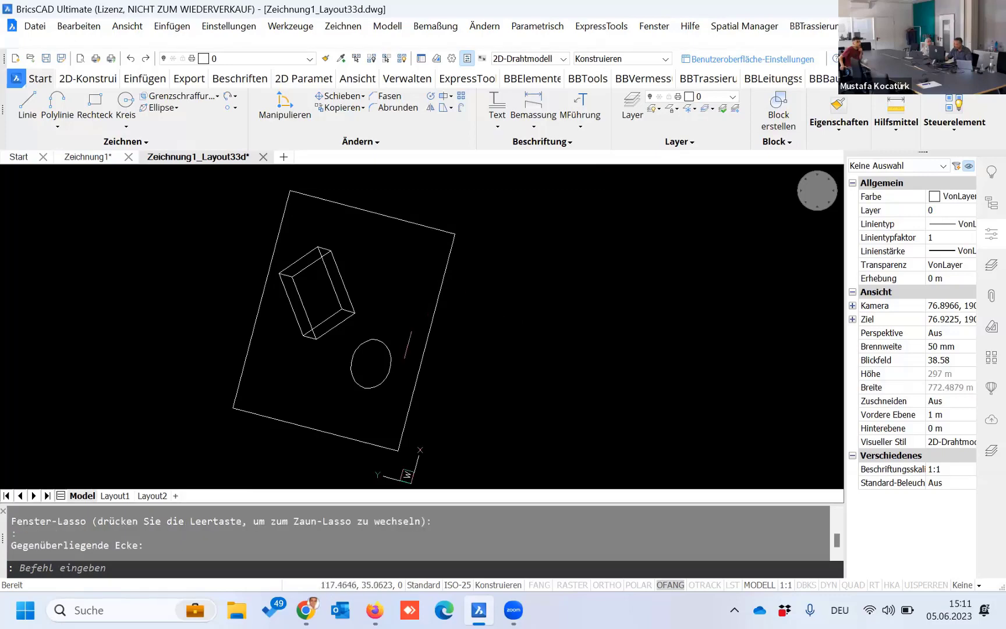
shift+middle_drag(495, 308, 348, 303)
click(315, 315)
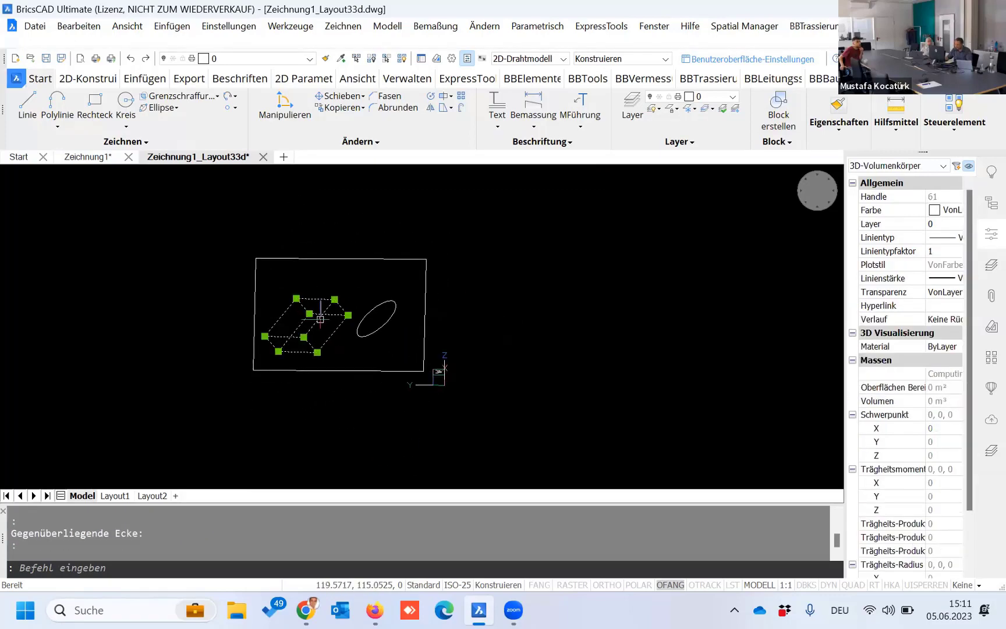
key(Escape)
key(Escape)
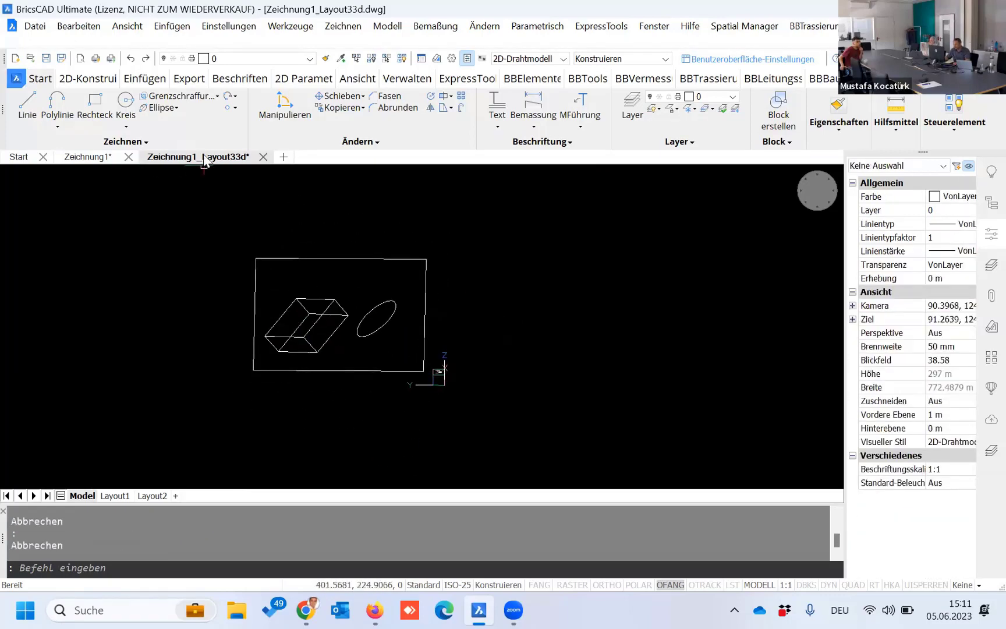
click(92, 158)
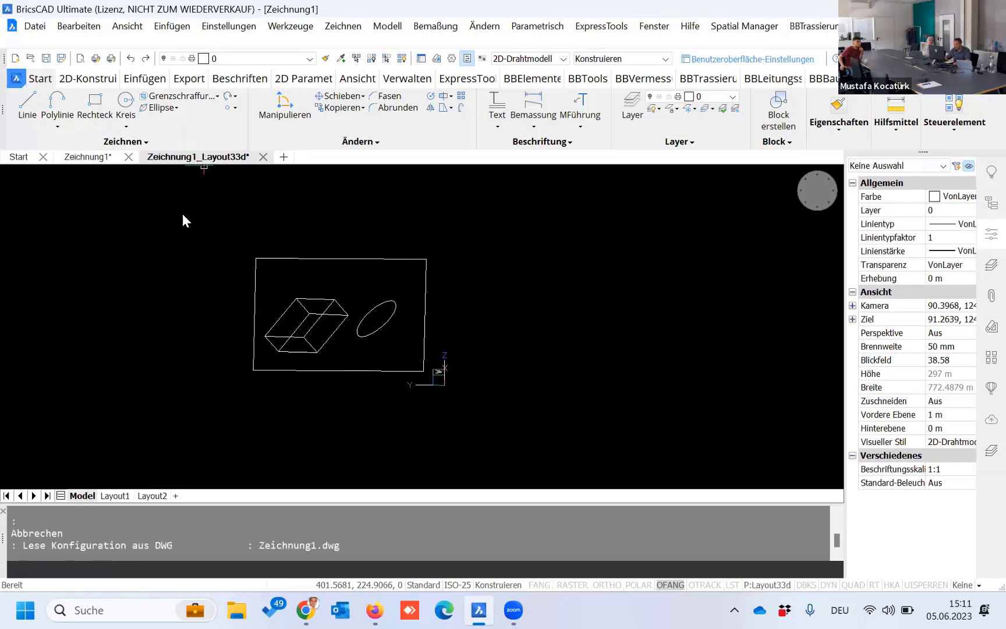
Step: Back in Zeichnung1_Layout33d, show the box and ellipse from an isometric corner view
click(384, 286)
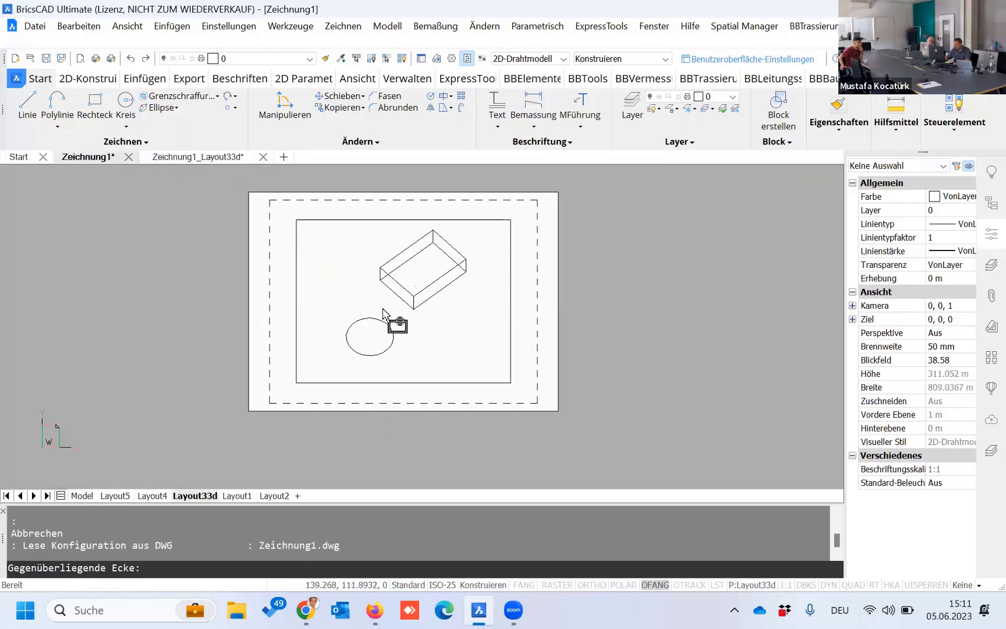
key(Escape)
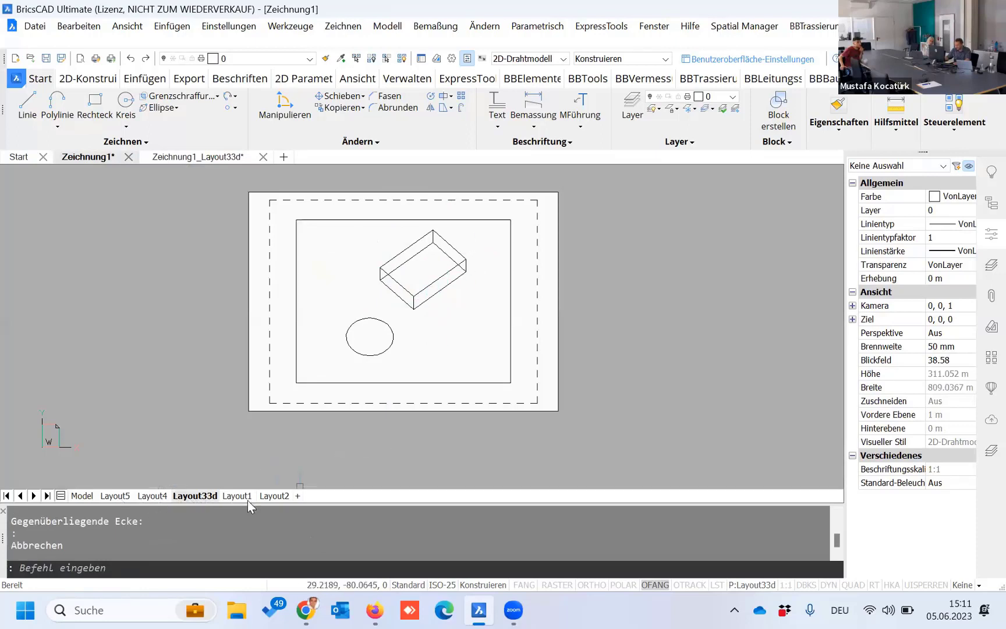
click(224, 157)
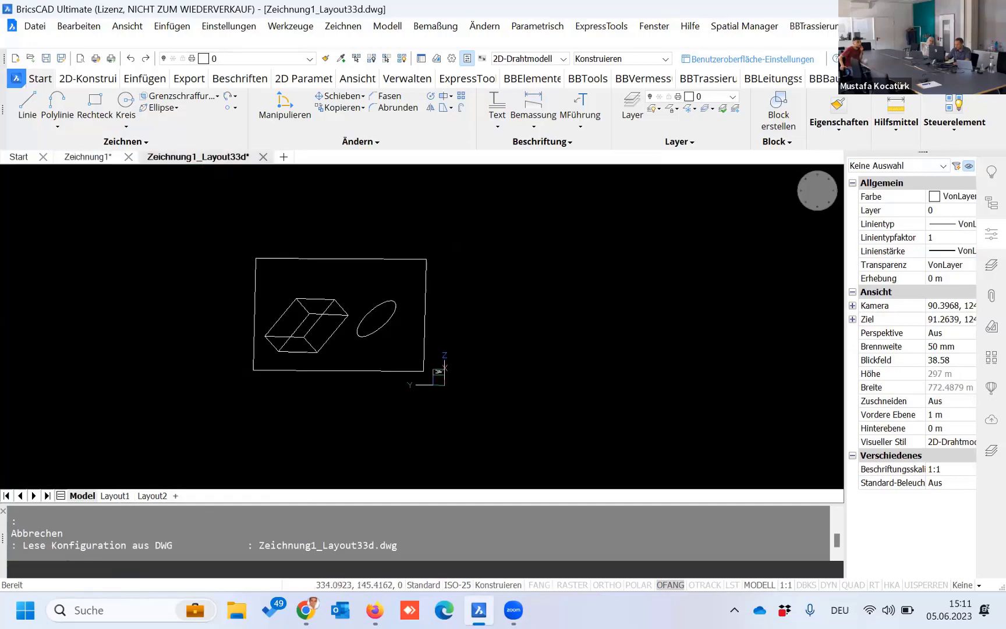
click(839, 187)
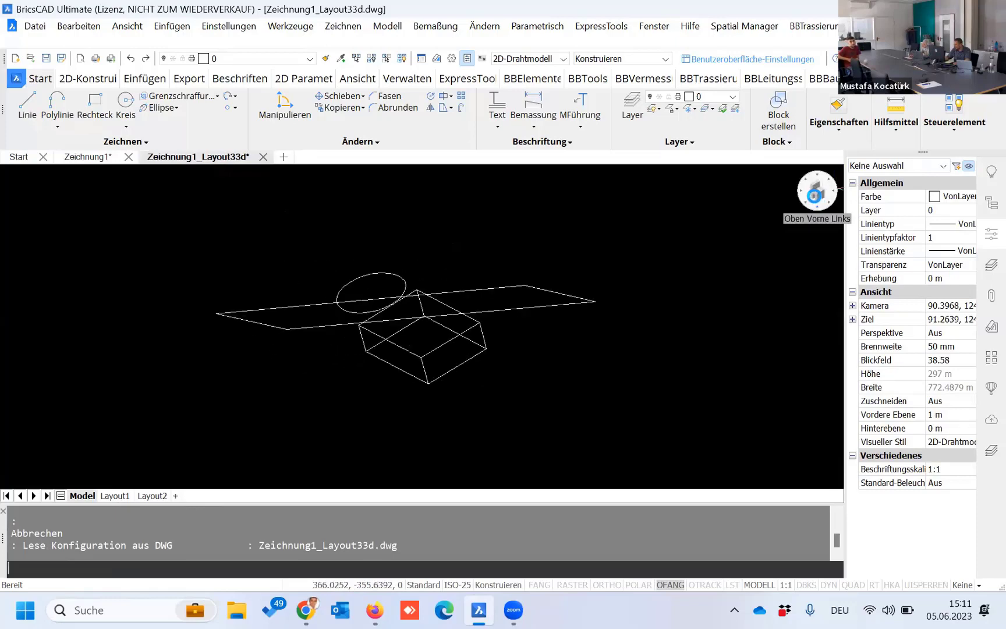
Step: Orbit the model obliquely, then return to a fitted top view
click(817, 186)
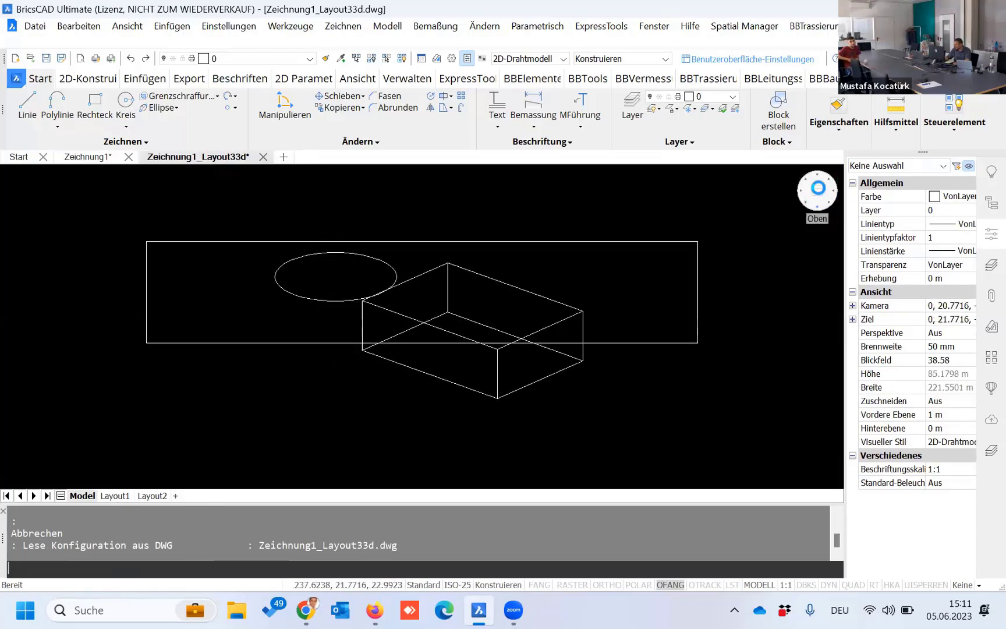
scroll(368, 261, down, 3)
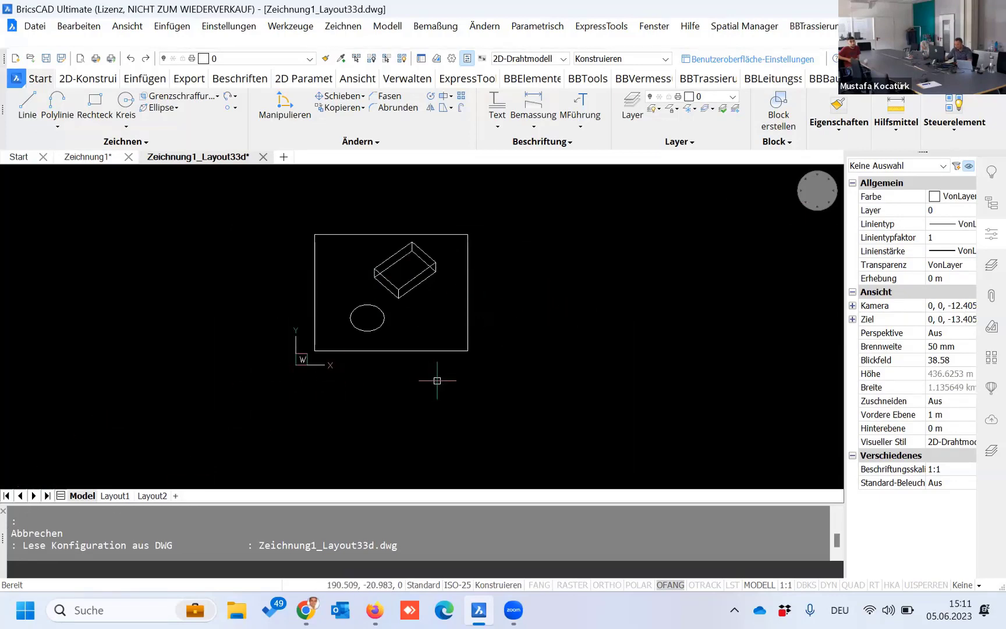
mouse_move(440, 378)
shift+middle_down()
mouse_move(469, 348)
mouse_move(456, 391)
shift+middle_up()
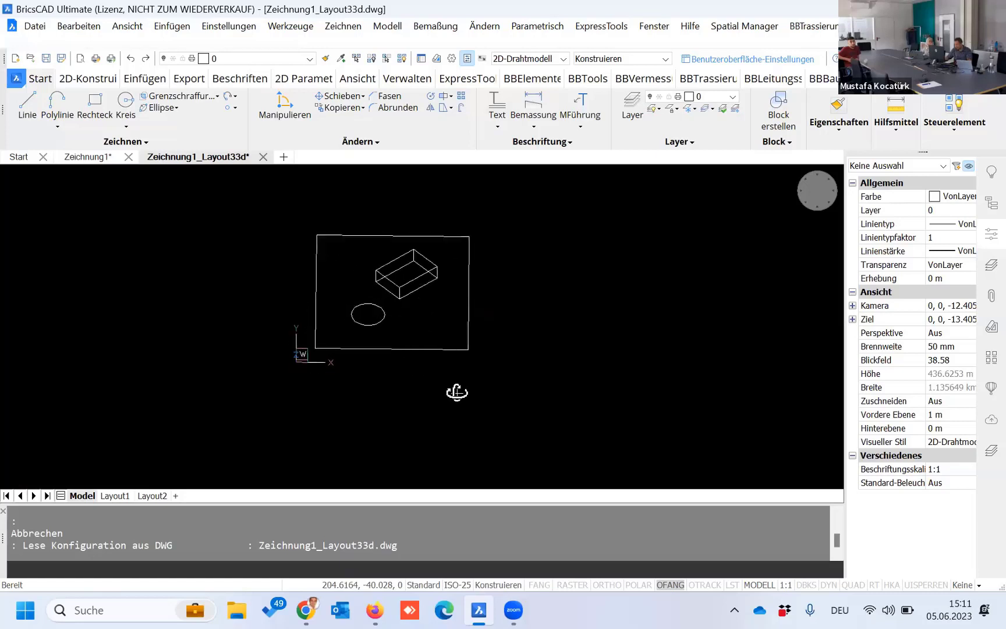
click(816, 192)
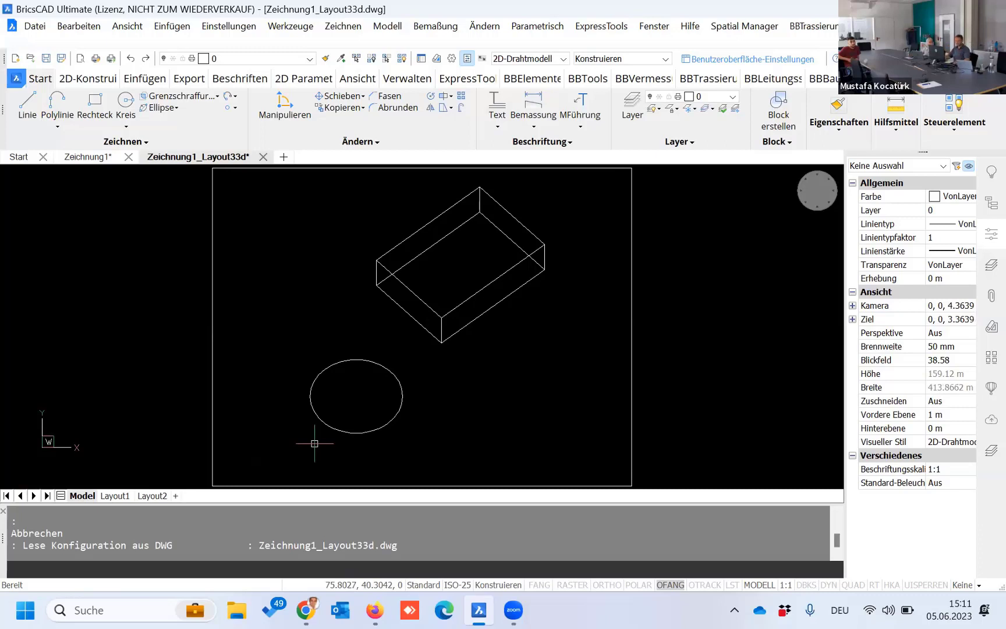
key(Escape)
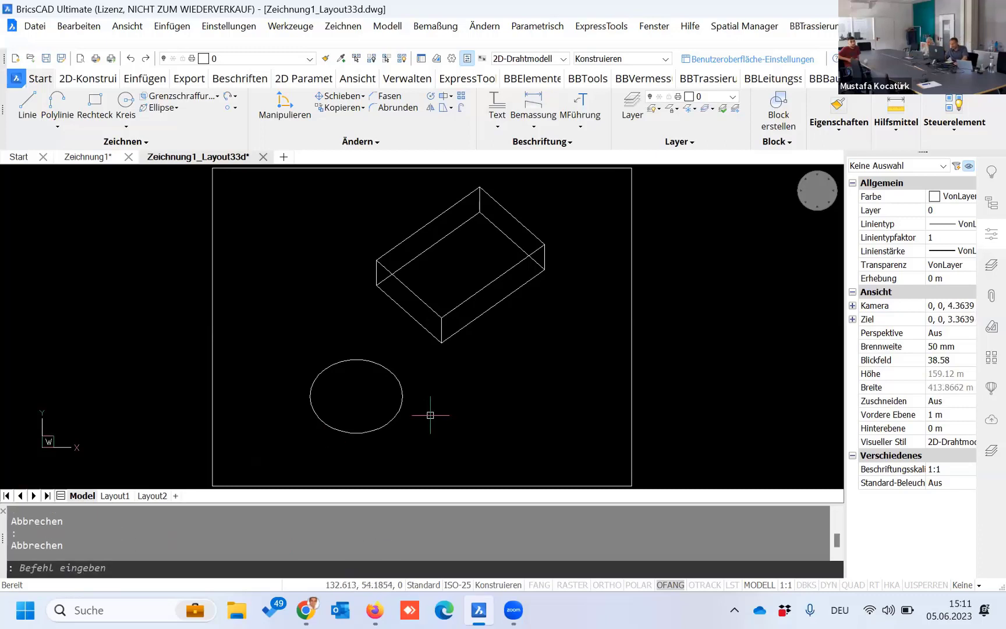
Step: Start the new blank drawing Zeichnung2 from the + tab, then return to Zeichnung1
click(87, 157)
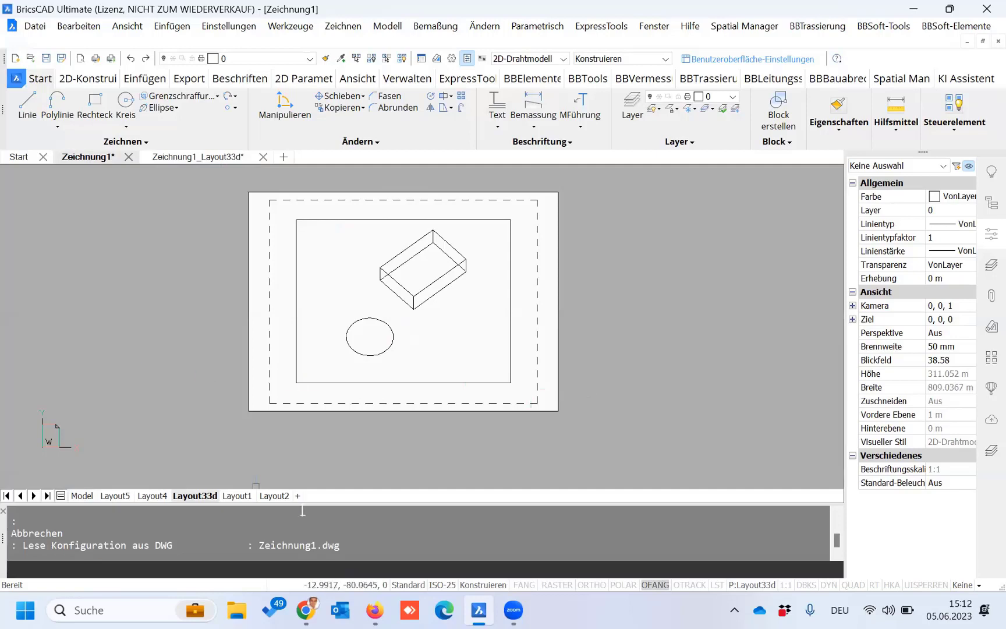
drag(203, 339, 139, 283)
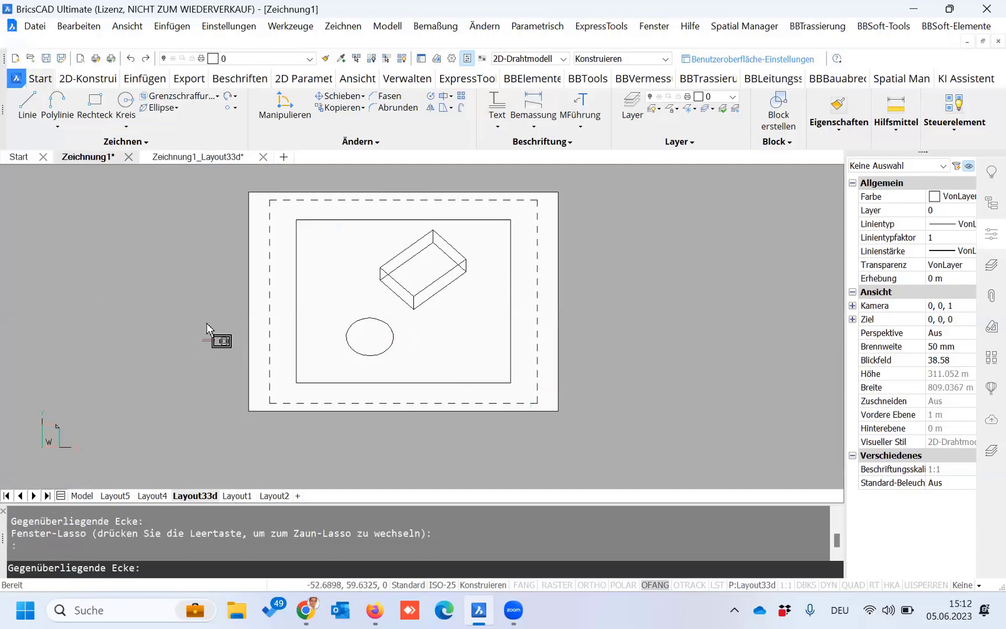
key(Escape)
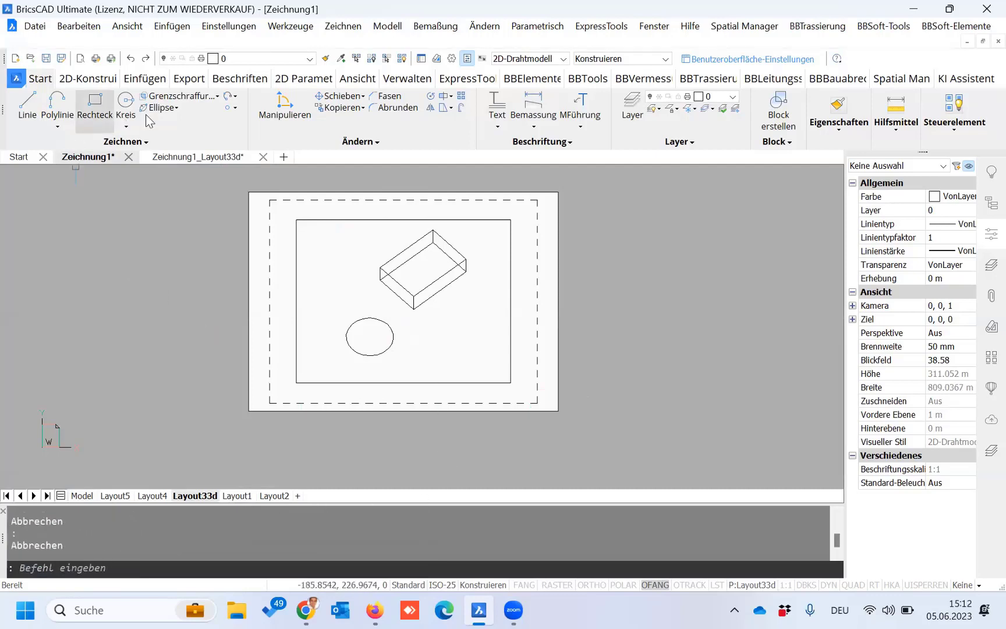
click(284, 157)
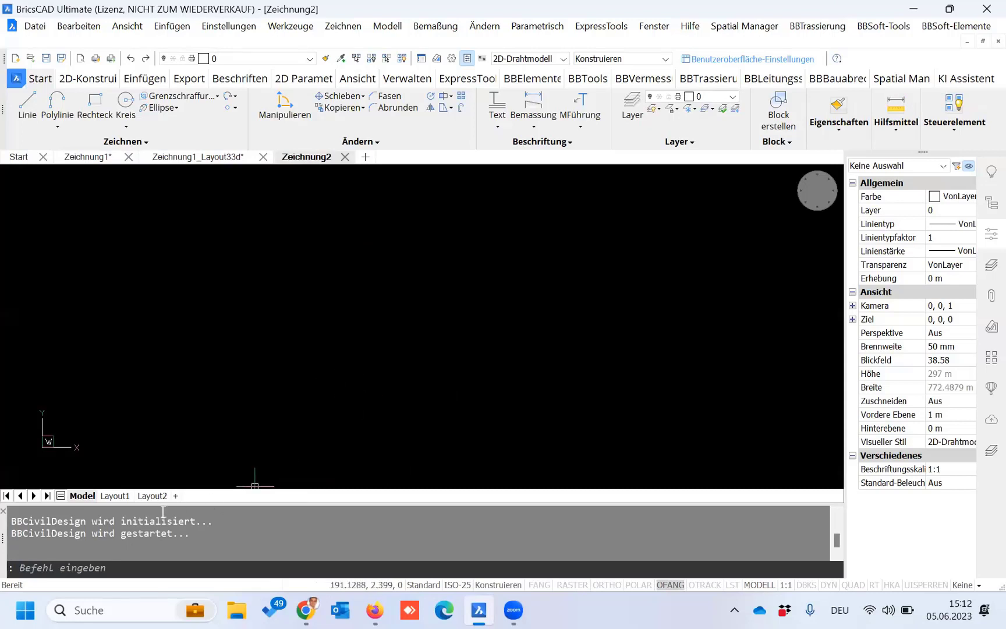
click(88, 157)
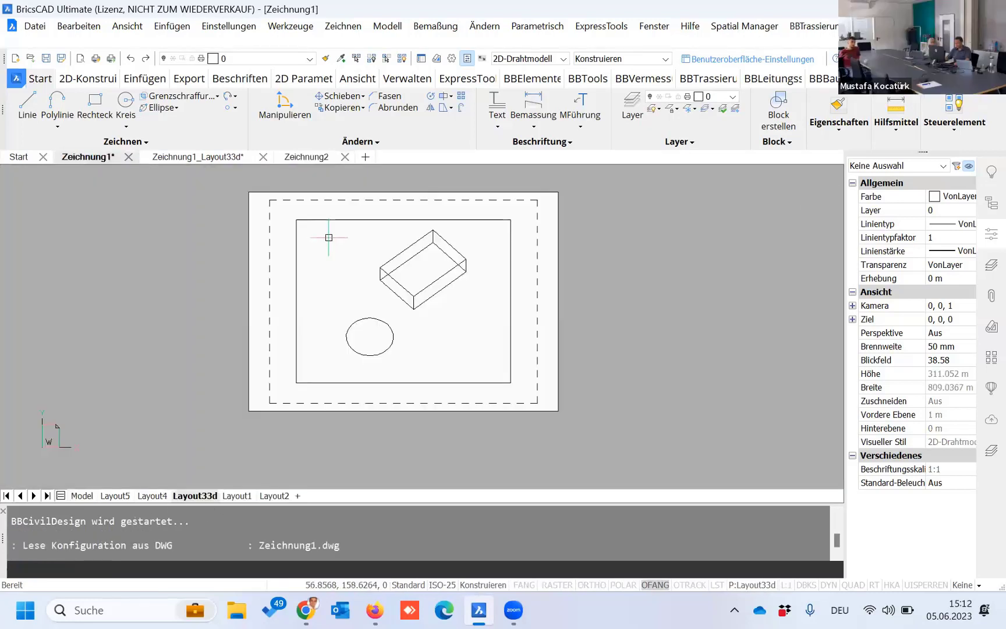
Step: Save Zeichnung1 to the Desktop as QUELLZEICHNUNG.dwg with Speichern unter
click(30, 27)
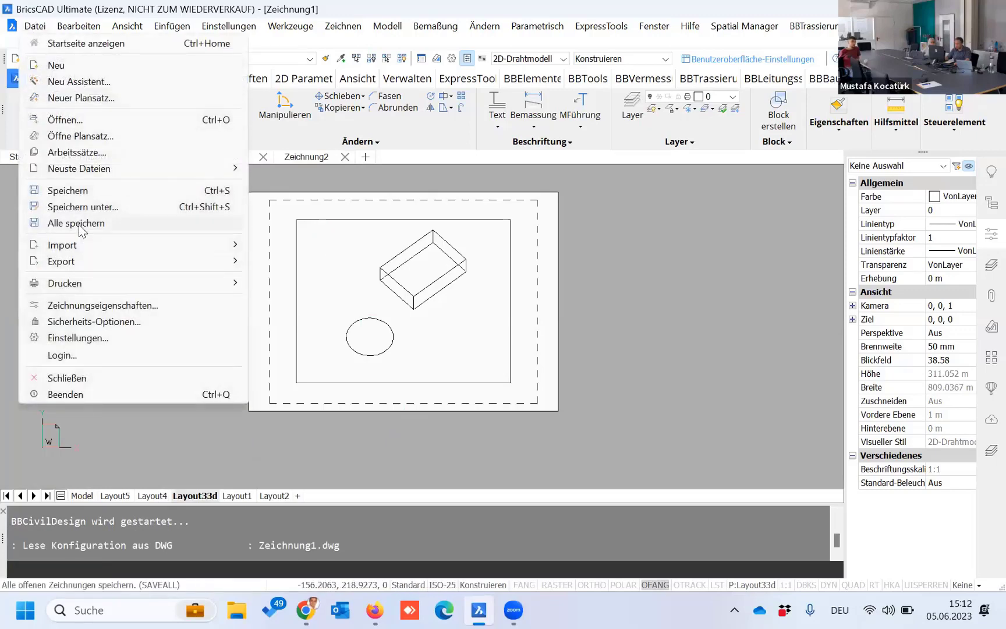
click(97, 206)
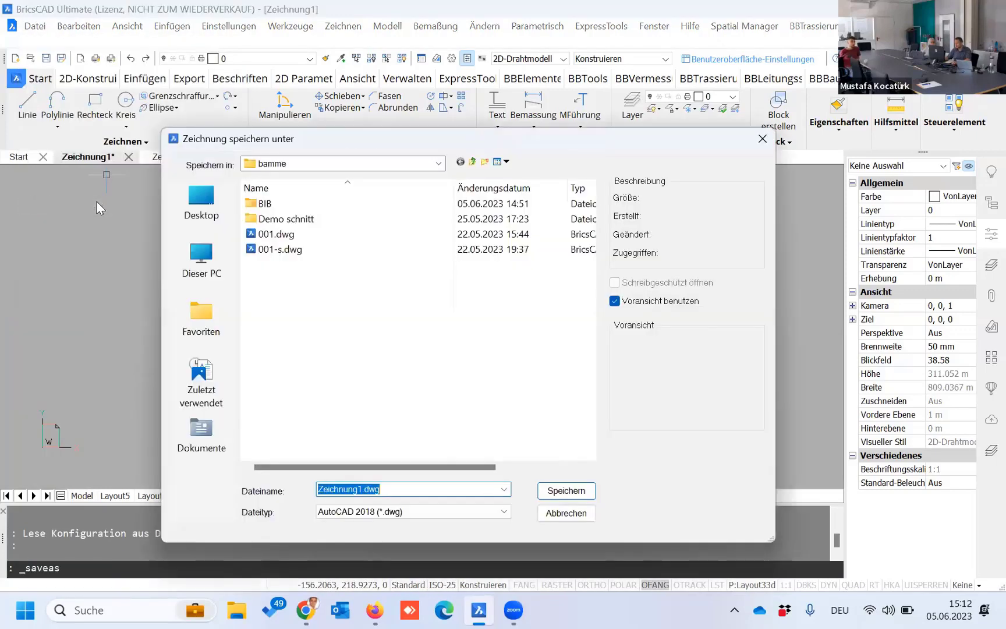
click(200, 214)
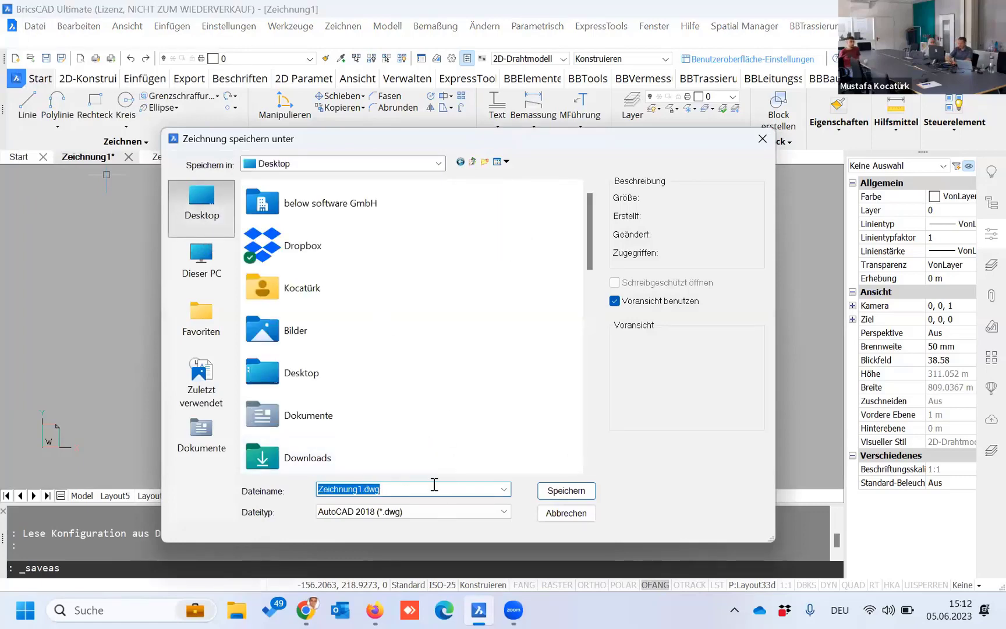
text(QUELLZEICH)
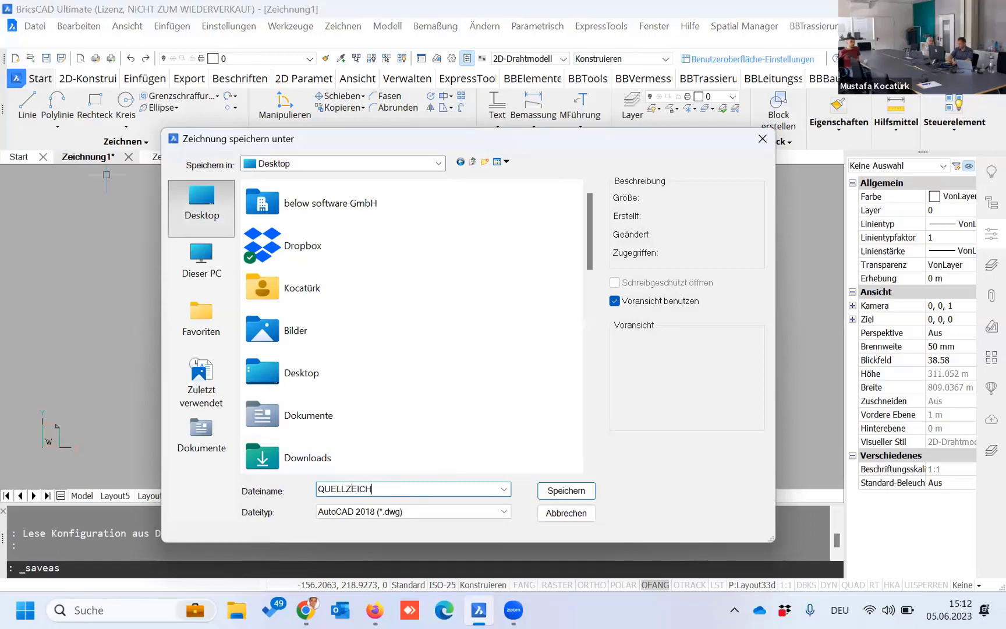
text(NUNG)
click(561, 495)
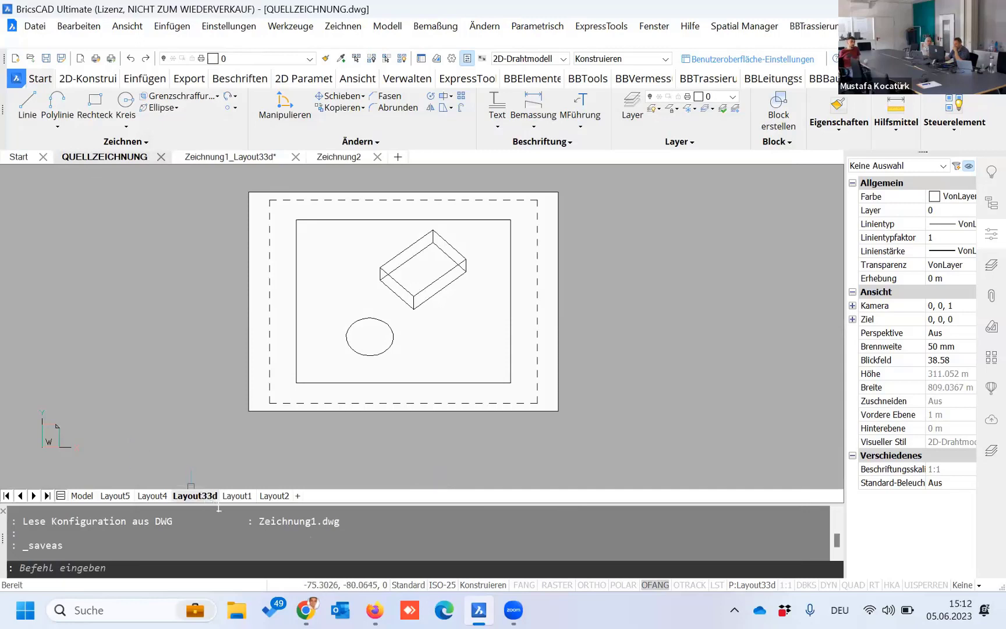
Step: In Zeichnung2, add a layout from file, choosing QUELLZEICHNUNG.dwg from the Desktop's drawing files
click(332, 158)
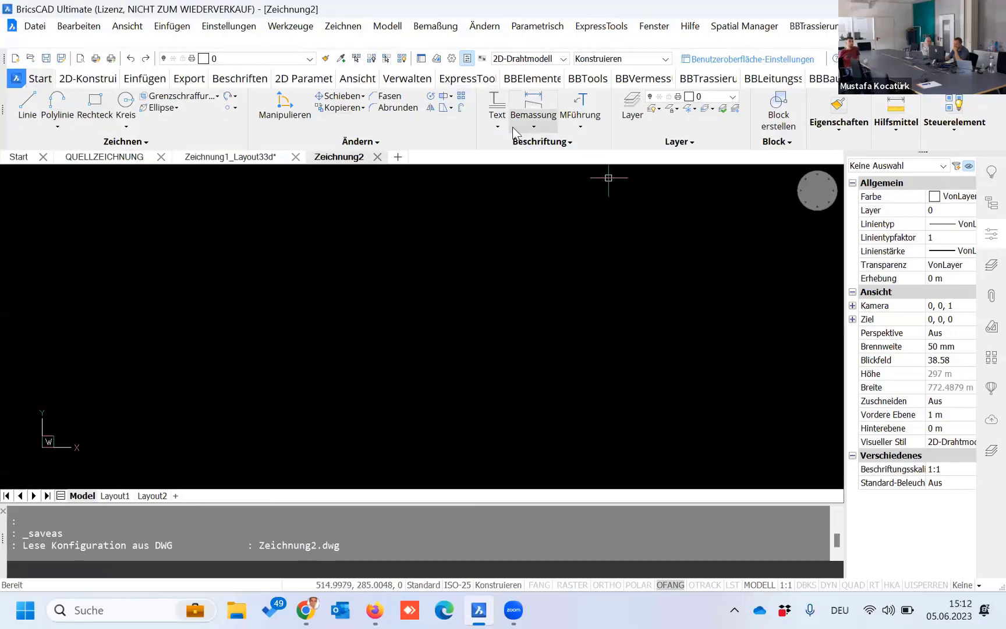
right_click(127, 499)
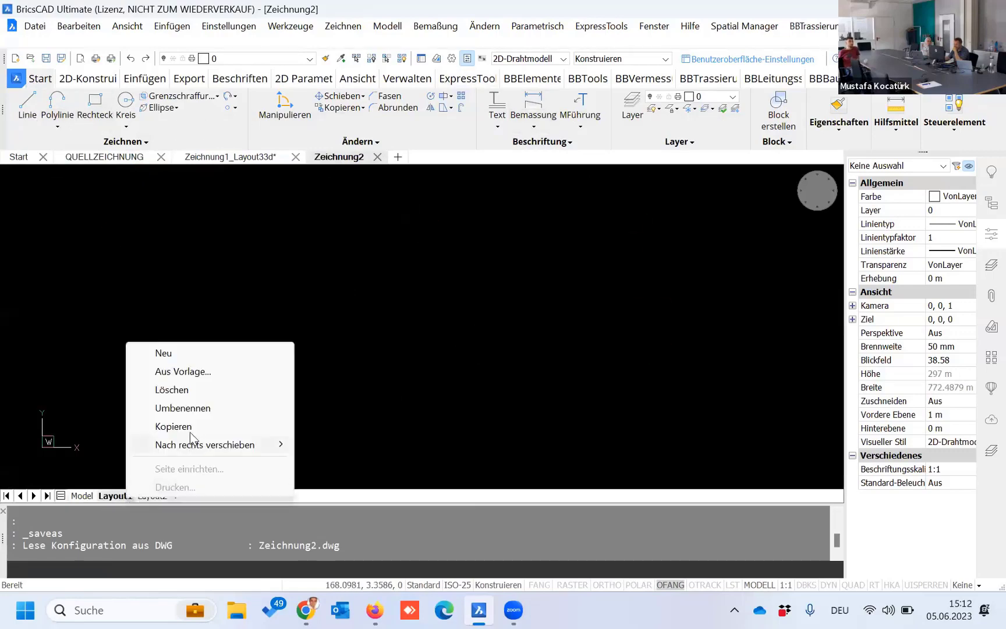
click(176, 371)
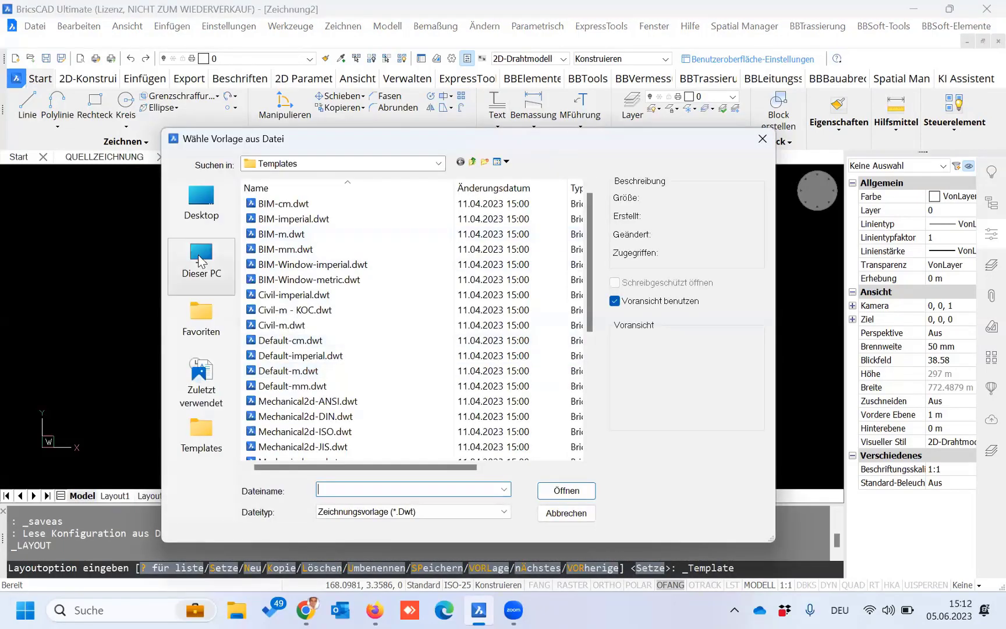
click(202, 201)
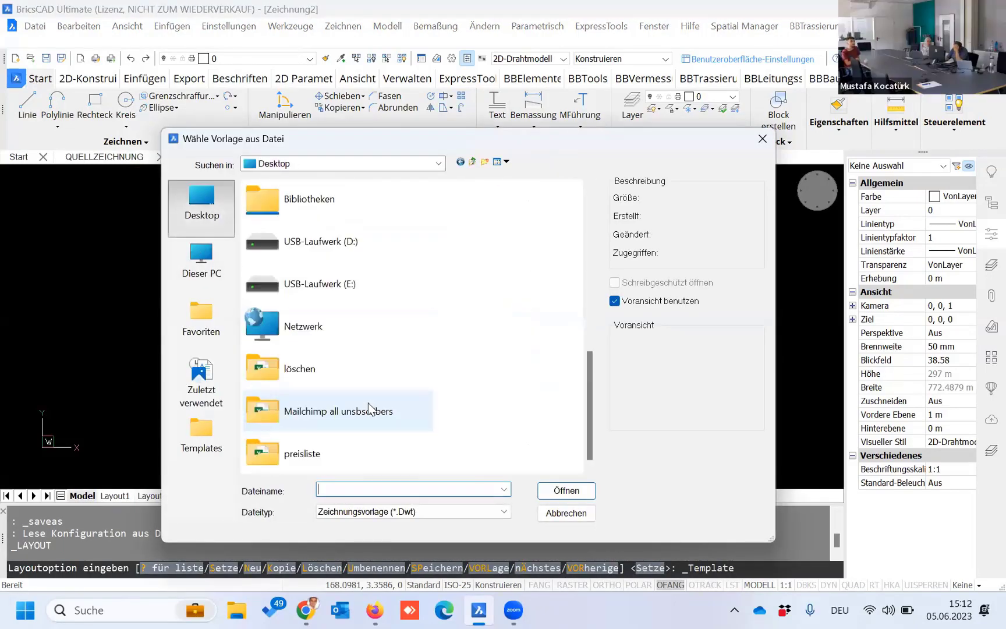
scroll(364, 396, up, 10)
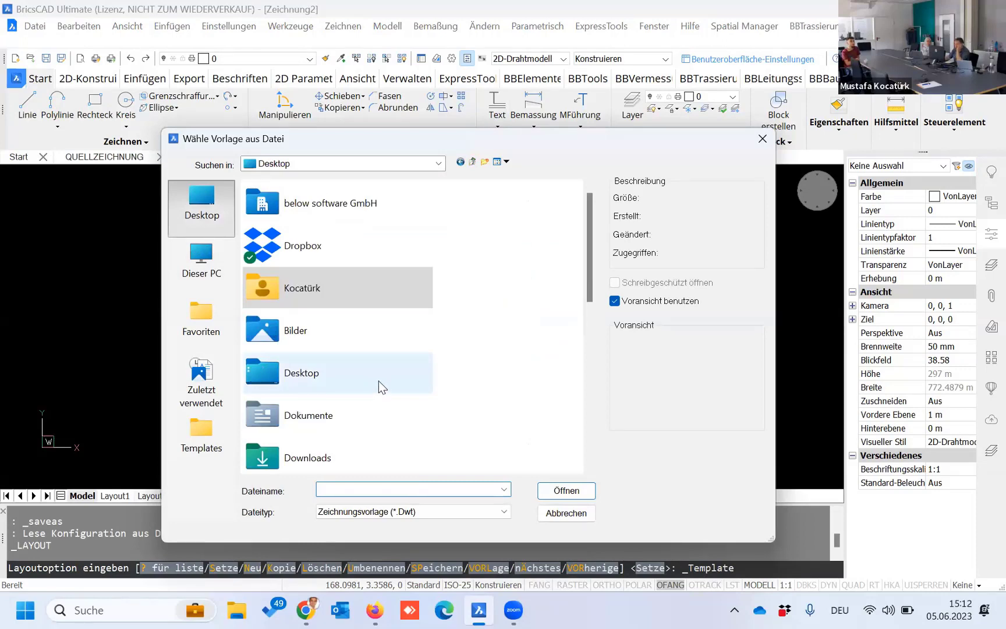
scroll(478, 392, down, 10)
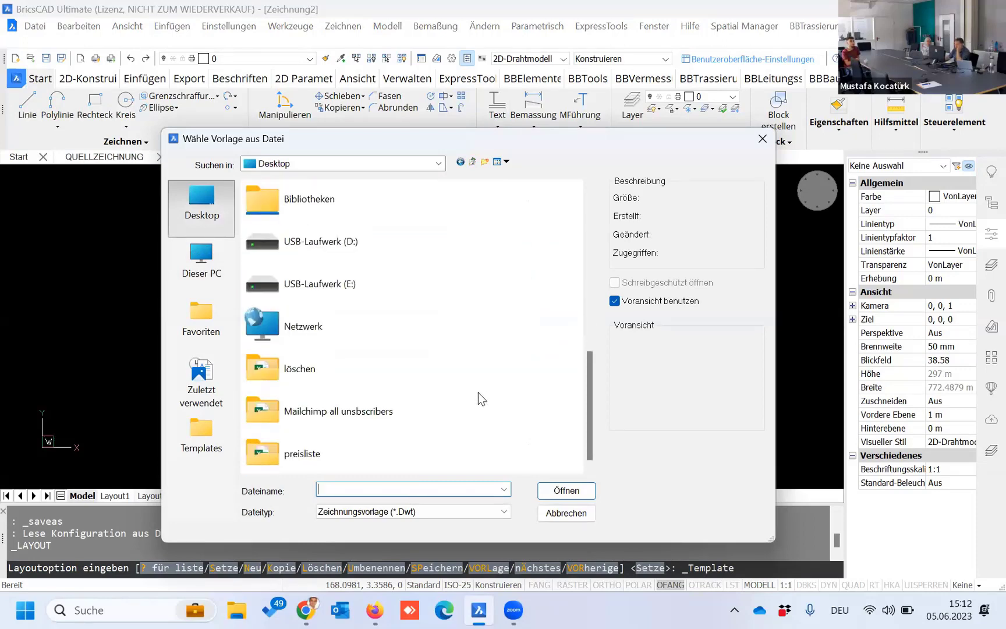
click(393, 513)
click(445, 532)
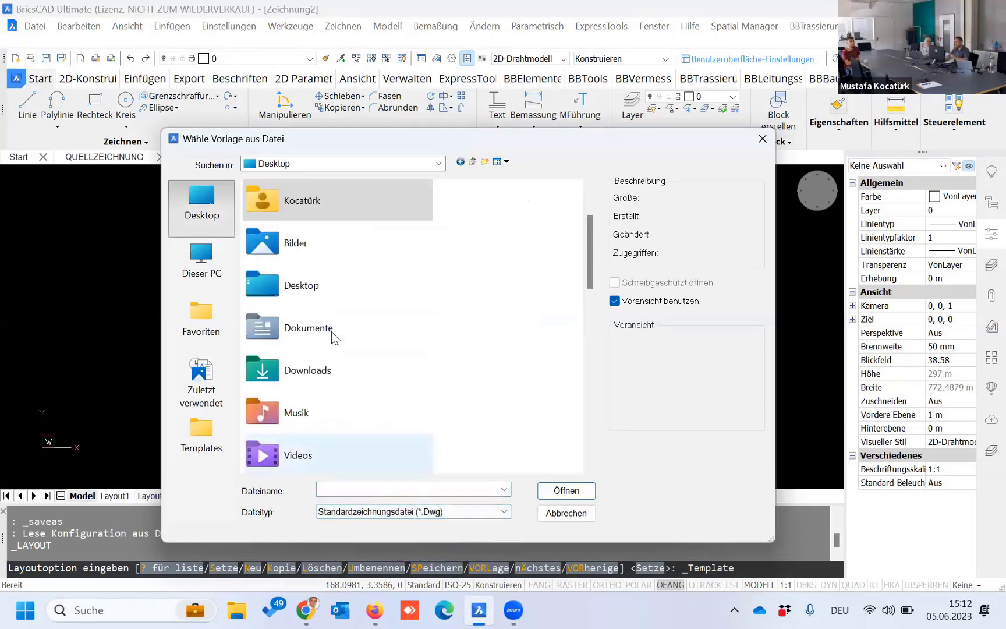
scroll(385, 349, down, 10)
click(329, 282)
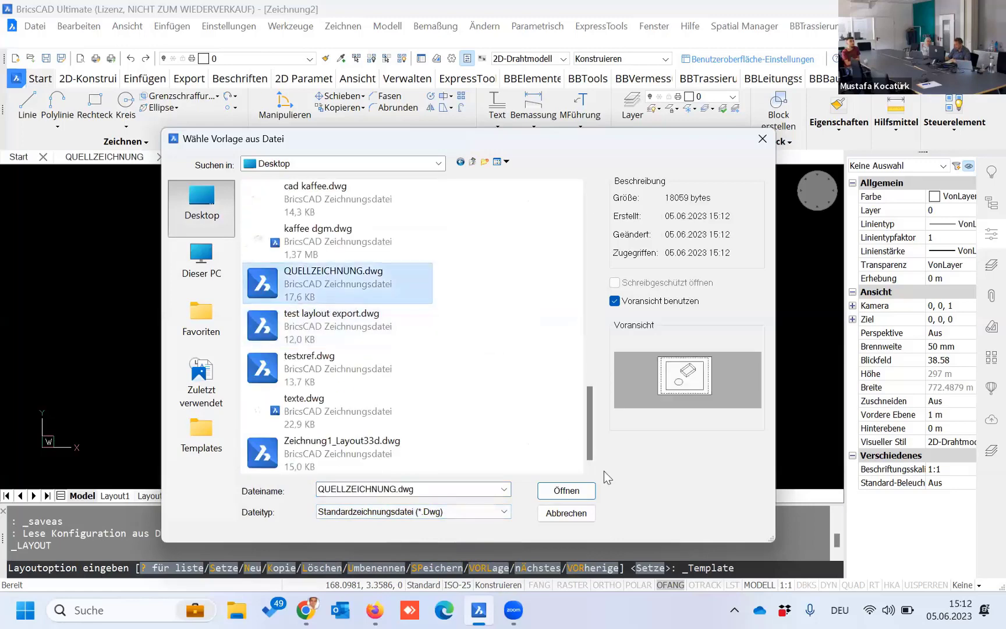
click(556, 495)
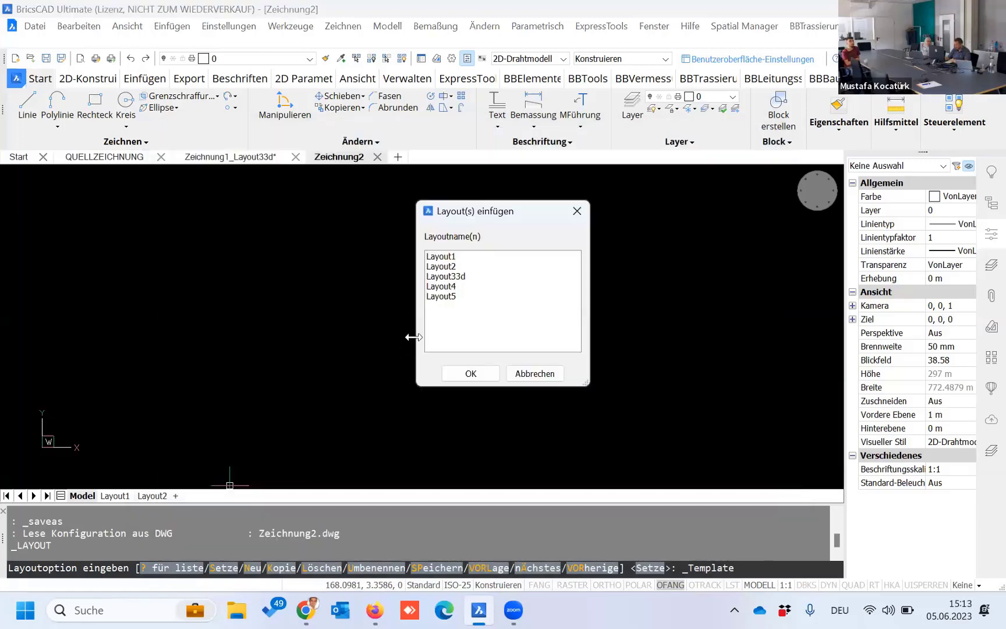
Step: Insert Layout33d from QUELLZEICHNUNG into Zeichnung2 and view the new sheet
click(457, 277)
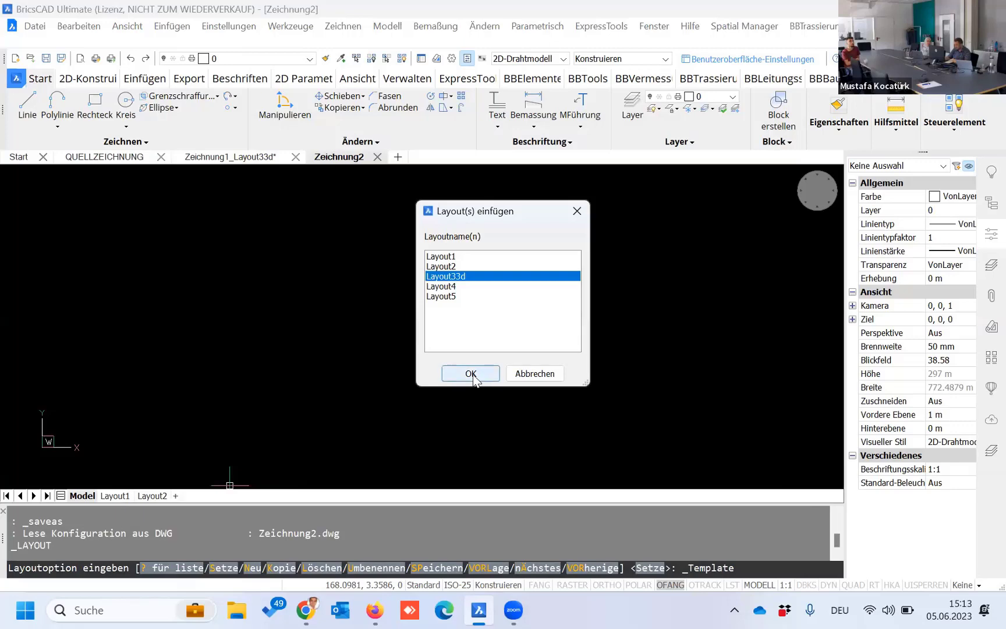
click(471, 373)
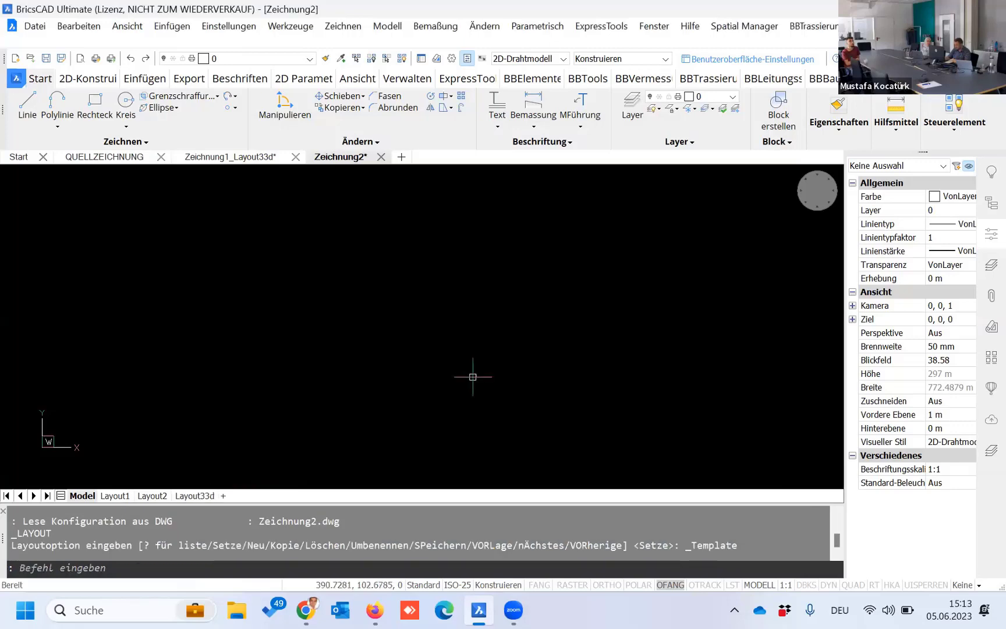
click(195, 495)
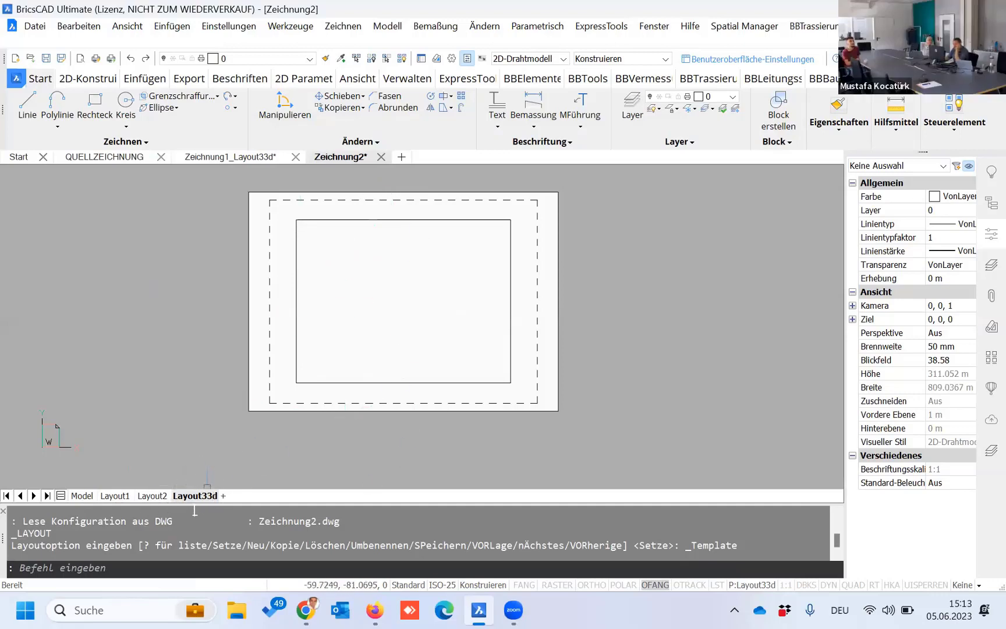
Step: Check that Zeichnung2's model space is empty, then return to the Layout33d sheet
click(81, 495)
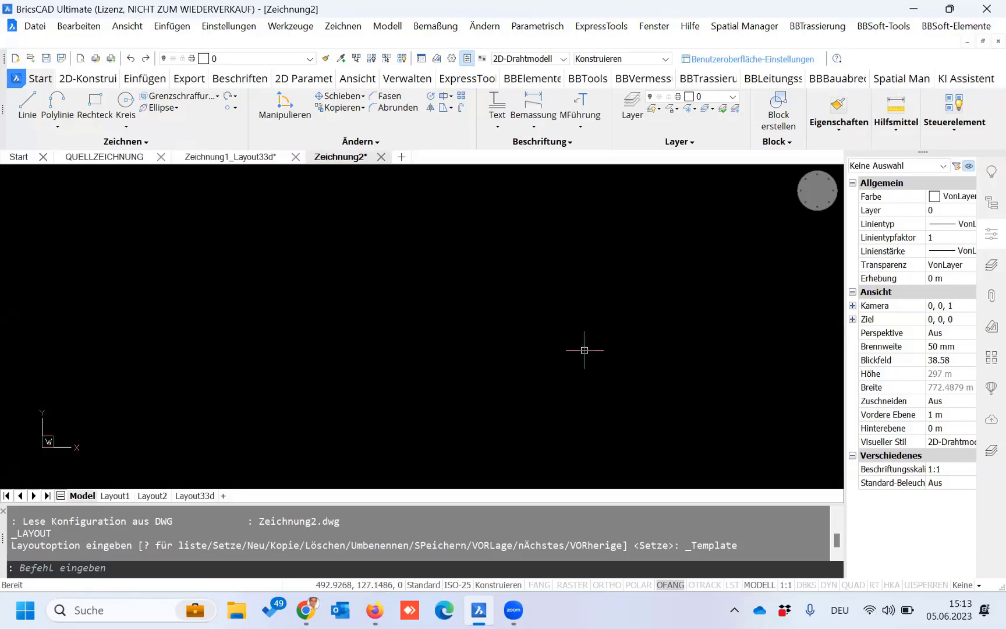
click(241, 481)
click(313, 422)
click(380, 443)
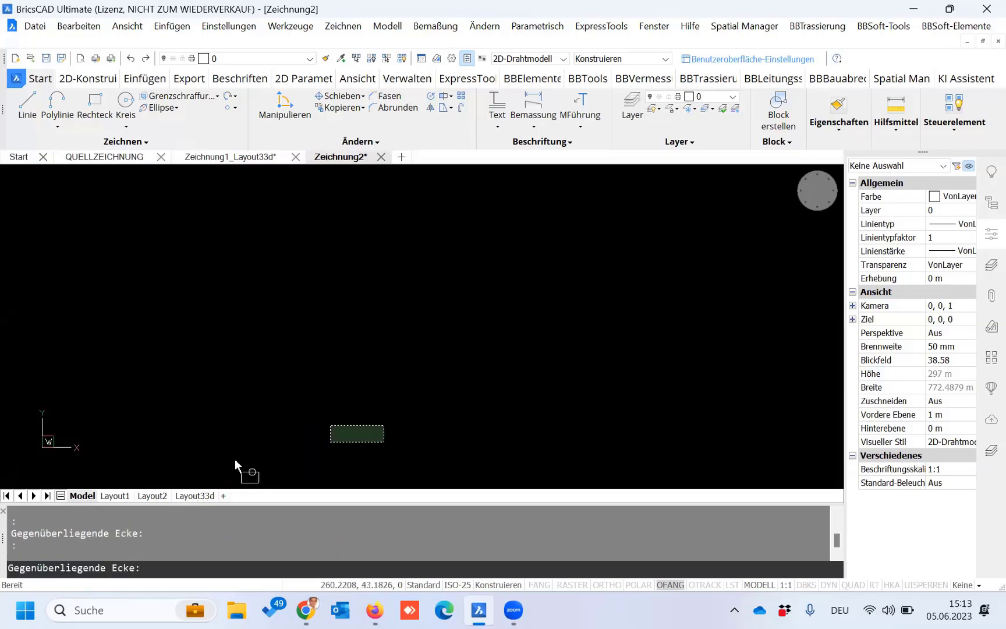
click(322, 397)
click(222, 495)
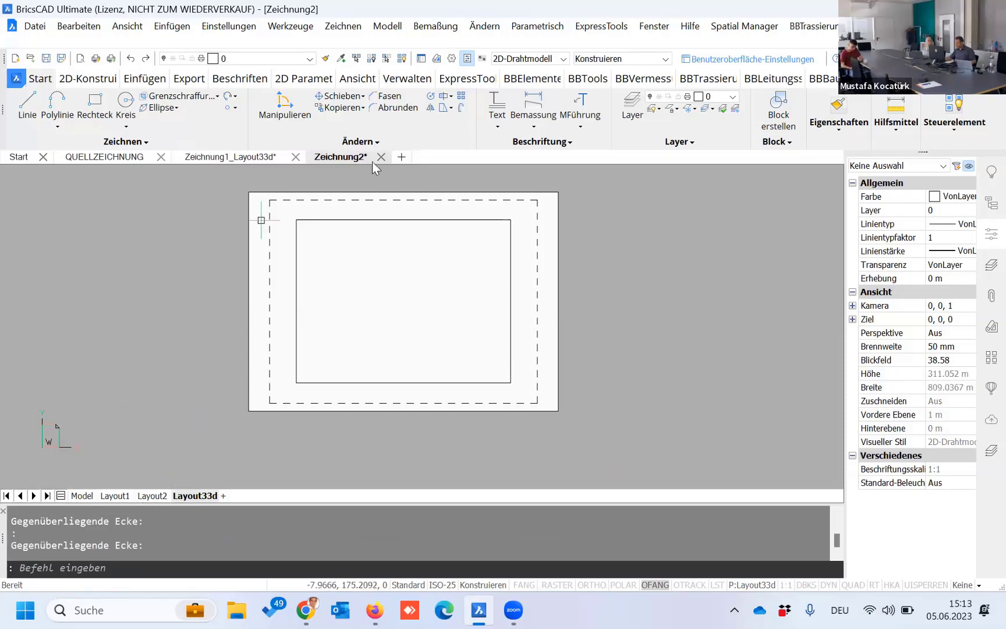
click(35, 26)
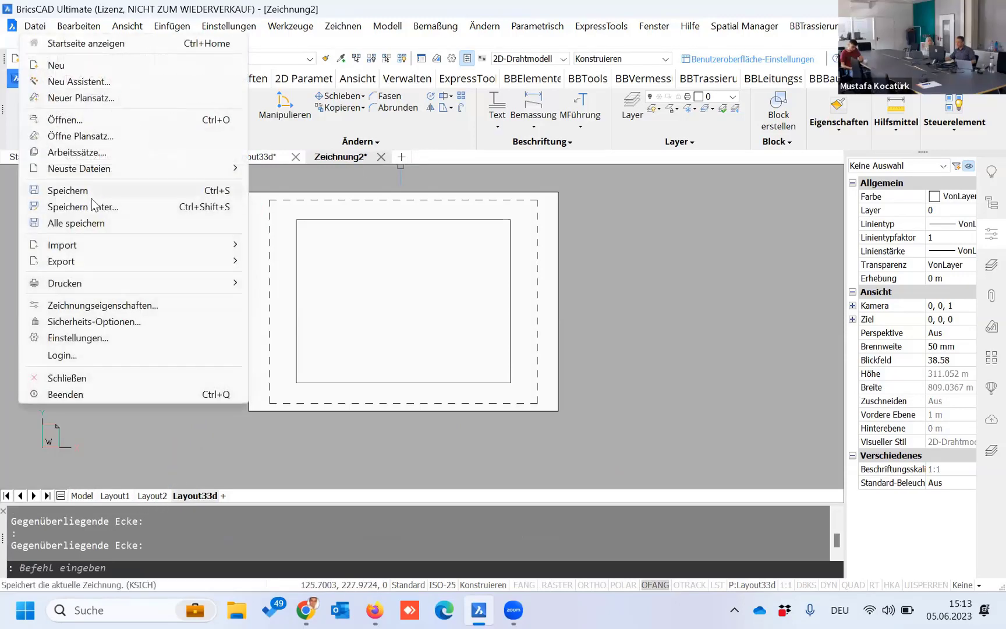
Step: Save Zeichnung2 as Zeichnung2.dwg on the Desktop, then switch to Zeichnung1_Layout33d
click(78, 204)
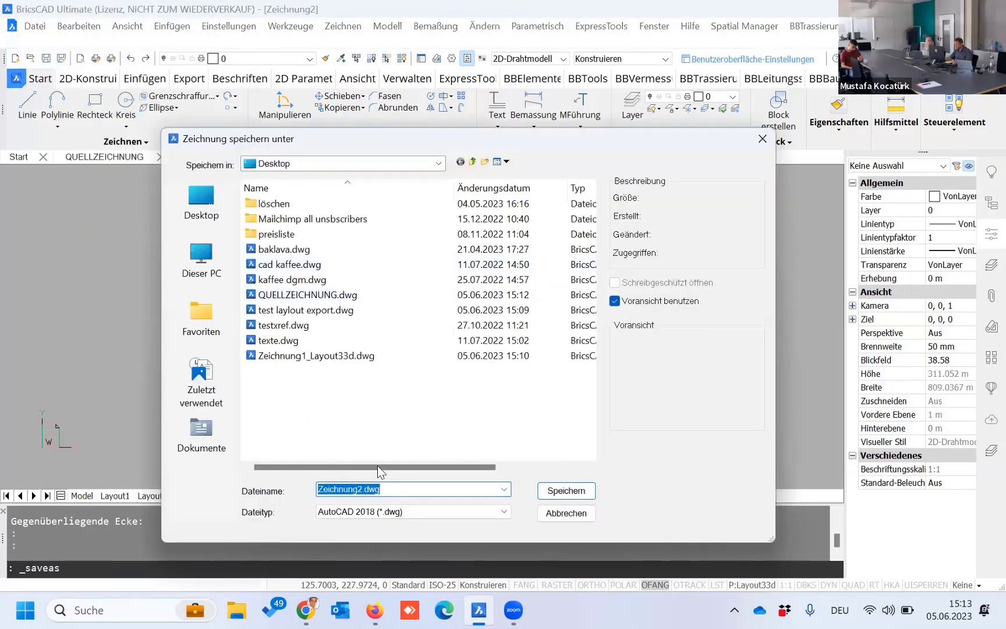
click(392, 491)
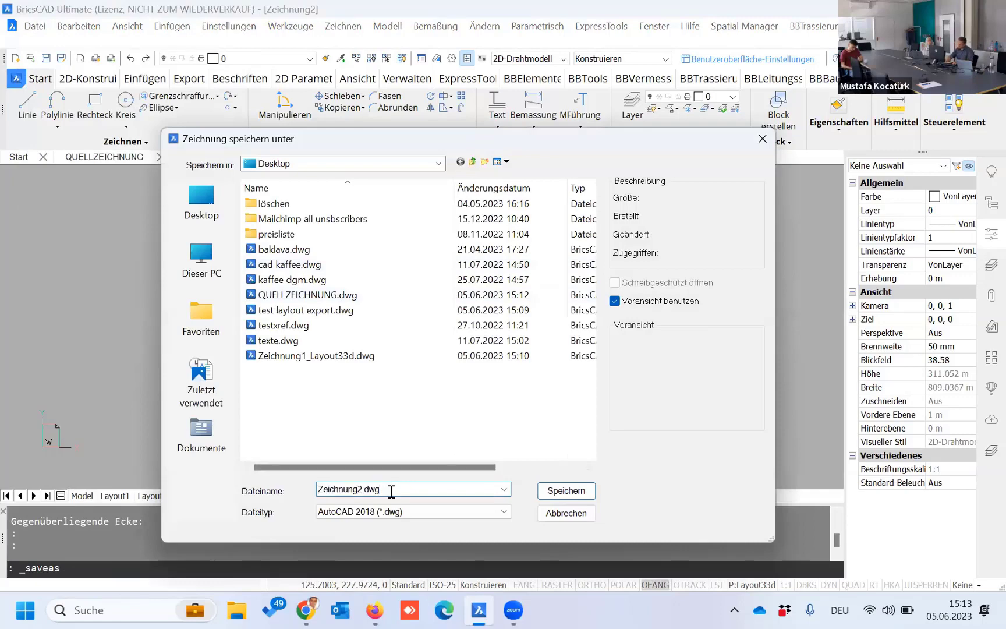
click(566, 490)
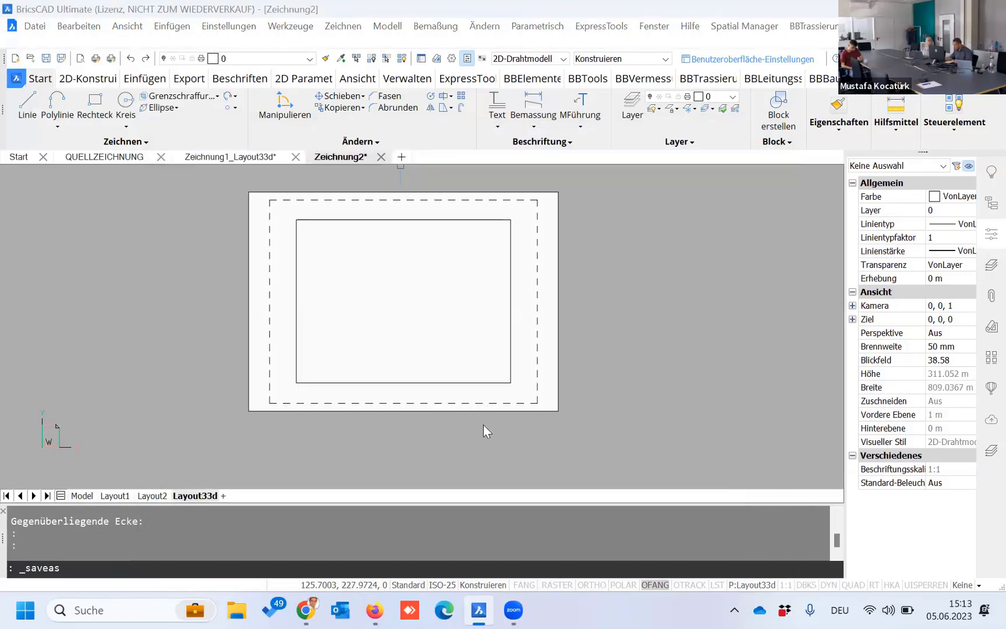
click(244, 158)
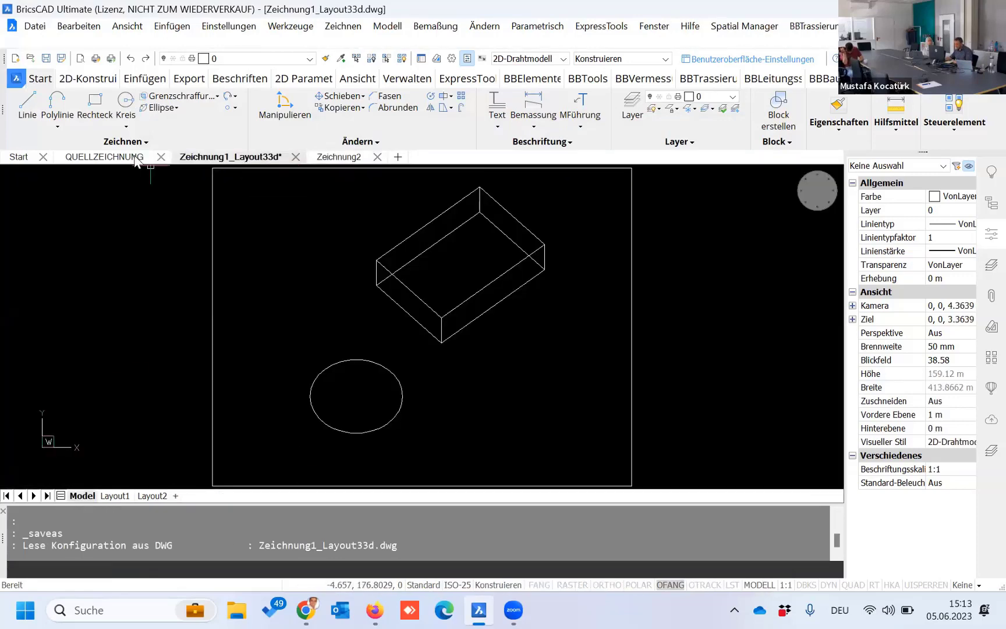
Step: In QUELLZEICHNUNG, rename the Layout33d layout to Layout33dALT
click(149, 162)
right_click(199, 496)
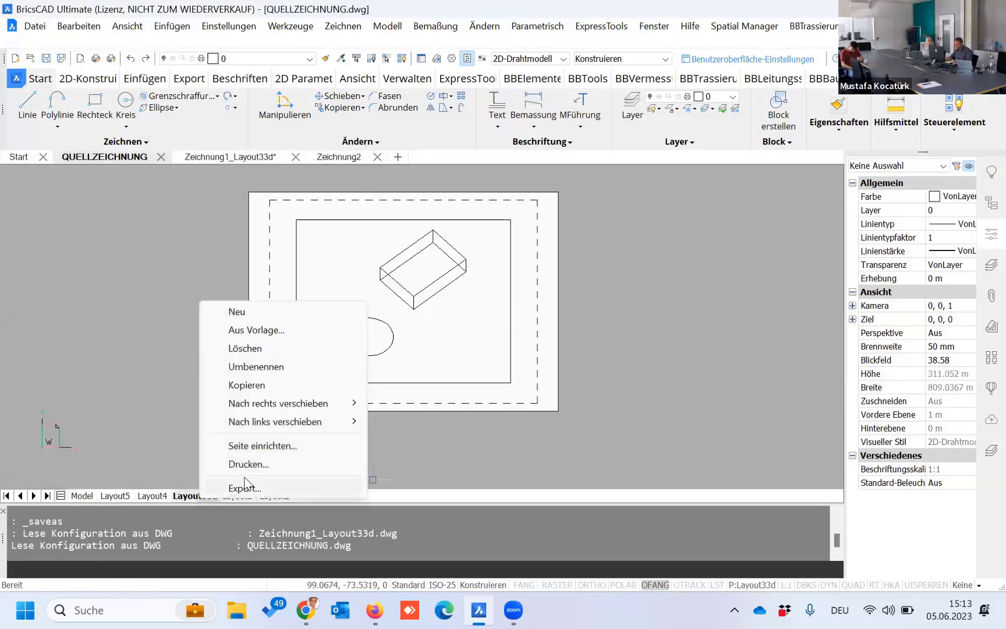
click(274, 367)
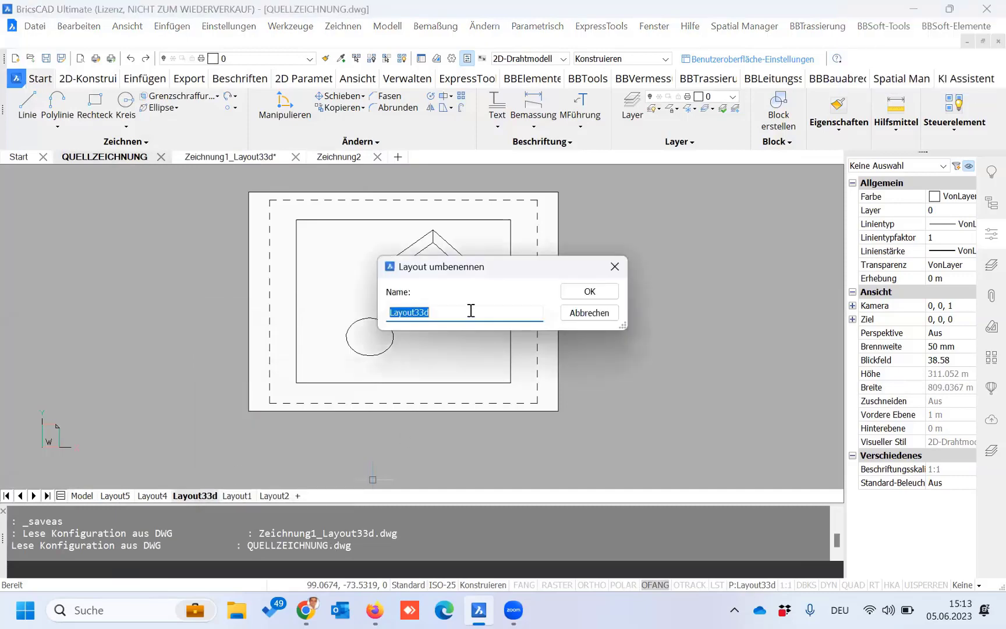
click(471, 311)
key(Return)
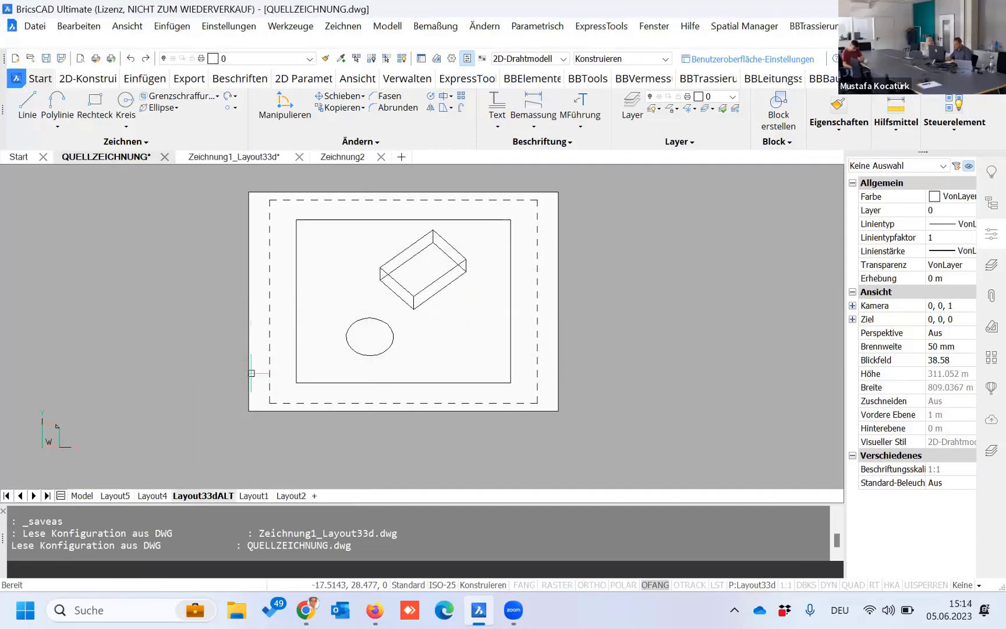
right_click(223, 496)
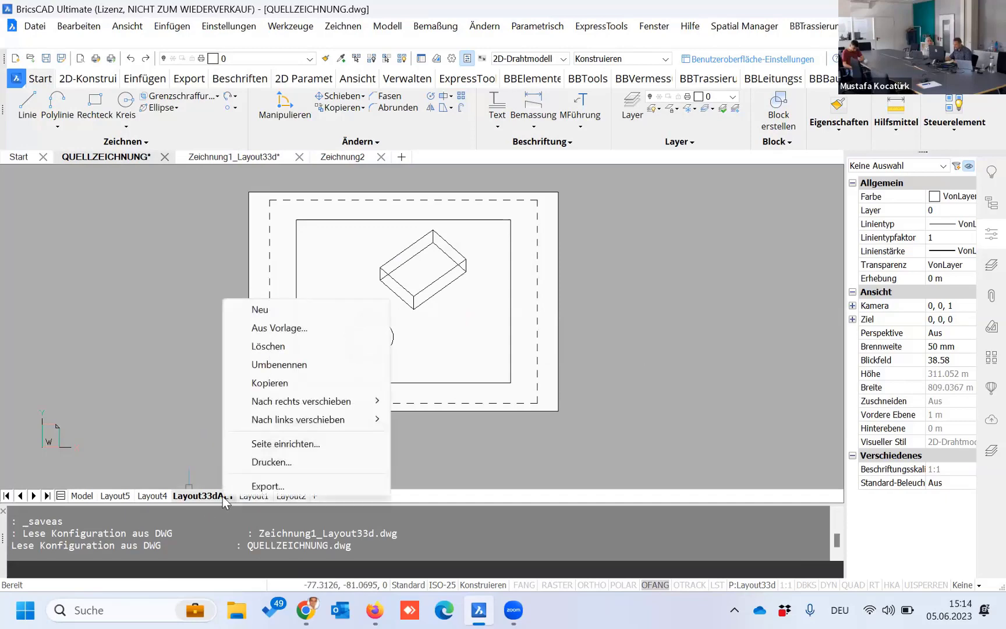
Step: Insert Layout33d from Desktop's Zeichnung2.dwg into QUELLZEICHNUNG as a new layout and open it
click(302, 329)
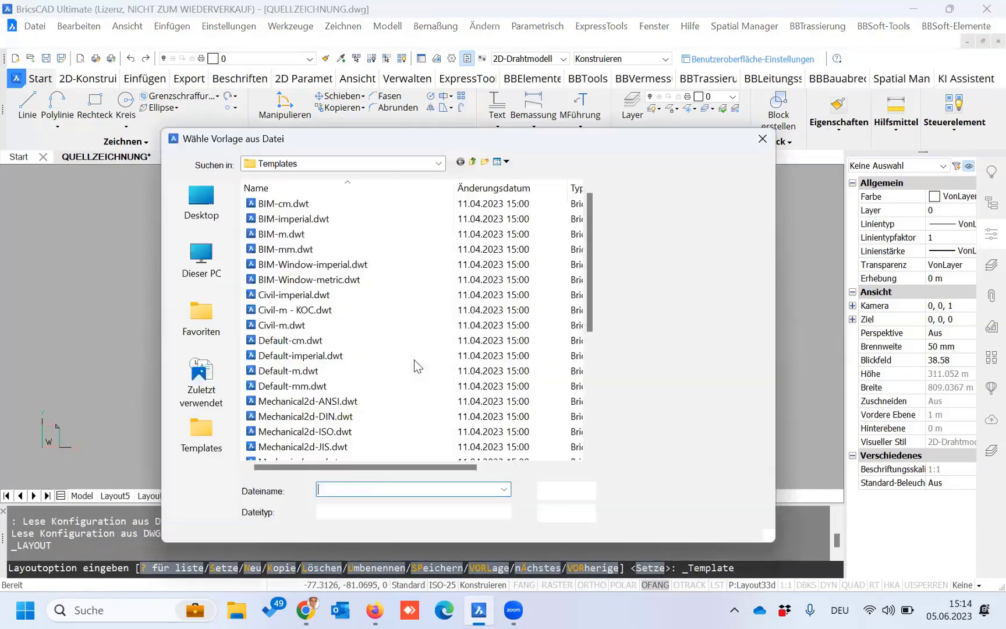
click(201, 209)
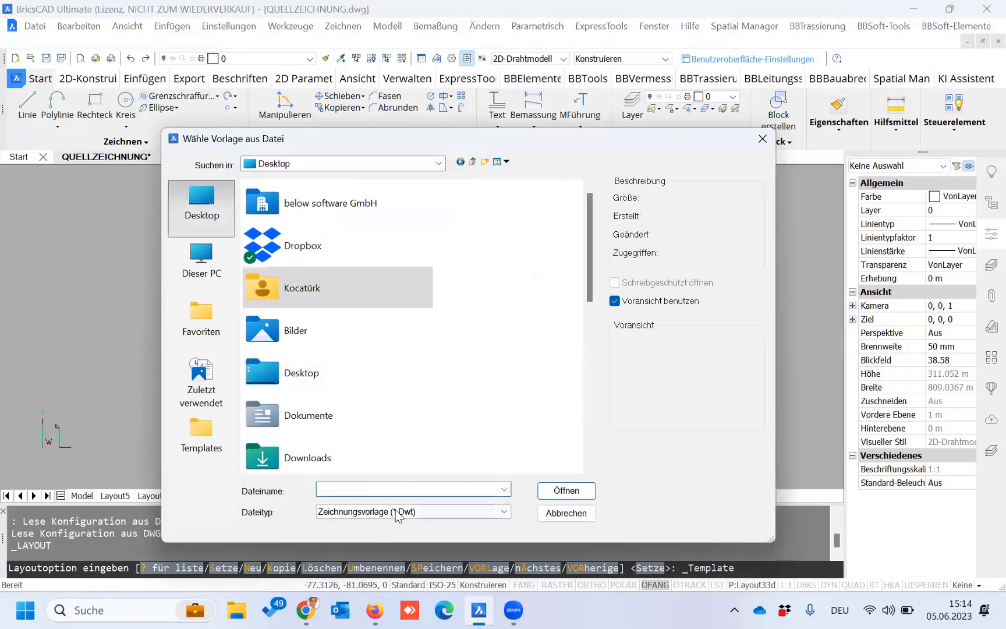
click(408, 512)
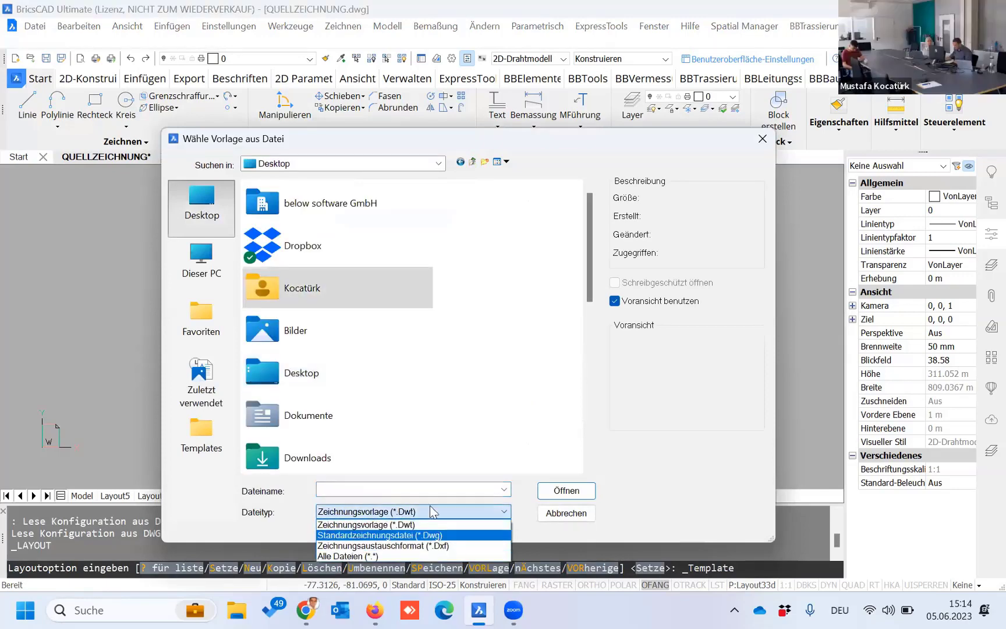
click(431, 534)
scroll(338, 326, down, 3)
scroll(329, 391, down, 5)
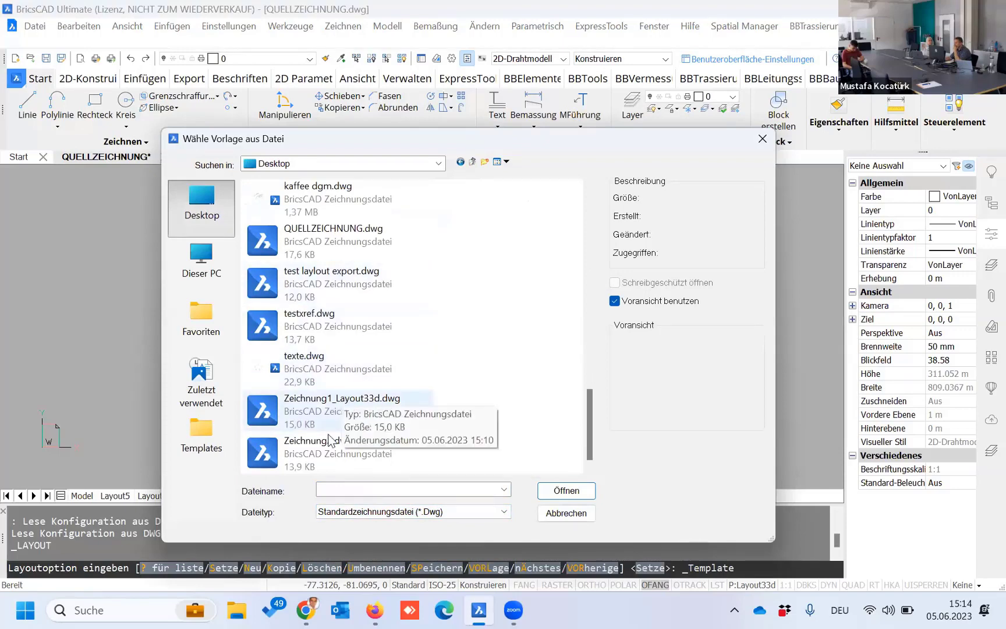
click(325, 455)
click(560, 492)
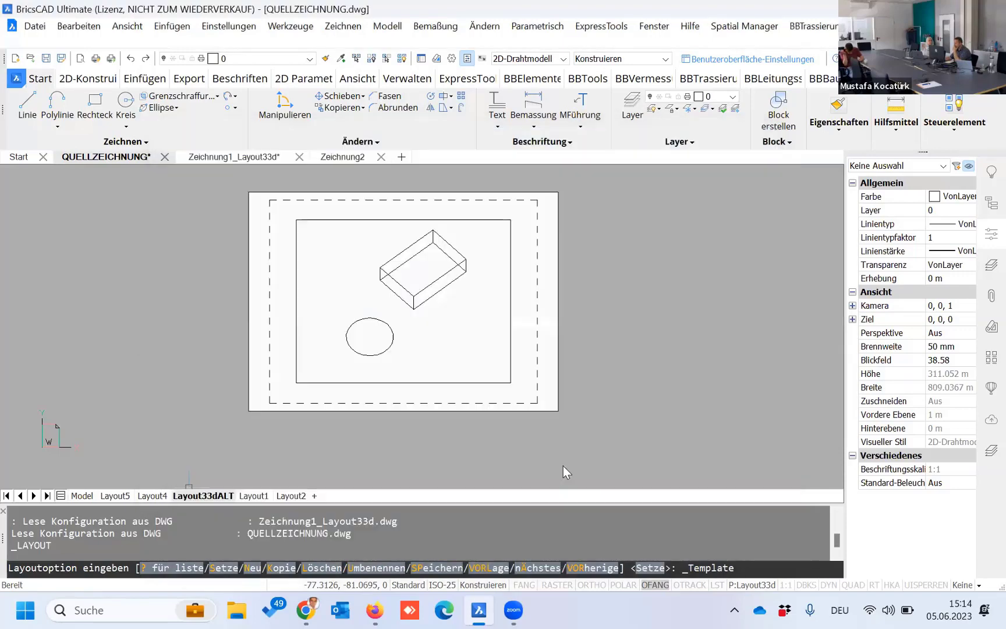
click(454, 276)
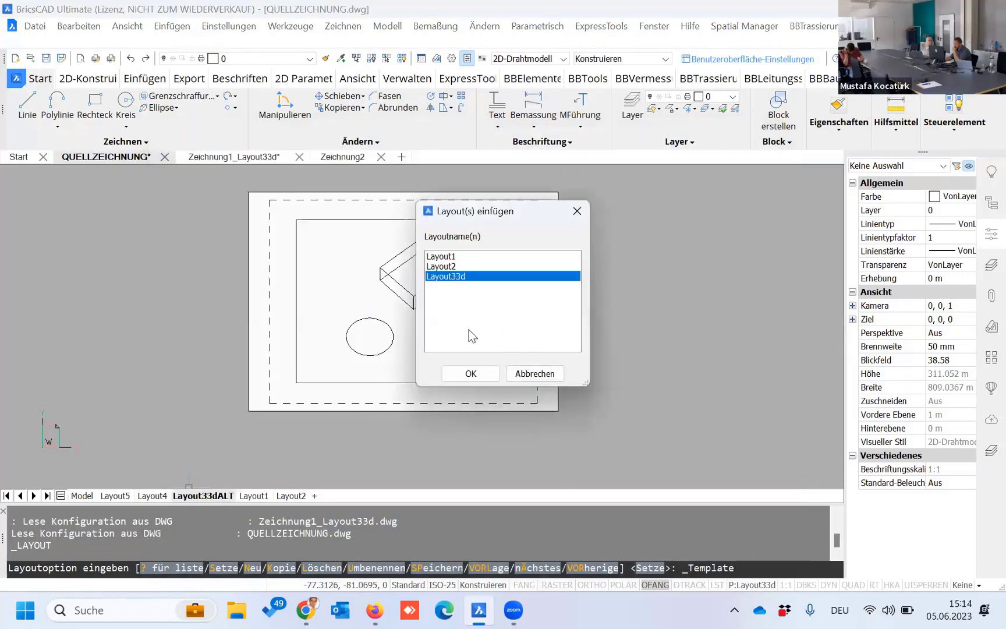
key(Return)
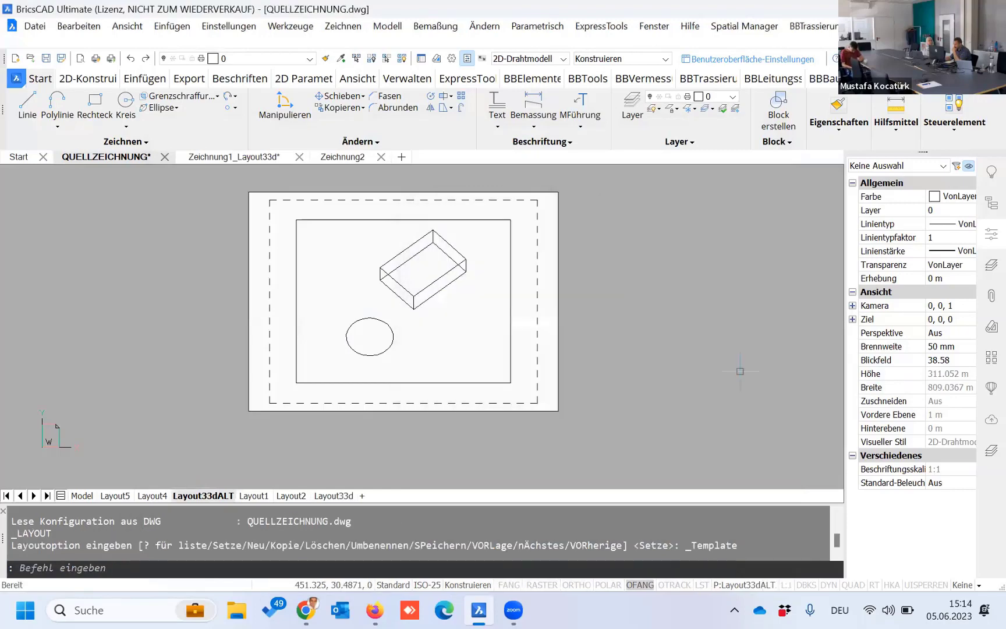
click(329, 496)
Step: Compare Layout33dALT with the new Layout33d, then show QUELLZEICHNUNG's model space with box and circle
click(207, 496)
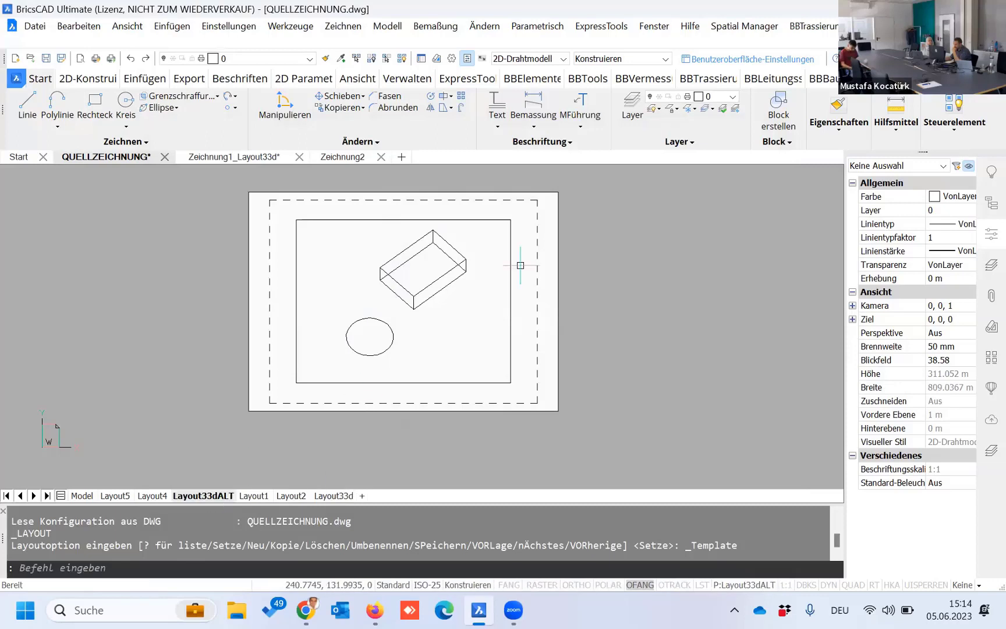
click(333, 496)
click(208, 496)
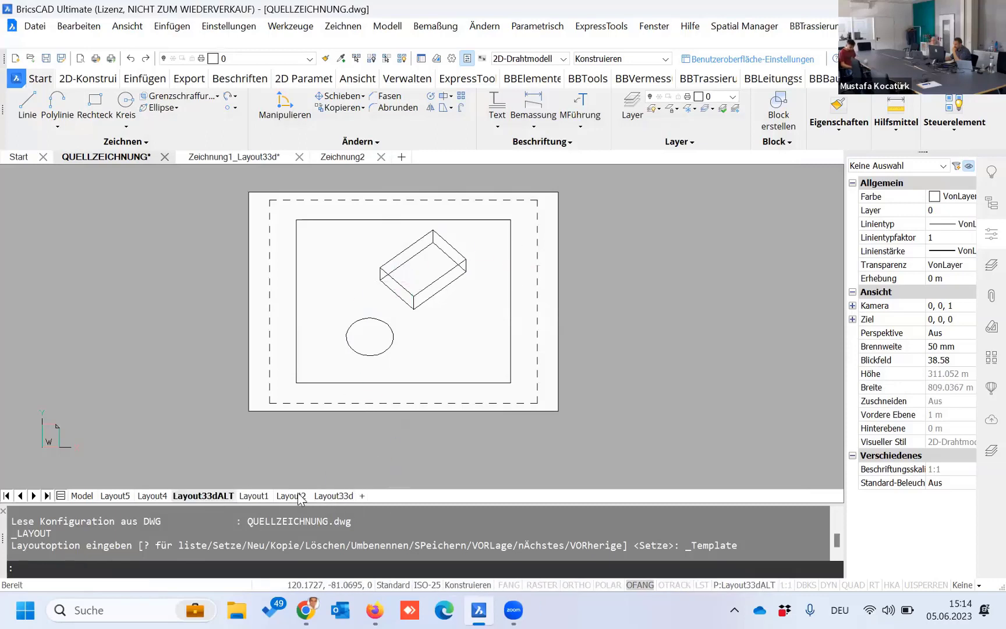
click(333, 496)
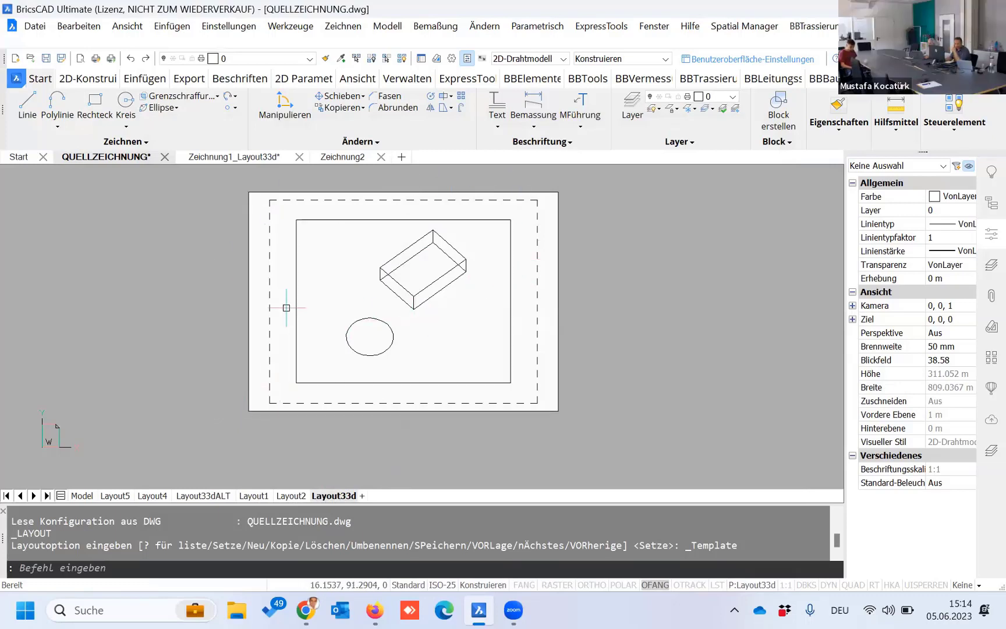
click(84, 499)
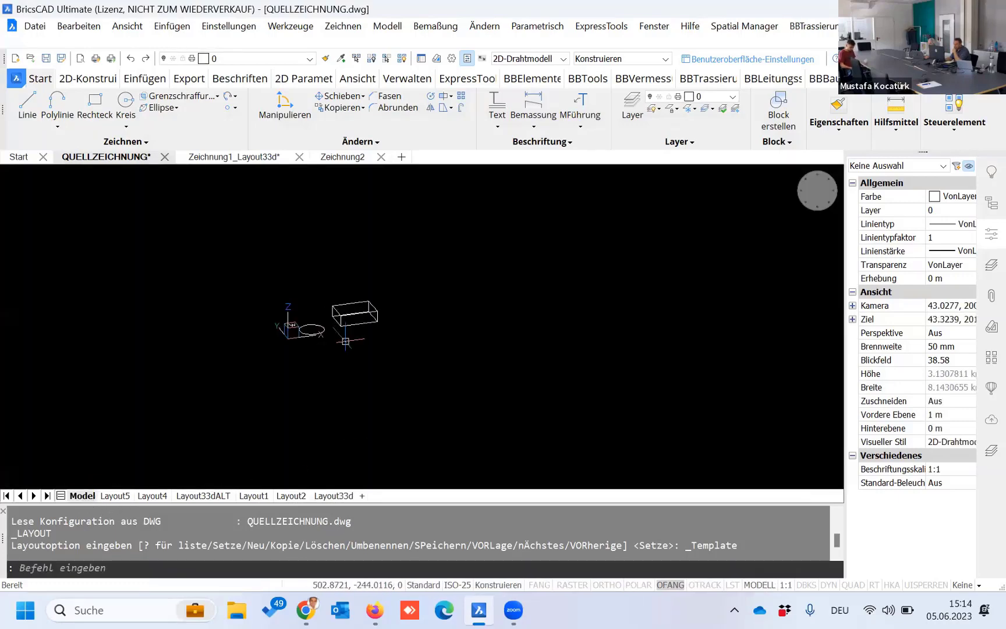
click(333, 495)
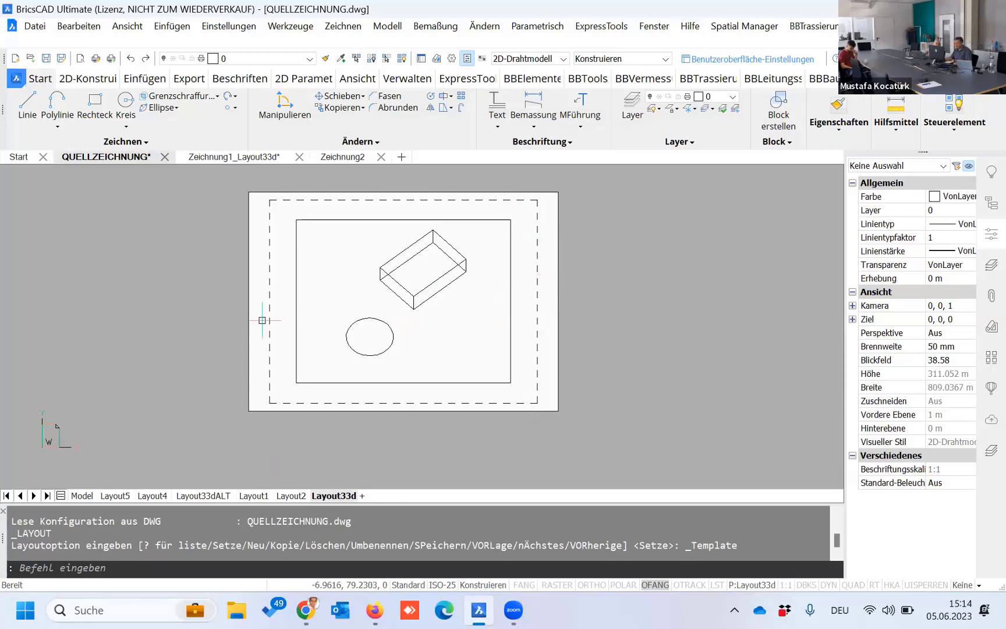
key(Escape)
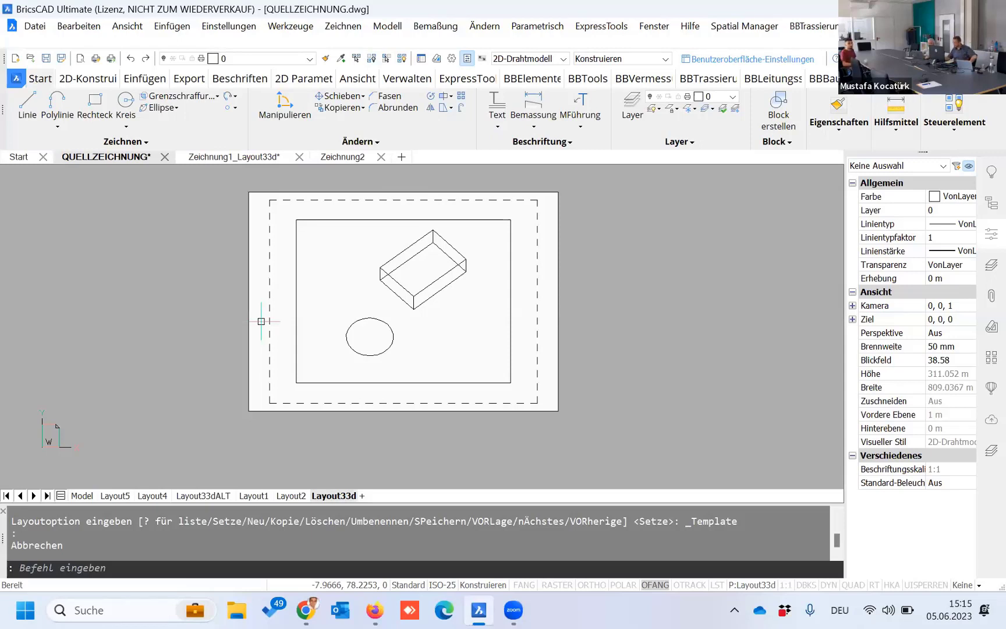
click(720, 383)
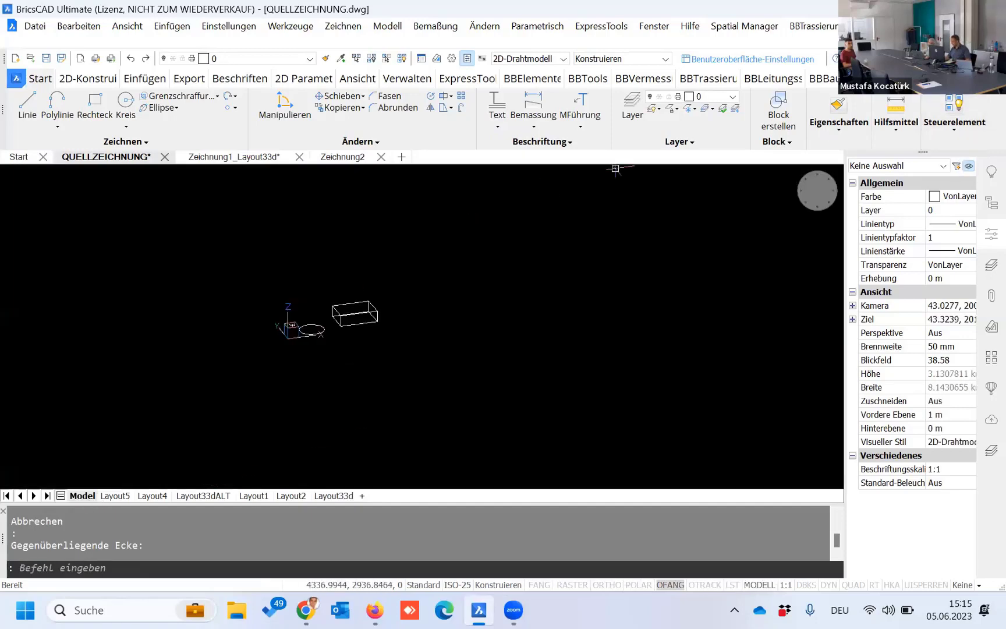
Step: Set the top view on QUELLZEICHNUNG's model, then pan and zoom out
click(817, 192)
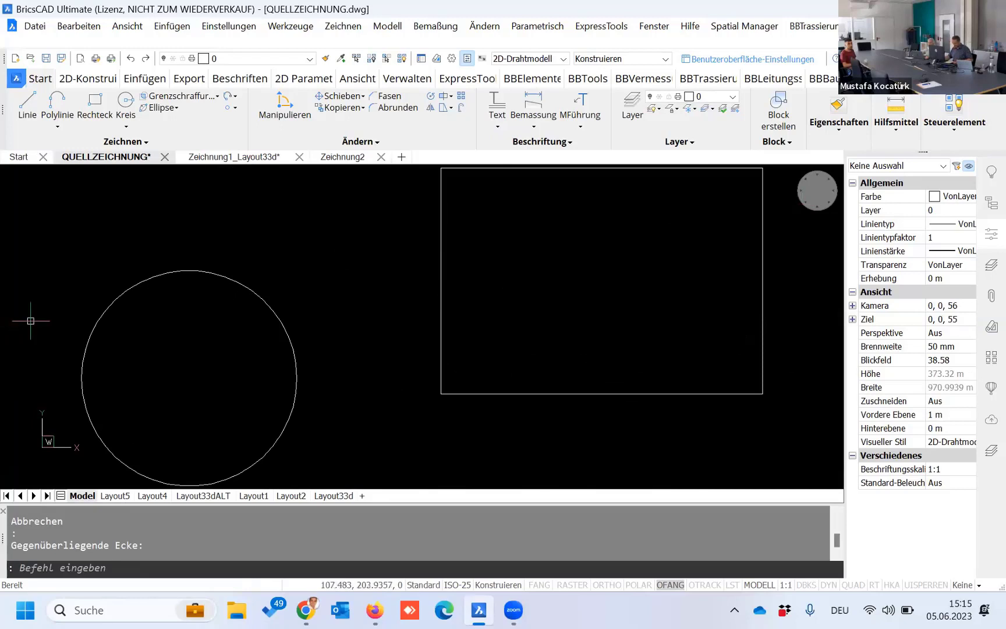
drag(315, 341, 342, 251)
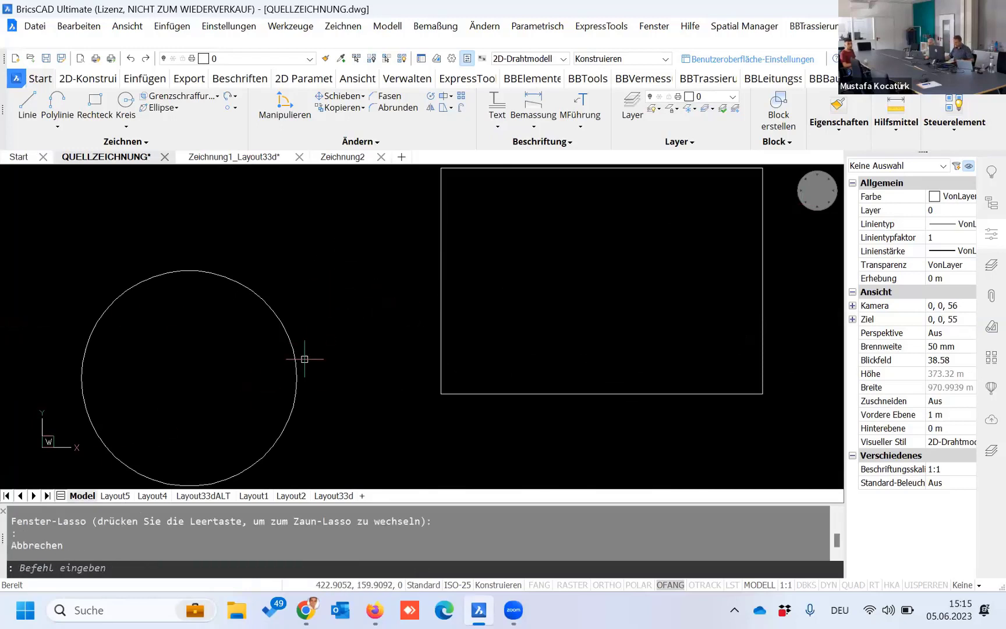
scroll(342, 382, down, 2)
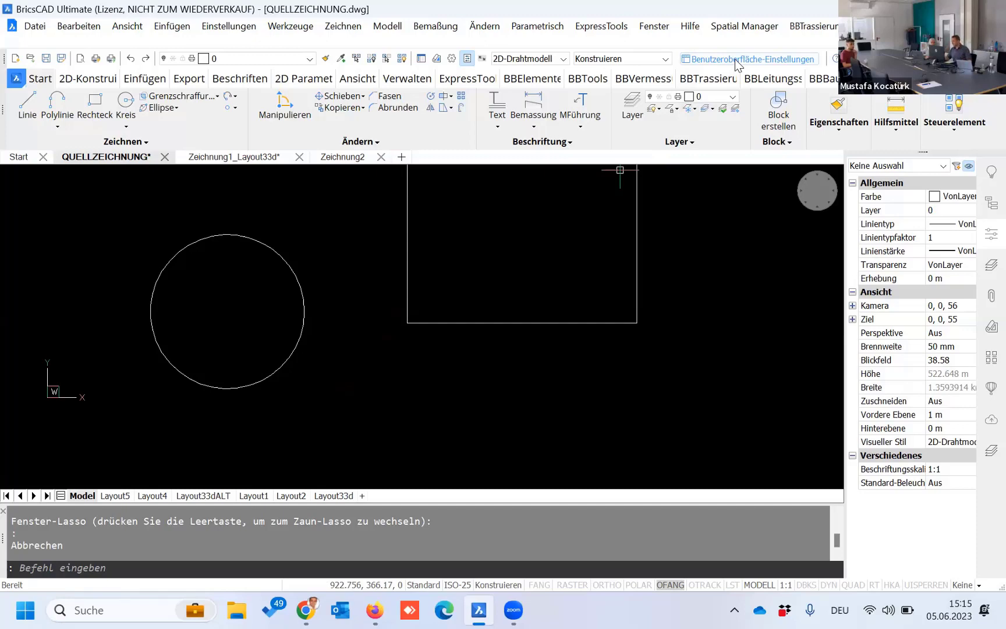
text(INFO)
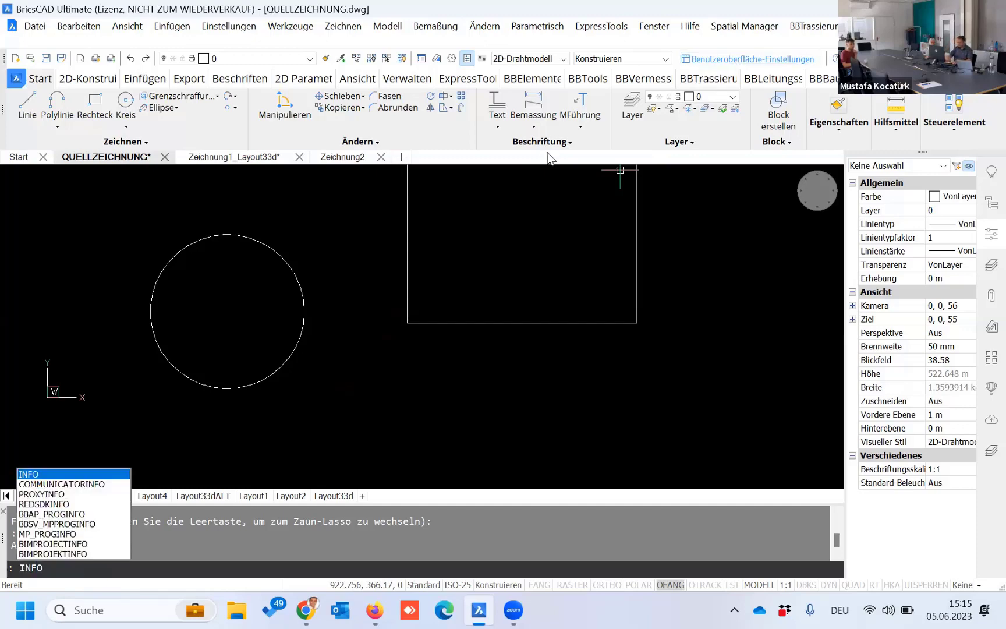
key(Return)
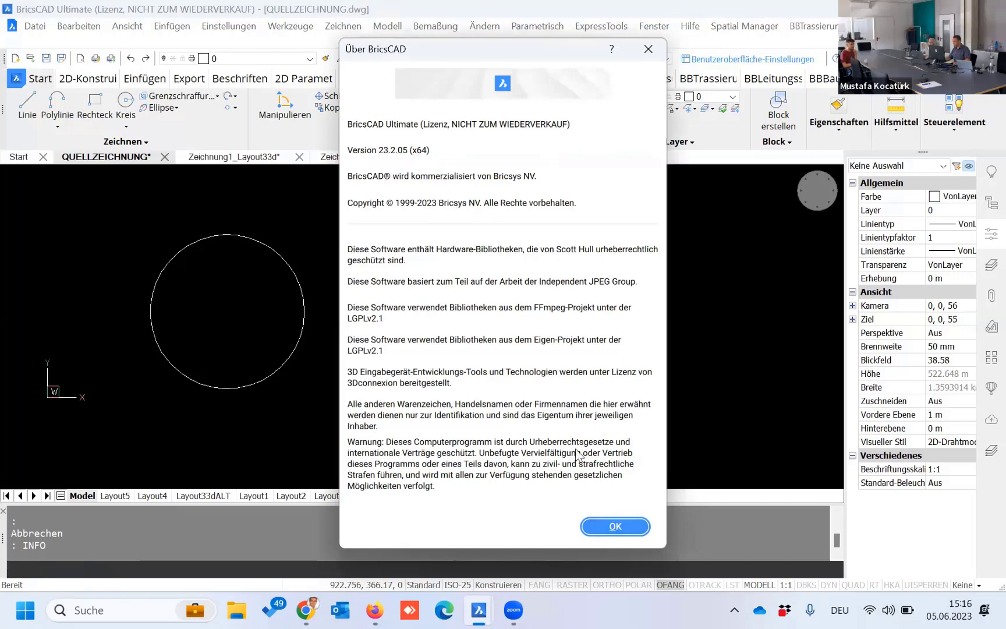
click(615, 525)
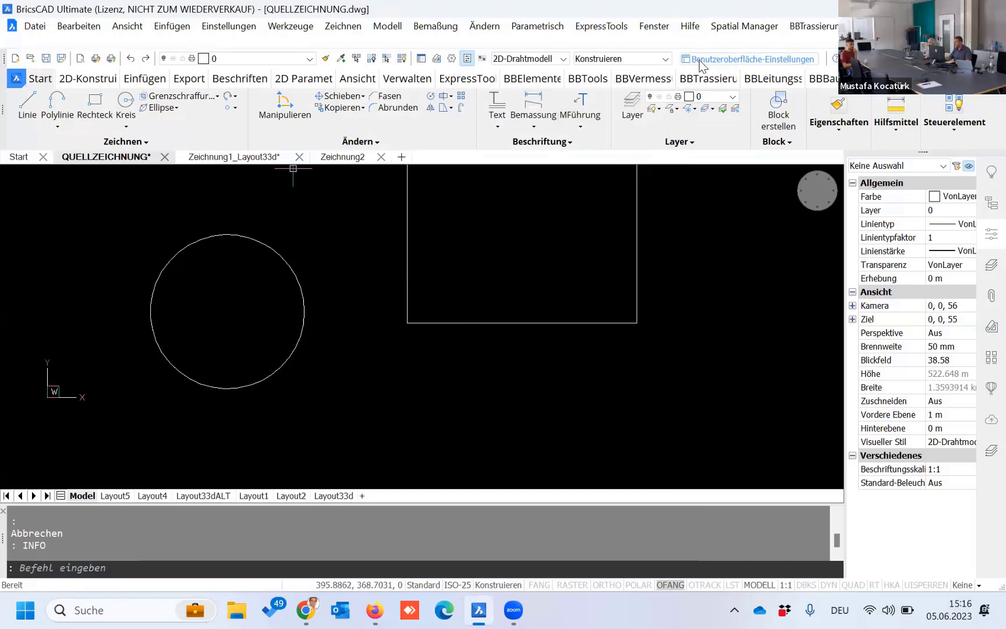
click(805, 60)
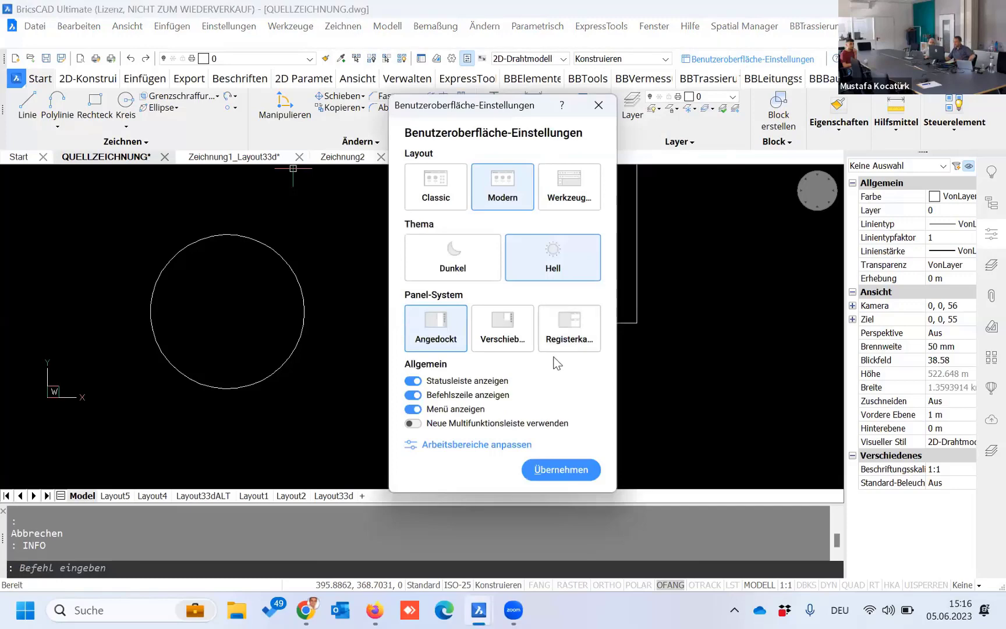
click(414, 409)
click(414, 396)
click(568, 470)
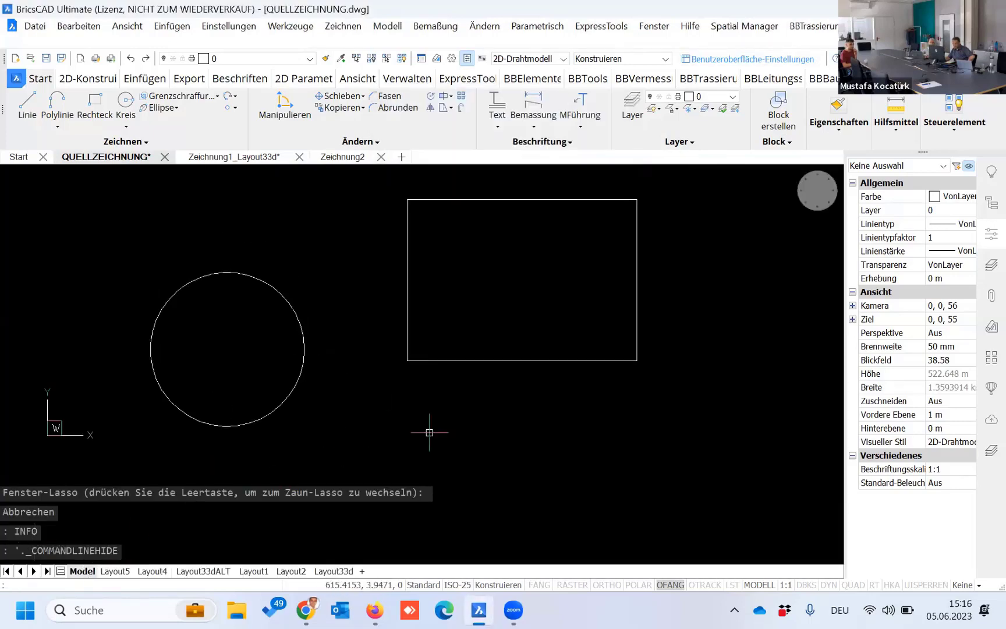
click(549, 401)
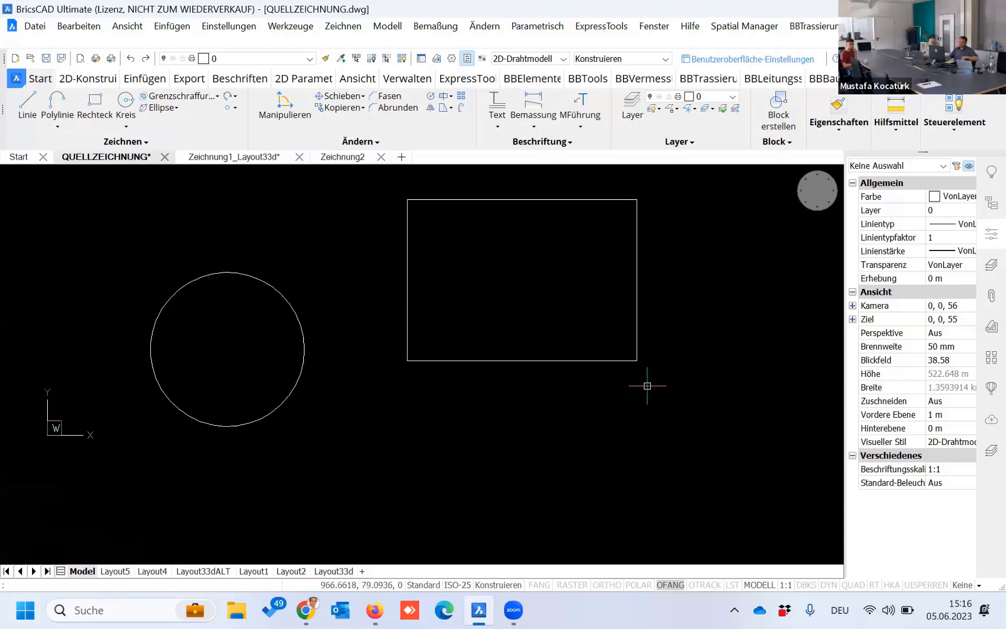
text(LINIE)
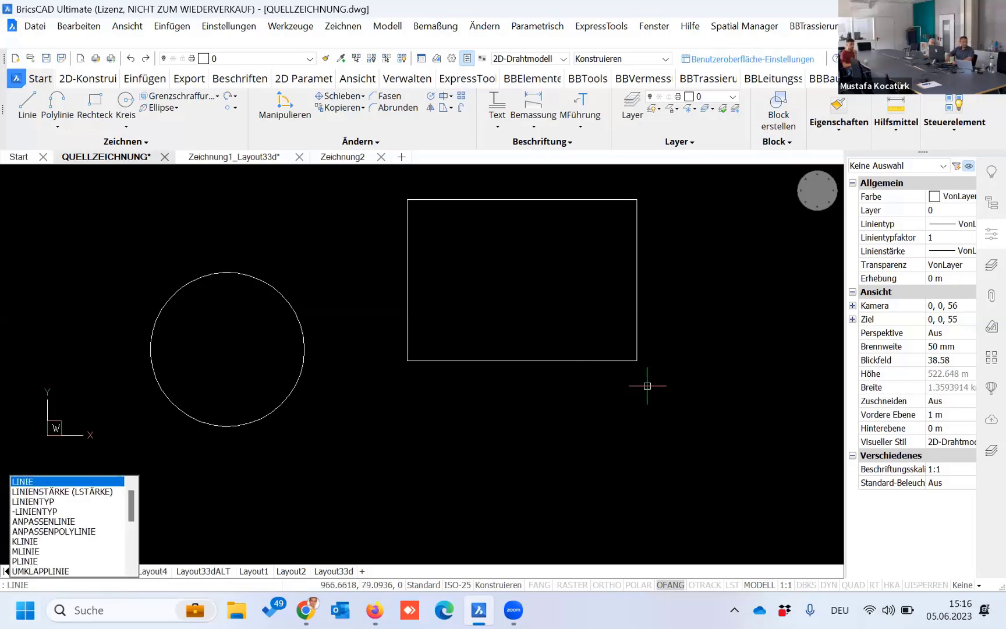
key(Return)
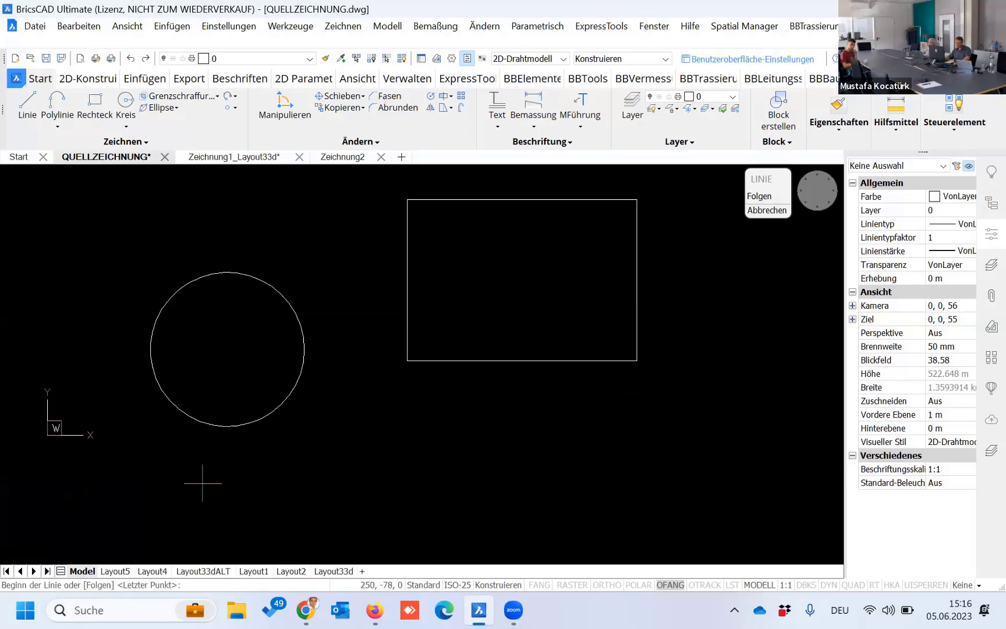
key(Escape)
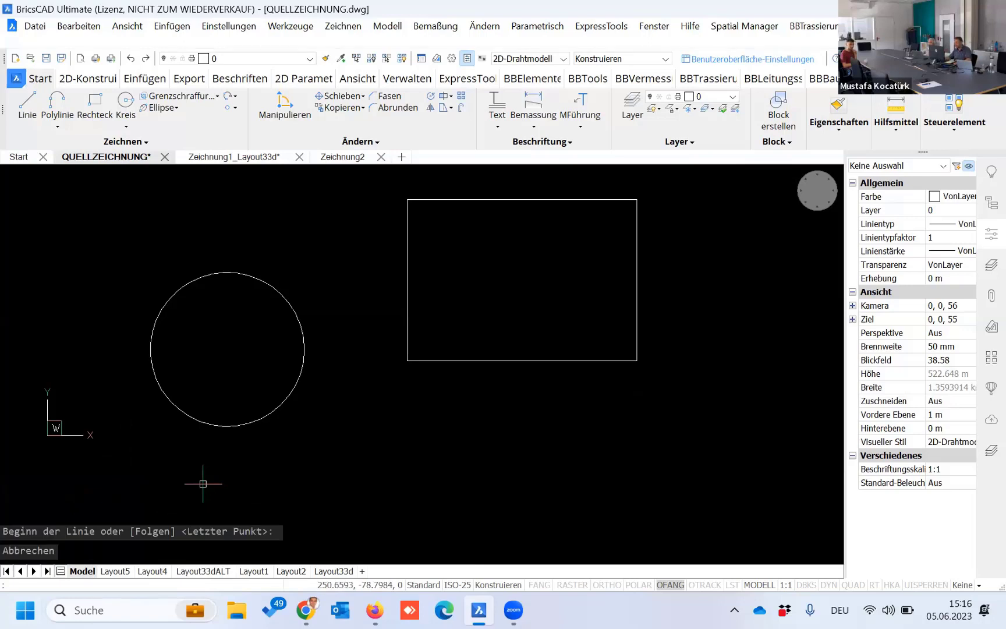
click(732, 60)
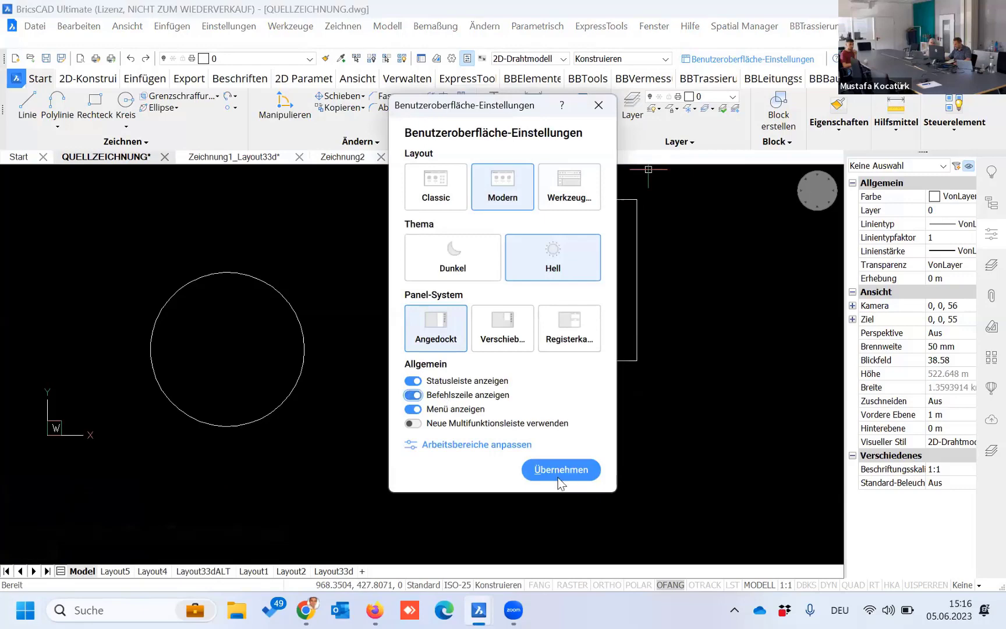
click(558, 477)
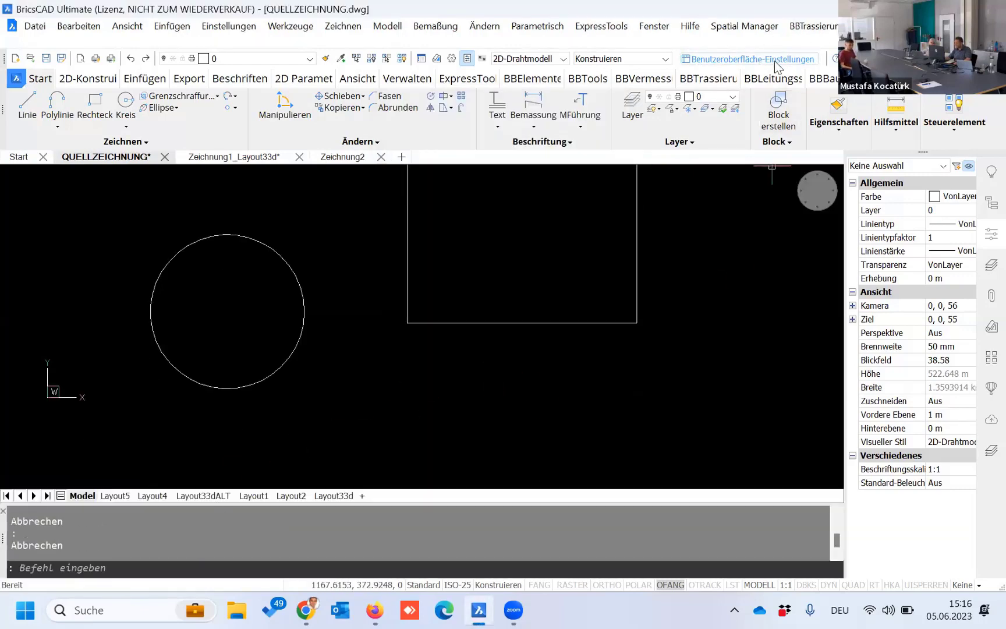
Step: Hide the command line with BEFEHLSZEILEAUSBL and confirm it is off in the interface settings
text(BE)
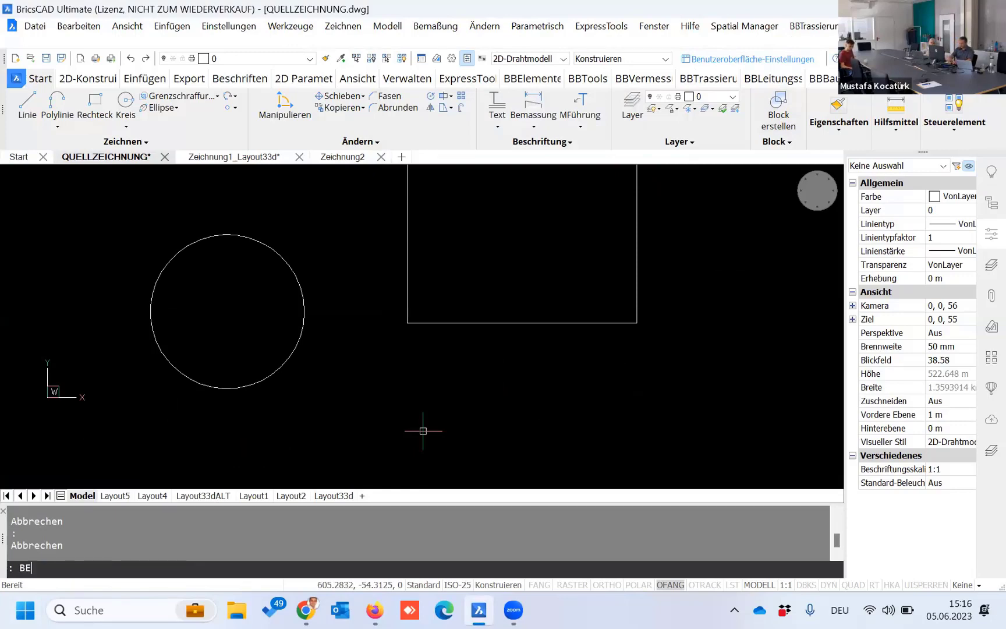
text(F)
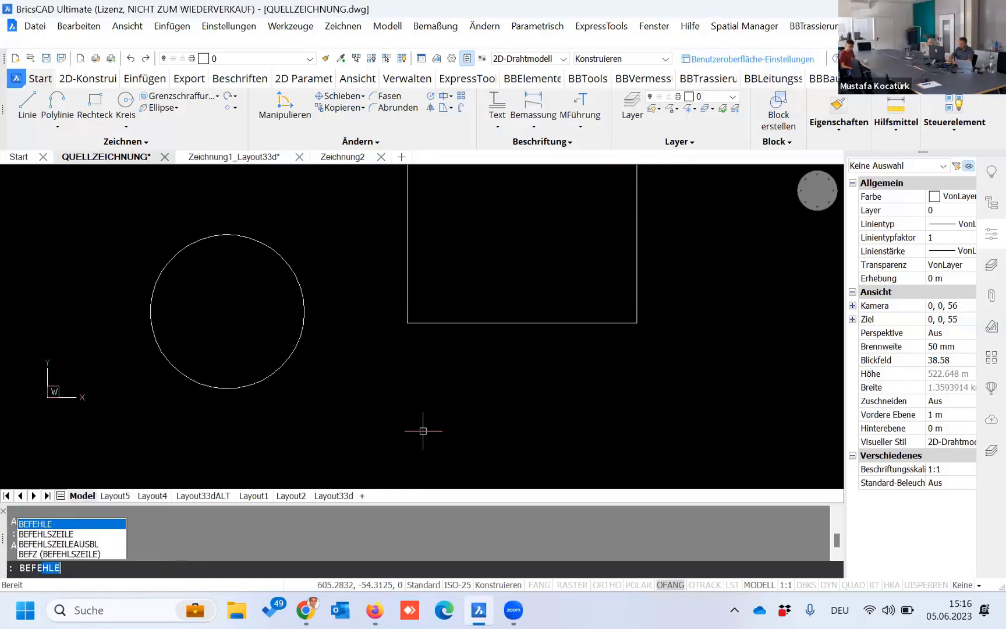
text(E)
key(Down)
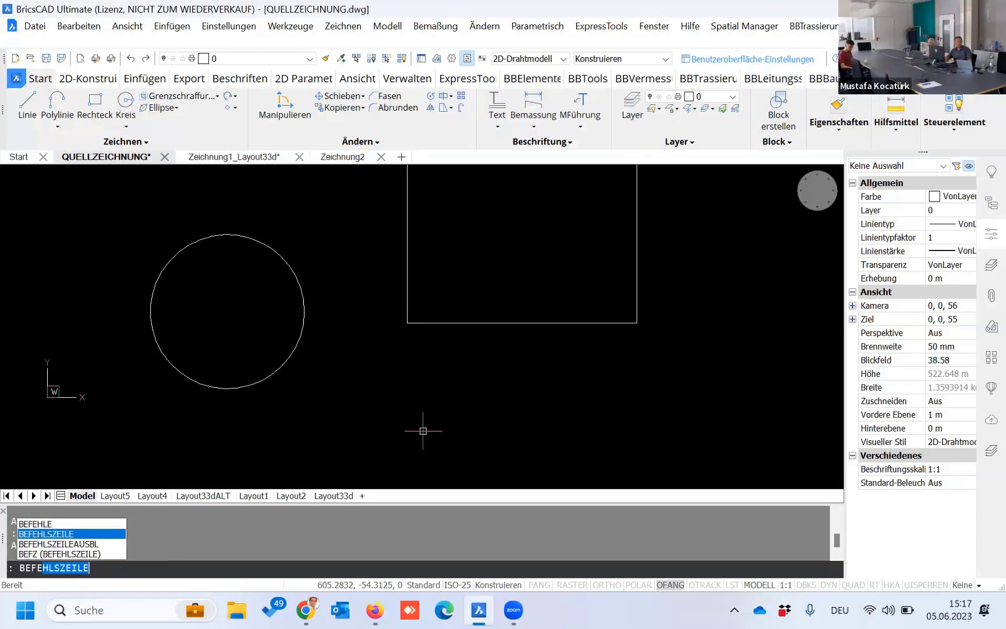
key(Down)
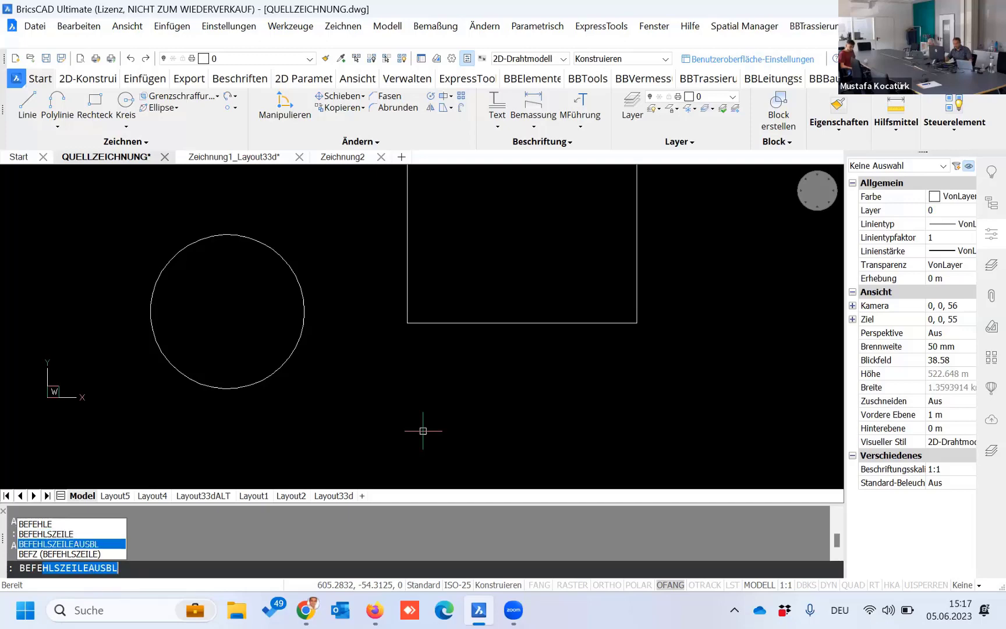
key(Return)
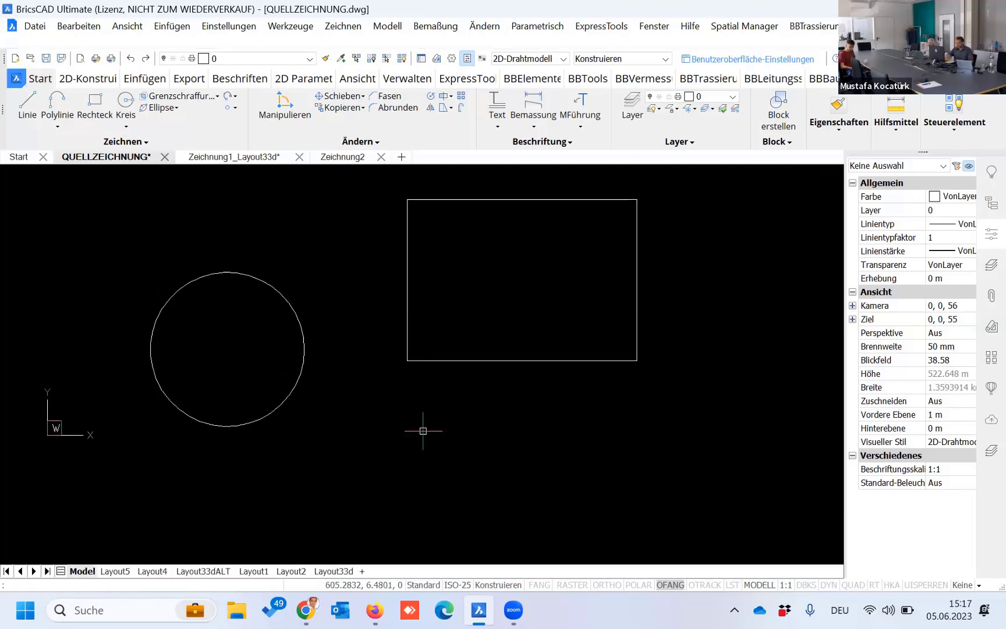
click(731, 53)
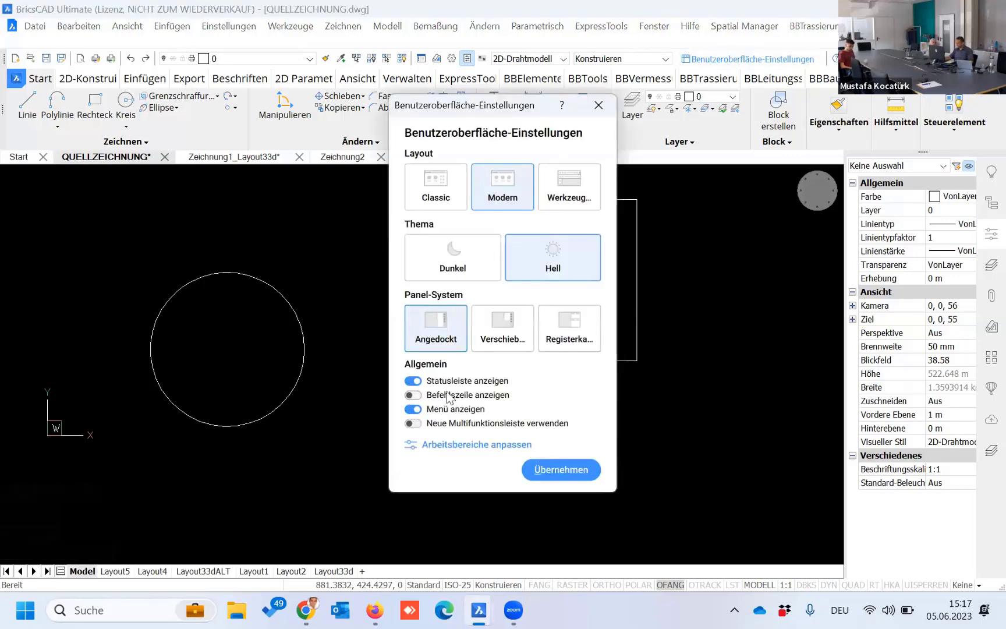
click(600, 105)
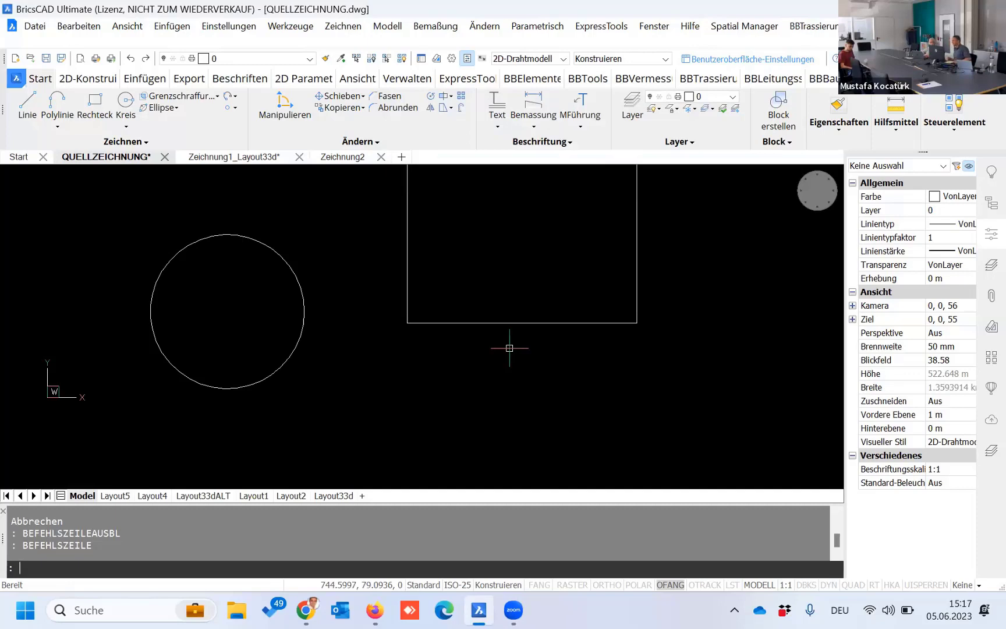
key(Escape)
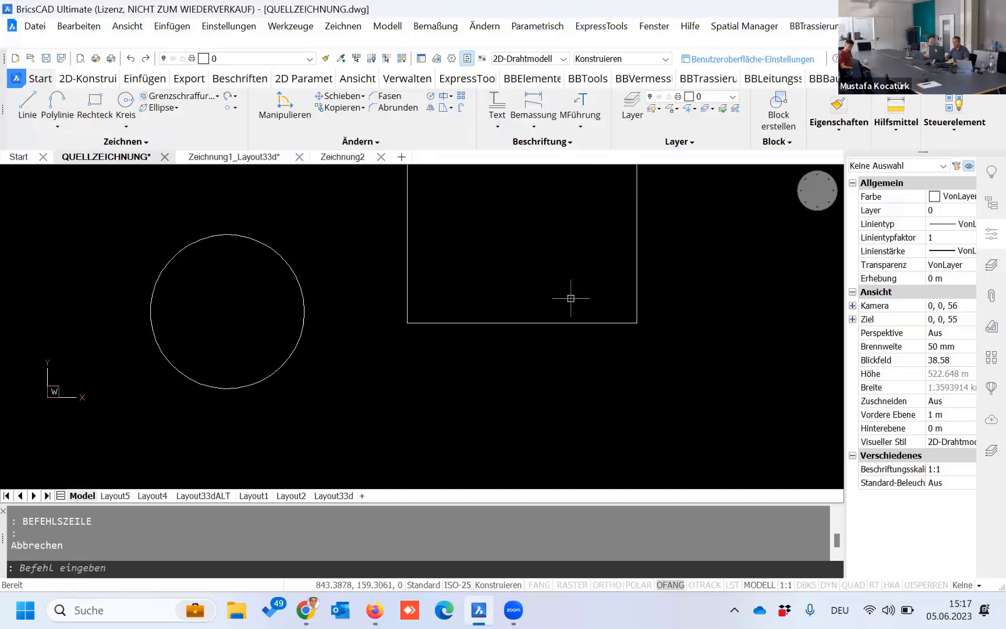
key(Escape)
right_click(401, 110)
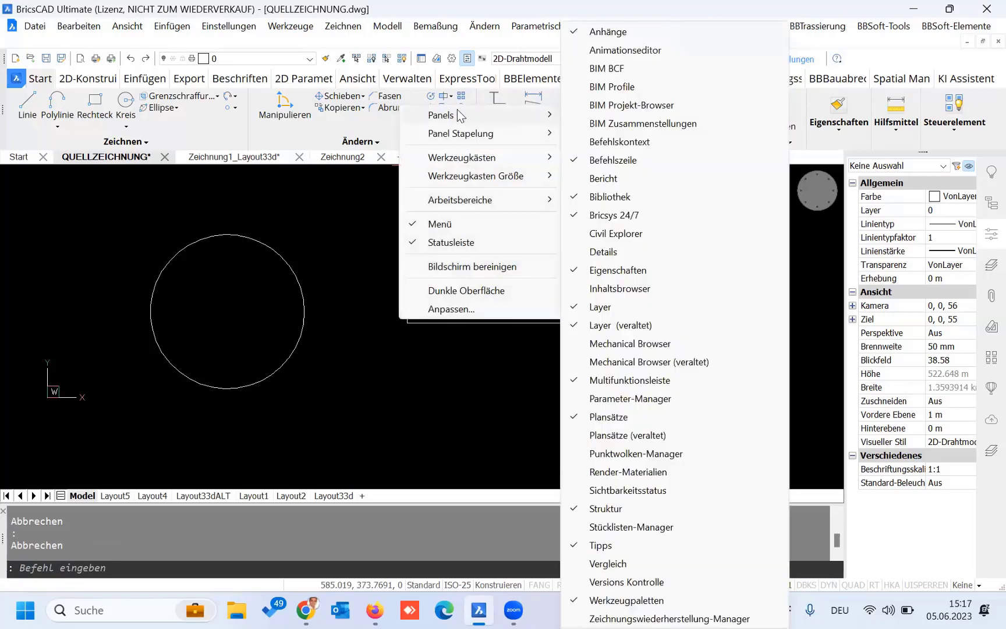
click(427, 383)
click(489, 424)
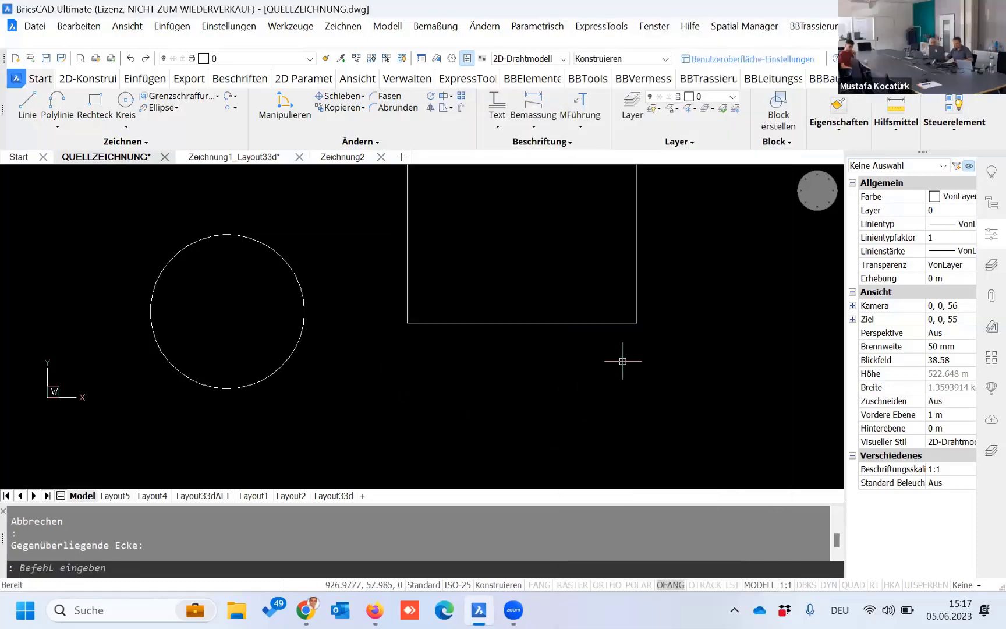
key(ctrl+9)
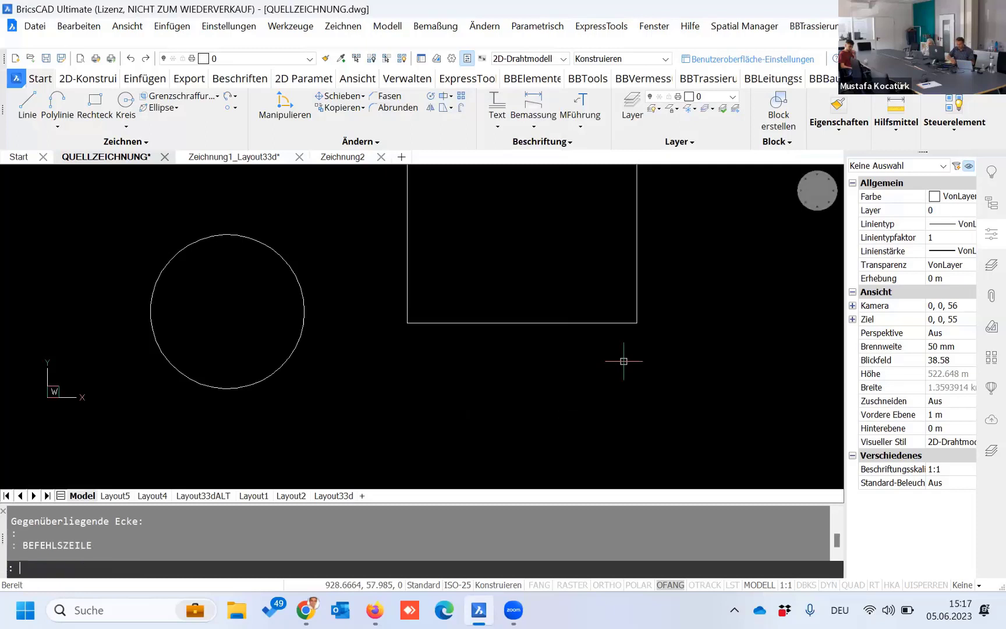
key(Escape)
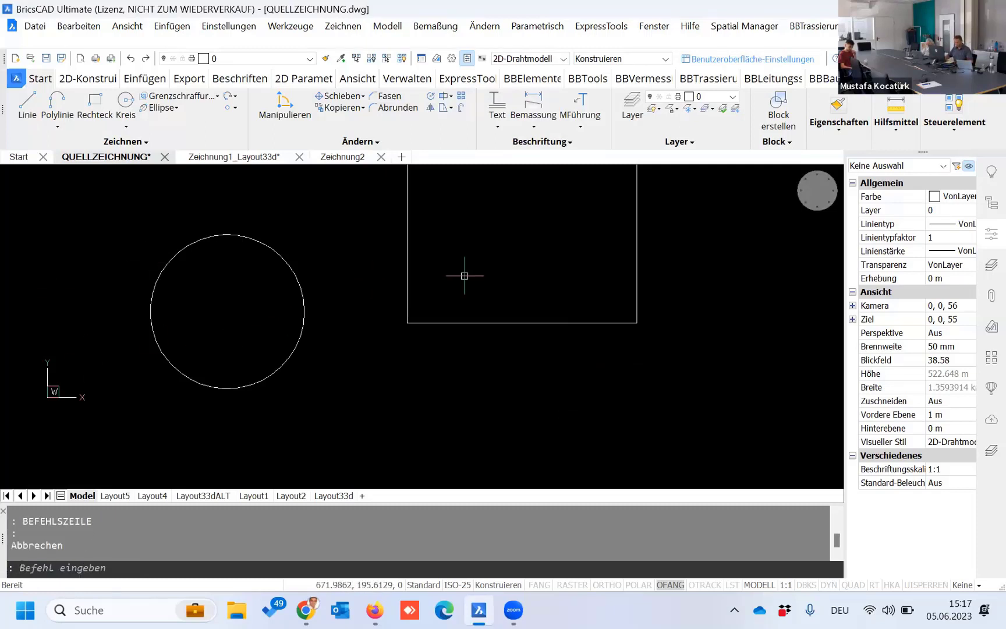
key(ctrl+9)
key(ctrl+9)
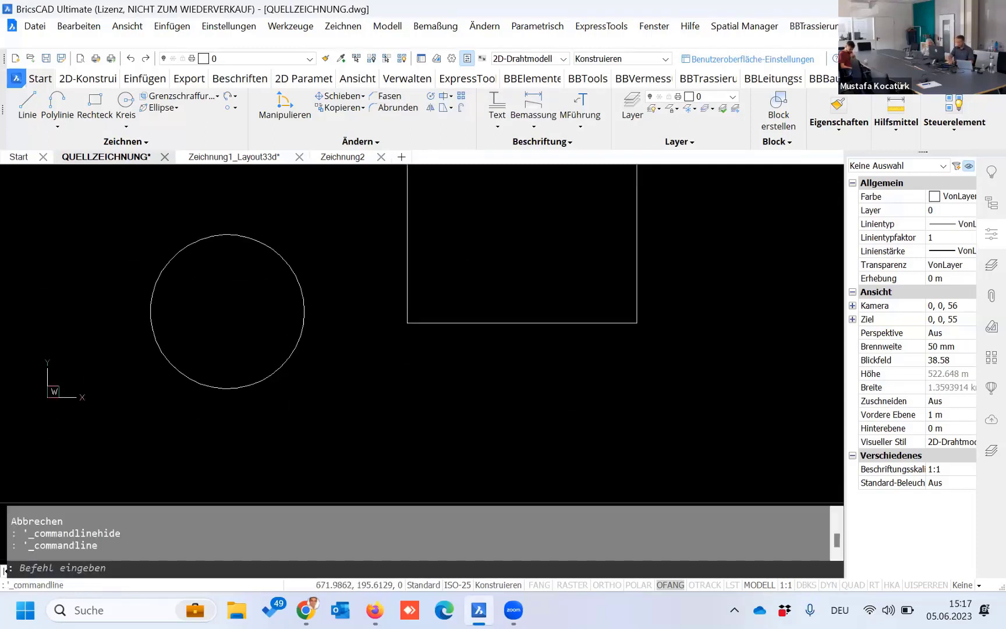
key(ctrl+9)
key(ctrl+9)
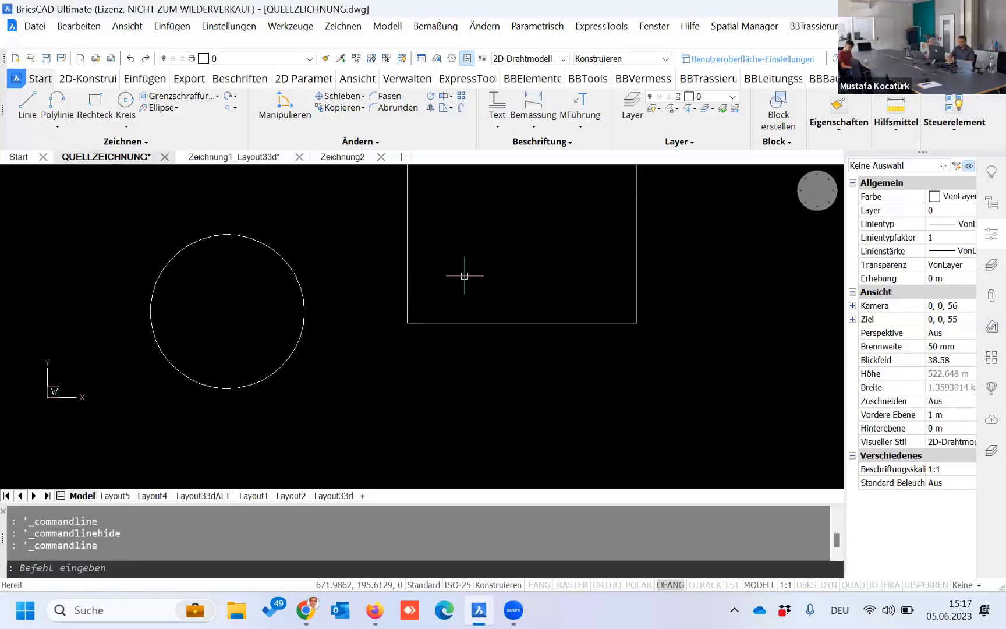
key(ctrl+9)
key(ctrl+9)
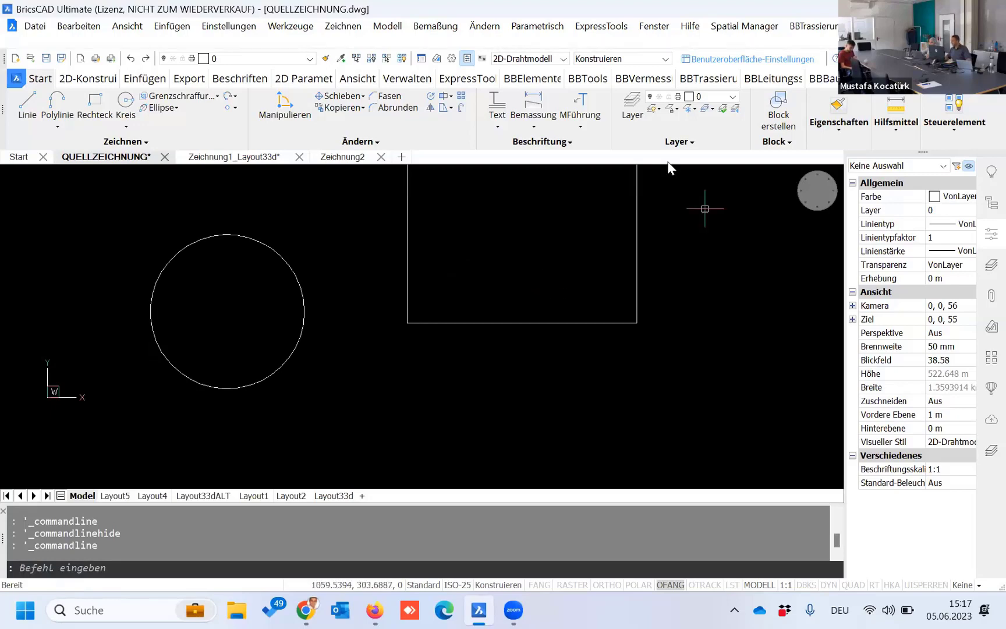
right_click(590, 118)
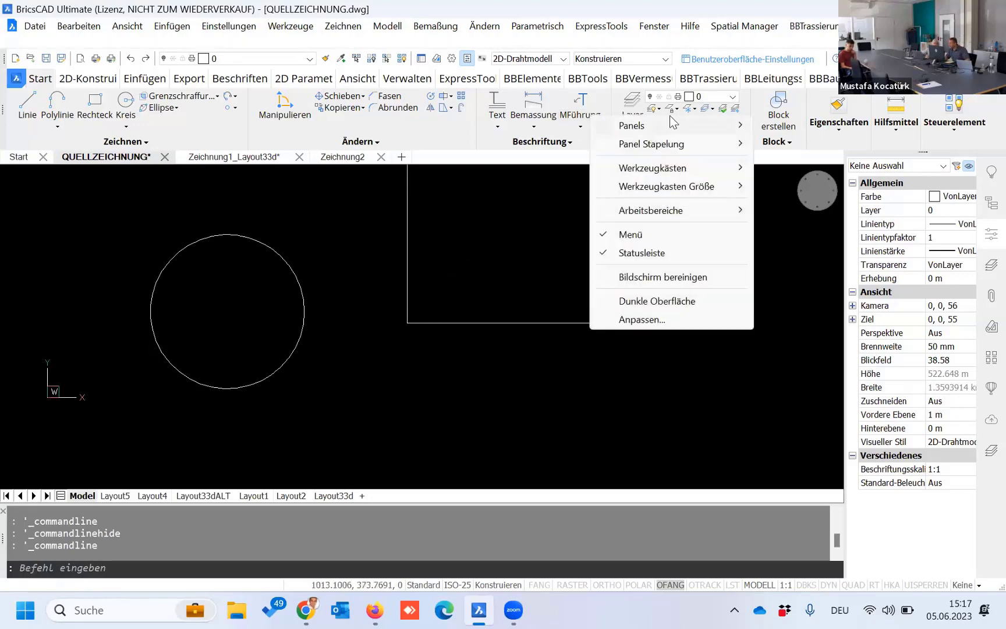
mouse_move(644, 125)
click(816, 163)
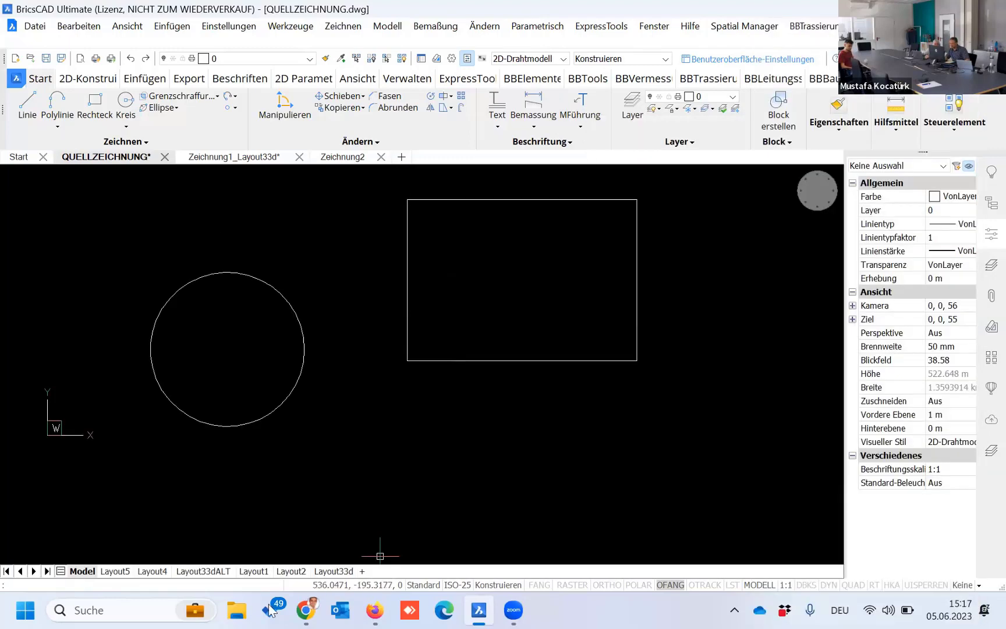
right_click(703, 118)
mouse_move(778, 123)
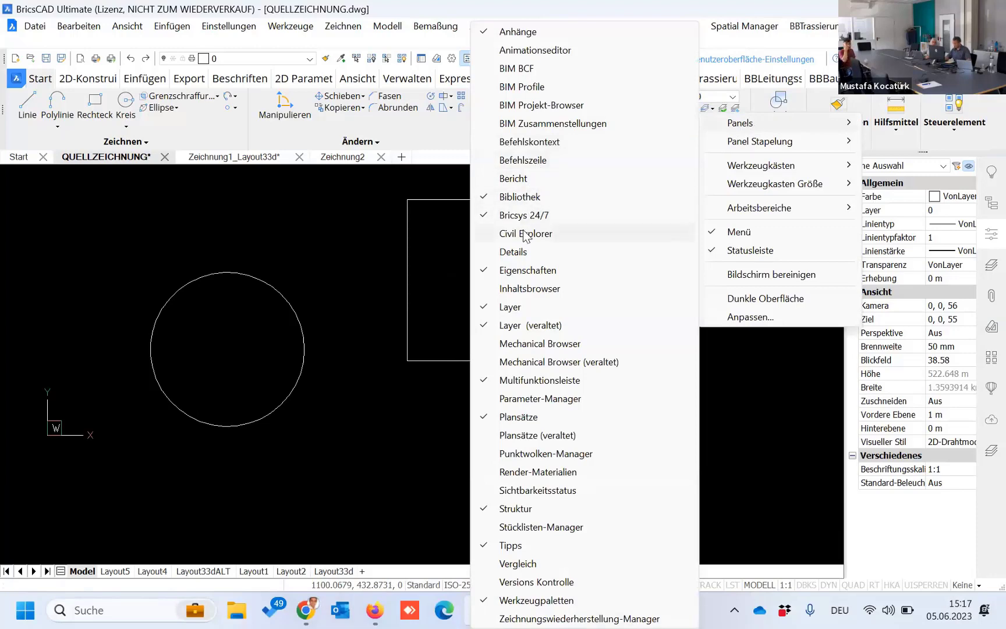
click(523, 160)
click(580, 425)
click(680, 417)
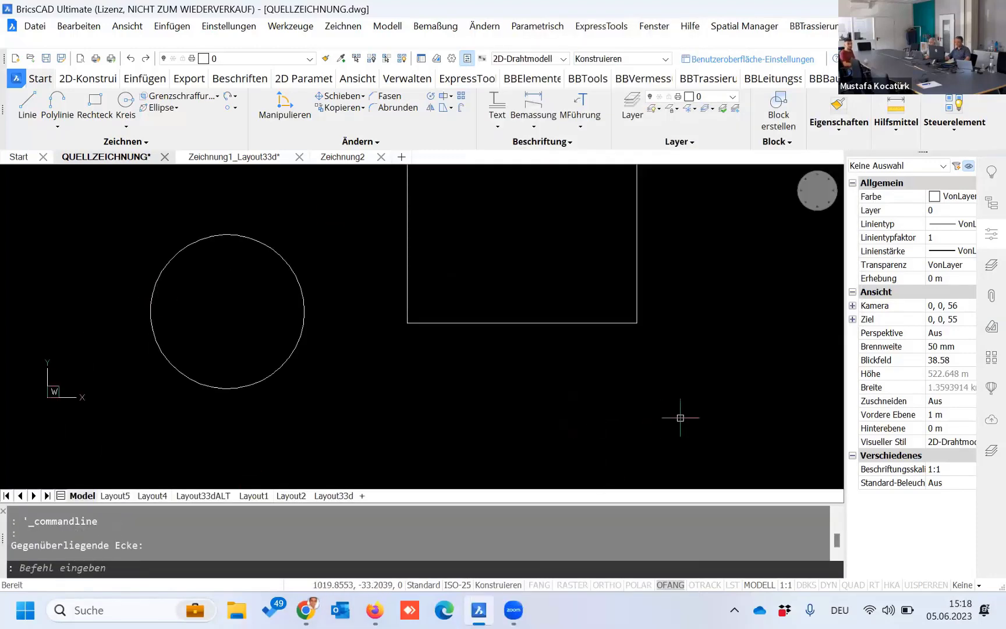
key(ctrl+9)
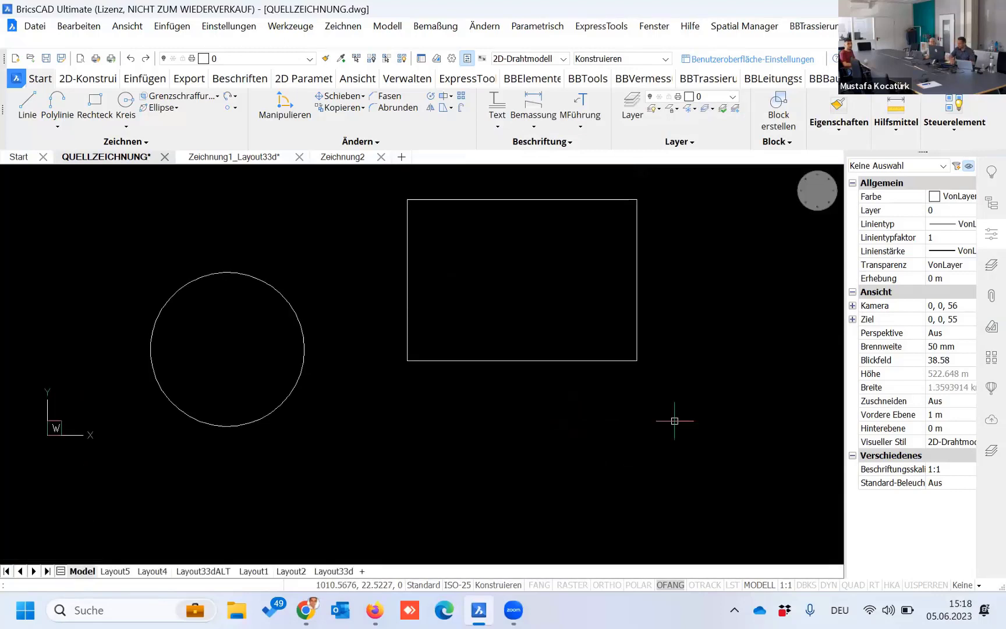
key(ctrl+9)
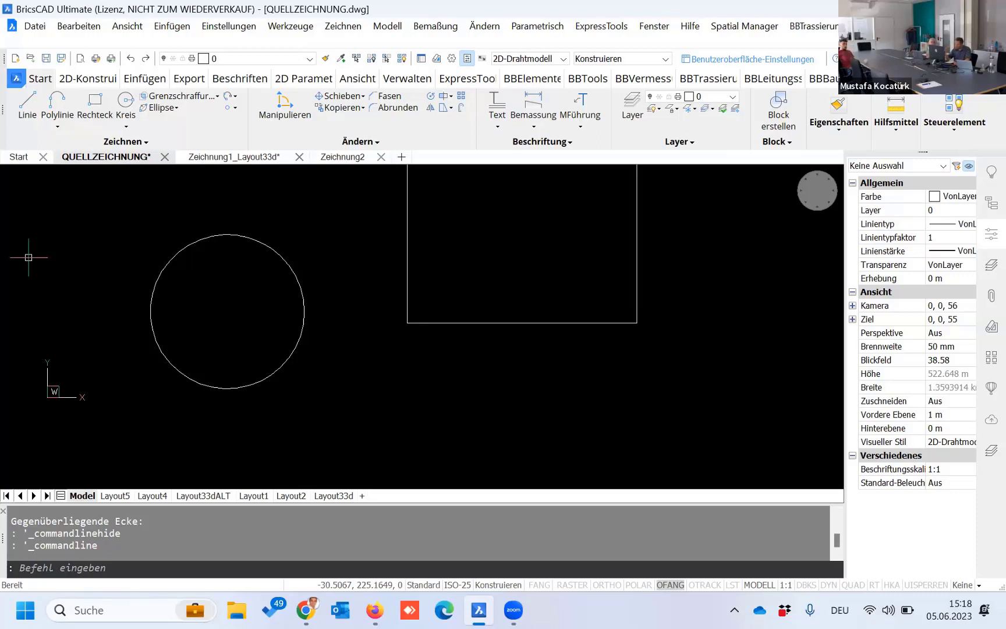
Step: Cancel the current command and clear the mistyped command-line entries
key(Escape)
key(Escape)
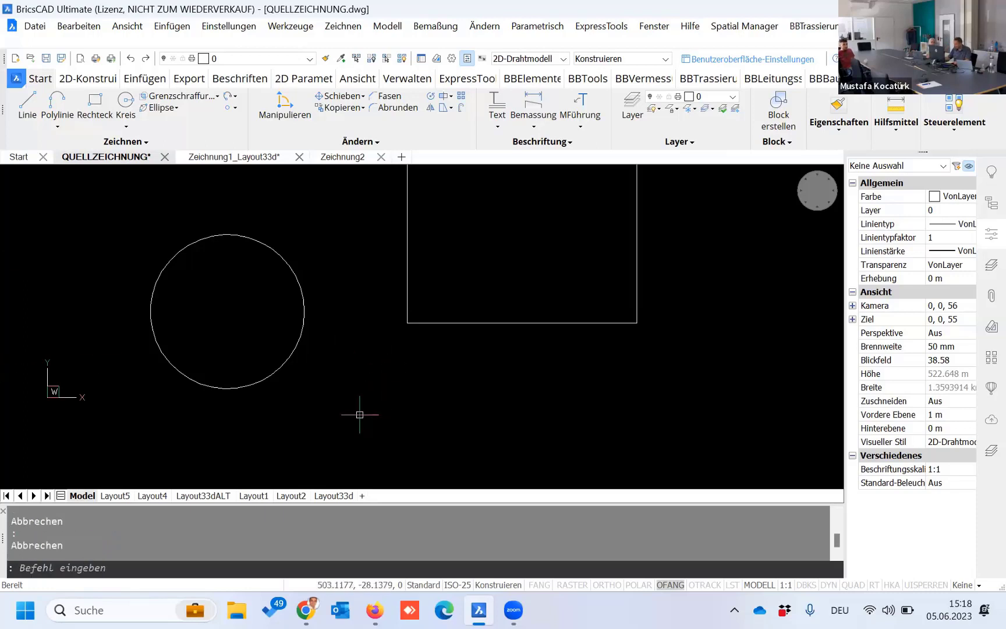
text(BEFEHLSZEILEAUSBL)
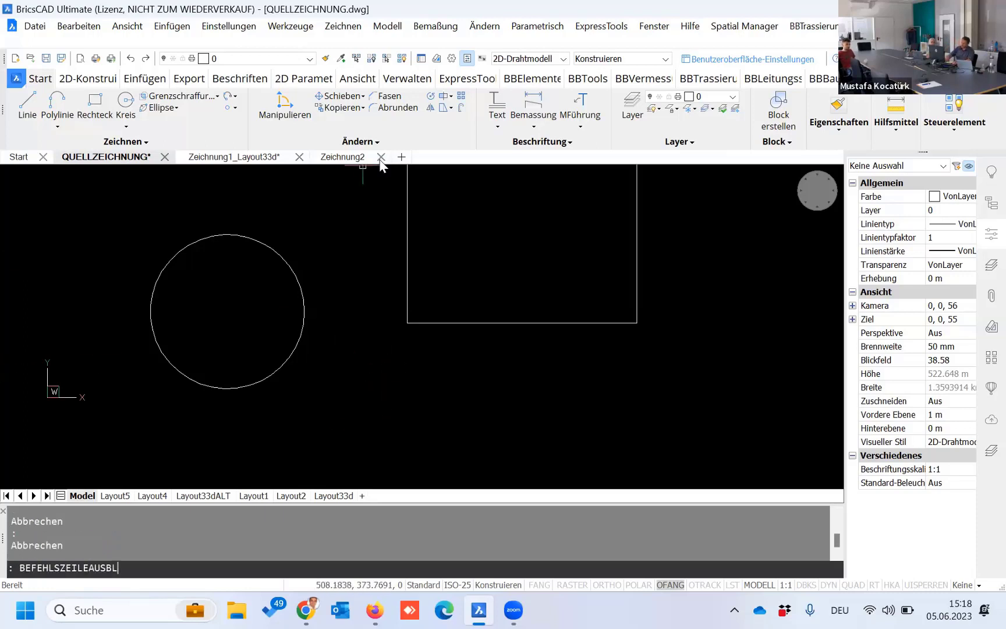
key(BackSpace)
key(BackSpace)
key(BackSpace)
text(LAYOUT)
key(Escape)
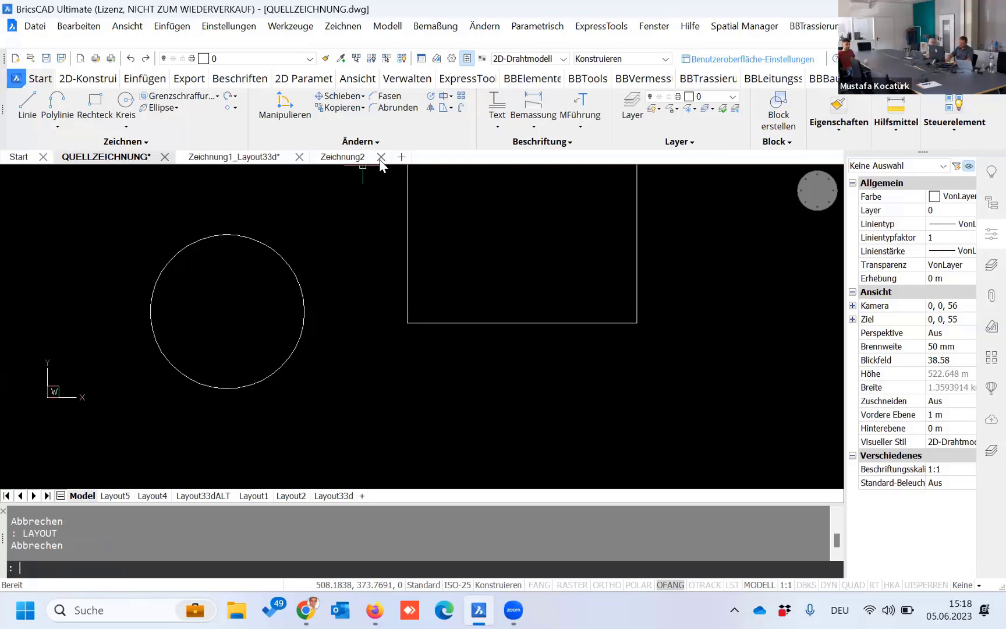
Step: Add the drawing scale MEIN ms, 1 paper unit to 10 drawing units, via MSTABLISTEBEARB
text(MS)
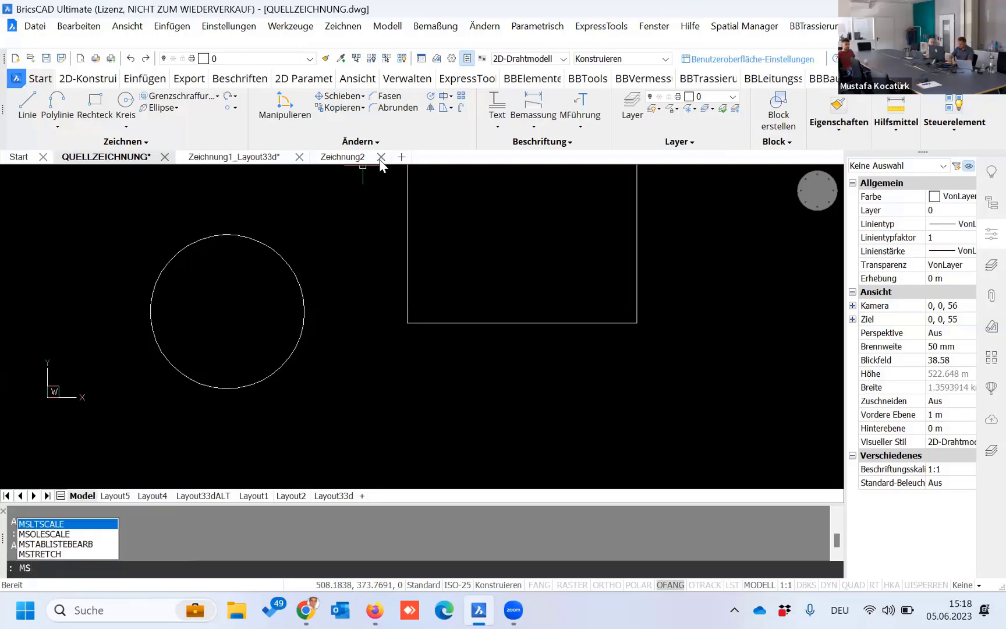
text(TA)
key(Return)
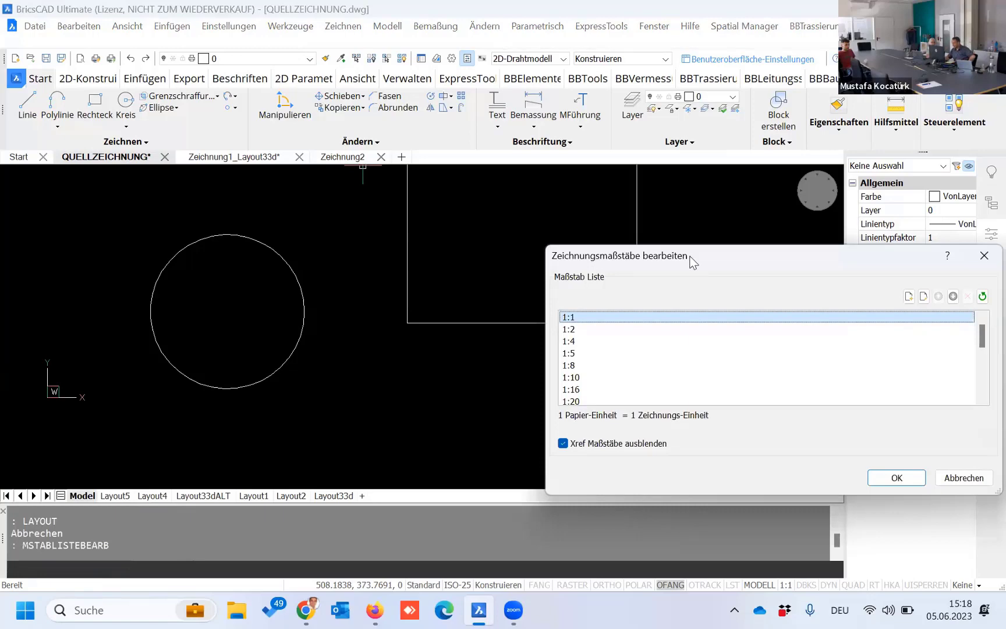
drag(691, 259, 239, 192)
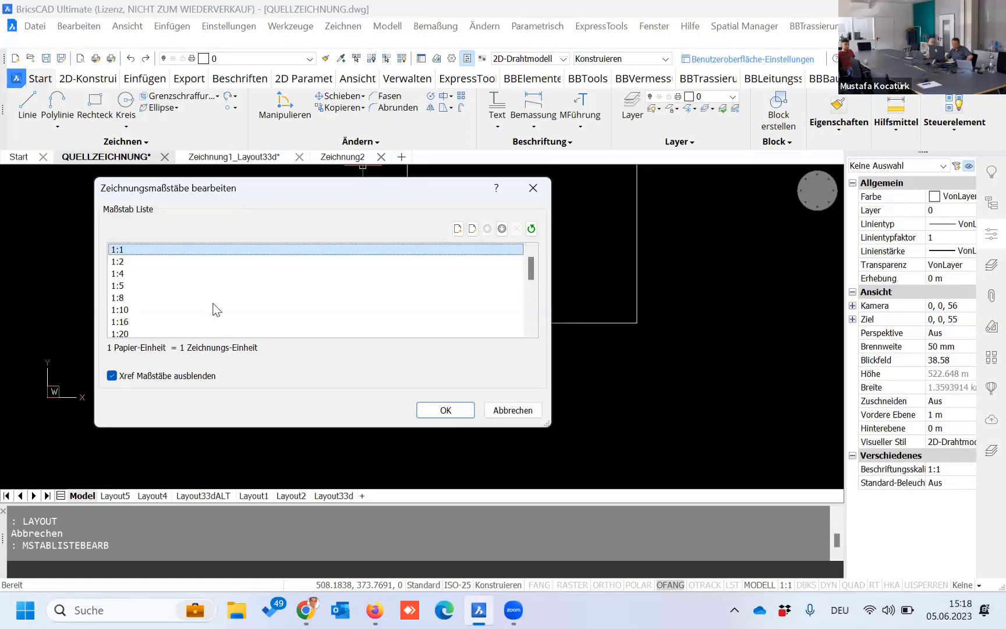
click(458, 228)
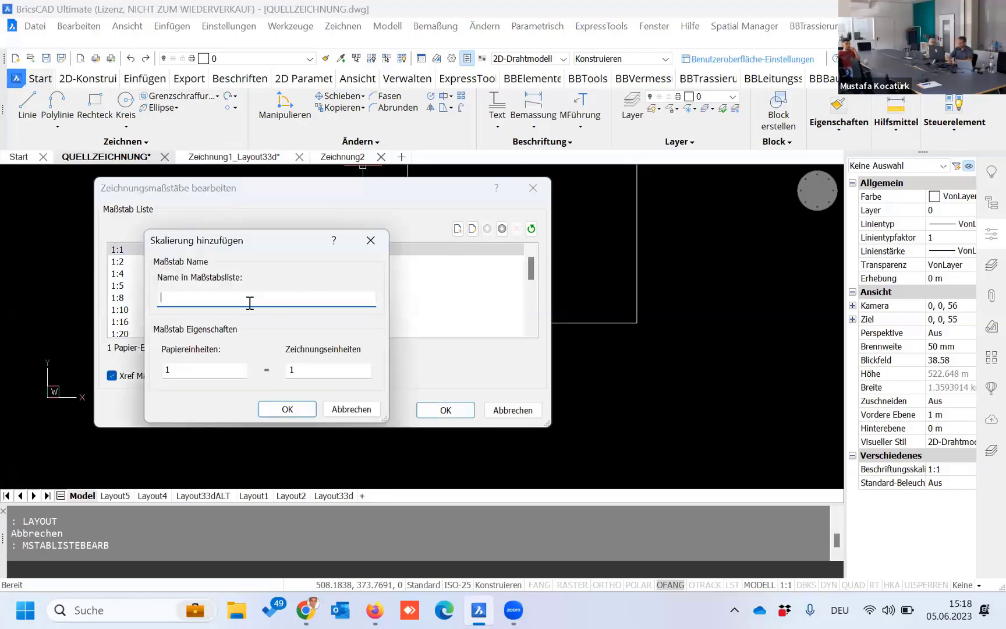
text(MEIN ms)
click(336, 368)
text(0)
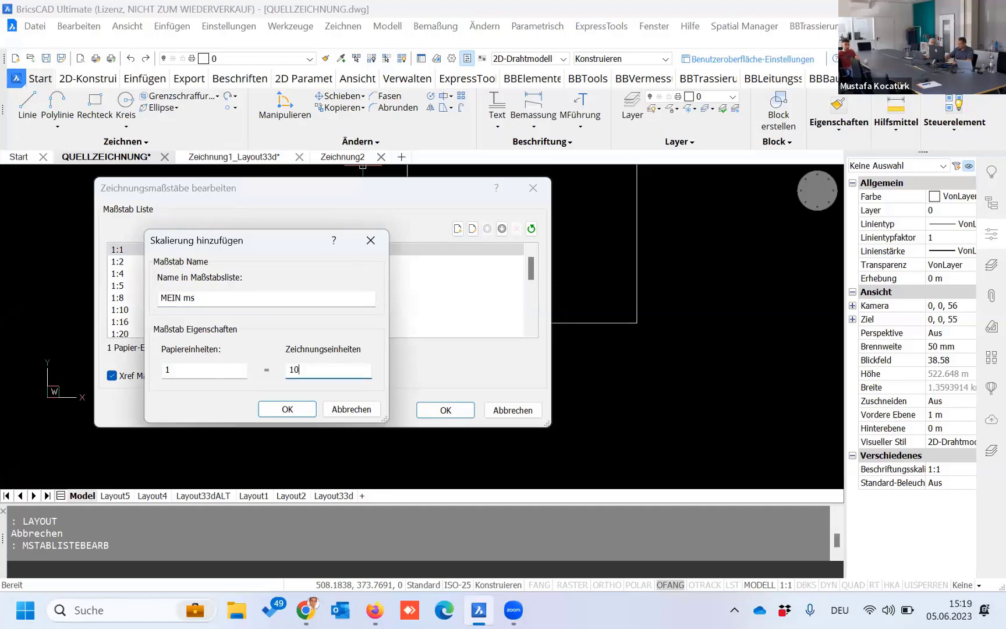
click(287, 409)
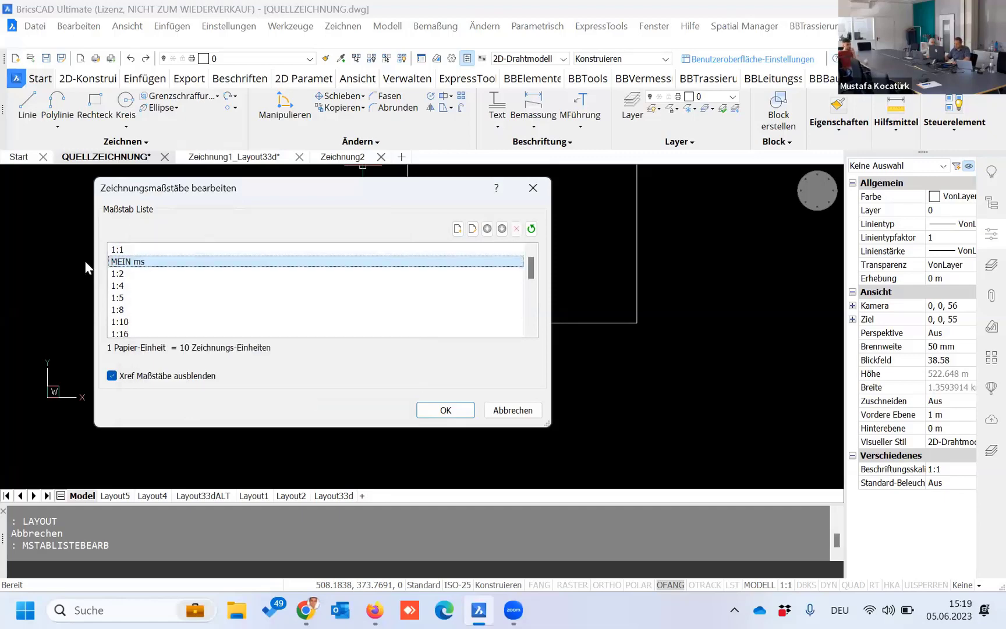
click(447, 411)
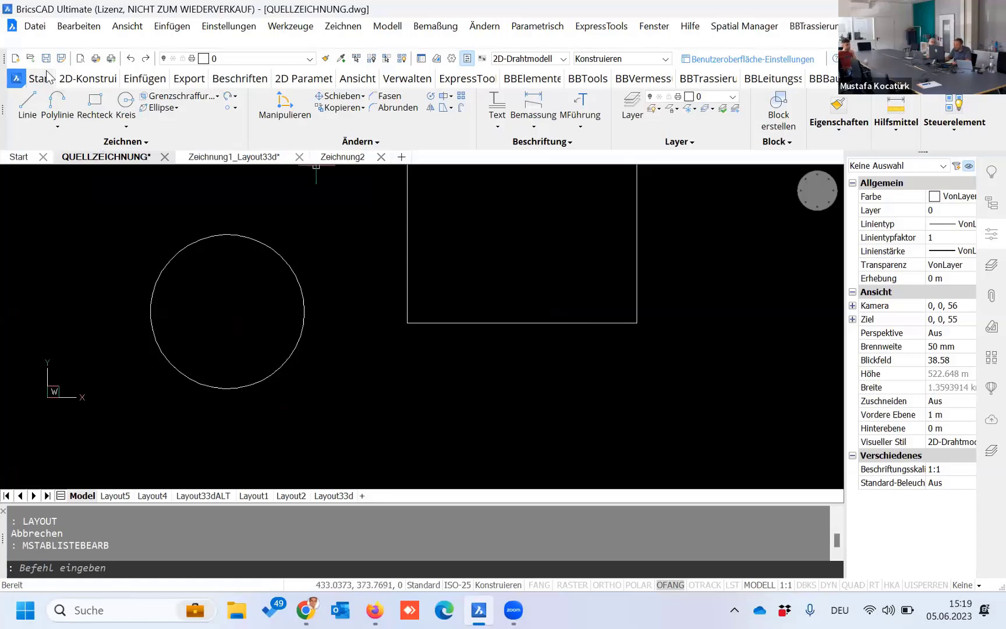
Step: Save QUELLZEICHNUNG and switch to Zeichnung2's model space
key(Escape)
key(Escape)
key(ctrl+s)
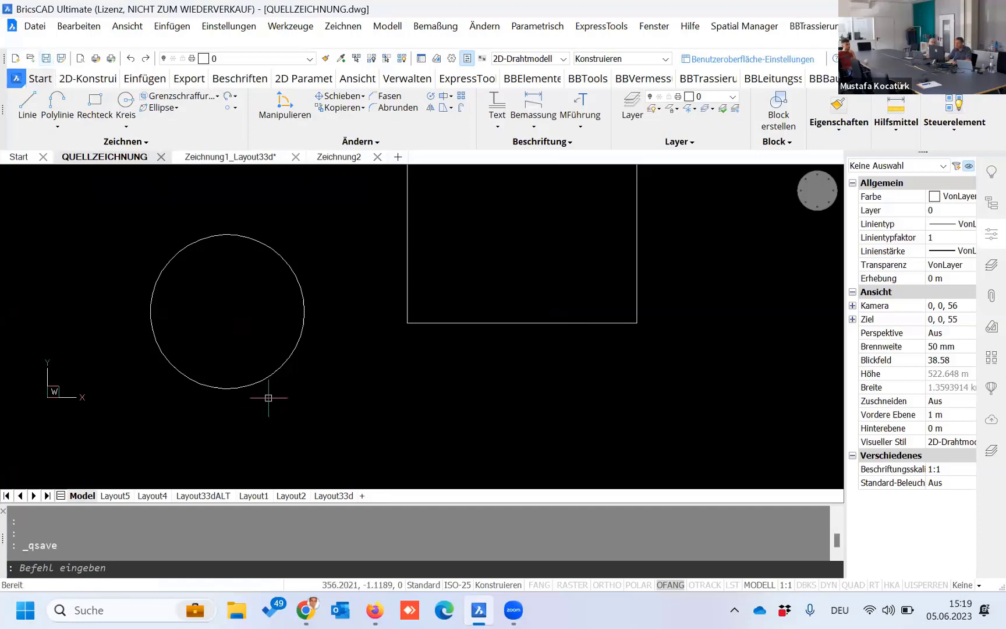
click(341, 158)
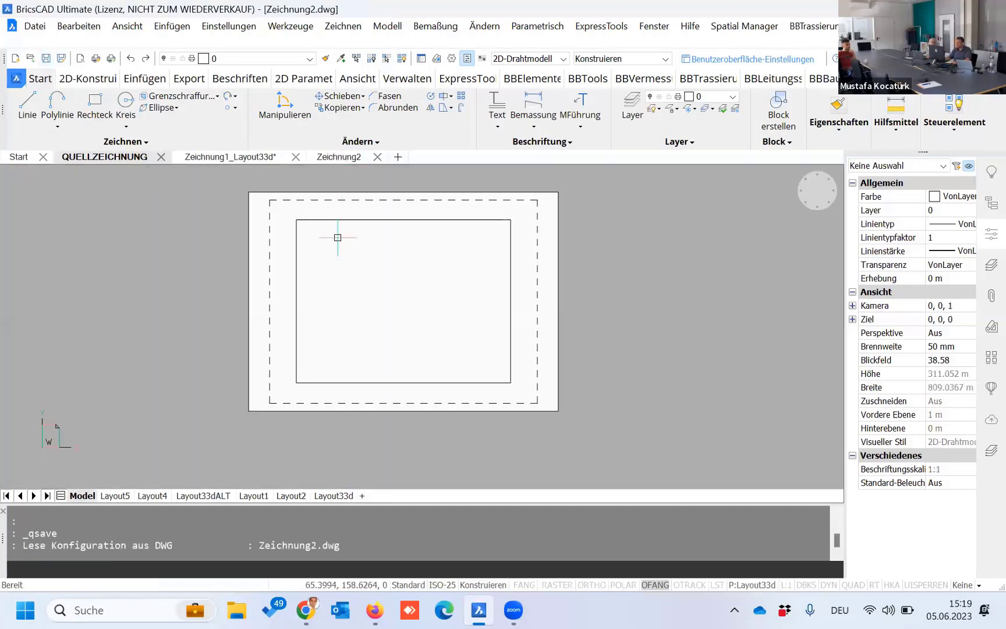
click(82, 496)
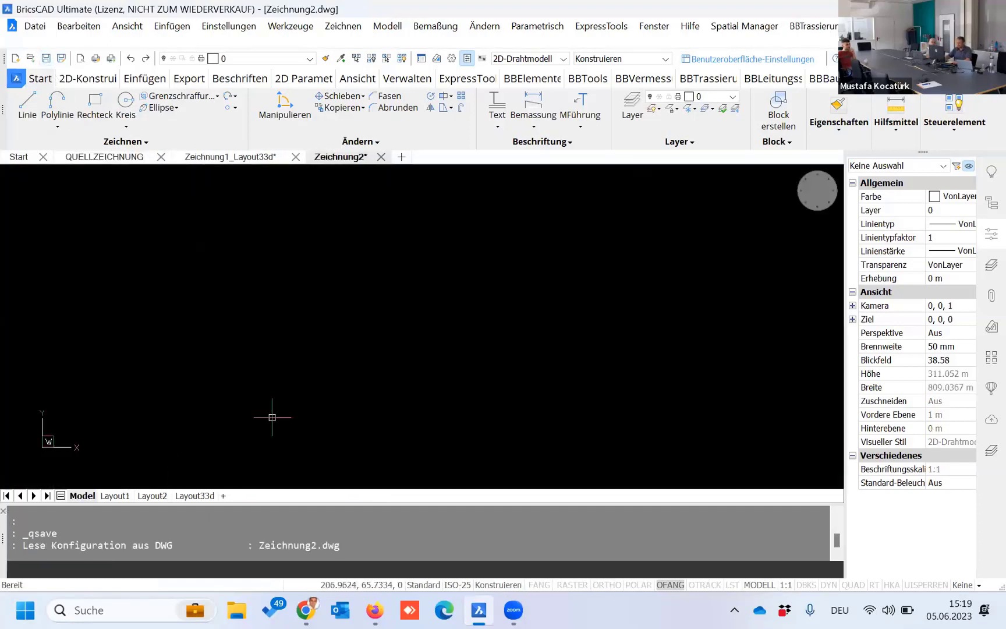
Step: Review Zeichnung2's drawing scale list with MSTABLISTEBEARB and cancel without changes
text(KSICH)
key(BackSpace)
key(BackSpace)
key(BackSpace)
text(MSTABLISTEBEARB)
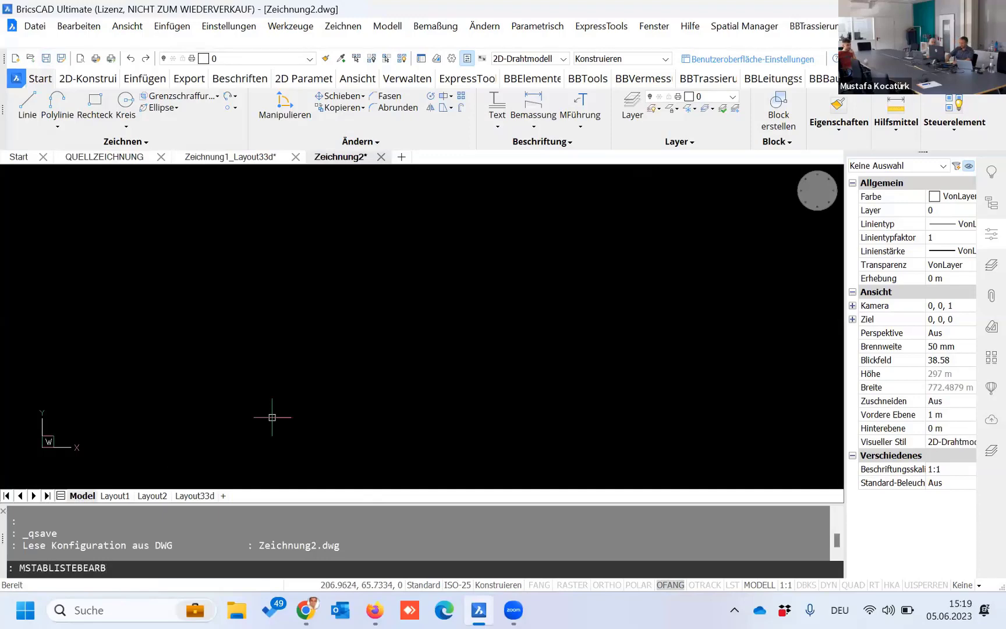
key(Return)
scroll(247, 291, down, 5)
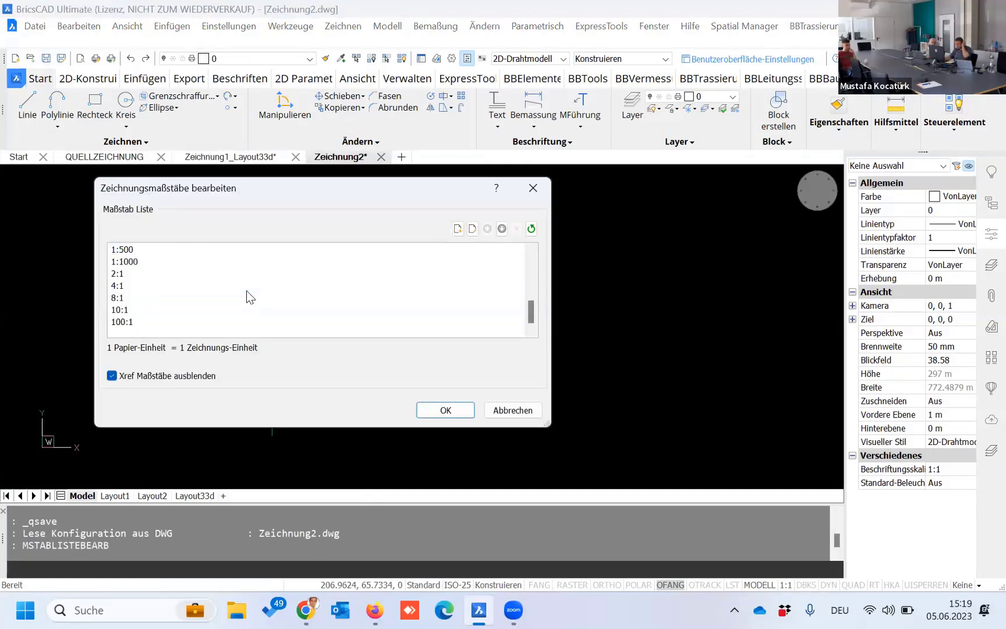
scroll(247, 292, up, 5)
scroll(145, 293, down, 2)
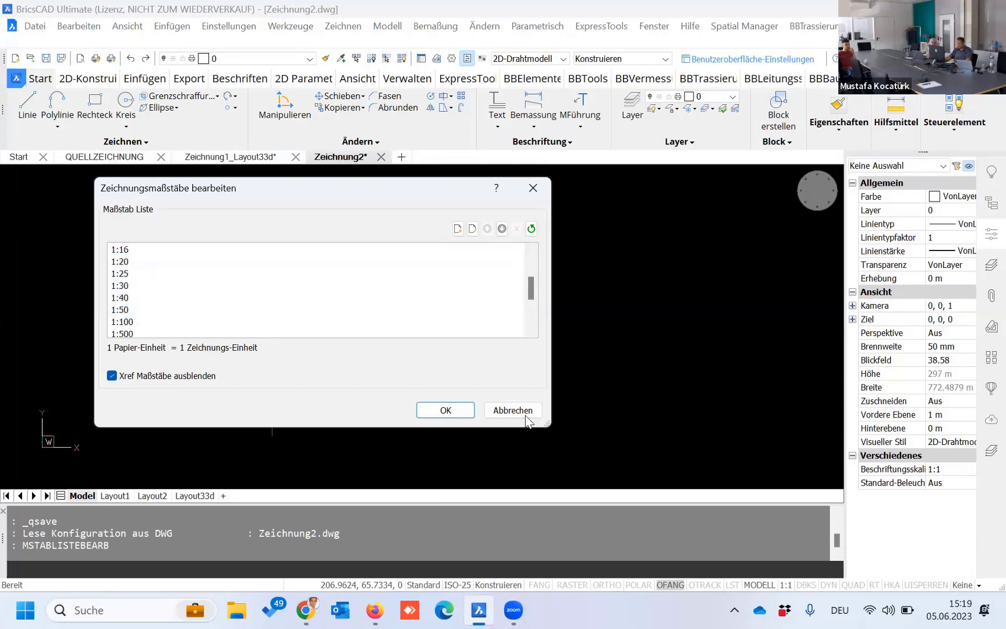
click(514, 410)
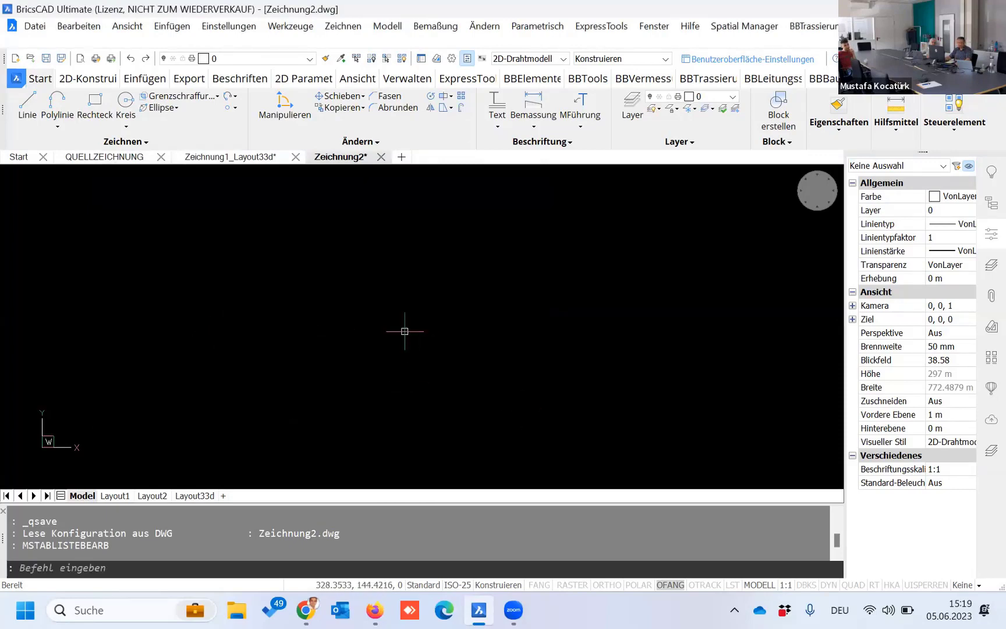
Step: Start a layout from a template file, browsing the desktop for DWG files
right_click(198, 496)
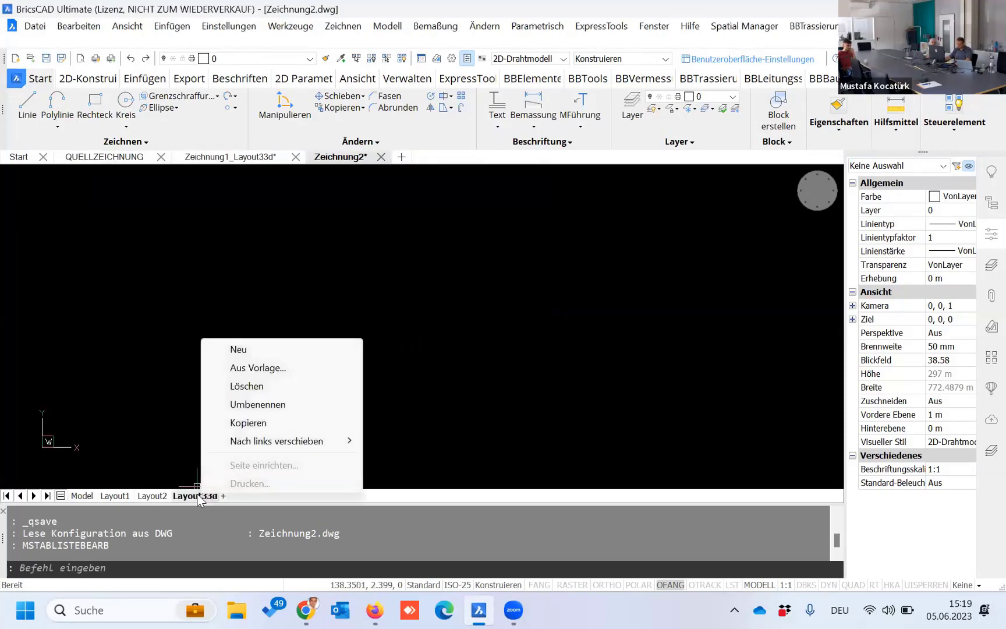
click(251, 367)
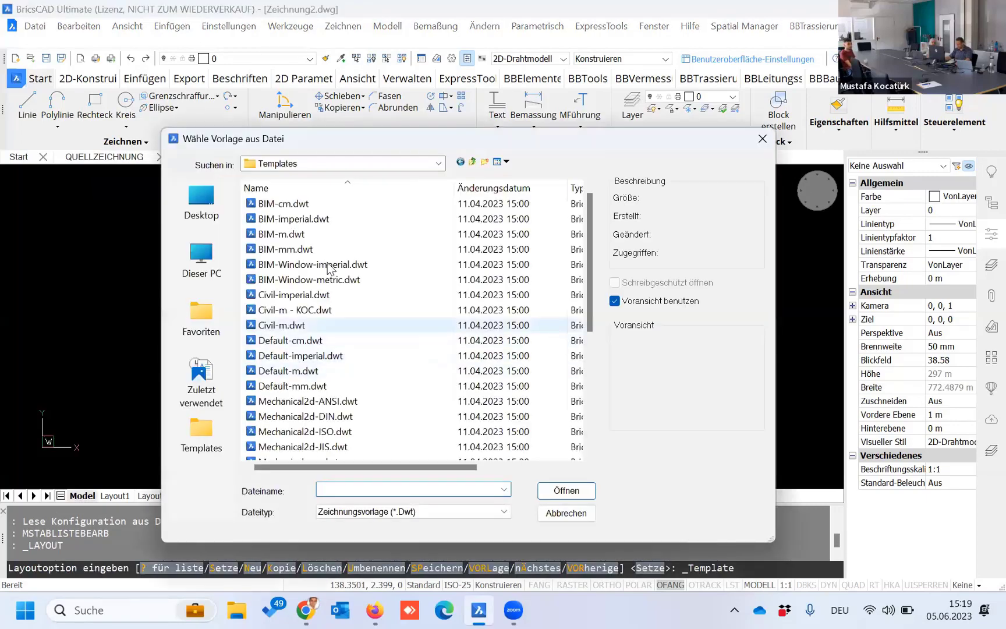
click(208, 201)
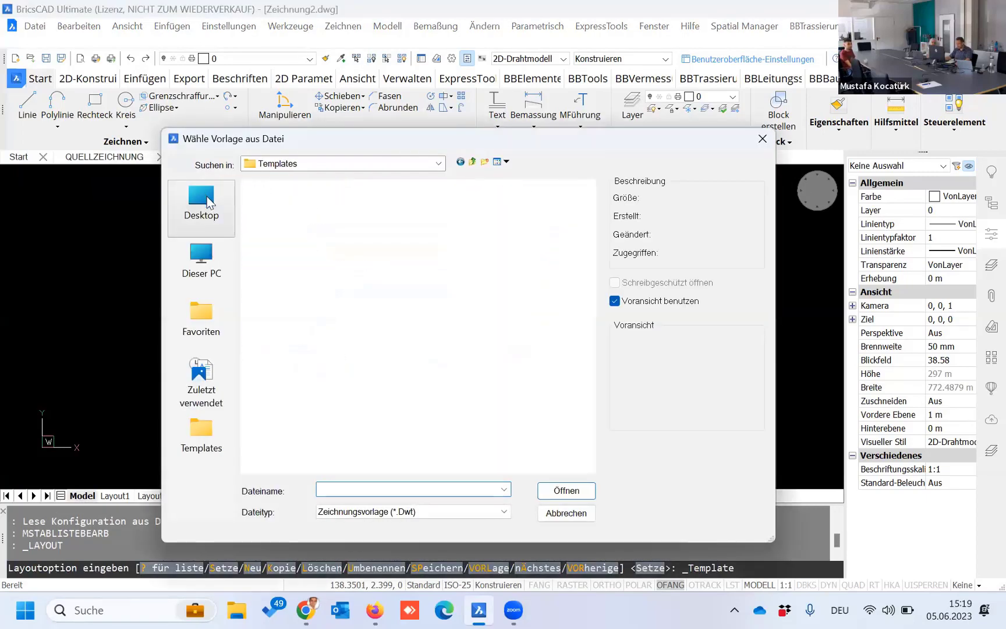
click(373, 512)
click(378, 536)
scroll(381, 341, down, 5)
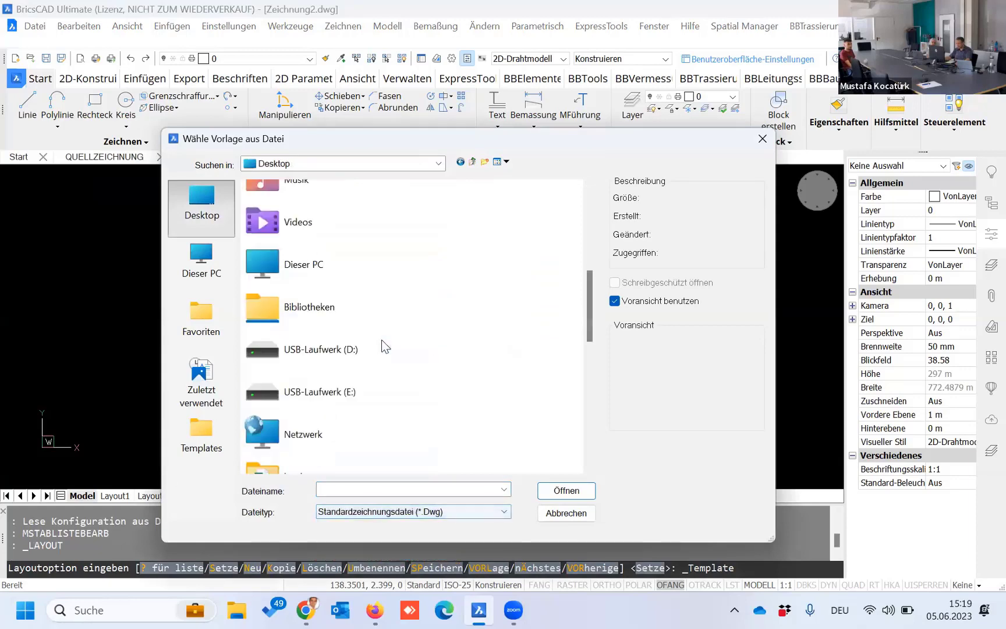
scroll(381, 349, down, 5)
scroll(372, 355, up, 4)
scroll(344, 390, down, 5)
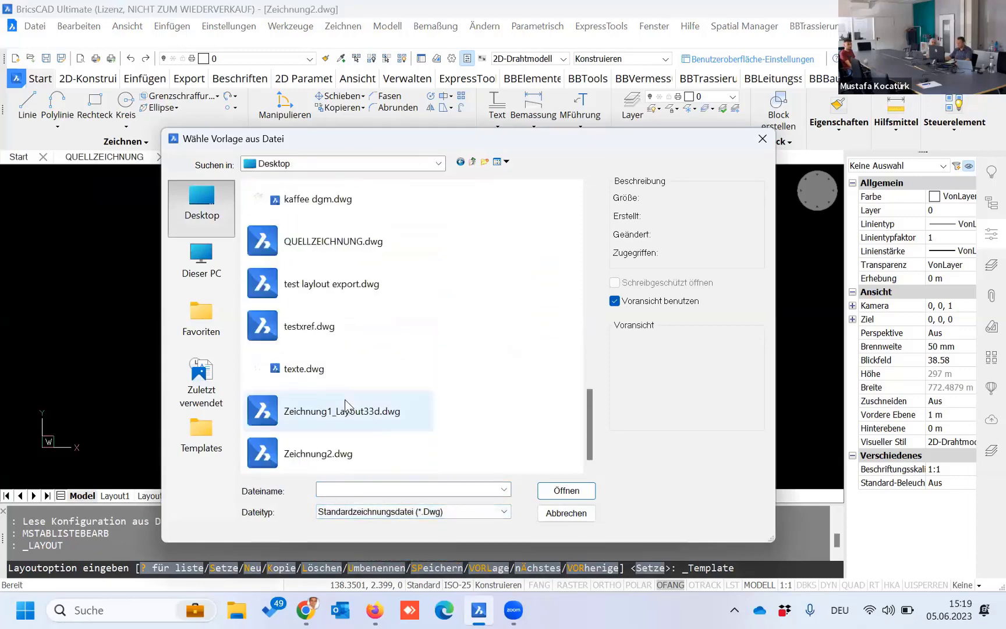
Step: Import Layout33d from QUELLZEICHNUNG.dwg into Zeichnung2 as Layout4-Layout33d
click(356, 235)
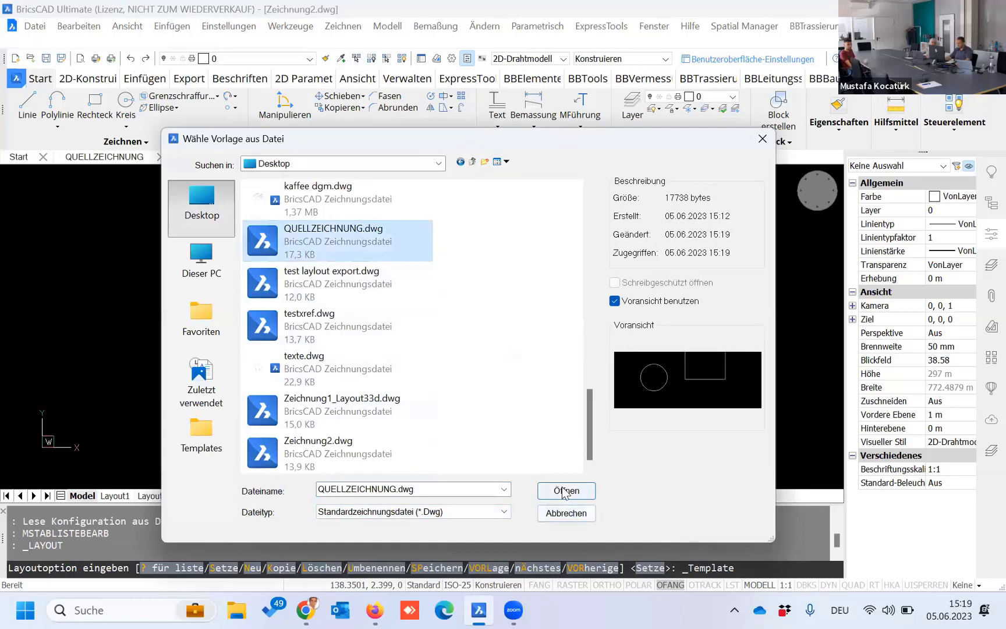
click(568, 490)
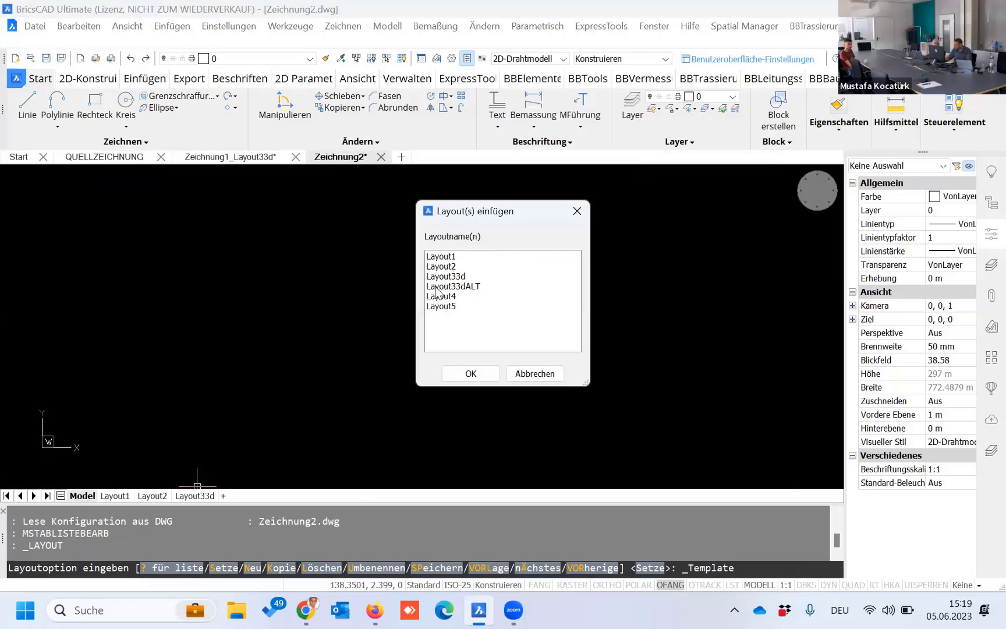
click(474, 286)
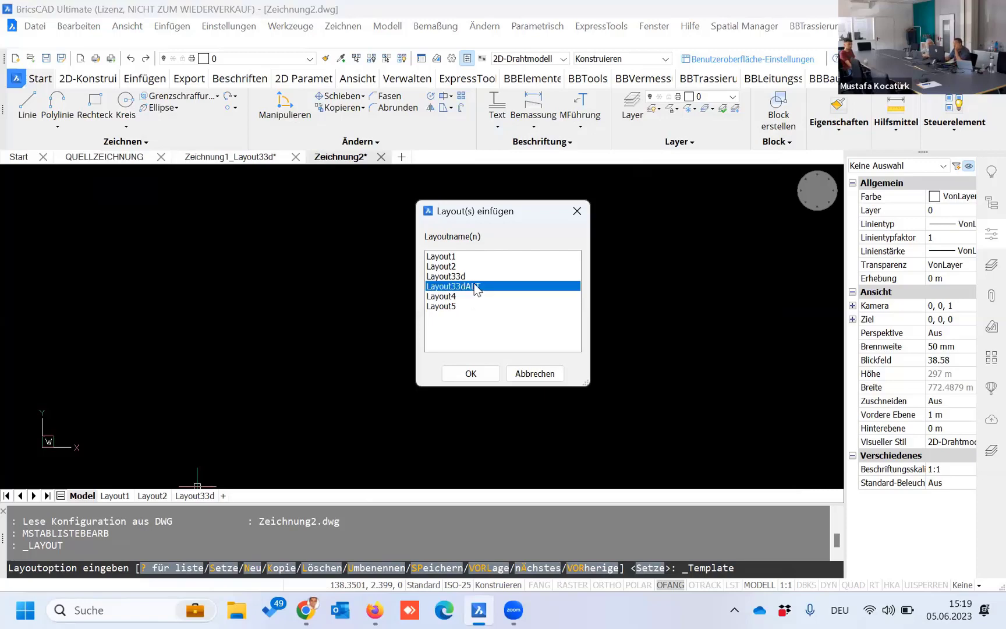
click(454, 276)
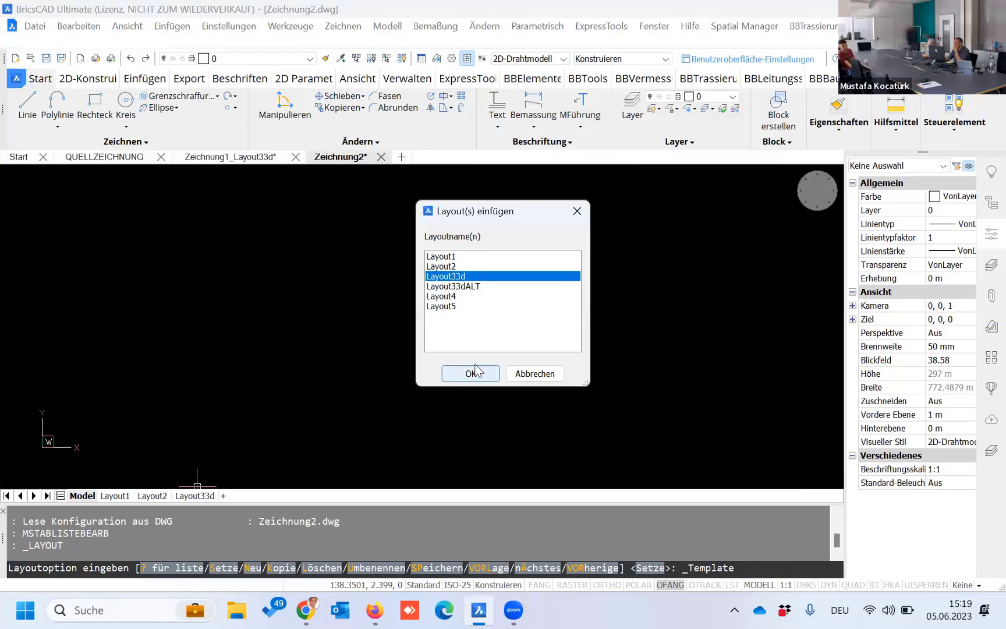
click(480, 375)
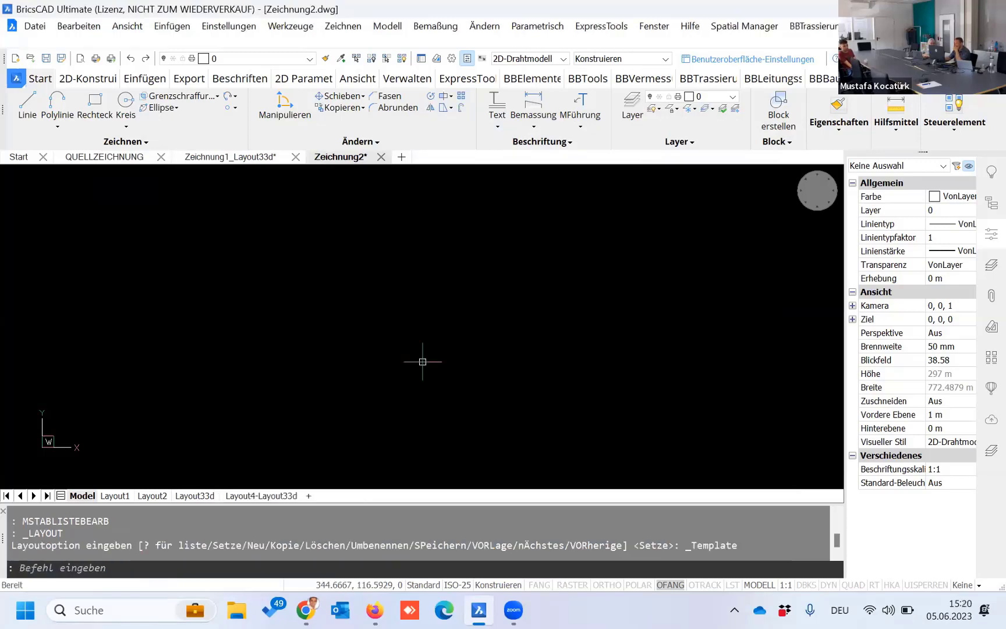
Step: Check Zeichnung2's scale list without changes, then return to the QUELLZEICHNUNG drawing
drag(455, 405, 404, 382)
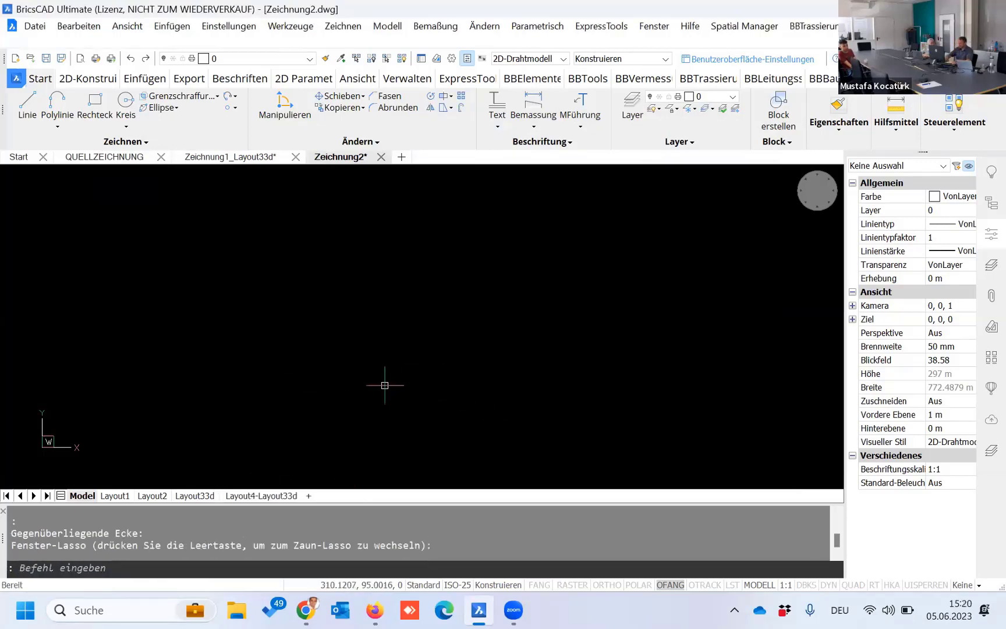
text(MSTABLISTEBEARB)
key(Return)
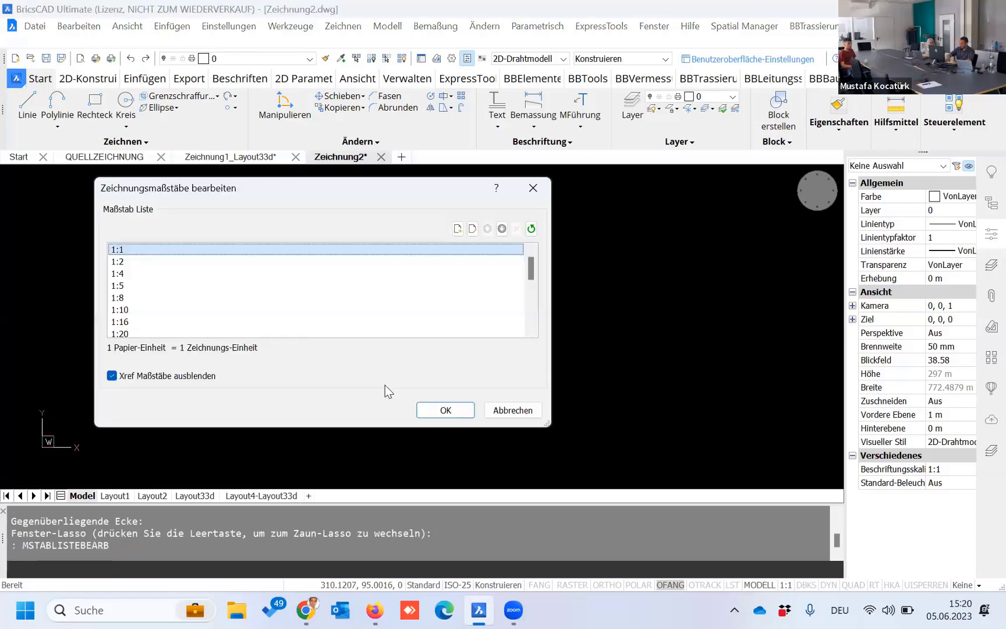
scroll(285, 293, down, 4)
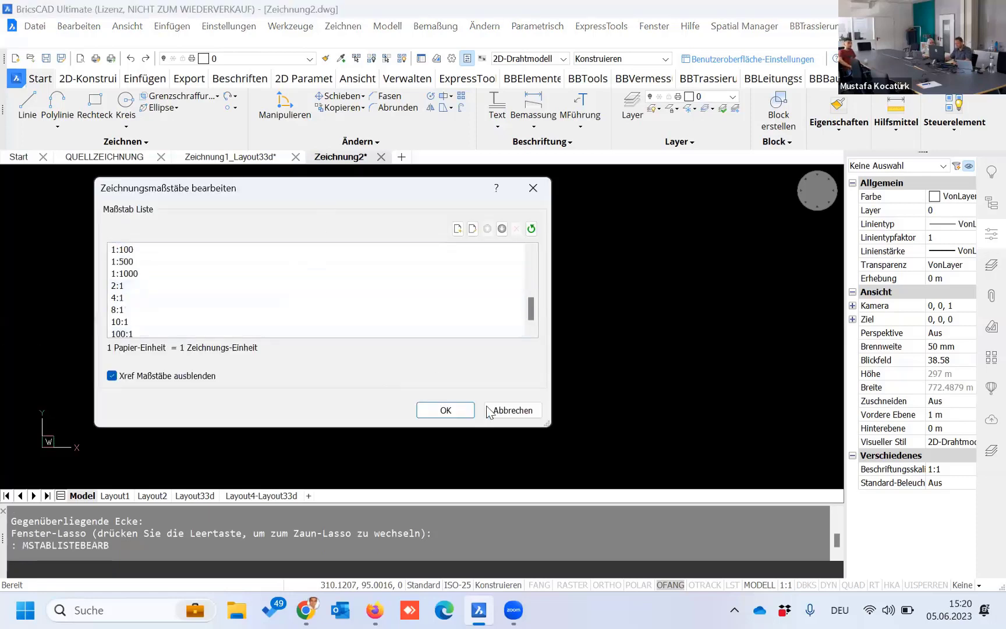
click(449, 411)
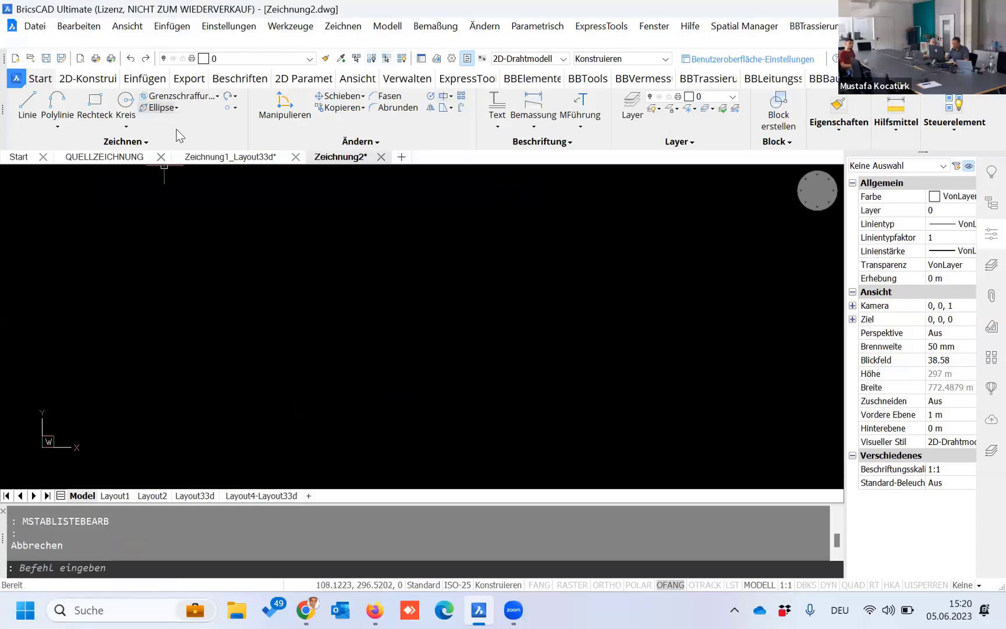
click(108, 158)
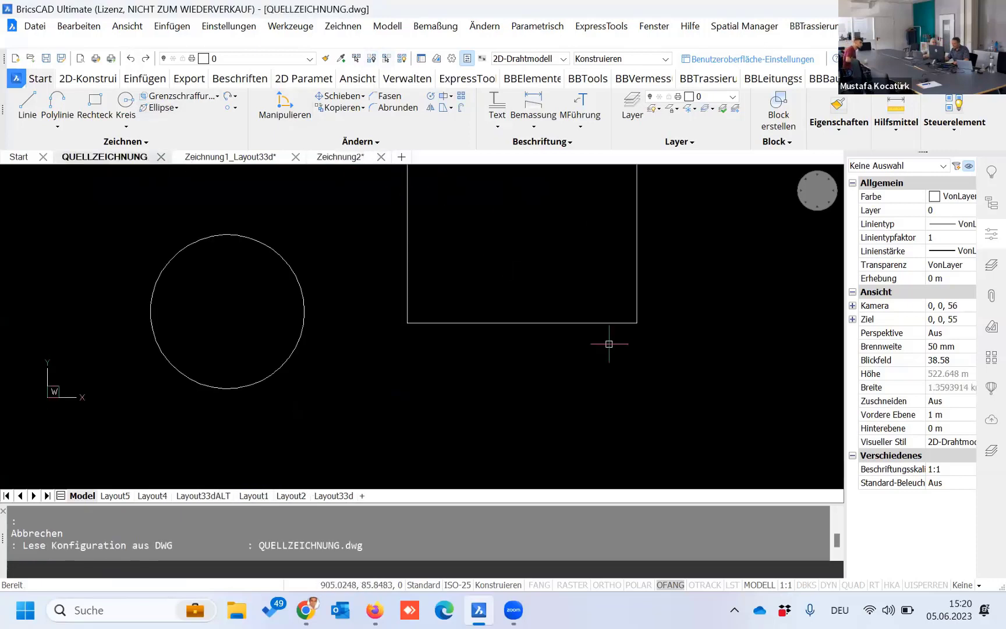
Step: Create a multiline text reading TEST in QUELLZEICHNUNG's model space
scroll(383, 310, down, 5)
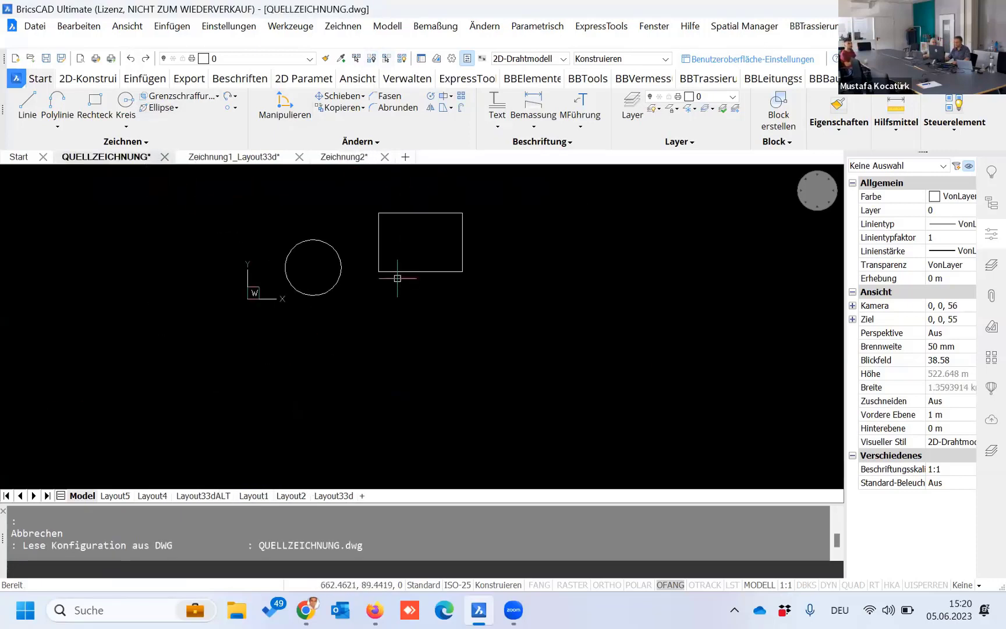
text(MTEXT)
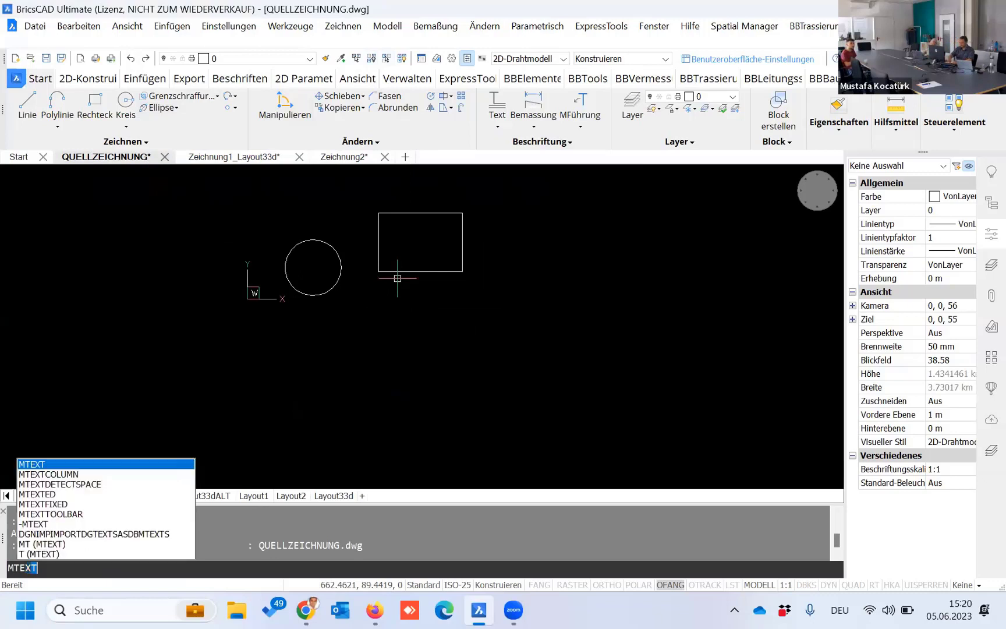
key(Return)
click(420, 299)
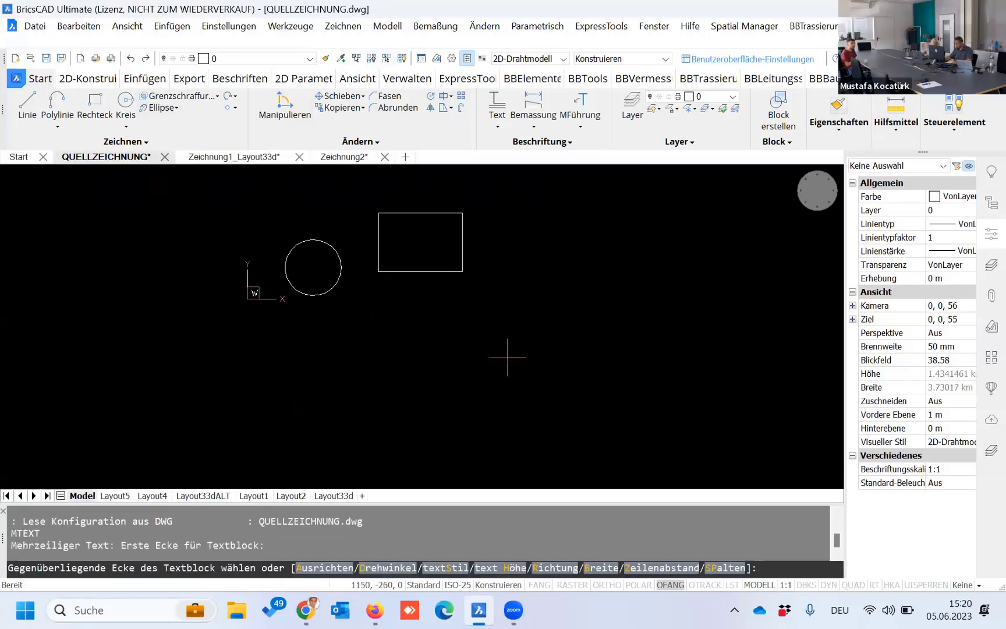
scroll(506, 357, up, 5)
text(Z)
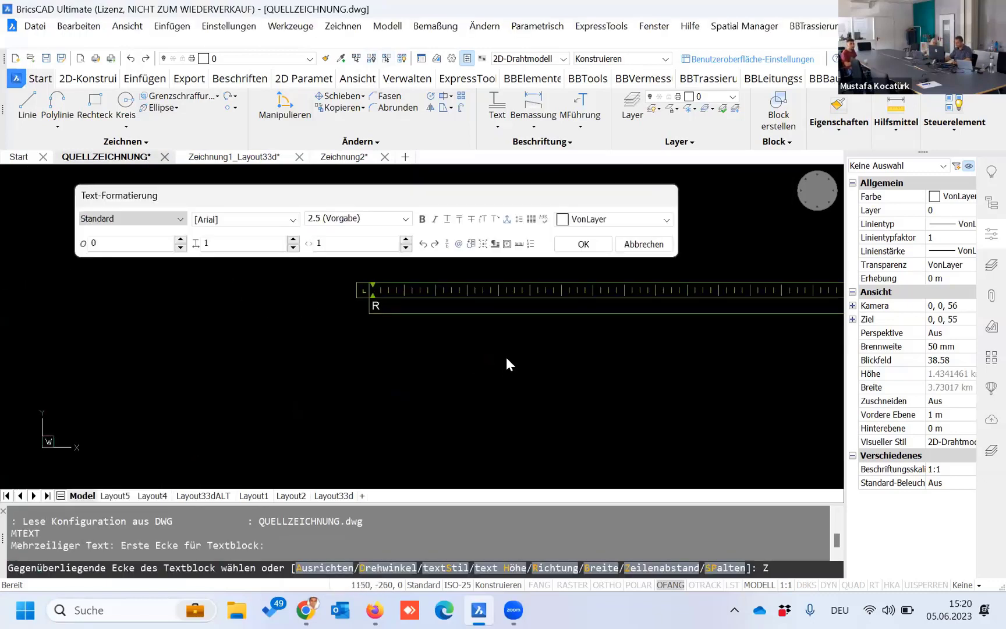
text(TE)
text(ST)
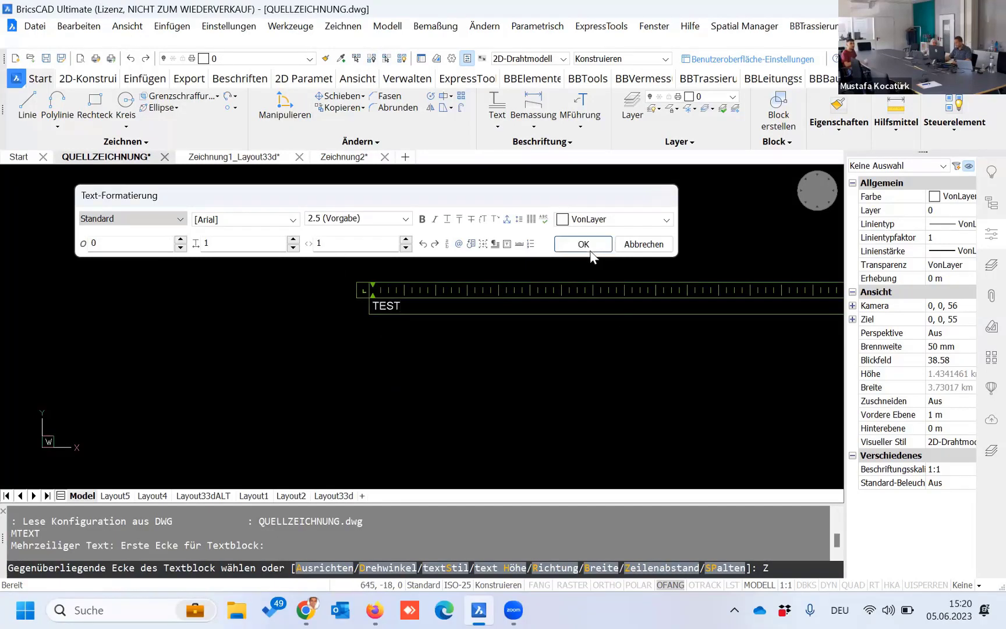
click(583, 244)
scroll(382, 315, up, 5)
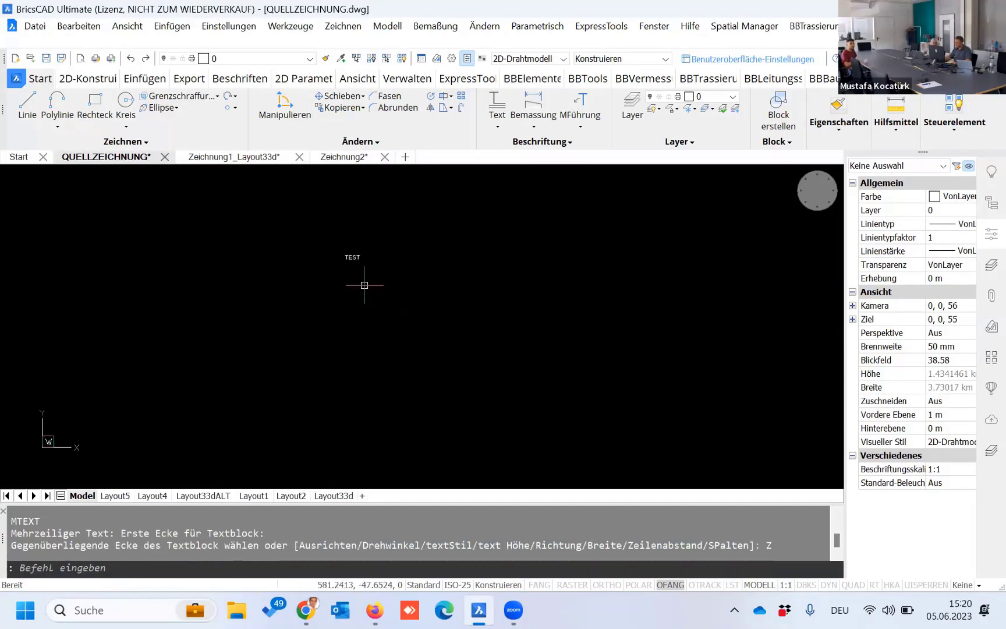
Step: Make the TEST text annotative and add the MEIN ms scale alongside 1:1
click(352, 258)
click(940, 374)
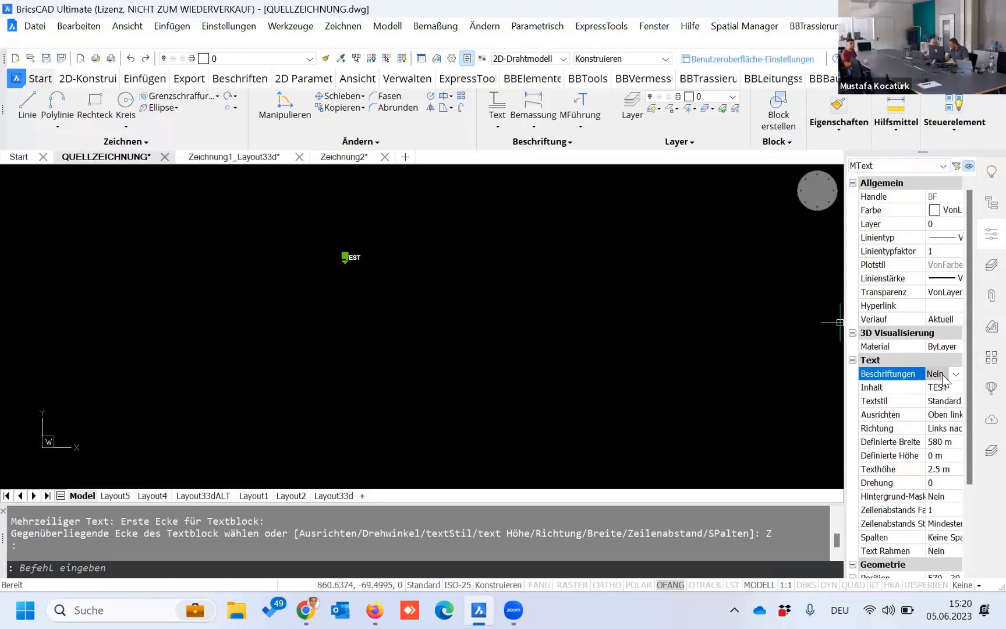
double_click(939, 374)
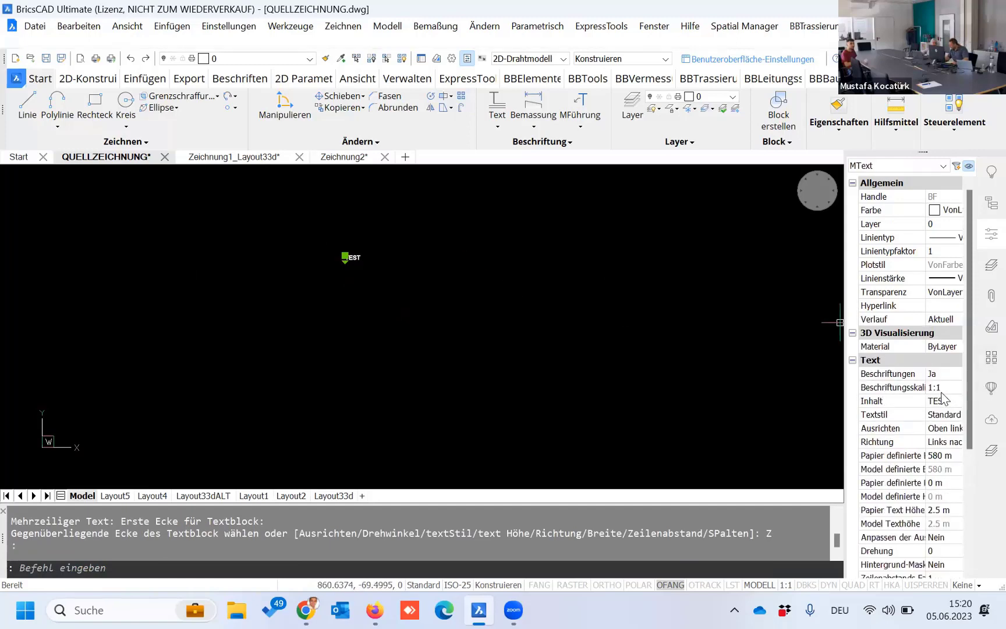
click(949, 387)
click(956, 387)
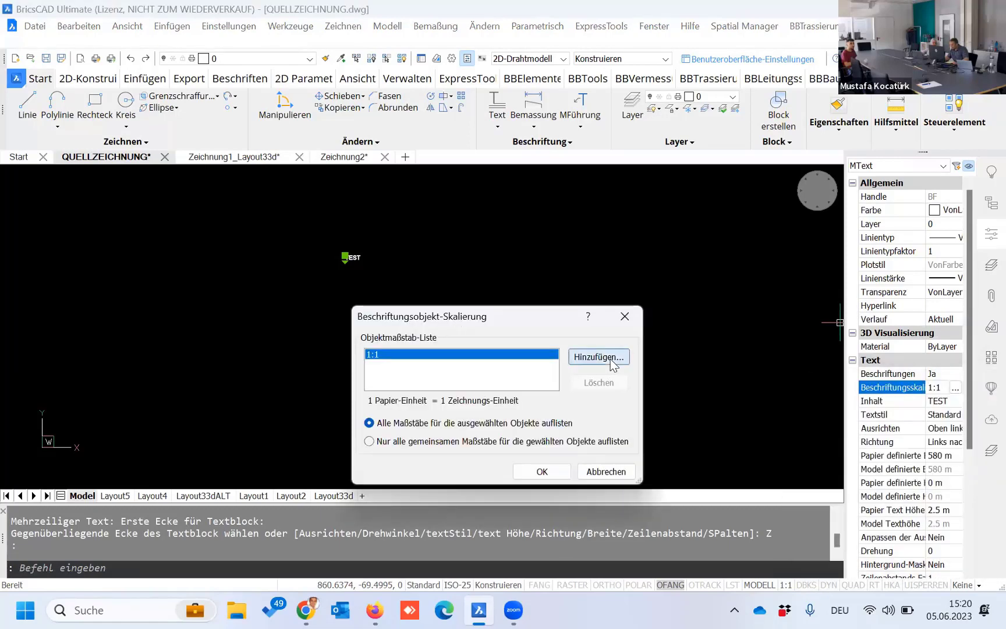
click(612, 359)
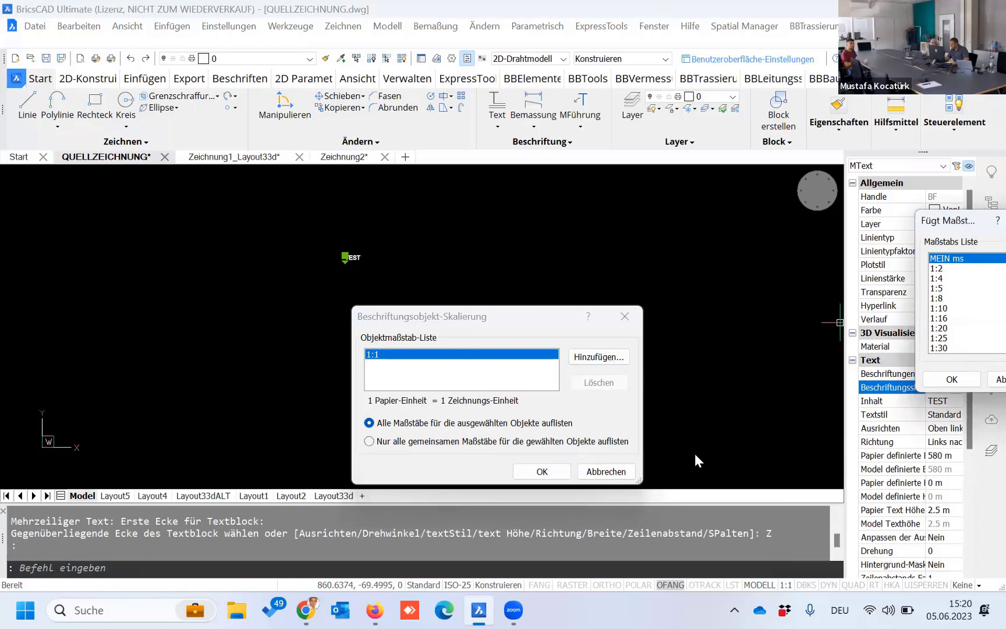
click(938, 384)
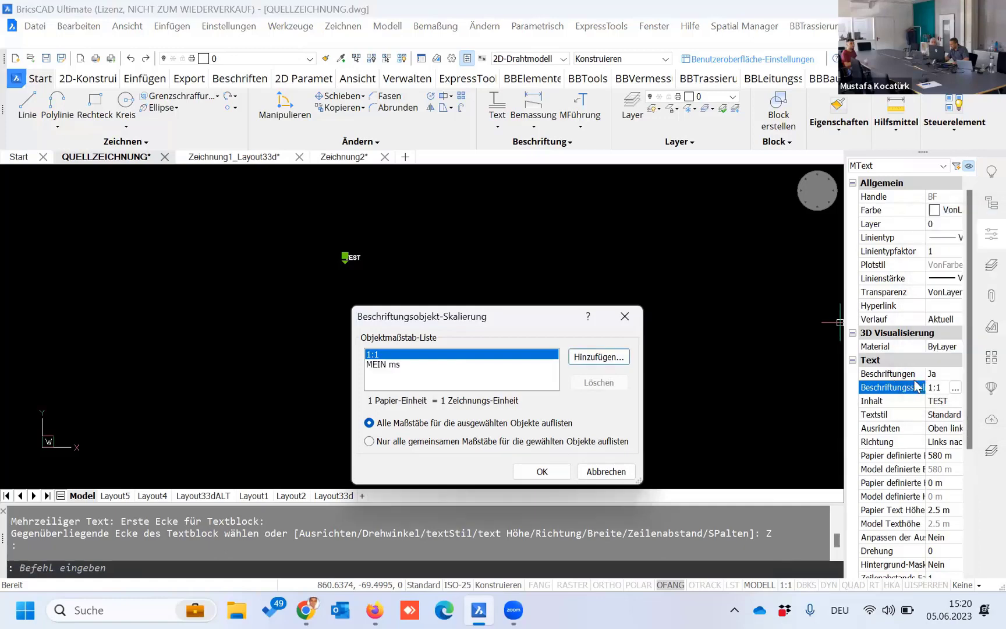
click(405, 364)
click(544, 470)
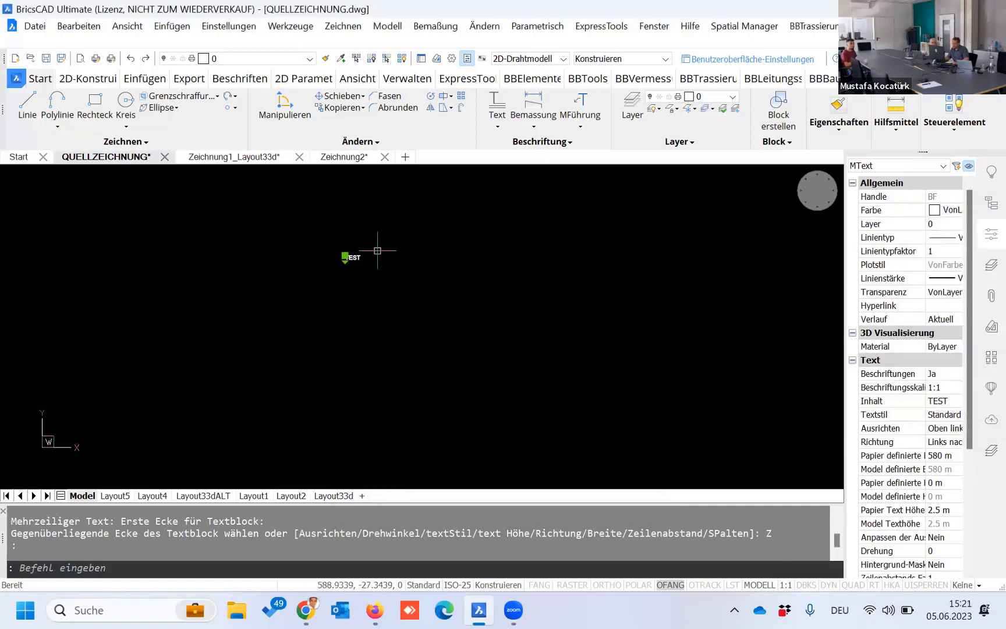
Step: Reselect the small TEST text to check it, then clear the selection
key(Escape)
key(Escape)
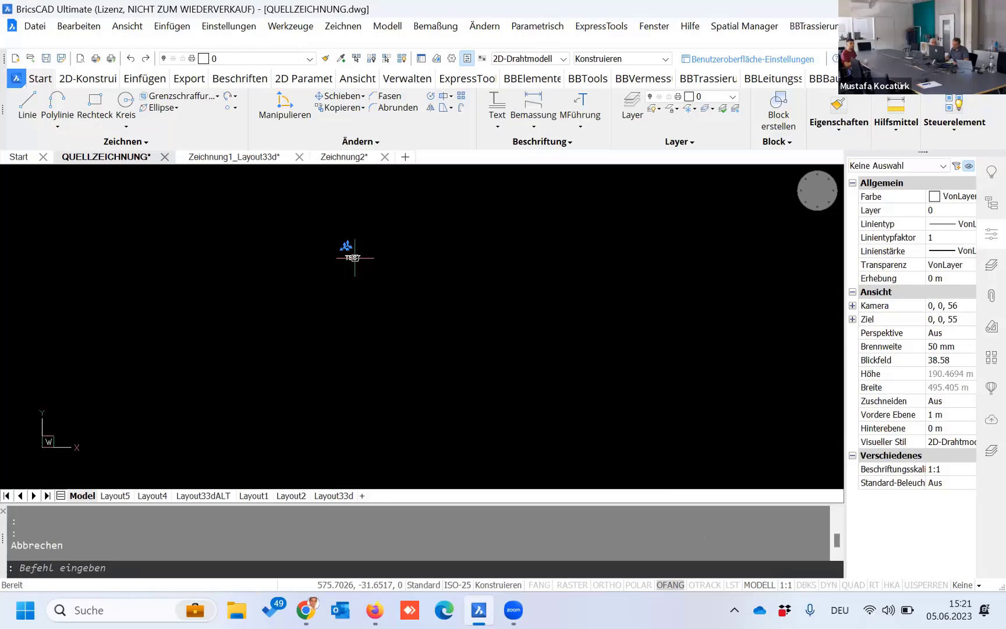
click(348, 255)
scroll(348, 256, up, 5)
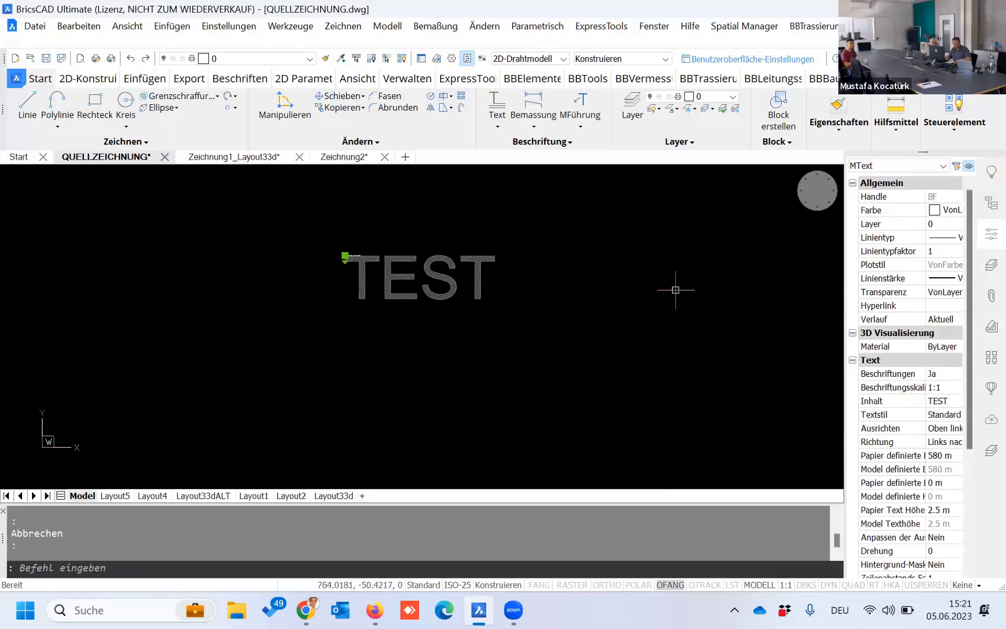
click(652, 291)
key(Escape)
scroll(344, 257, down, 5)
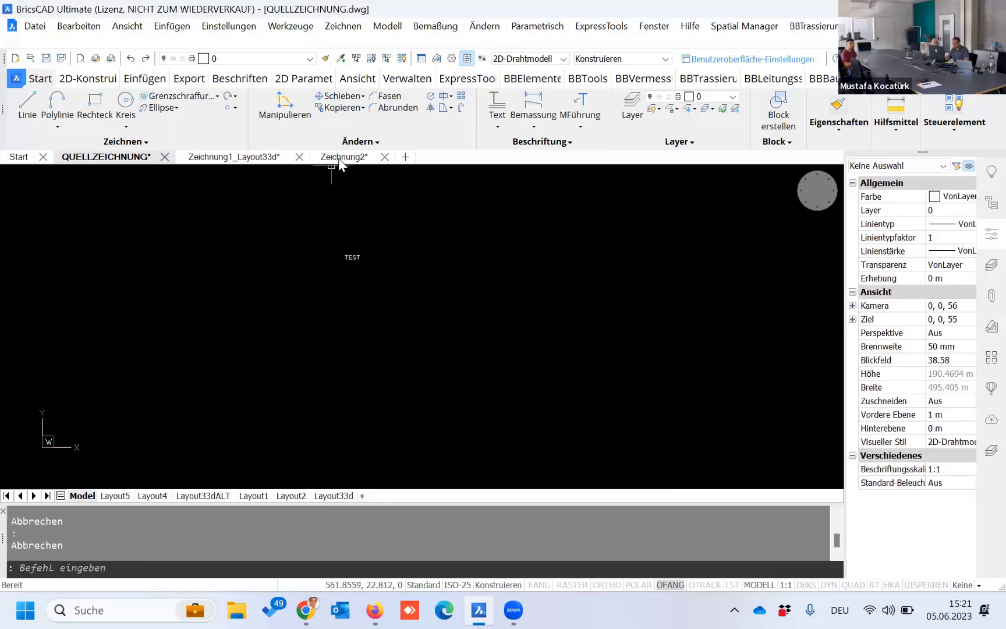
Step: Switch to Zeichnung2 and check its drawing scale list without changes
click(342, 157)
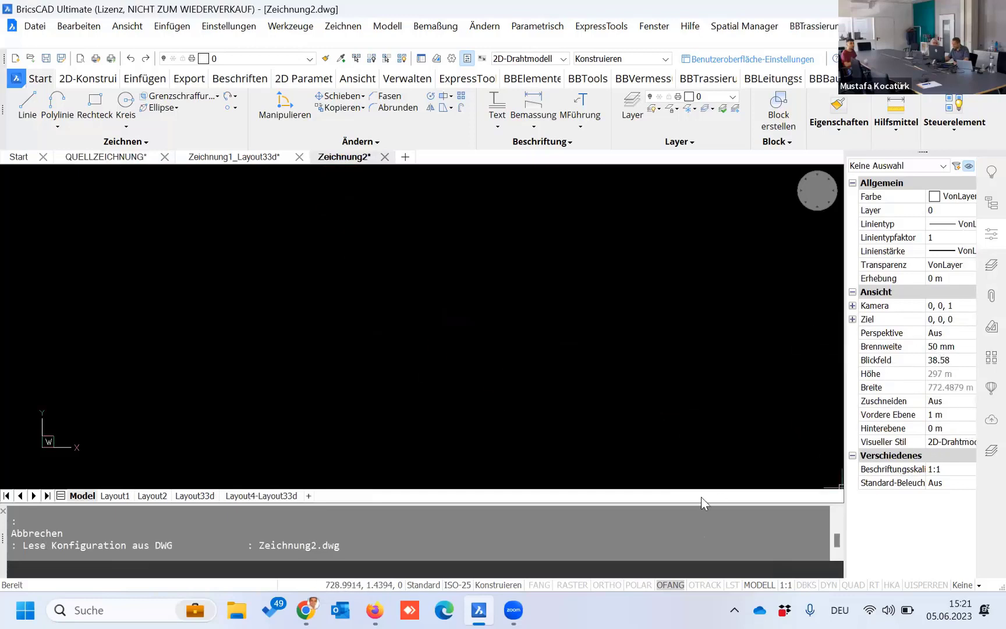
text(COPYCLIPMSTABLISTEBEARB)
key(Return)
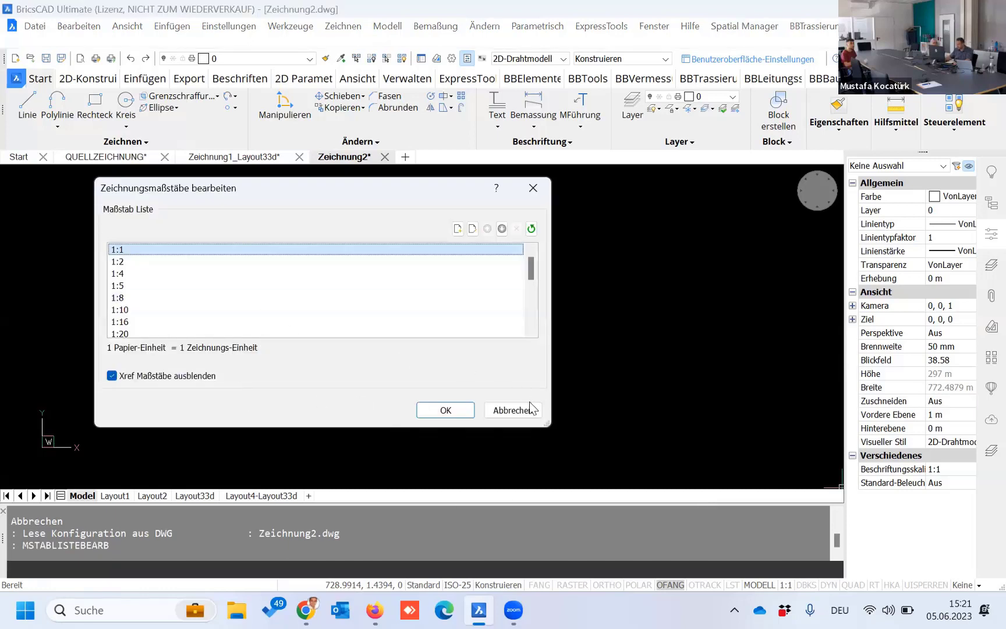
click(512, 410)
Step: Paste the TEST text into Zeichnung2's model space and reopen the scale list
key(ctrl+v)
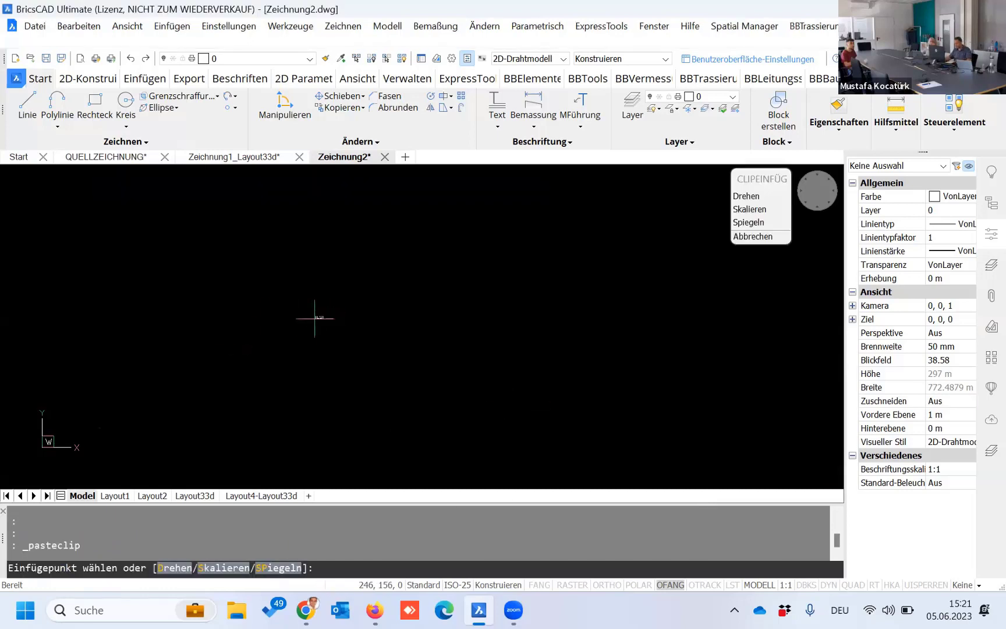
click(257, 283)
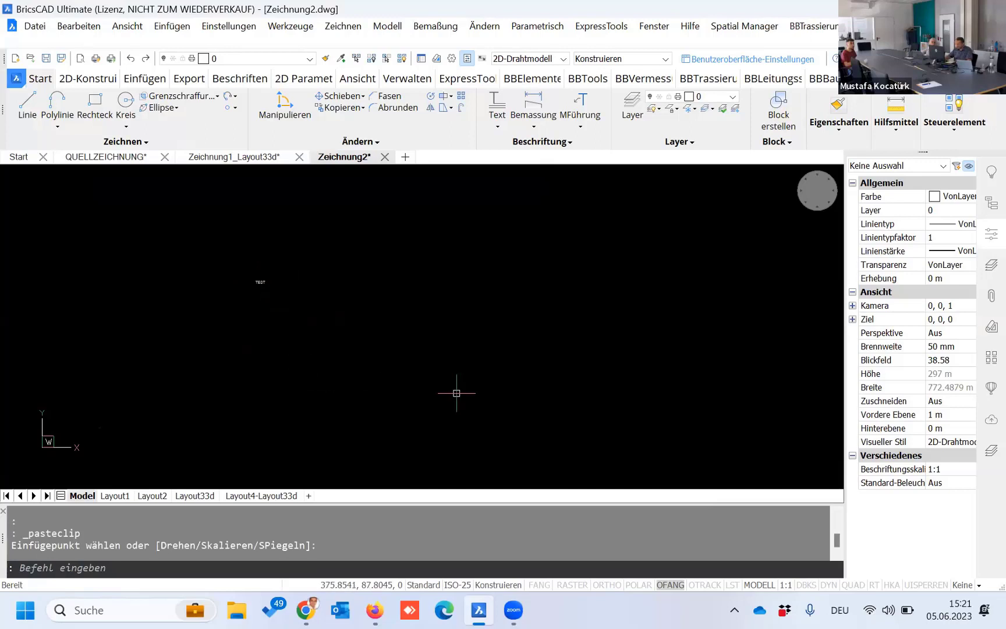
text(CLIPEINFÜG)
key(BackSpace)
key(BackSpace)
key(BackSpace)
text(MSTABLISTEBEARB)
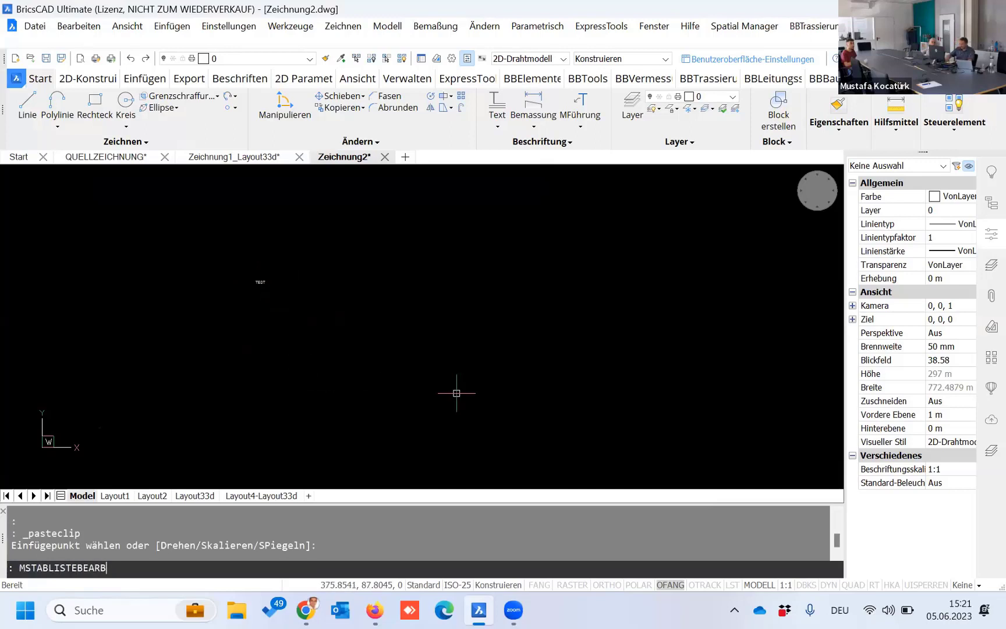
key(Return)
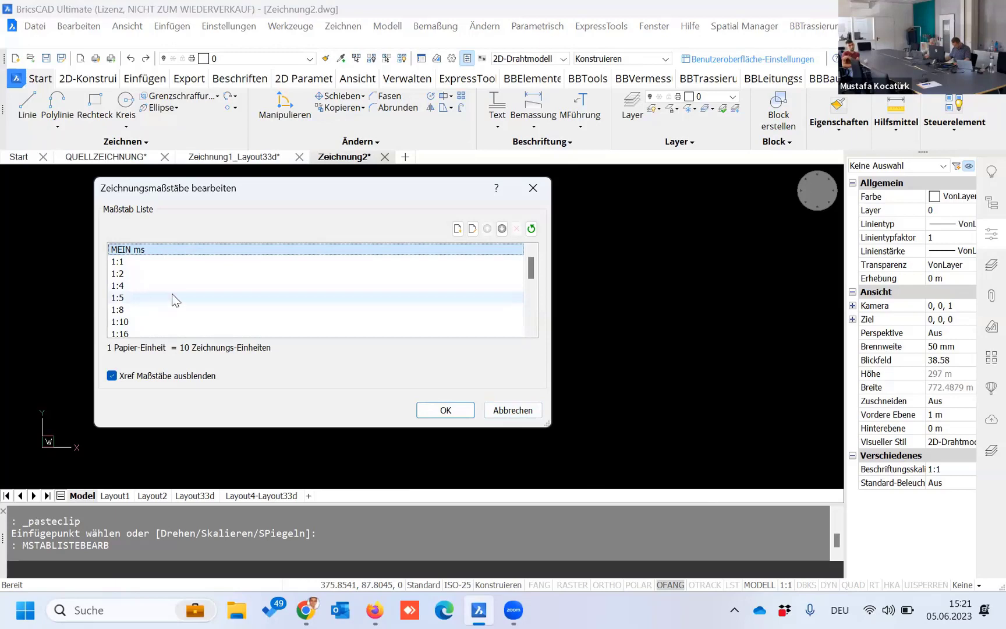
Step: Delete the pasted TEST text from Zeichnung2 and recheck the scale list without changes
click(511, 410)
click(258, 281)
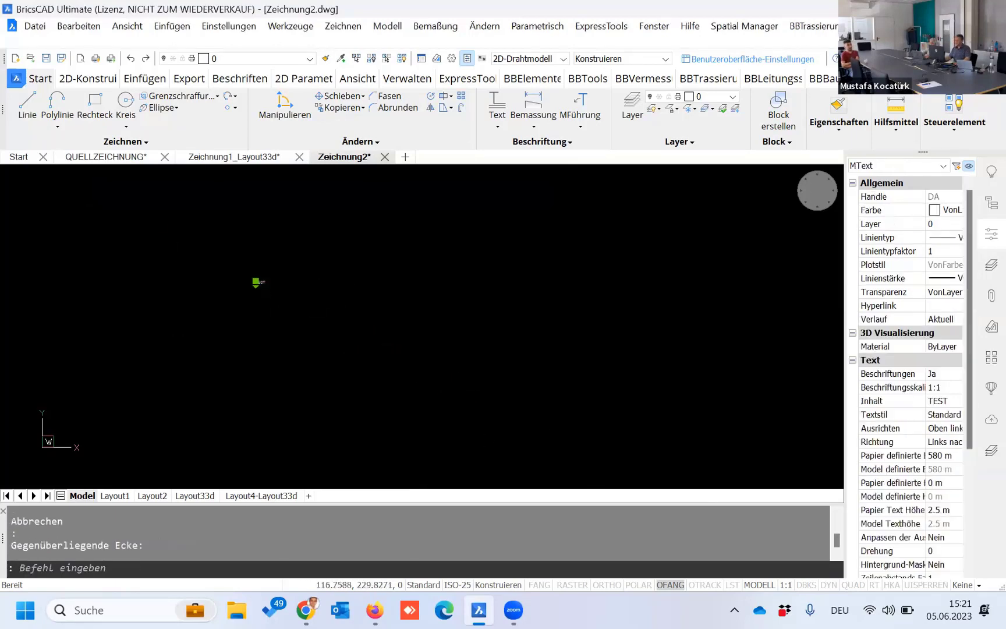
key(Delete)
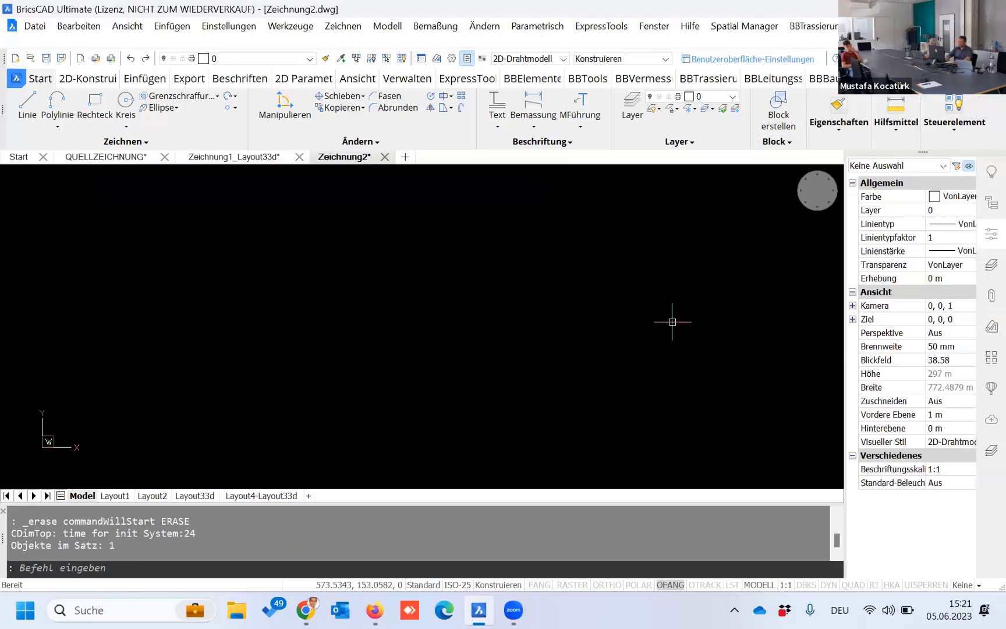
key(Up)
key(Up)
key(Return)
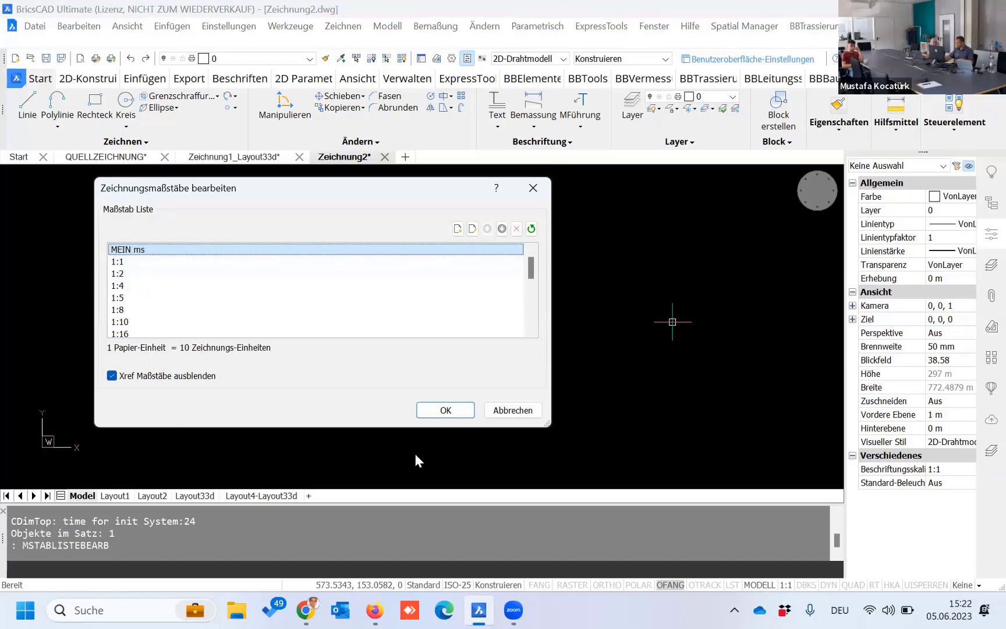
click(515, 406)
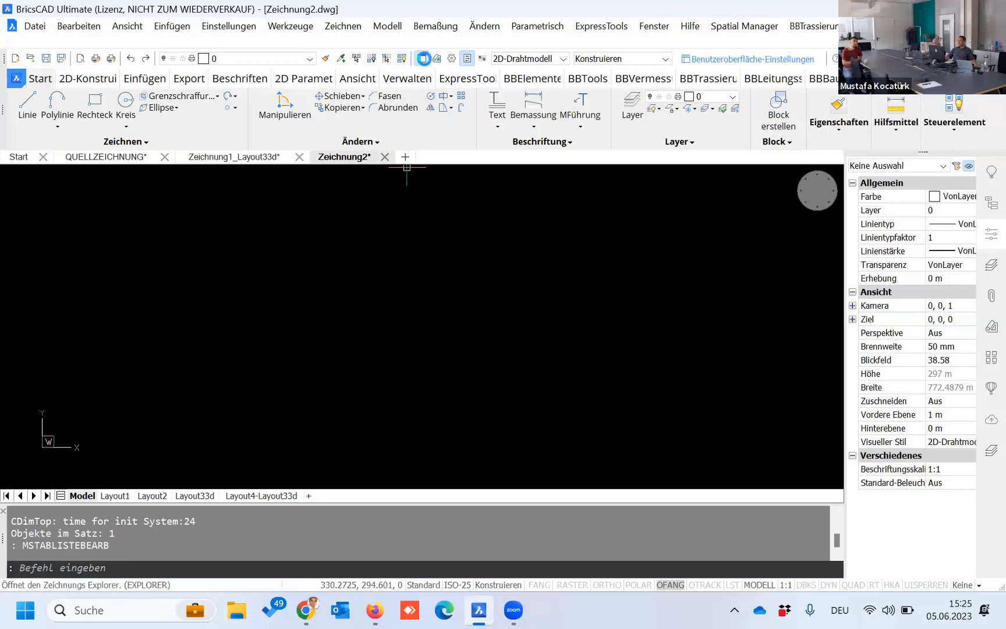
Step: Open the Drawing Explorer and widen the drawings pane to show full file paths
click(421, 58)
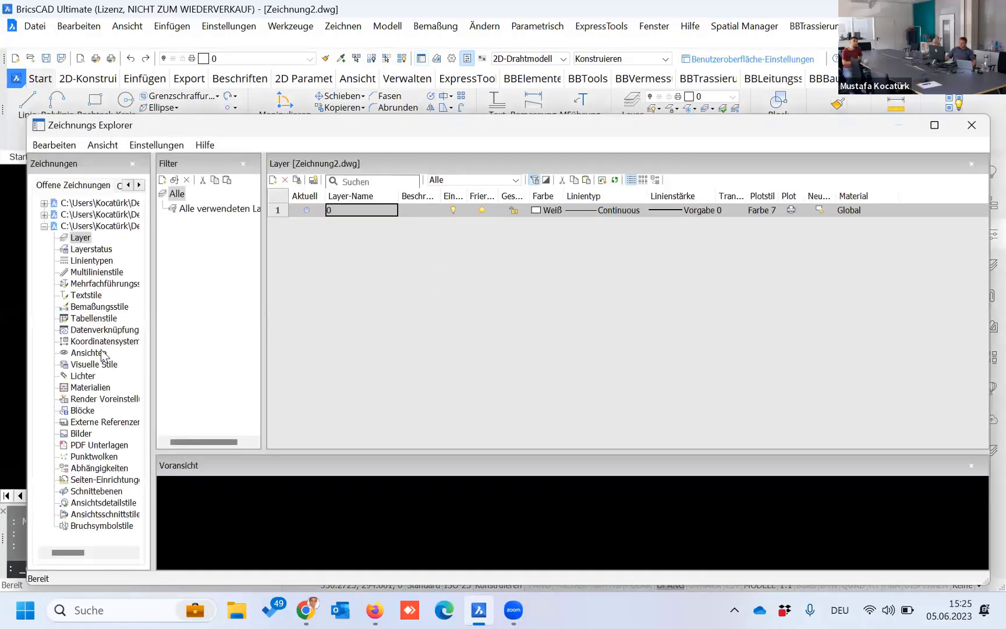
click(44, 229)
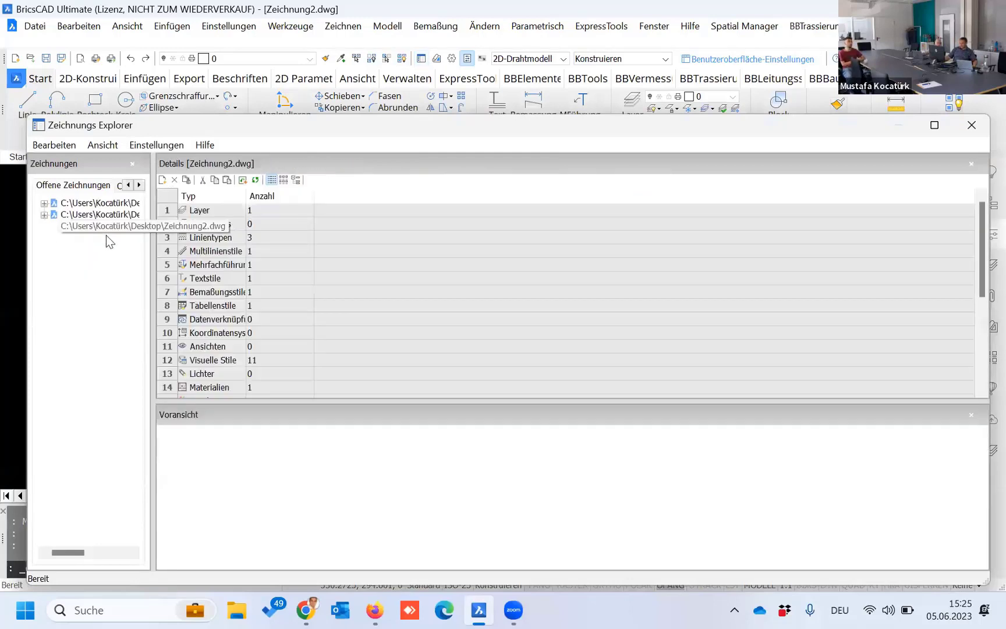
click(105, 227)
drag(153, 234, 315, 236)
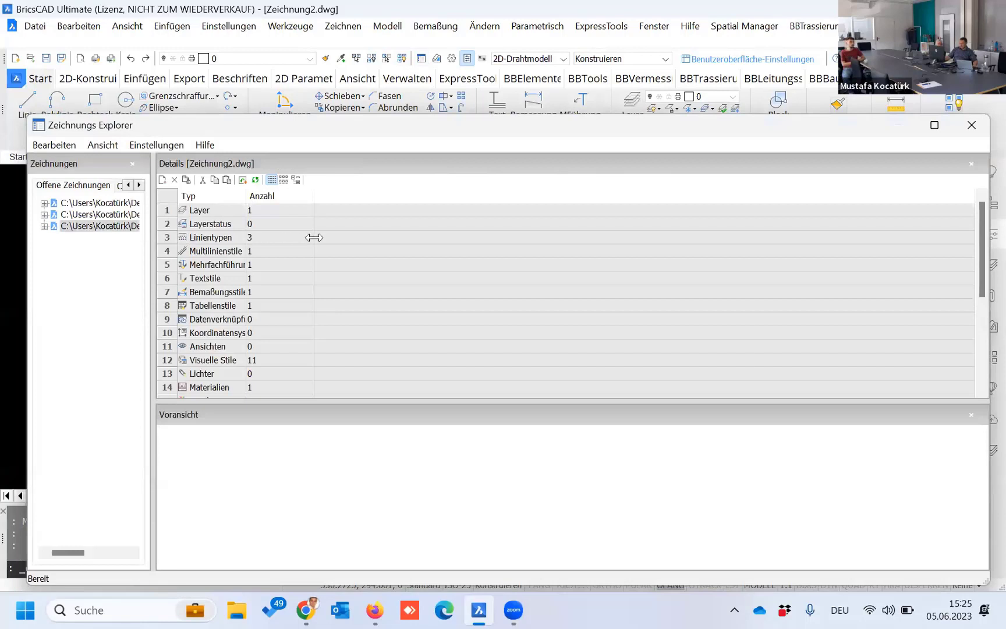
Step: Add a layer named ZZ55 to Zeichnung1_Layout33d and copy it
click(44, 215)
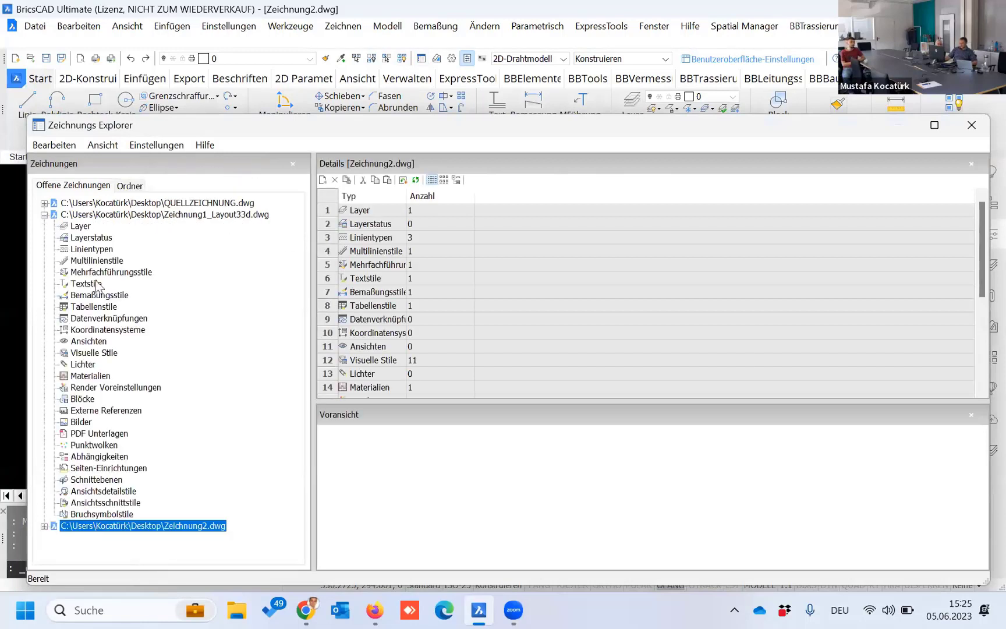
click(81, 226)
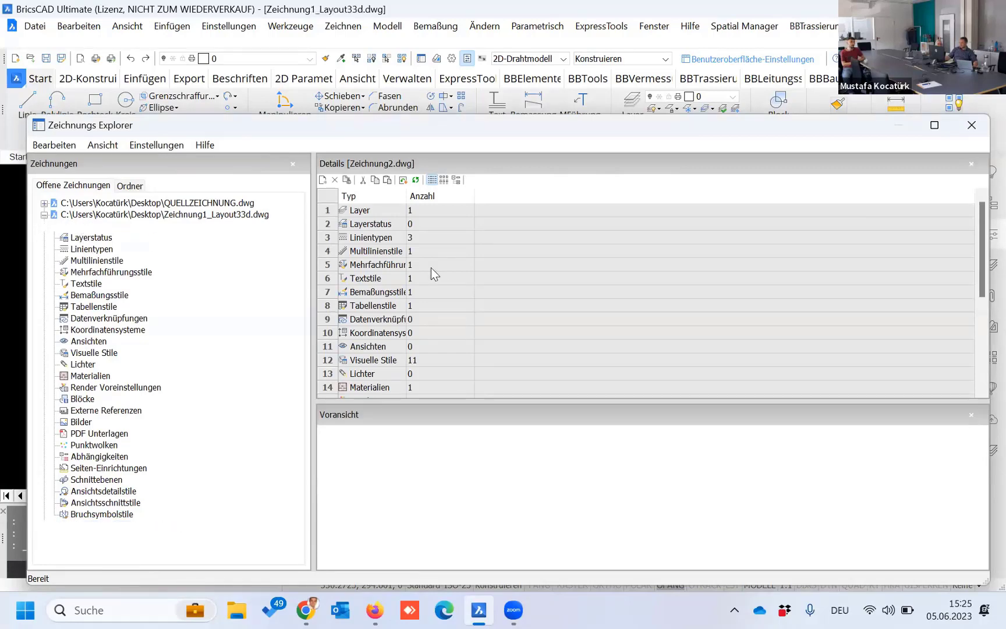
click(277, 182)
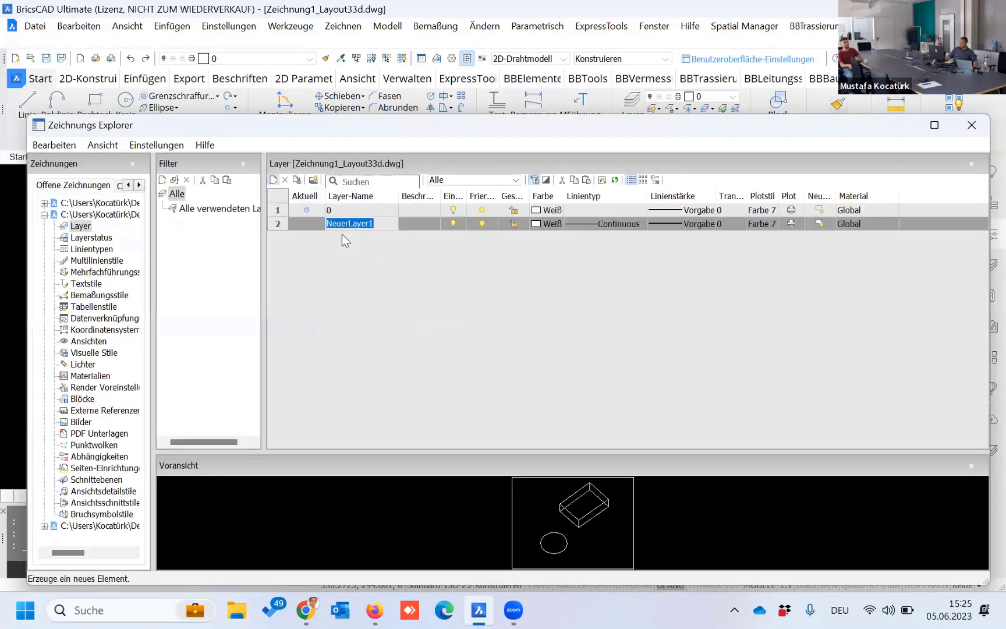
text(ZZ)
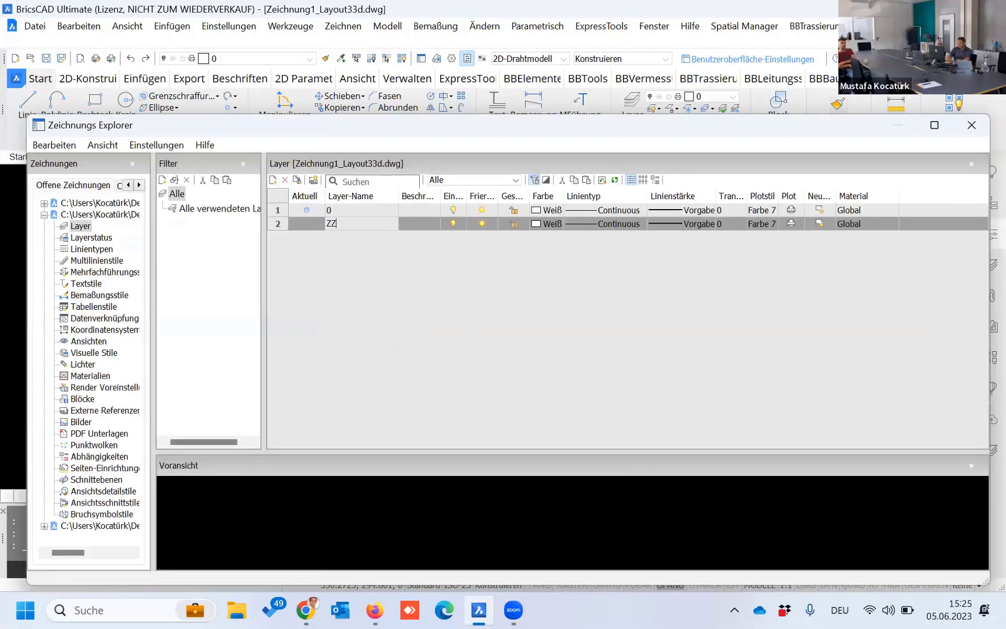
text(Z55)
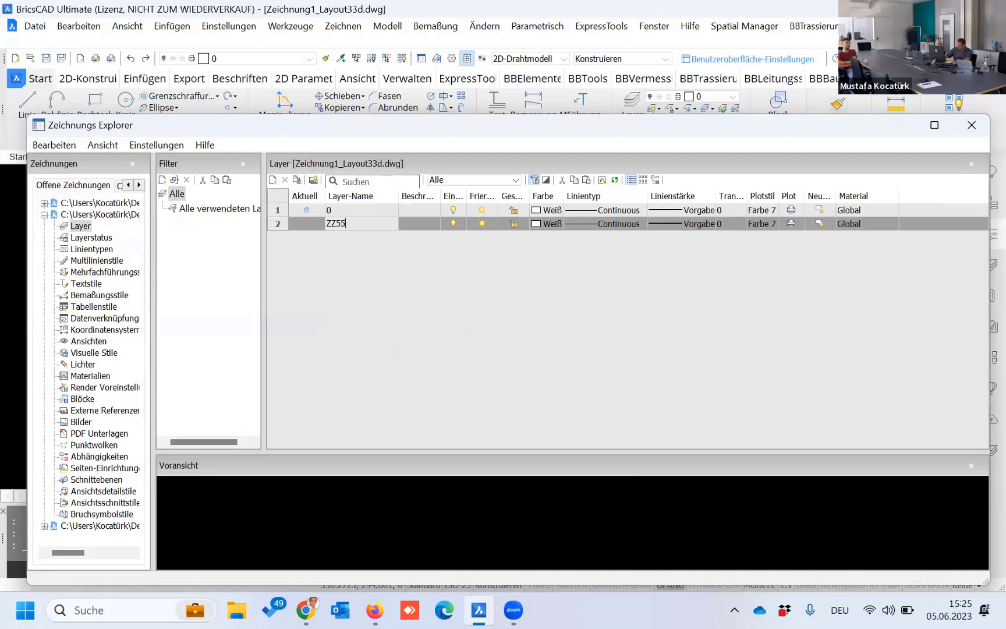
click(478, 327)
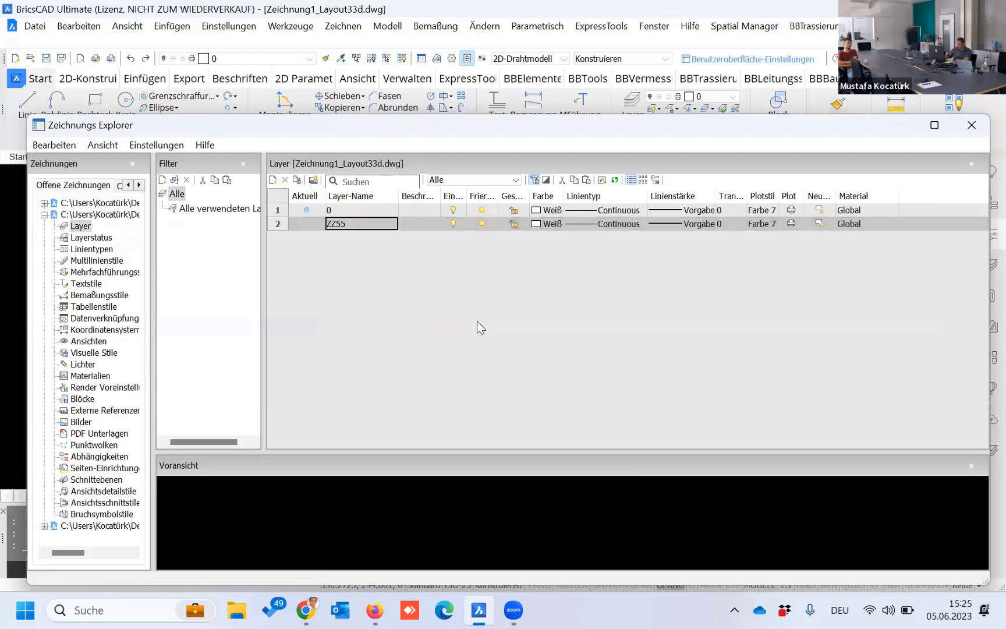
click(333, 226)
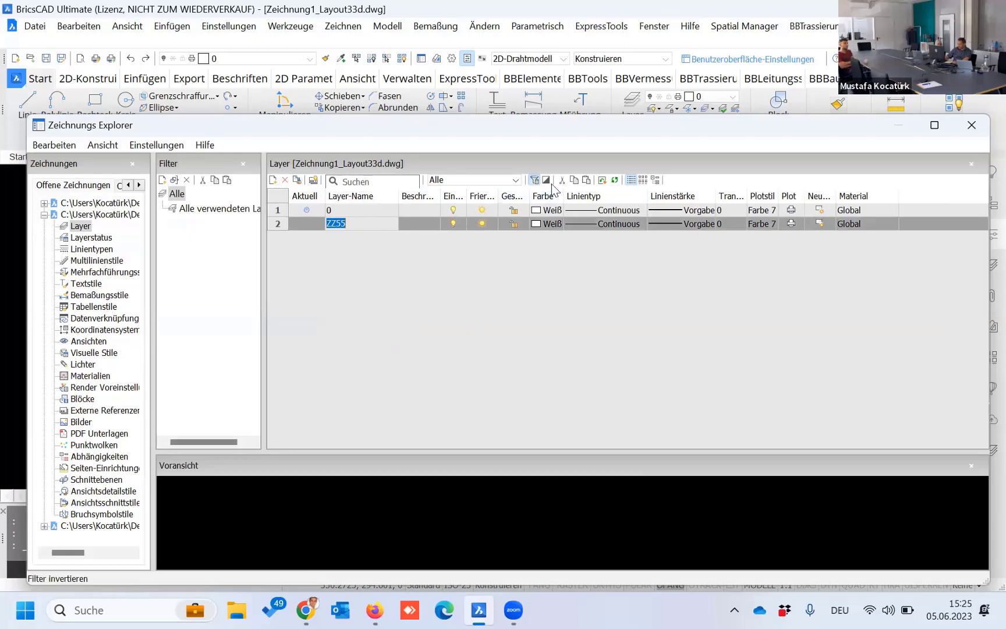
click(44, 215)
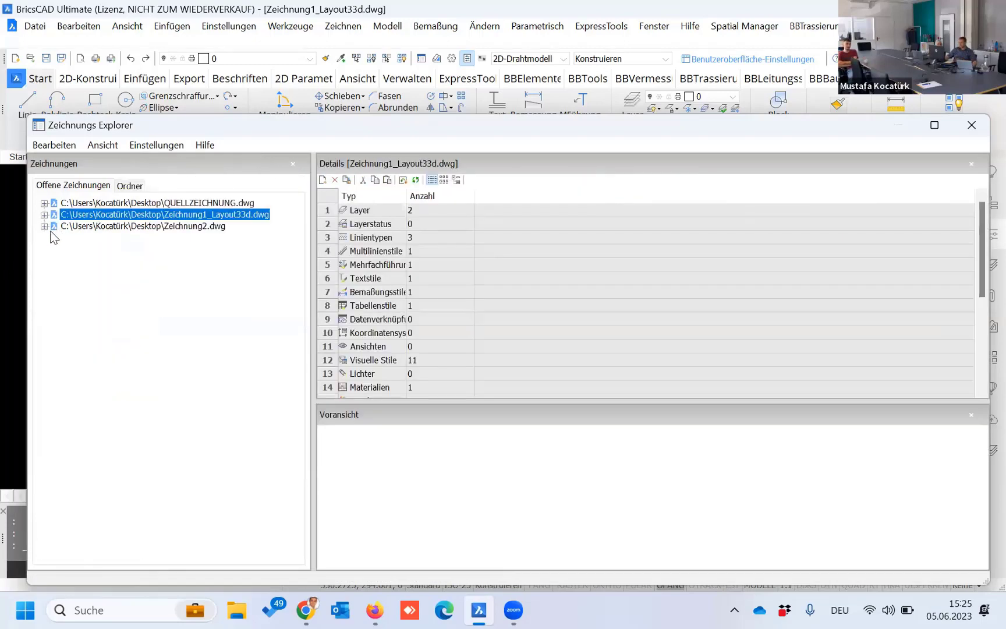
Step: Paste layer ZZ55 into Zeichnung2's layers and view its ISO-25 dimension style
click(45, 226)
click(88, 238)
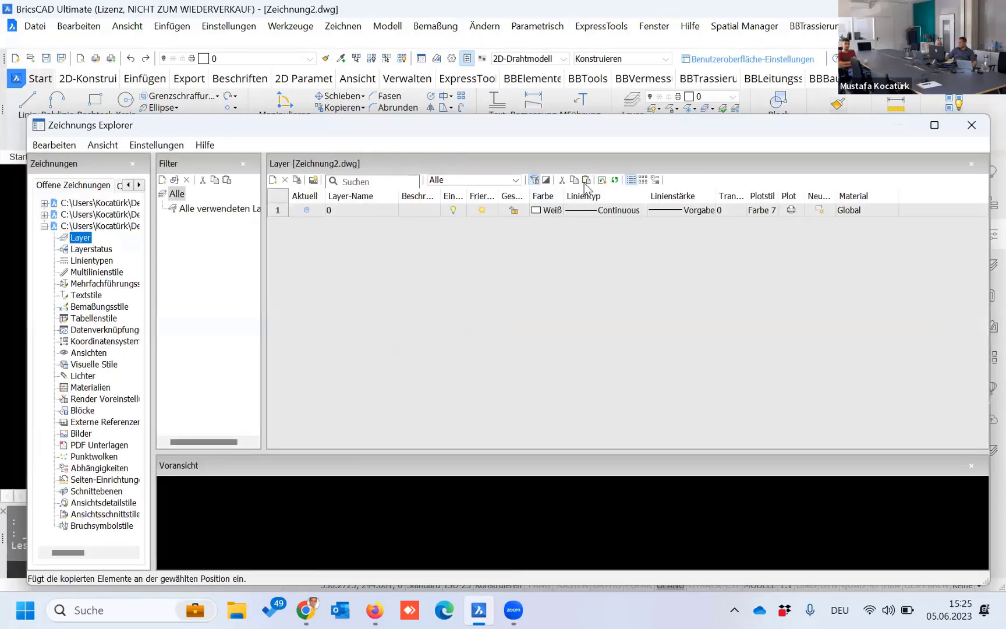
click(585, 180)
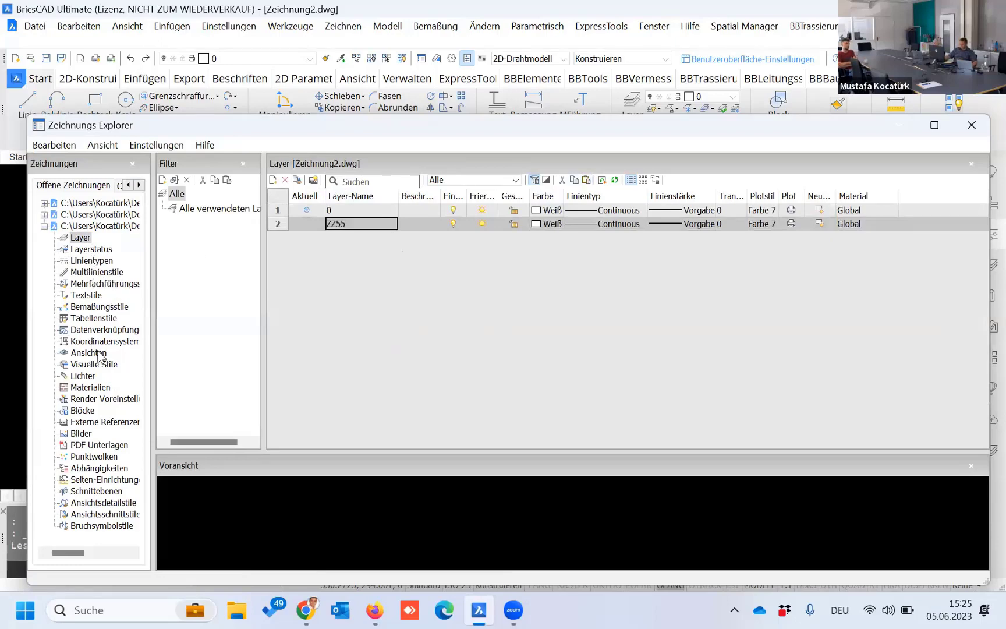
click(97, 306)
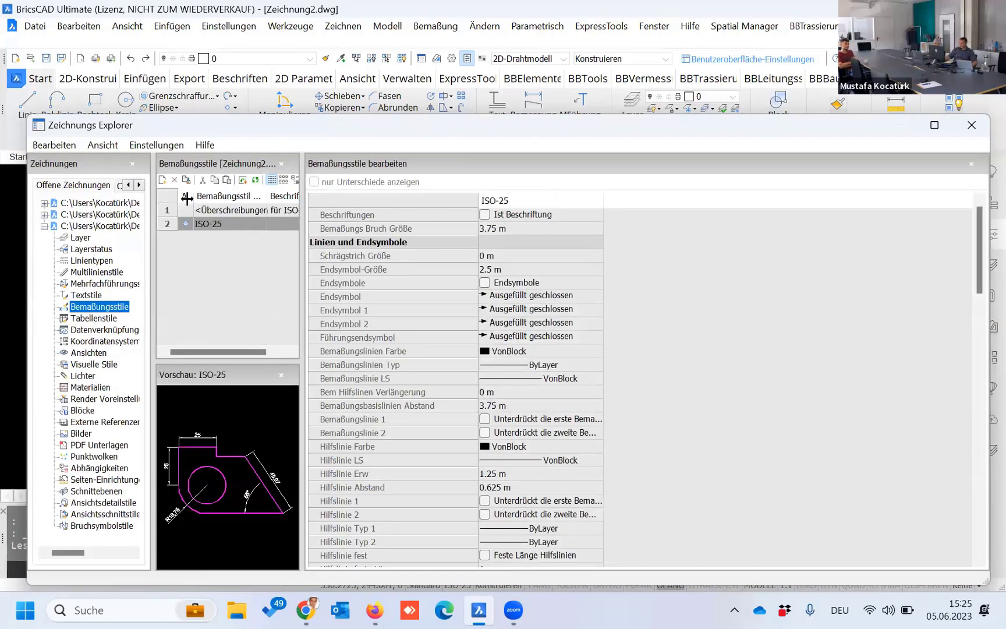
click(44, 214)
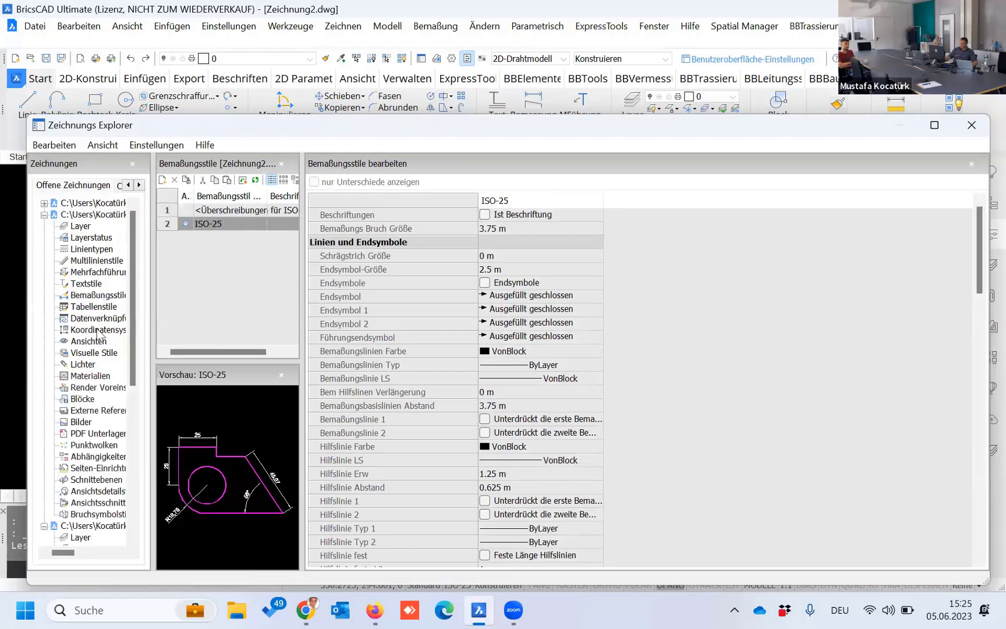
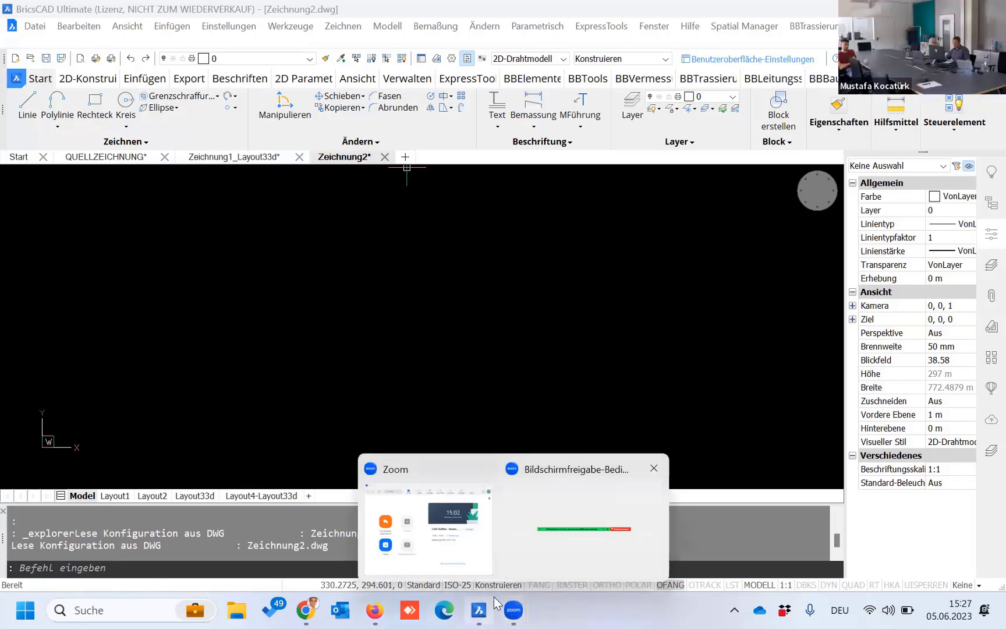
Step: Close the empty selection window and the Zoom previews to return to the drawing
click(527, 346)
click(569, 372)
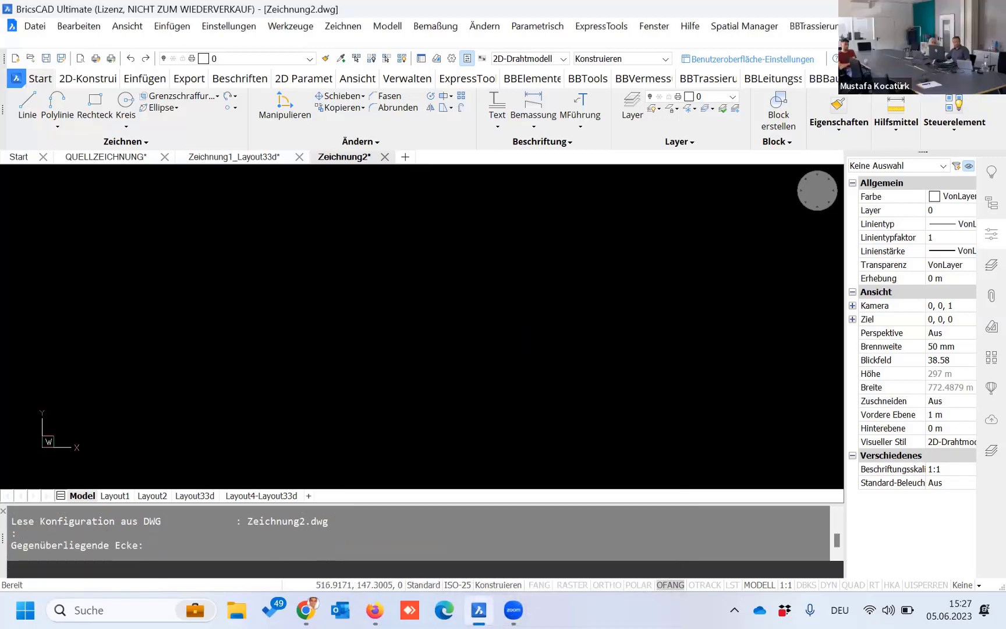
click(513, 610)
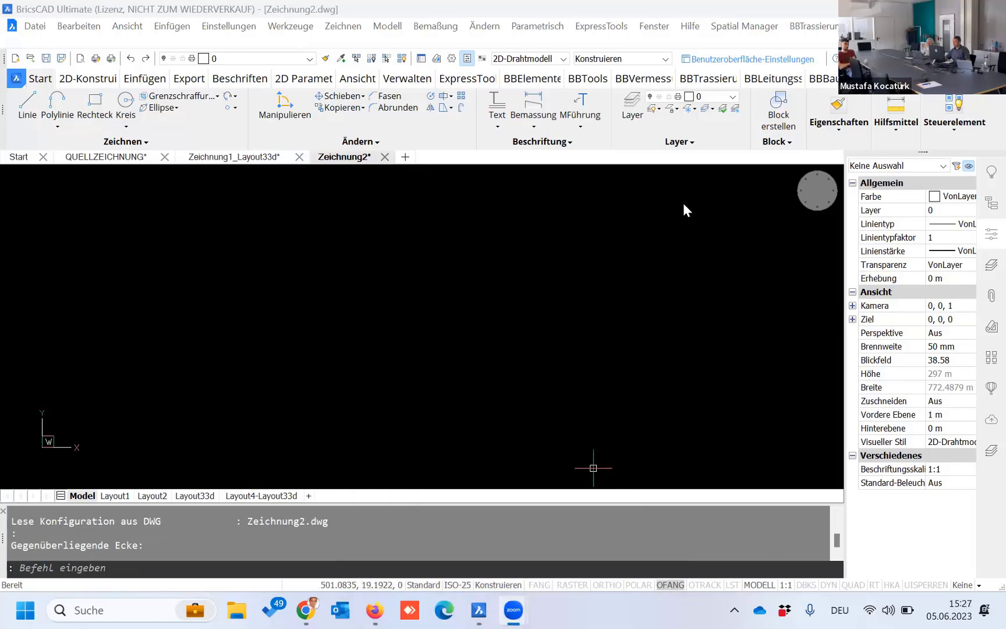
click(823, 175)
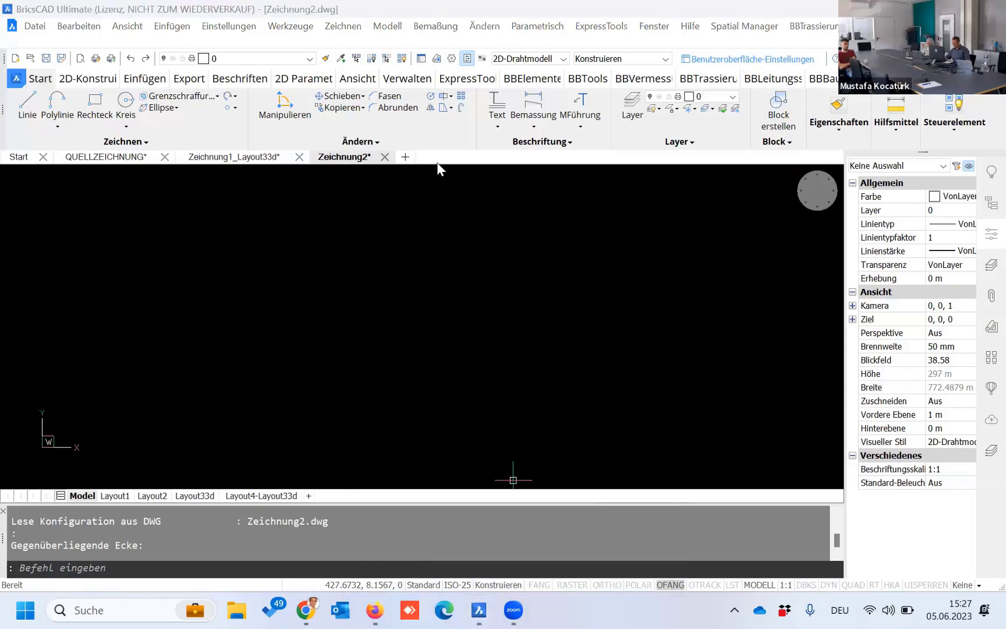
click(481, 249)
click(302, 464)
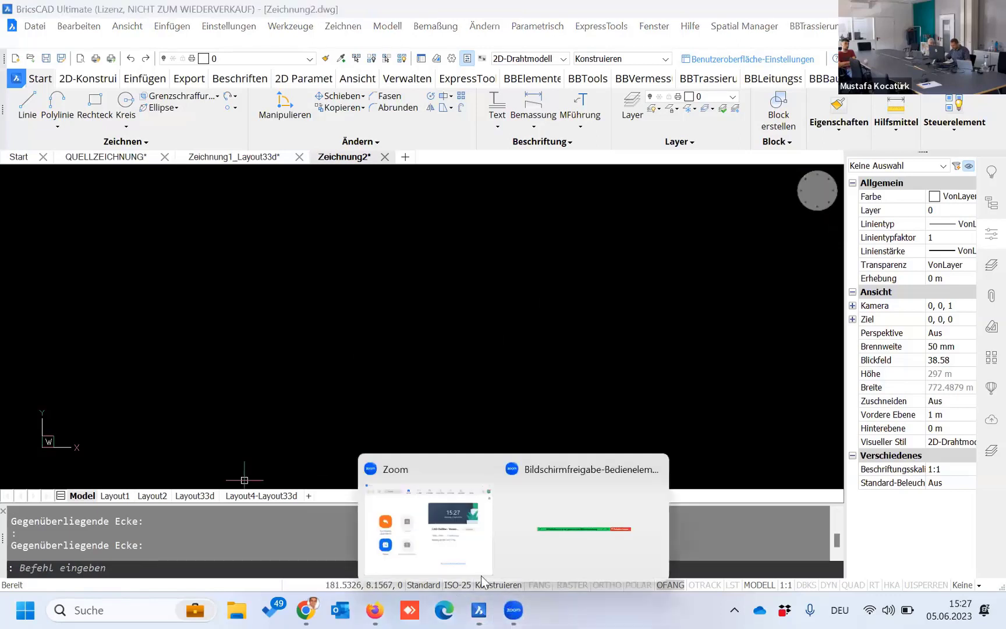
mouse_move(512, 610)
click(724, 126)
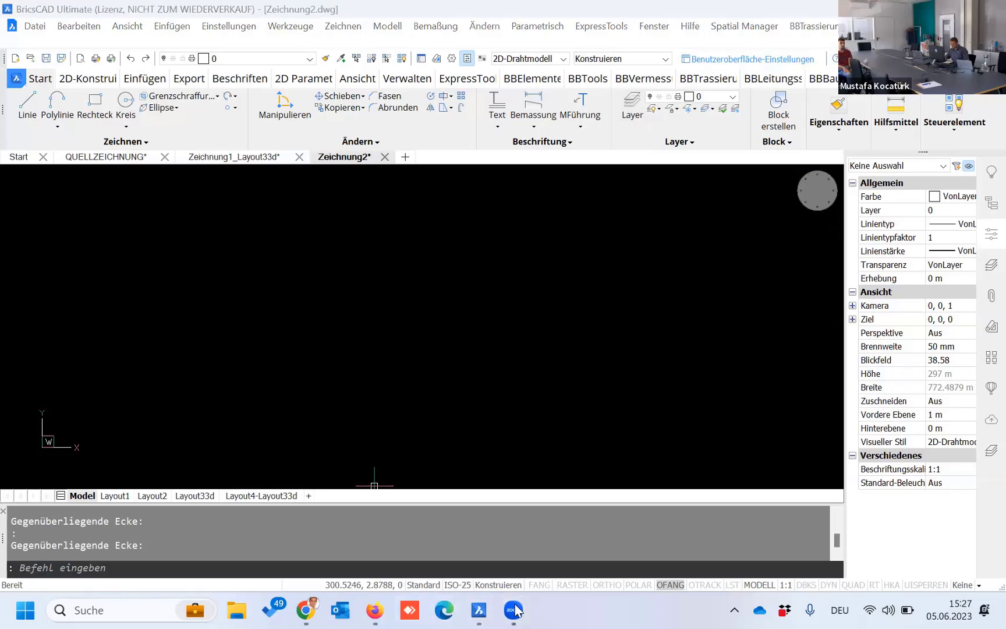
drag(345, 345, 498, 264)
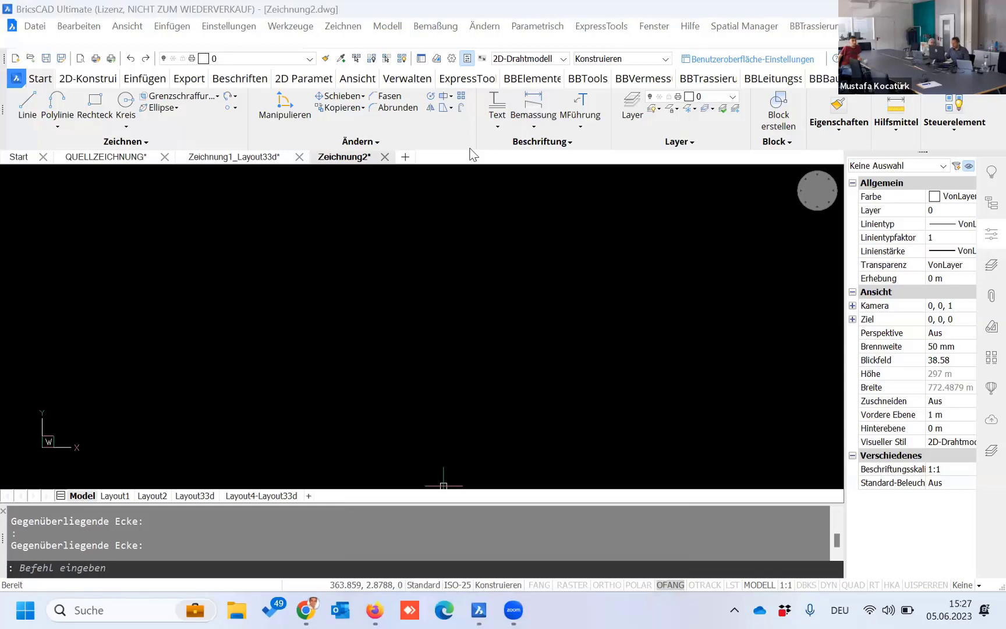
click(237, 381)
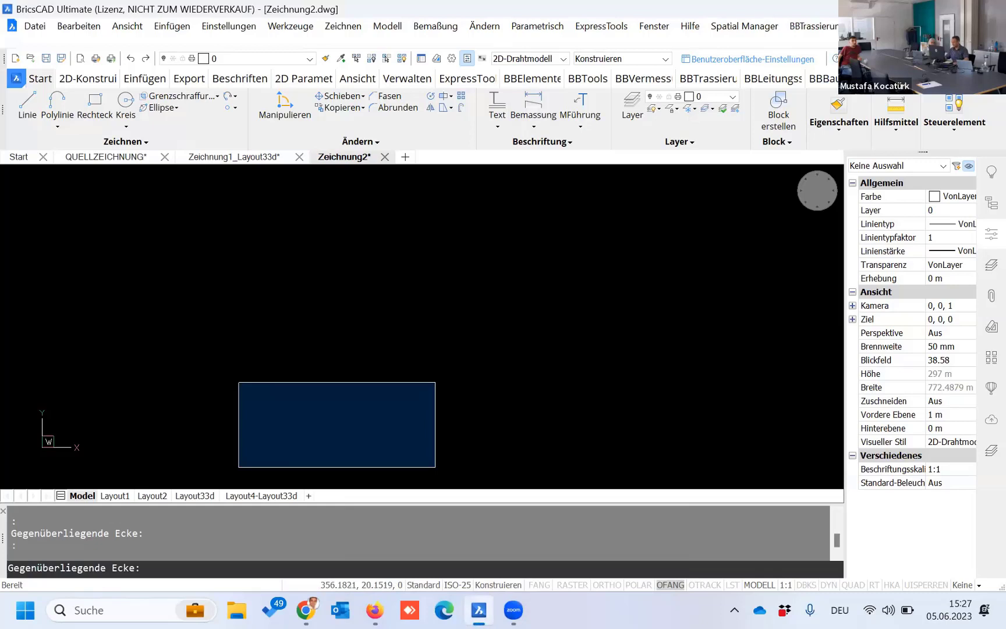
click(435, 467)
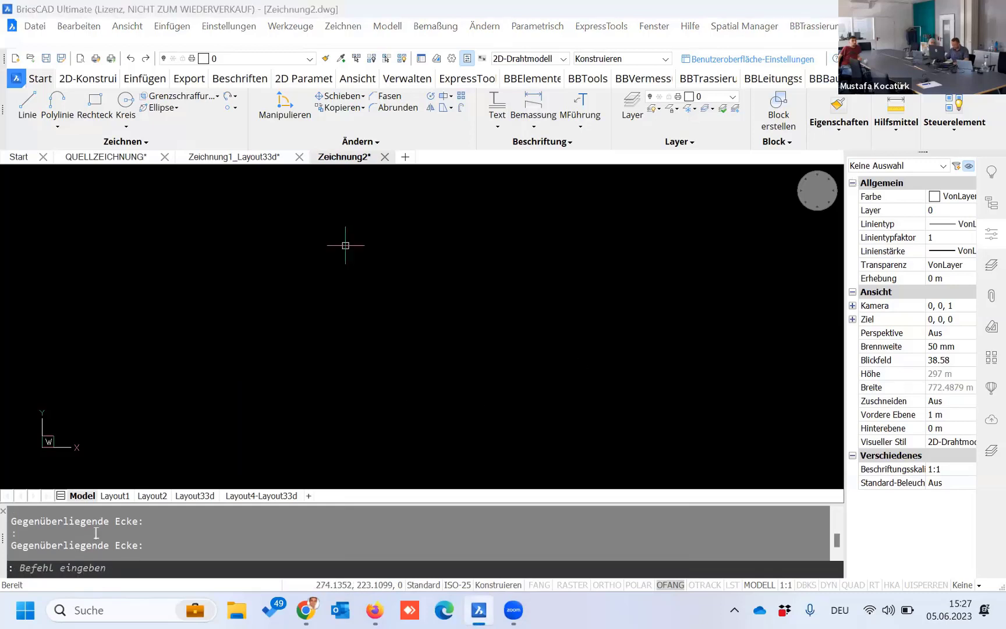
click(144, 568)
text(:http://www.lee-mac.com/steal.html)
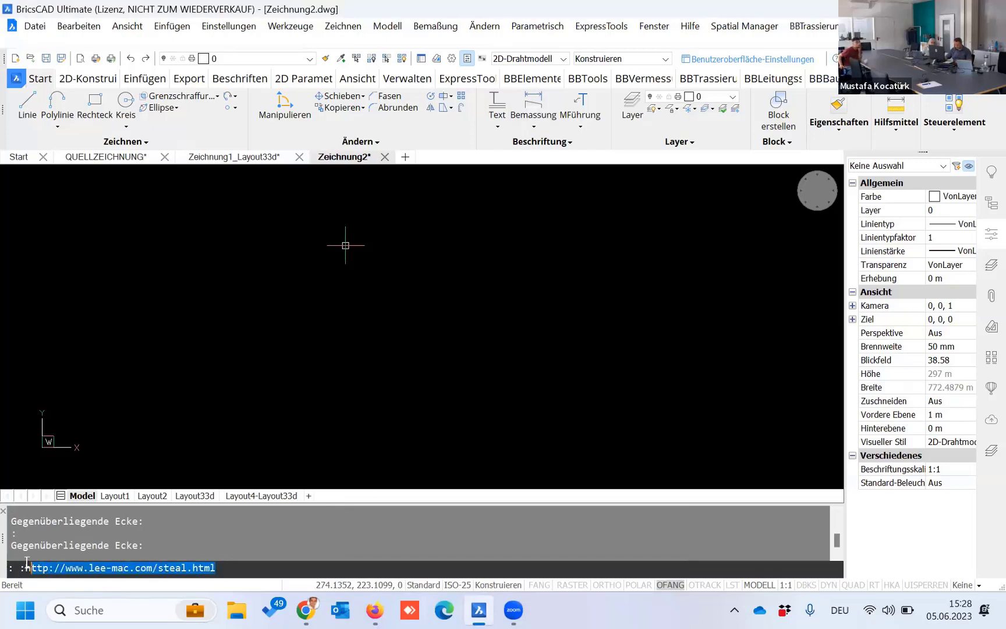
Step: Draw an MTEXT box and paste the steal.html link into it
key(Escape)
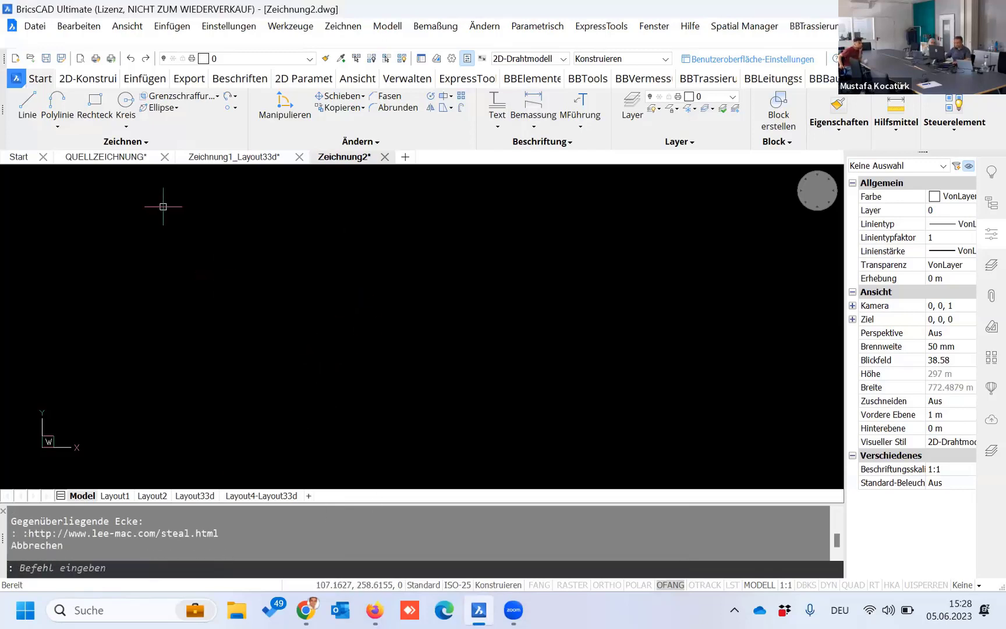
text(MTEXT)
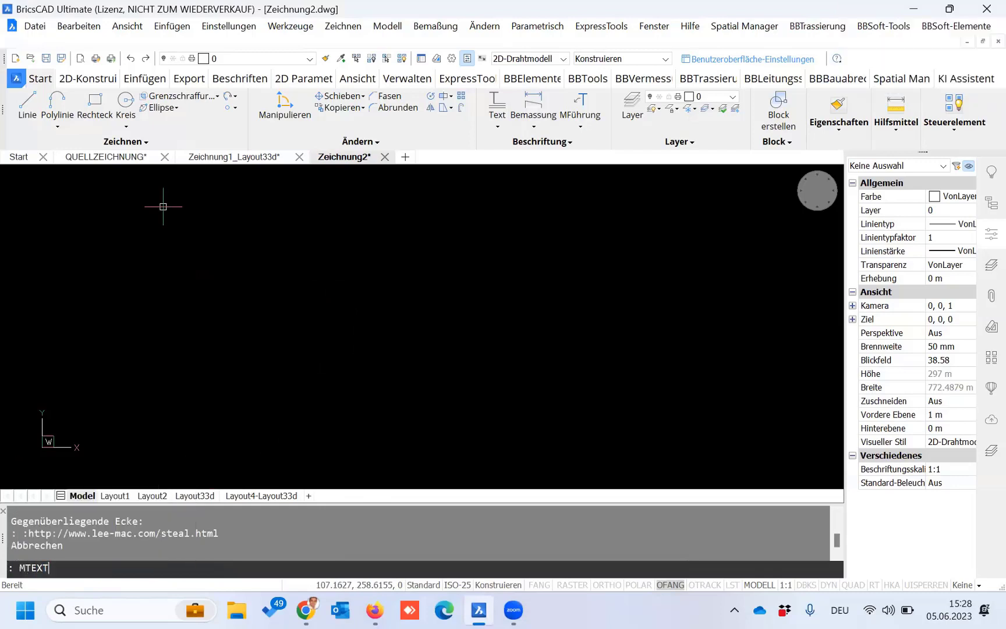
key(Return)
click(199, 245)
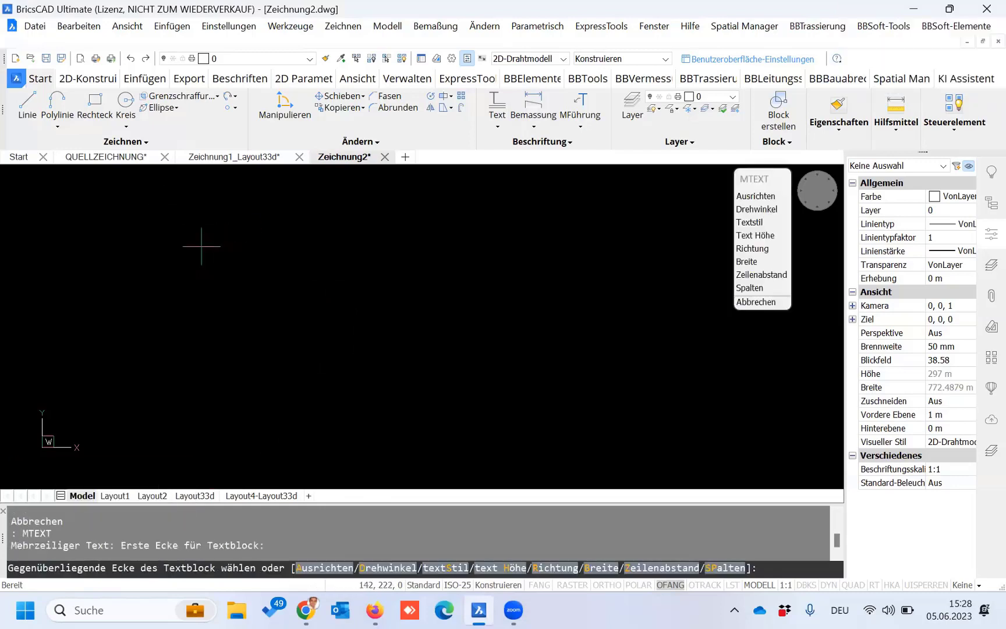
click(695, 417)
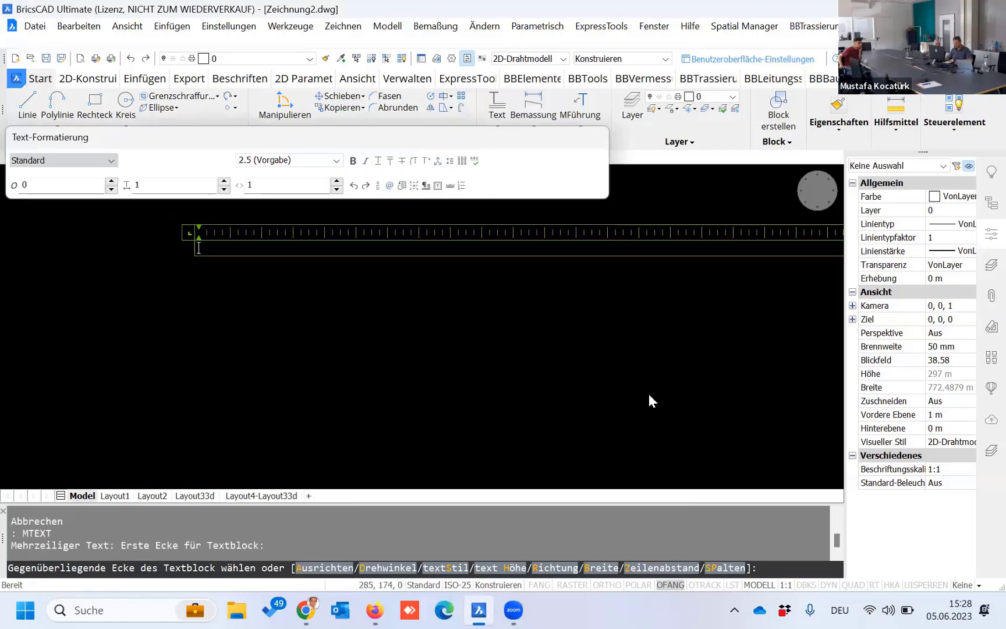
text(:http://www.lee-mac.com/steal.html)
Step: Finish the link text, zoom to extents, and reopen then close the text editor
click(505, 189)
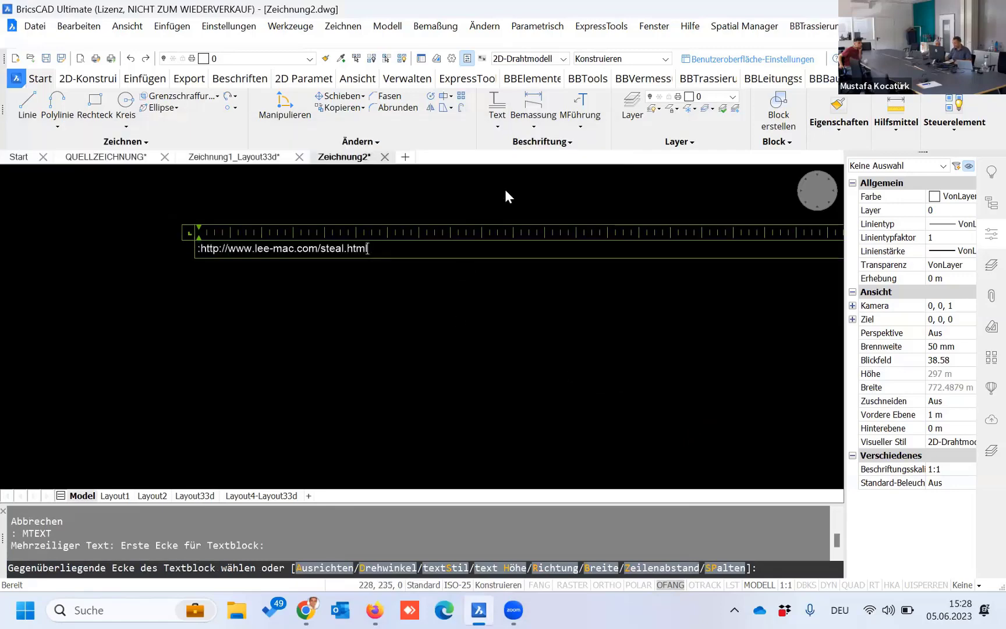
middle_click(473, 293)
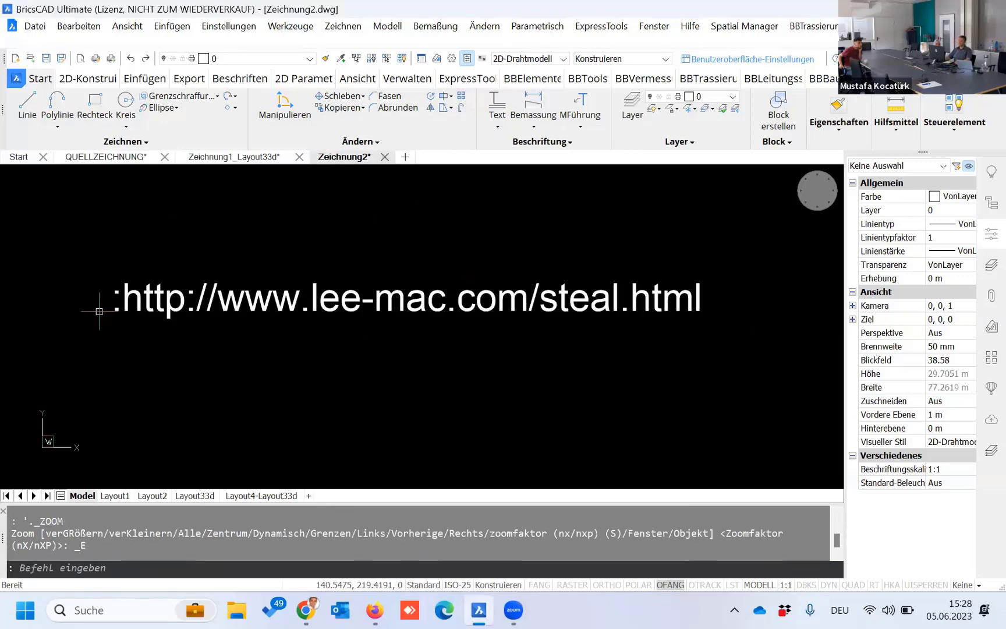
double_click(113, 299)
click(603, 393)
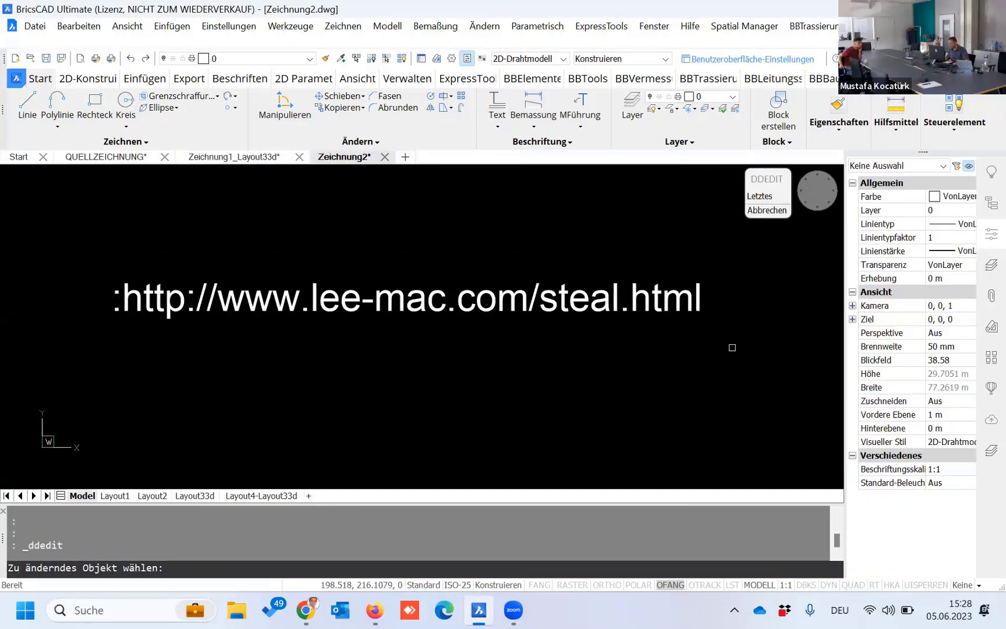
key(Escape)
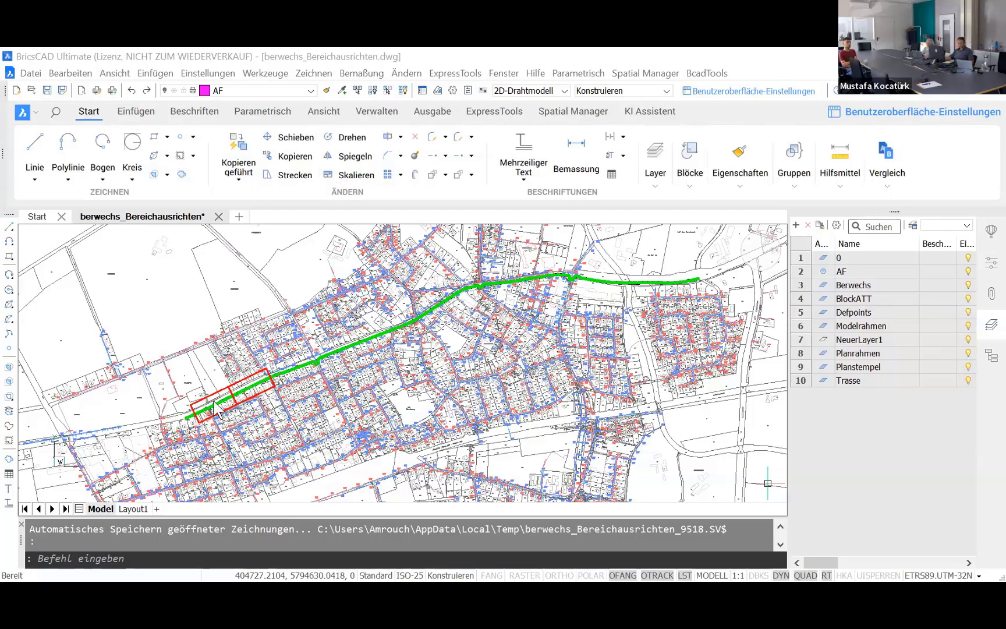
scroll(205, 423, up, 2)
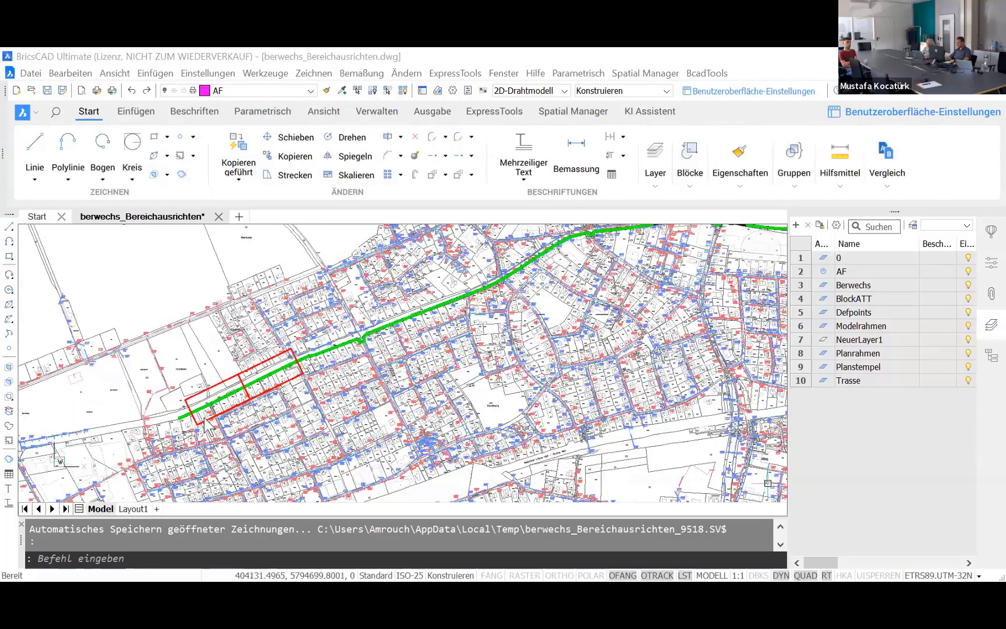
scroll(204, 419, up, 2)
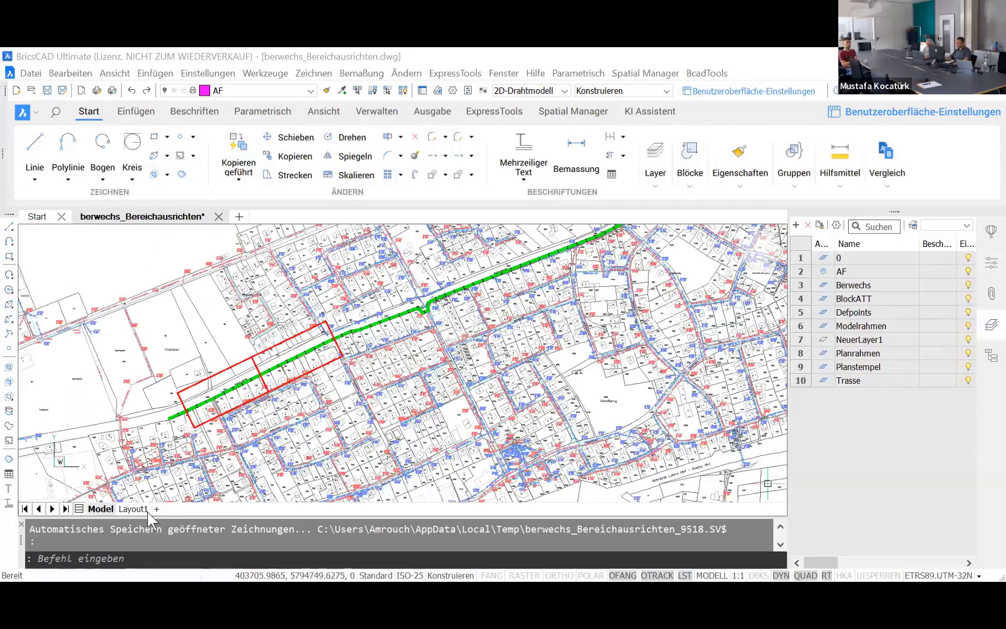
scroll(135, 520, down, 2)
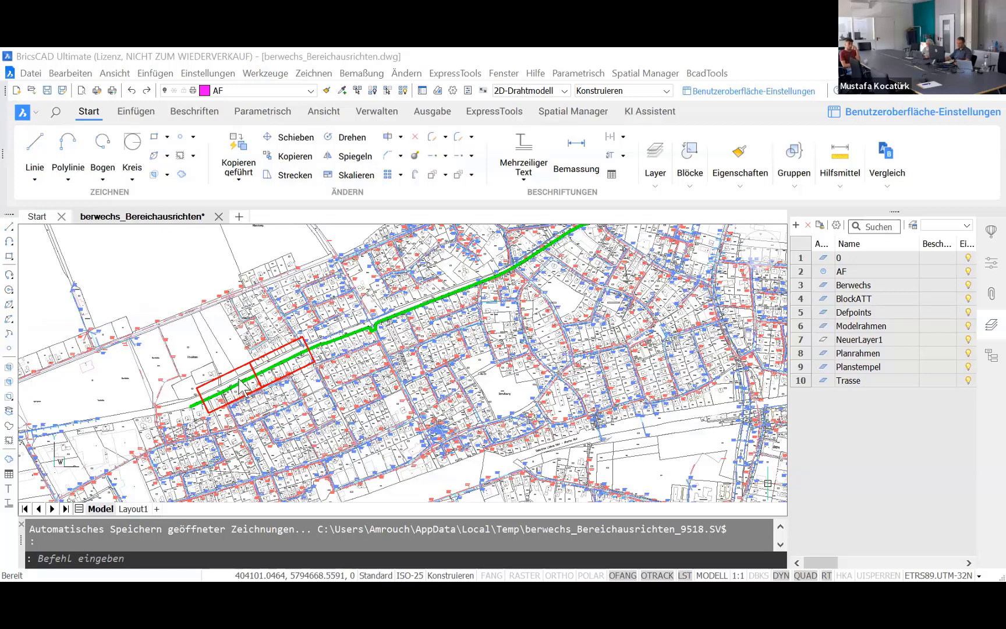
Step: Switch to Layout1 and choose 'Erzeuge 2 AFenster' from Papierbereich-Ansichten
click(131, 510)
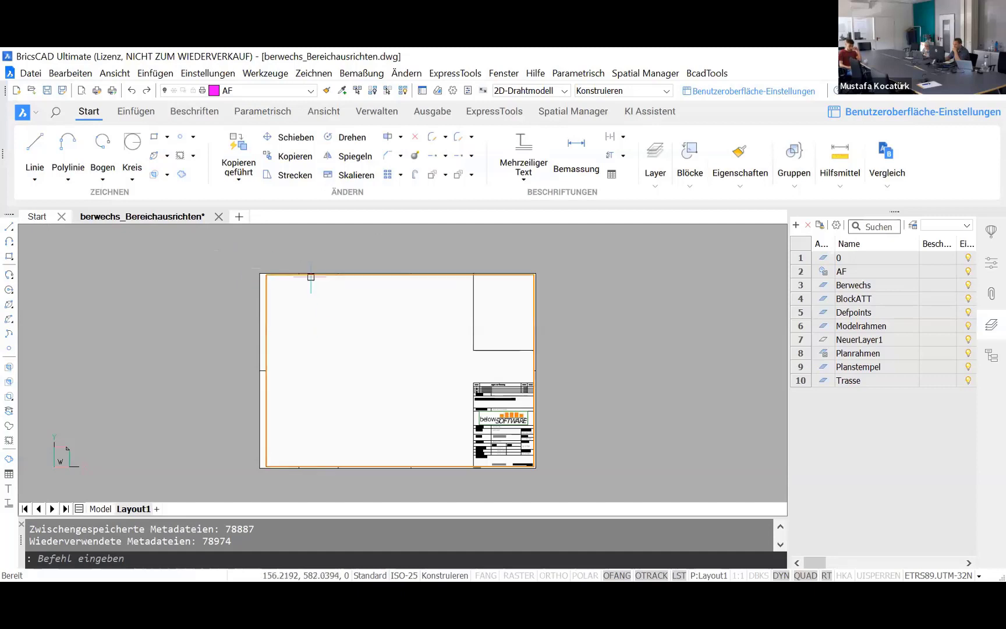
scroll(318, 326, up, 2)
scroll(269, 305, down, 2)
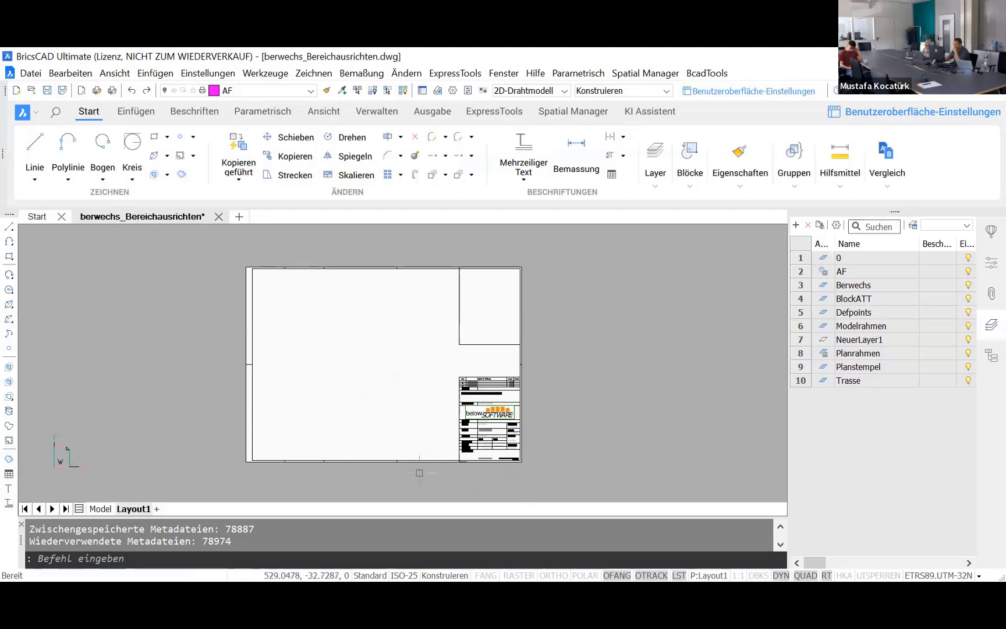
click(117, 73)
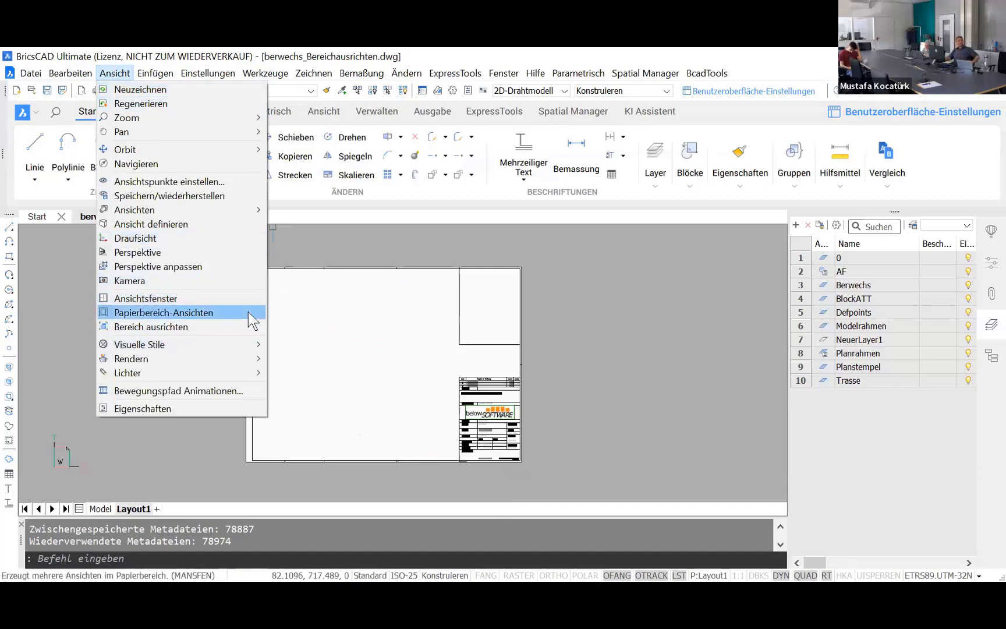
click(199, 298)
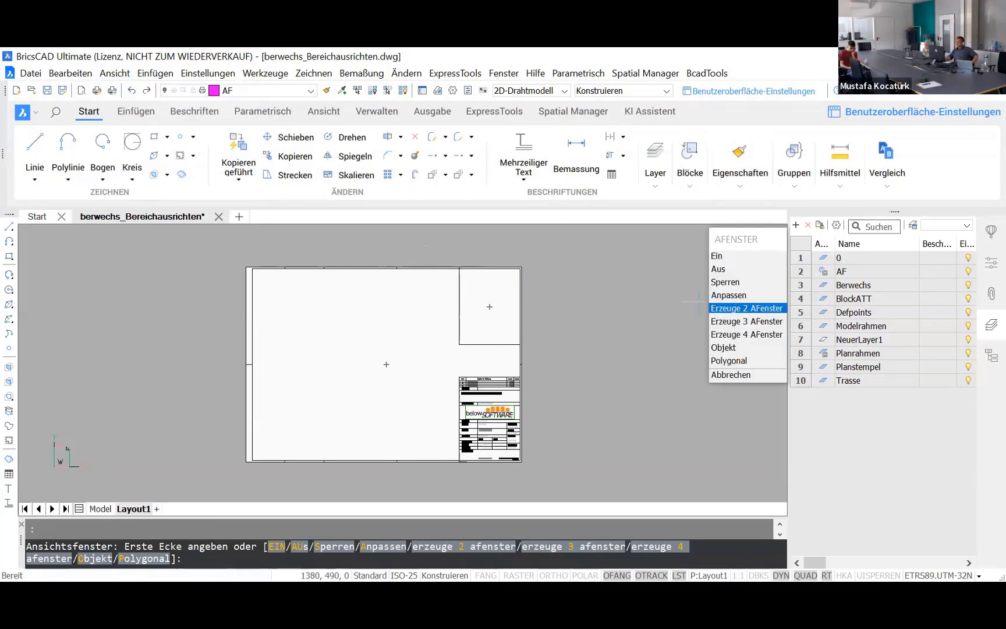
click(747, 308)
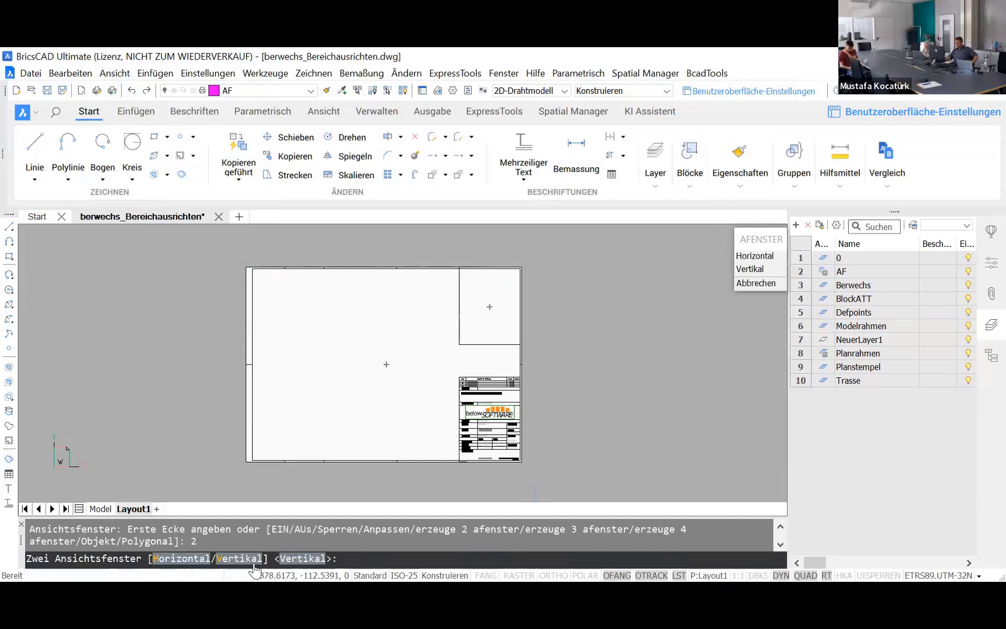
Step: Arrange the two viewports horizontally and set their first corner at the sheet's inner corner
click(168, 561)
scroll(270, 269, up, 5)
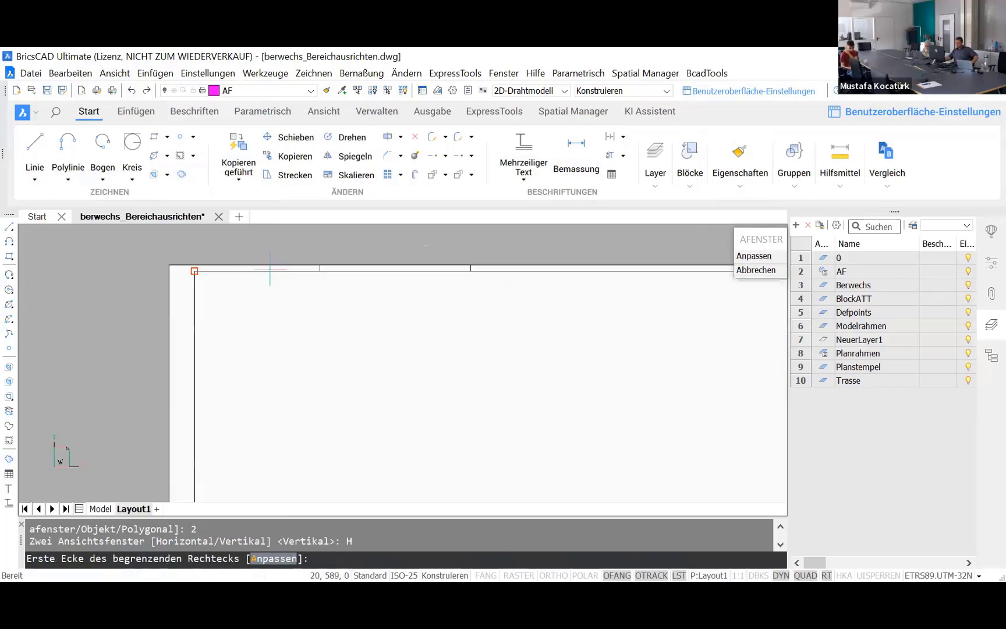
click(194, 271)
scroll(194, 270, down, 5)
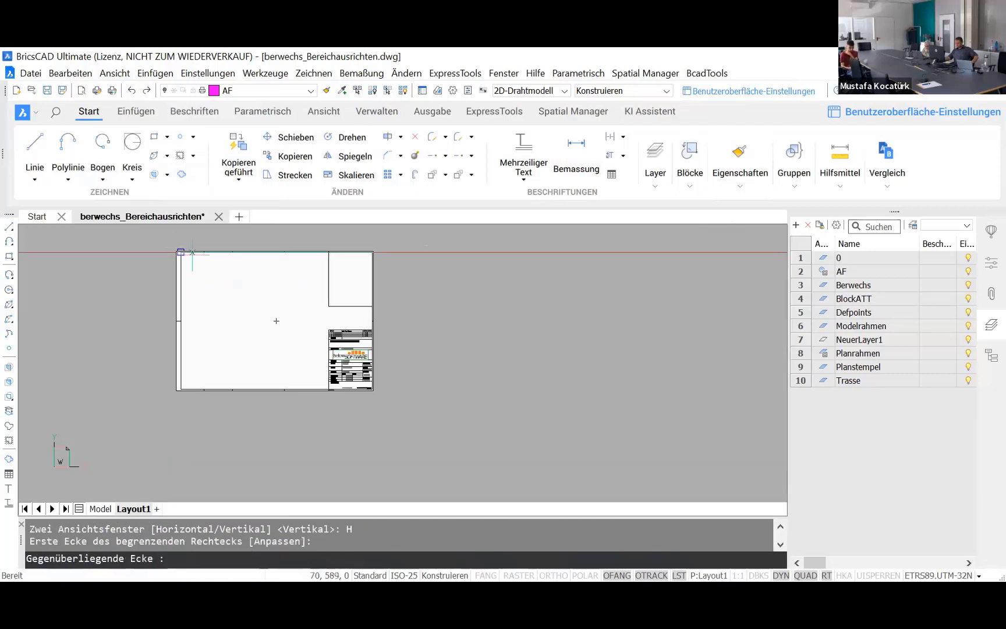
scroll(364, 420, up, 4)
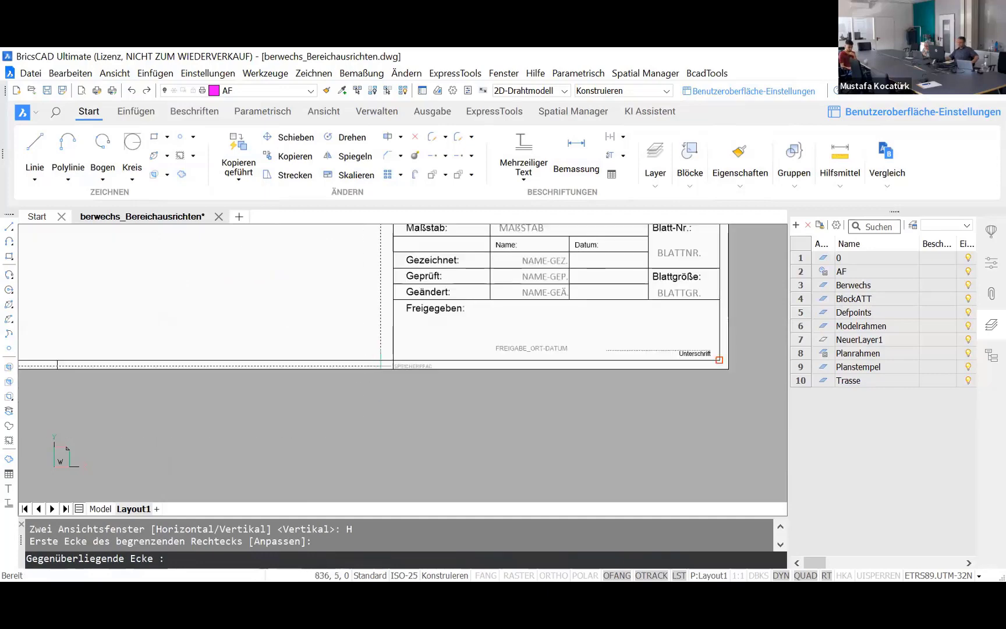
scroll(369, 361, up, 2)
scroll(369, 361, up, 1)
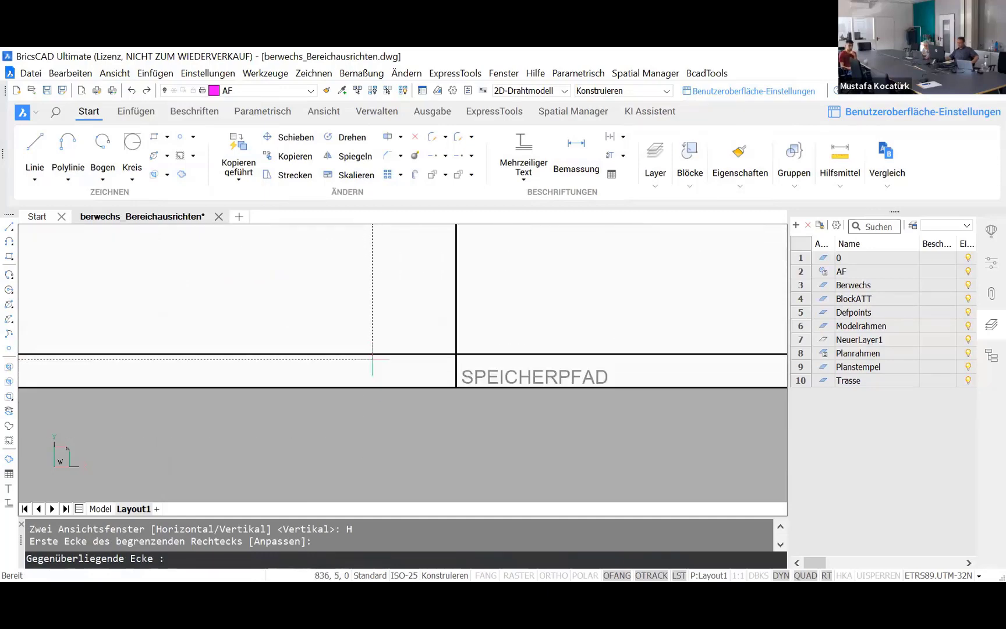
Step: Snap the viewports' opposite corner to the title-block line with Nächsten fangen
shift+right_click(375, 354)
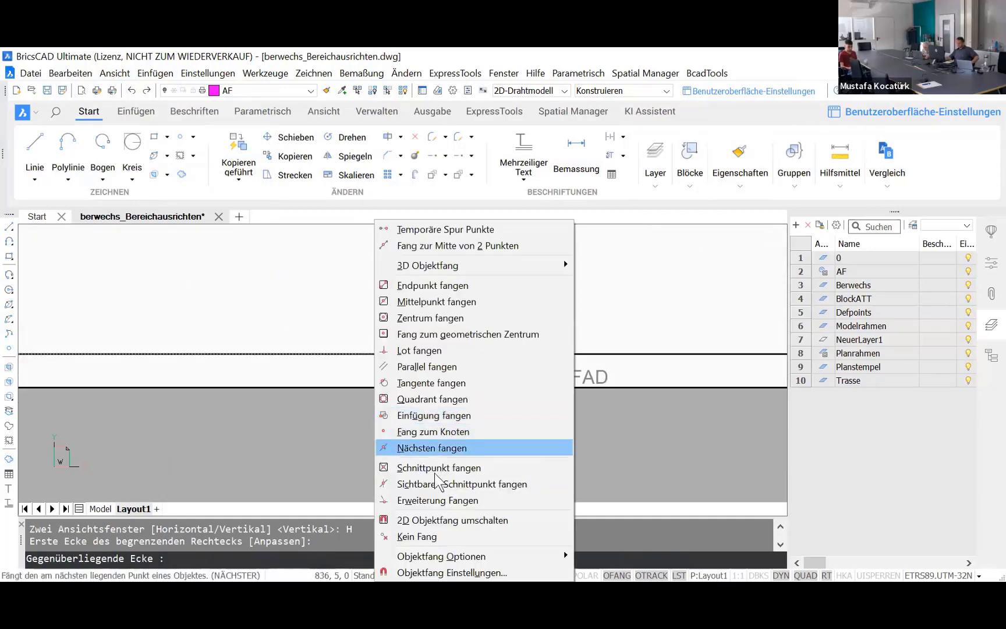
click(428, 452)
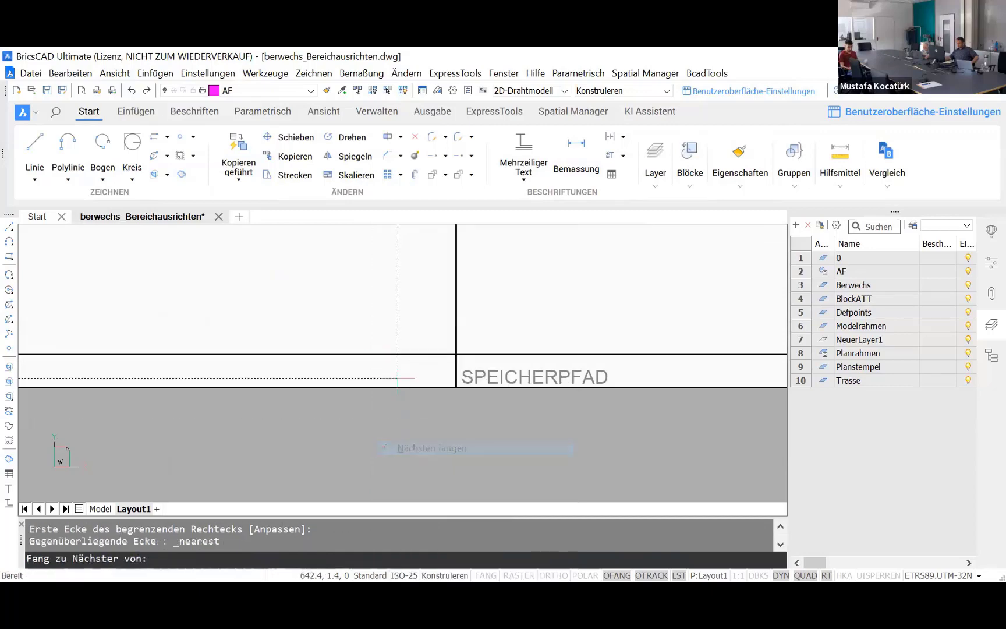
click(385, 349)
scroll(385, 350, down, 1)
scroll(408, 379, down, 2)
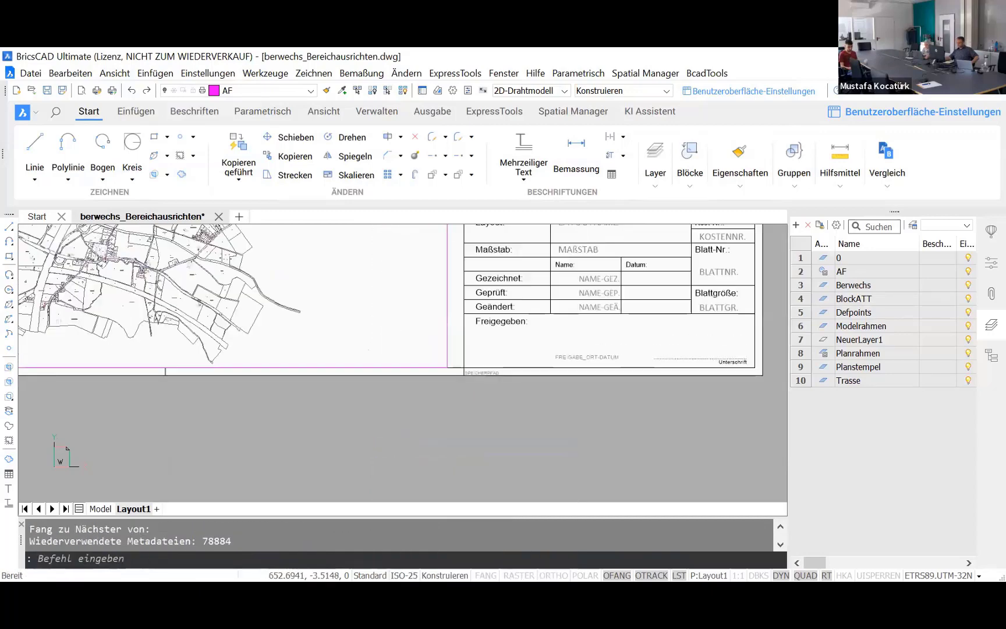
scroll(419, 396, down, 1)
scroll(425, 406, down, 1)
scroll(425, 406, down, 1)
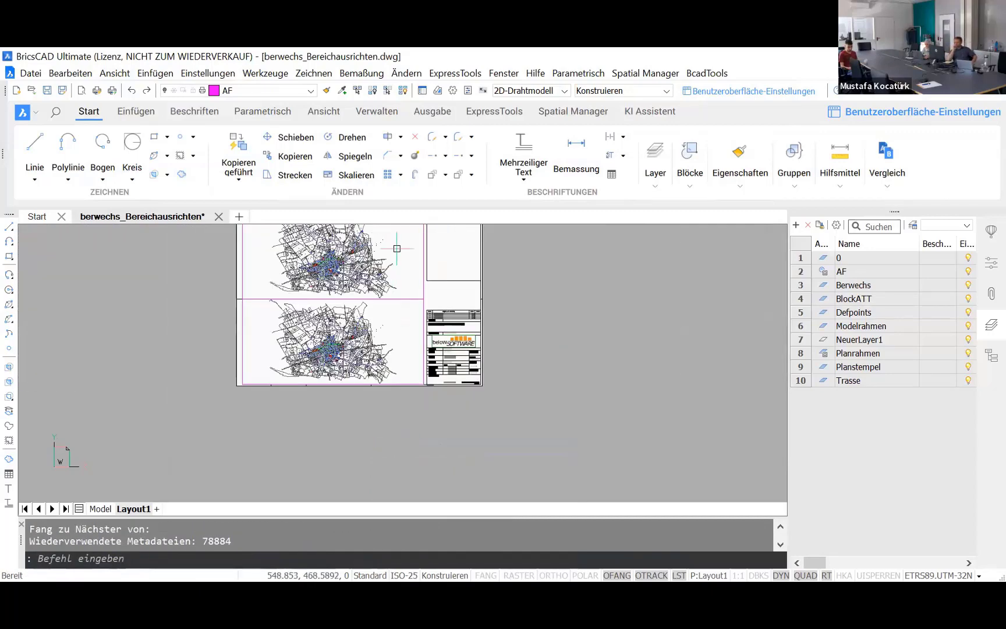
scroll(424, 373, up, 1)
scroll(424, 366, down, 1)
Step: Enter the top map viewport and zoom in on the map
scroll(352, 283, up, 1)
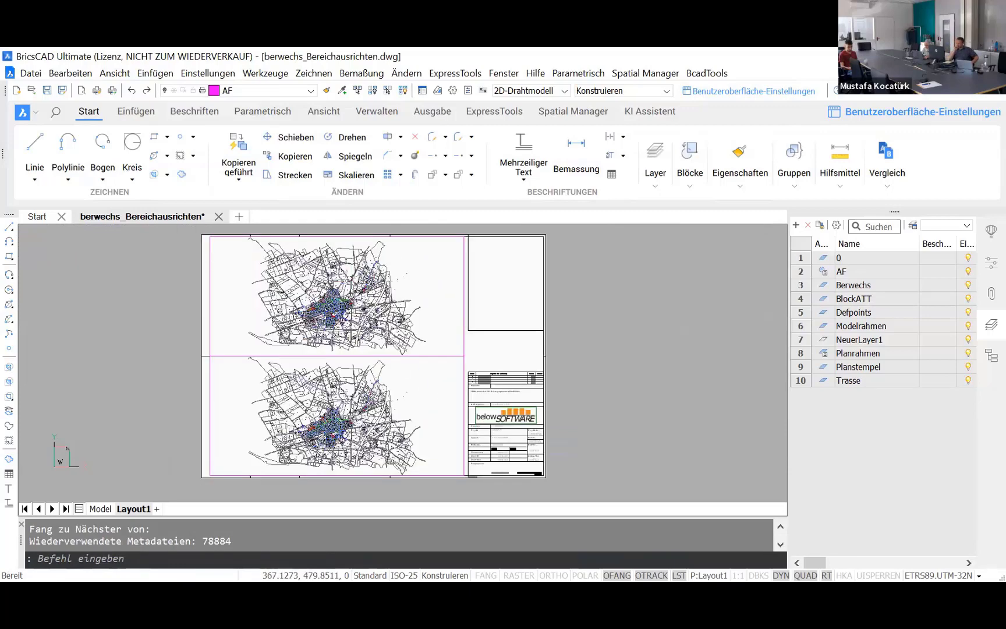
scroll(352, 283, up, 1)
double_click(452, 270)
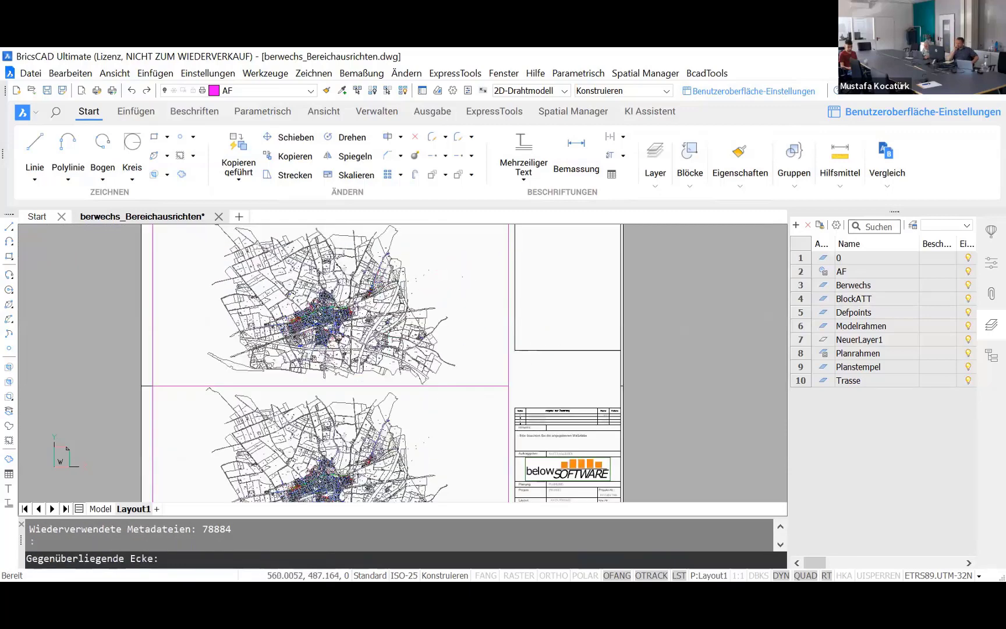
scroll(282, 287, up, 2)
scroll(283, 287, up, 2)
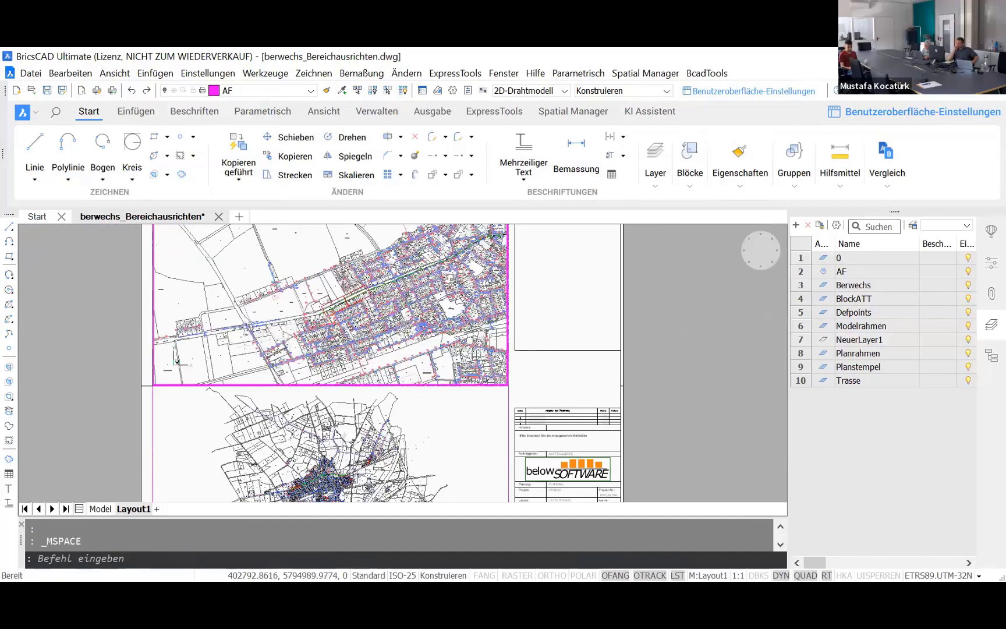
scroll(283, 287, up, 2)
scroll(282, 287, up, 1)
scroll(283, 287, up, 1)
scroll(291, 347, up, 1)
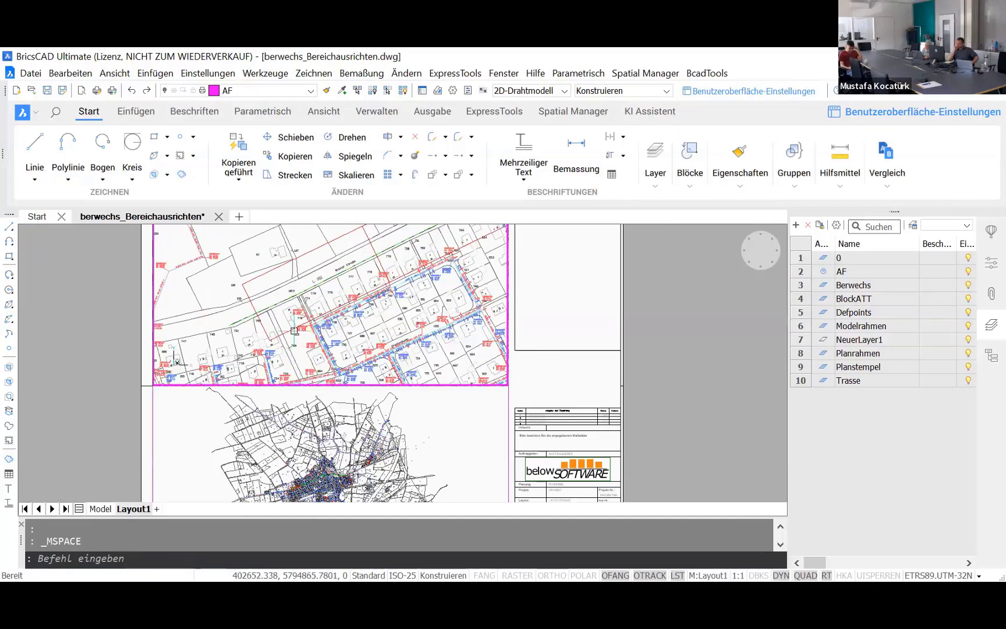
scroll(303, 324, up, 1)
scroll(291, 288, up, 1)
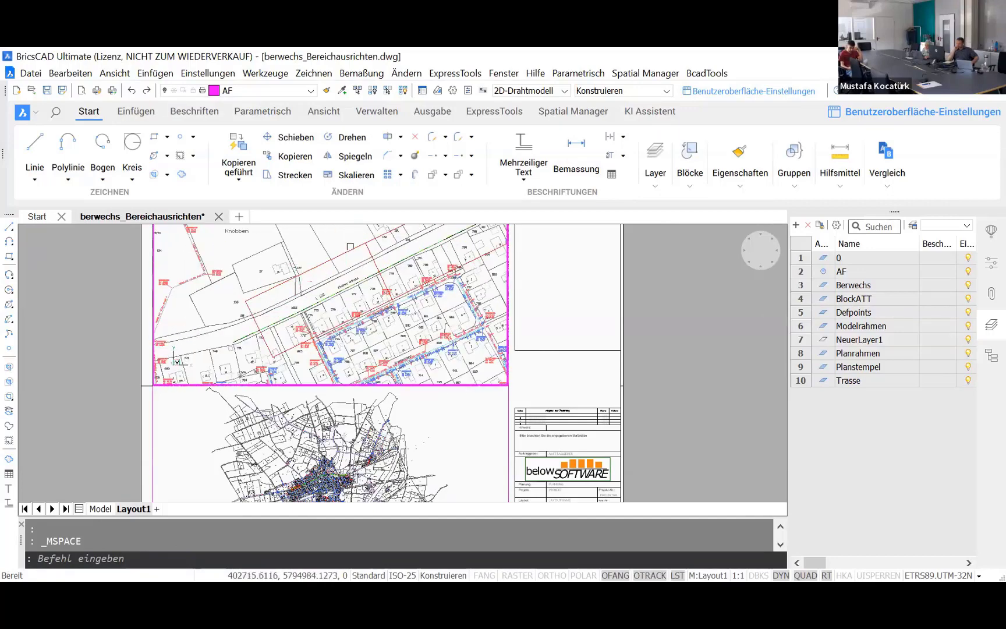
Step: Return to paper space and select, then deselect, the top viewport
double_click(539, 373)
scroll(530, 385, down, 1)
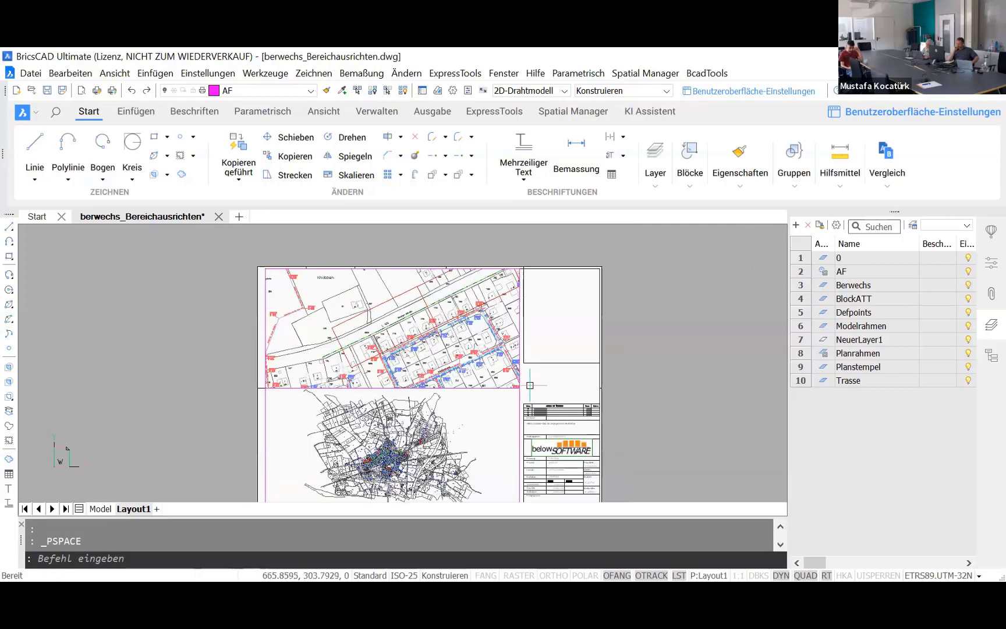
scroll(510, 370, up, 1)
click(524, 326)
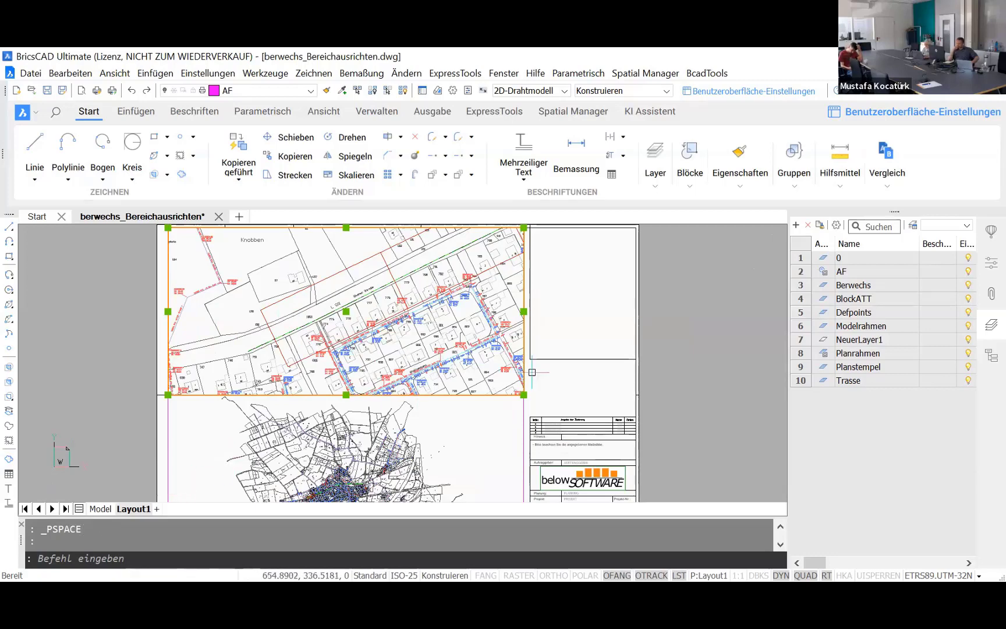
key(Escape)
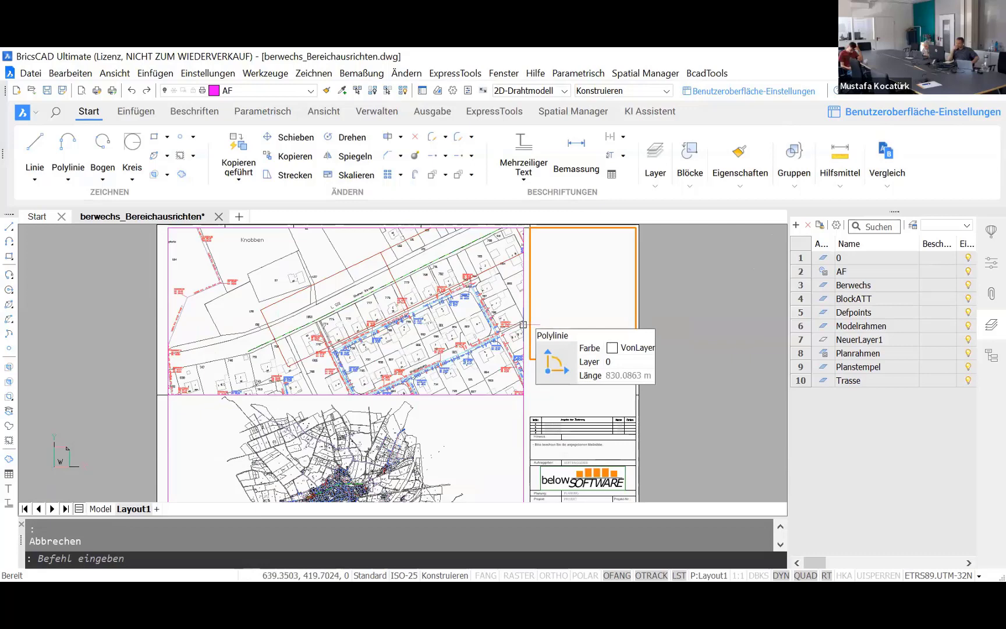
Step: Set the top viewport's Benutzerdefinierte Skalierung to 4 and leave the viewport
double_click(318, 261)
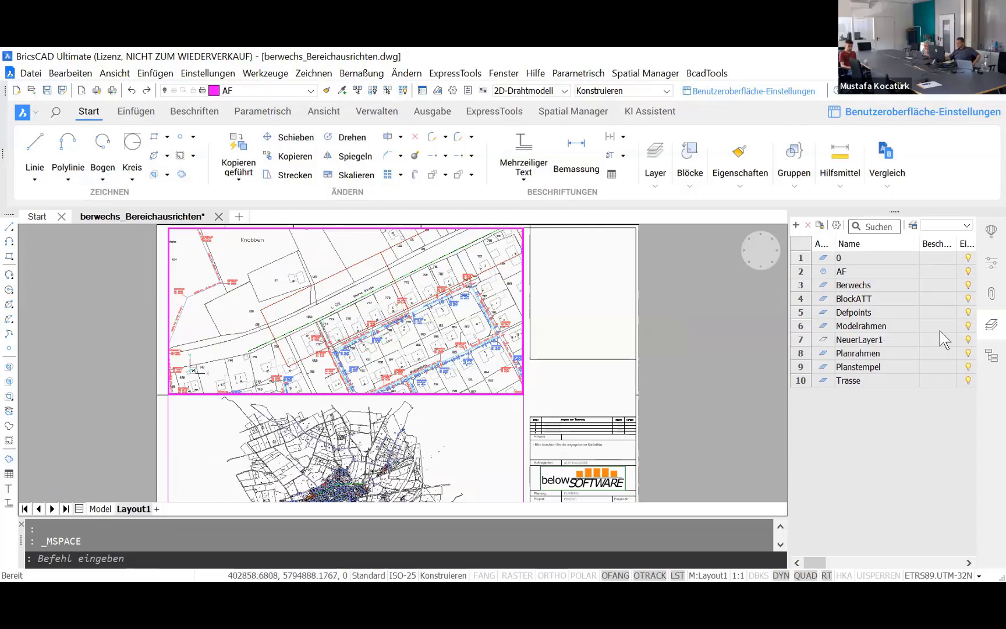
click(991, 267)
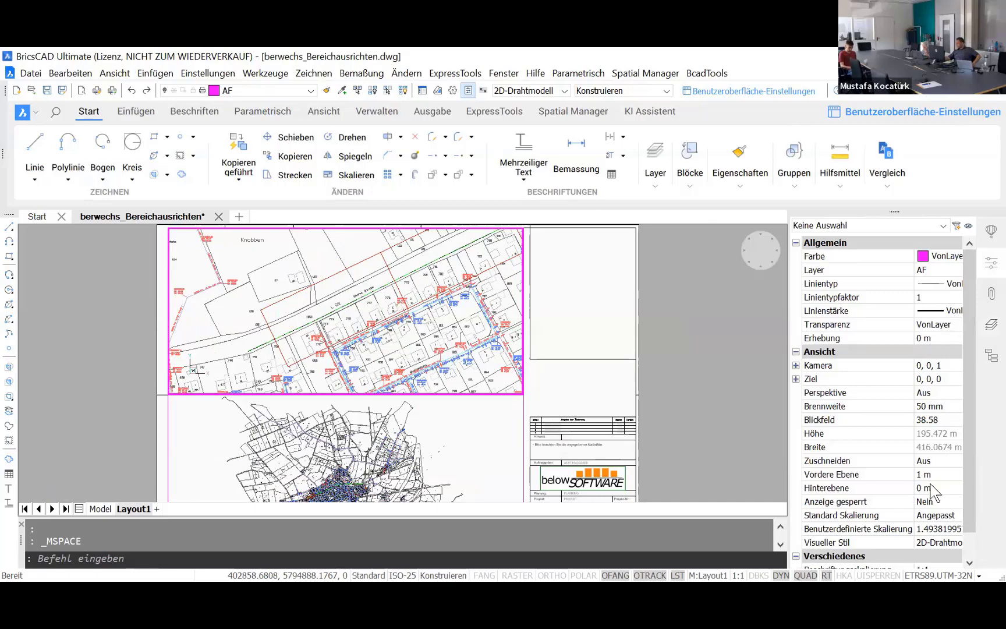
scroll(931, 495, down, 1)
click(939, 504)
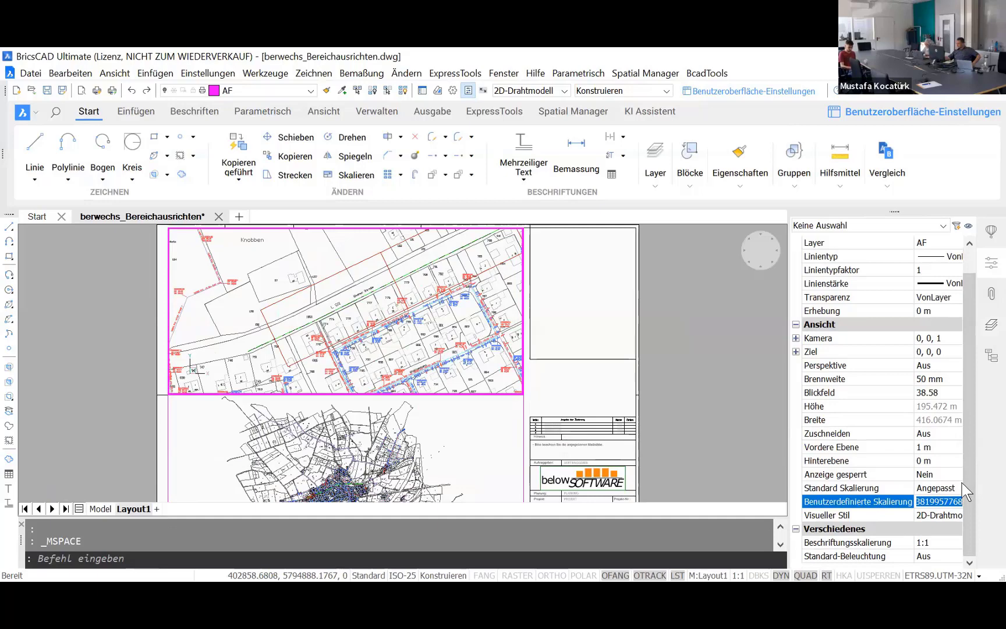
text(4)
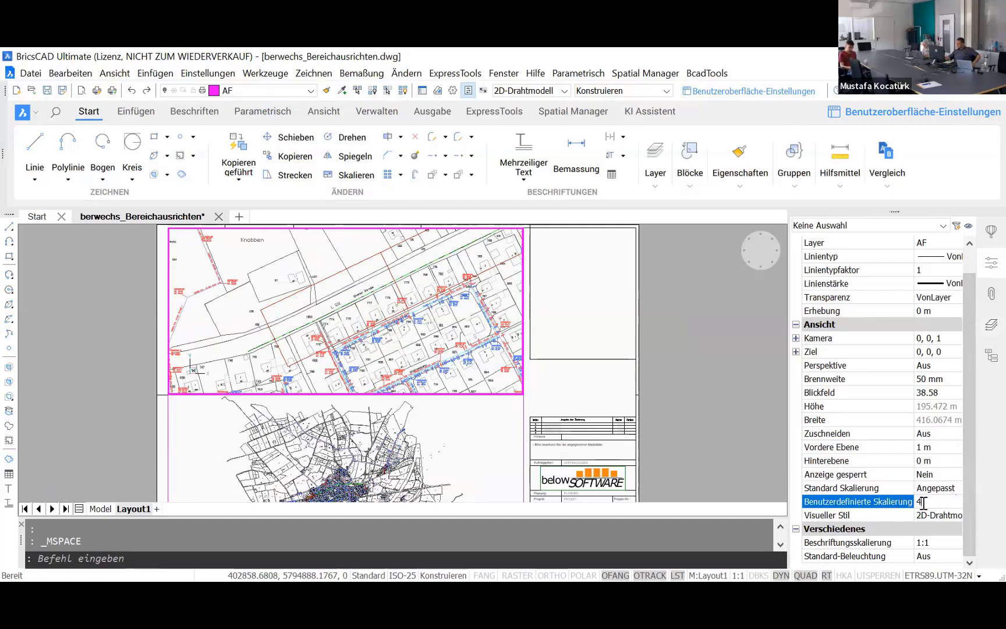
key(Return)
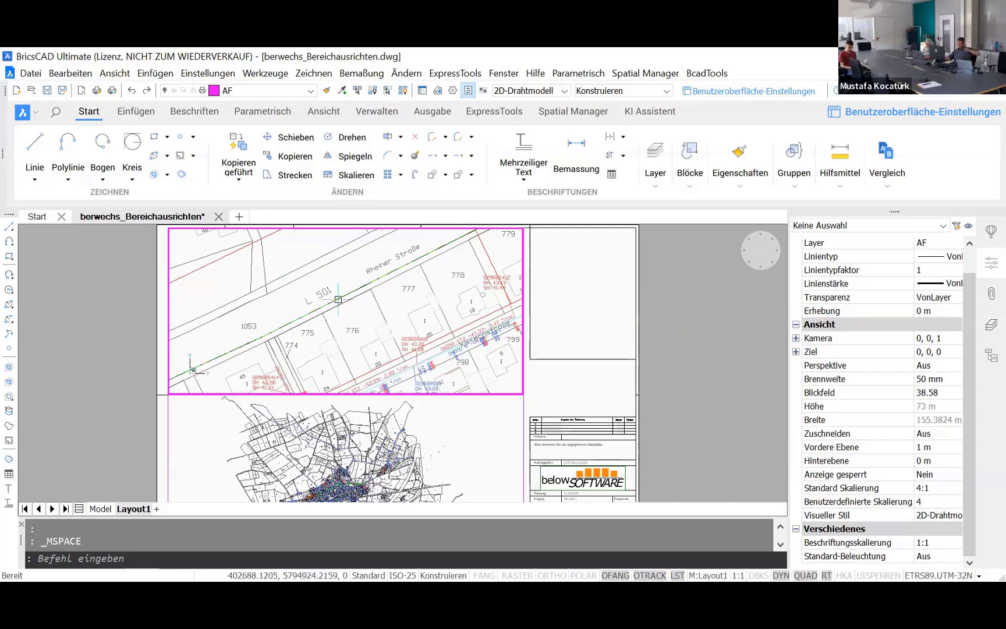
double_click(66, 449)
scroll(369, 337, down, 1)
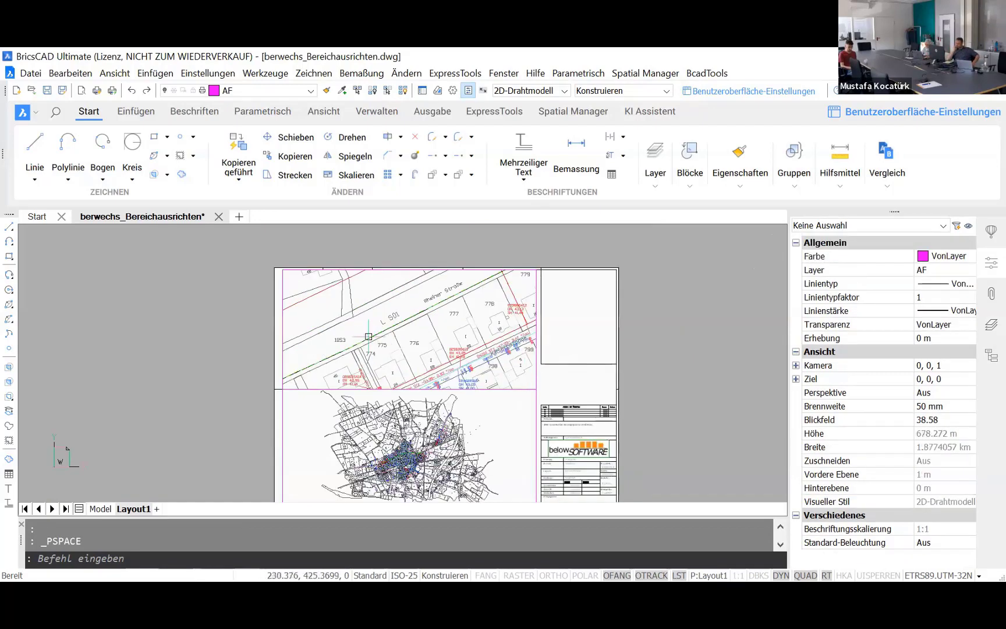
scroll(370, 326, up, 1)
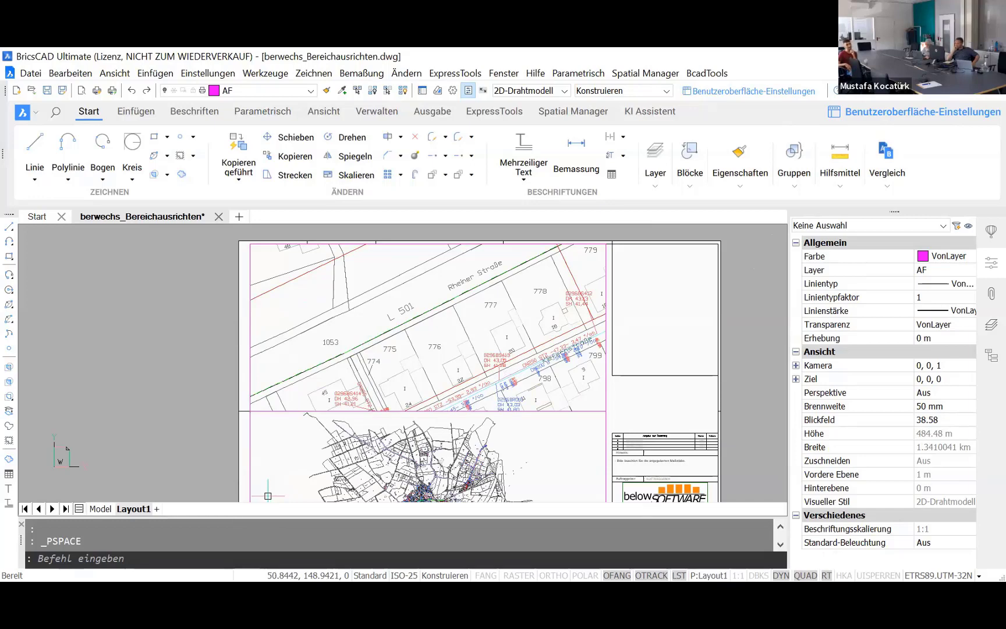
Step: In Model space, erase the left and right red frame rectangles, then return to Layout1
click(99, 509)
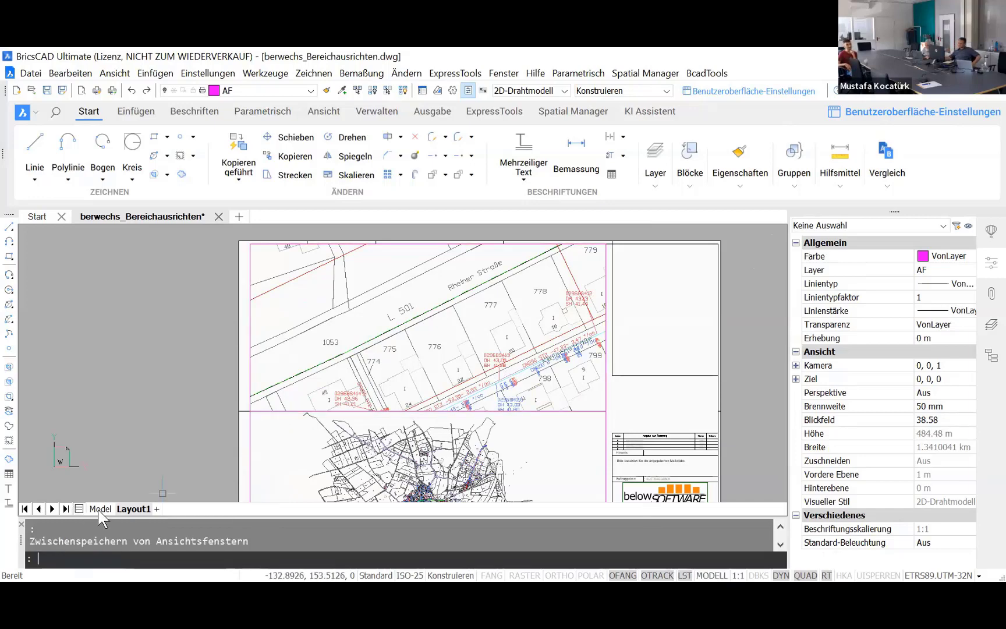
click(367, 305)
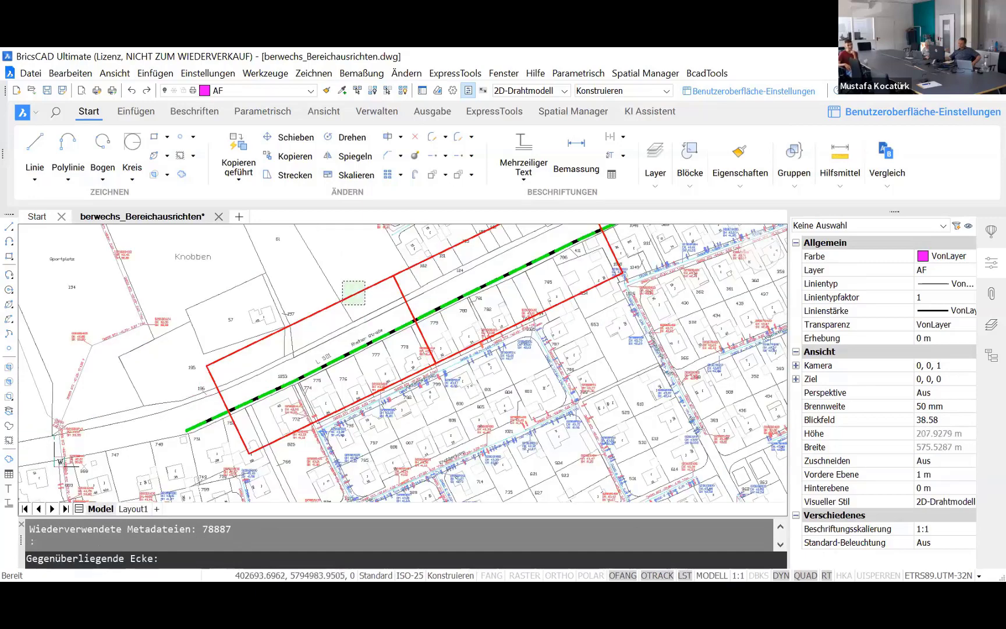
click(367, 272)
key(Delete)
click(421, 304)
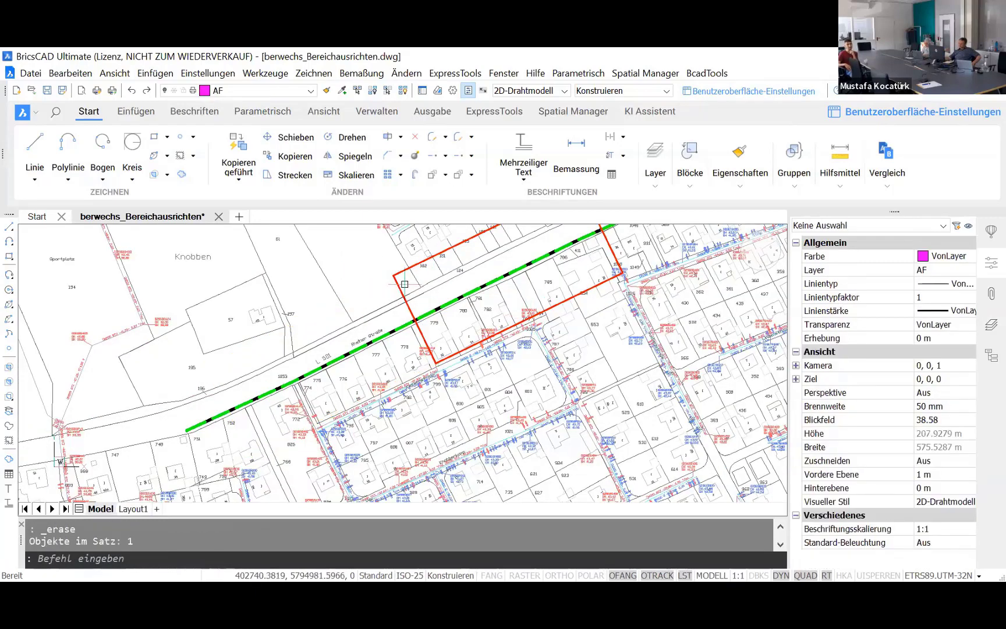
click(393, 285)
key(Delete)
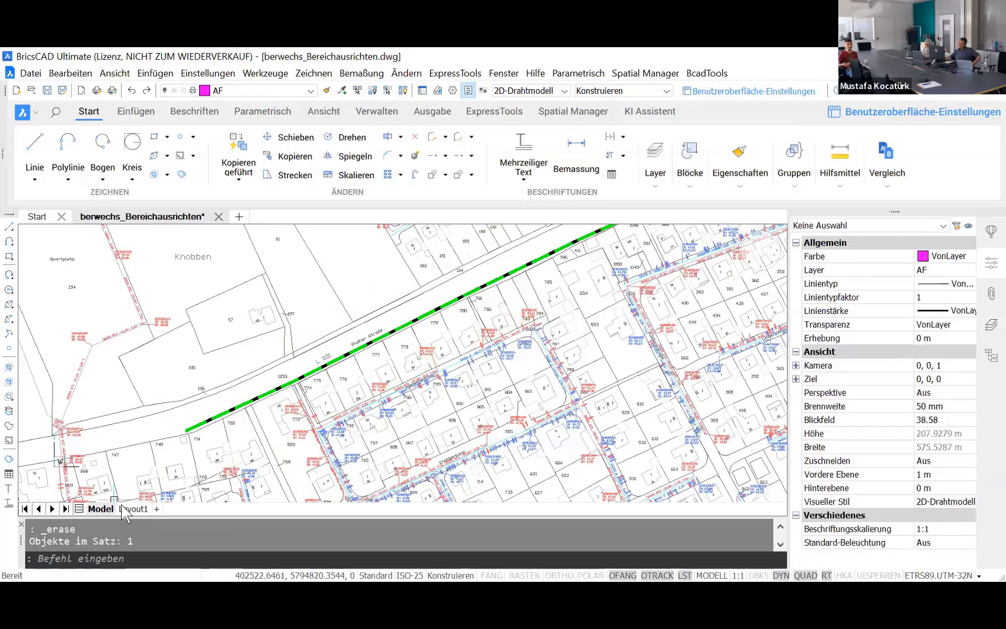
click(132, 509)
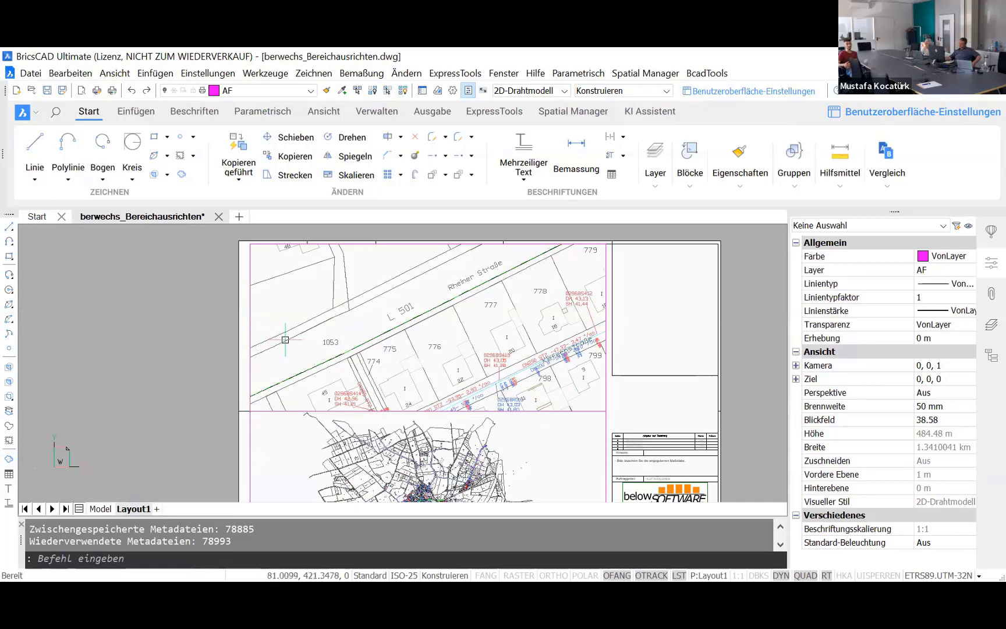
Step: Cancel a first rectangle attempt and make Modelrahmen the current layer
click(154, 136)
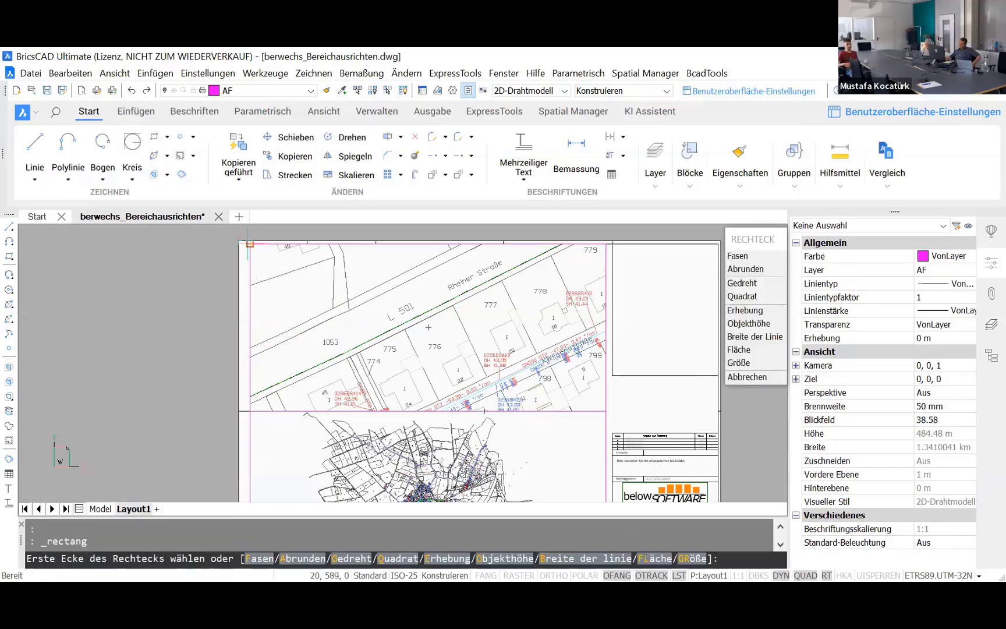
click(250, 244)
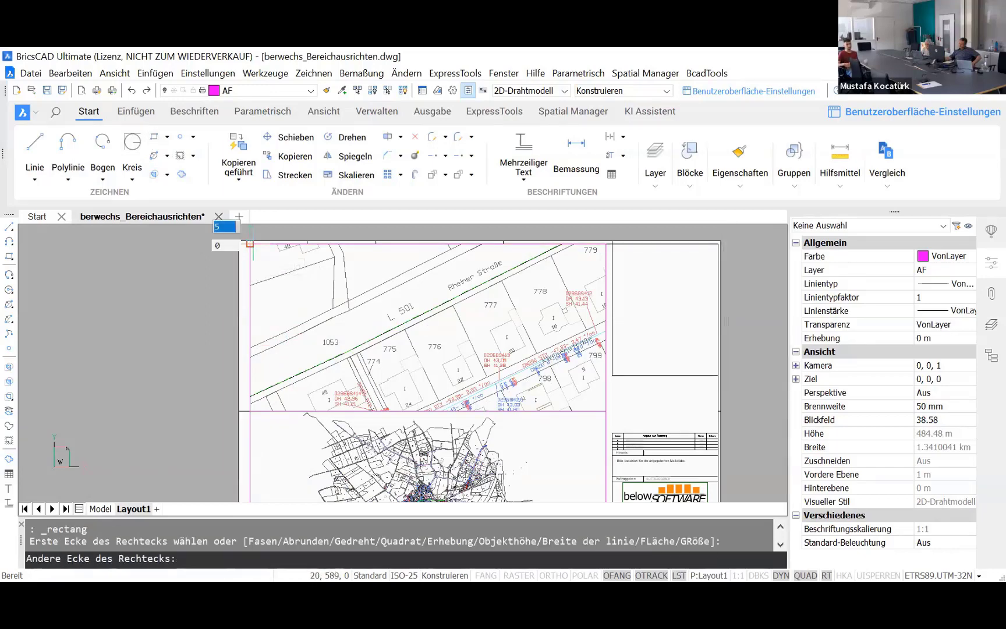
key(Escape)
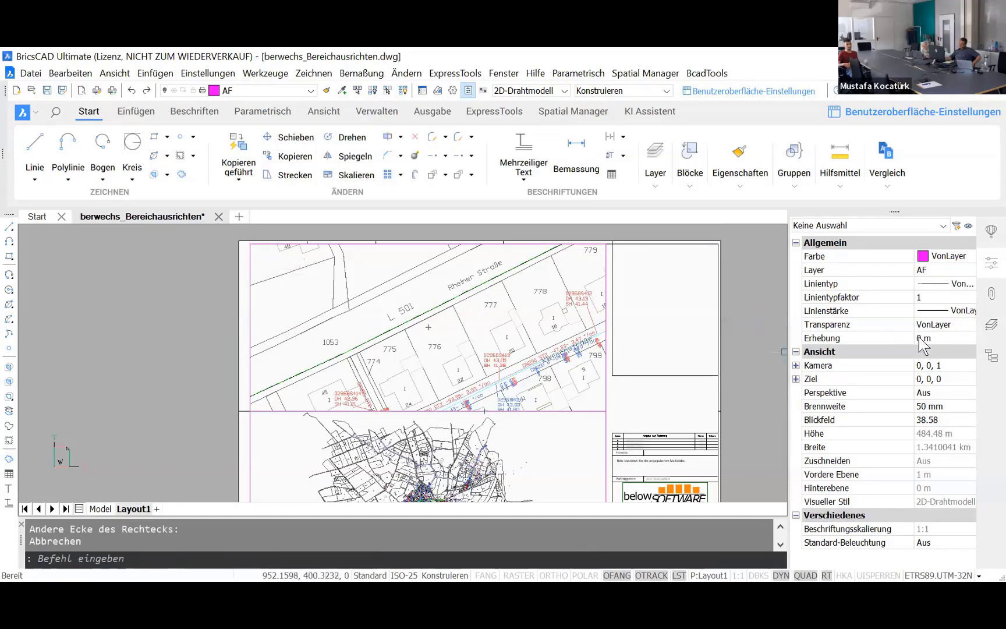
click(991, 324)
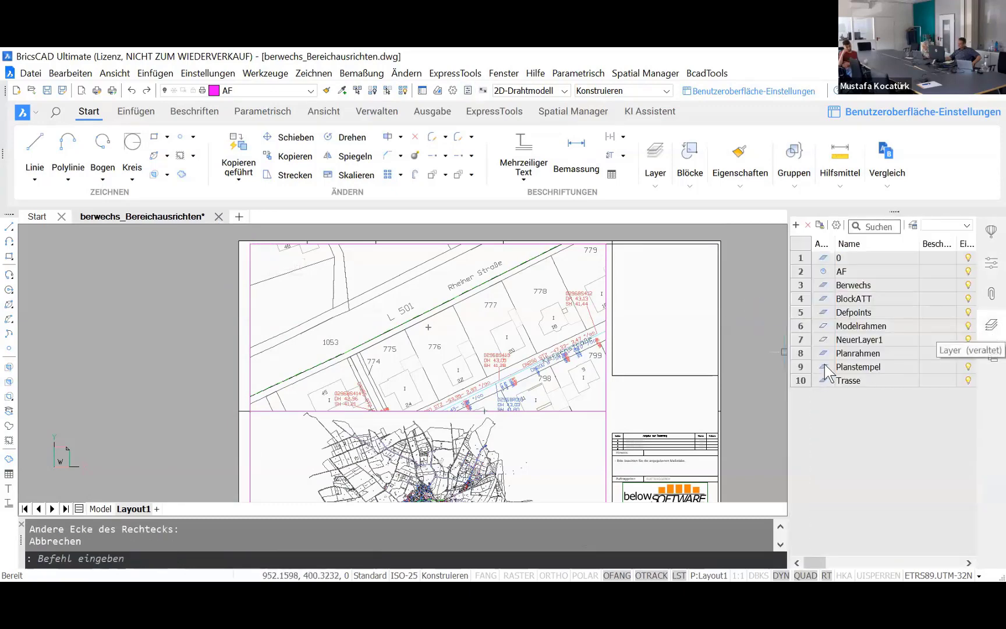
double_click(823, 367)
double_click(827, 353)
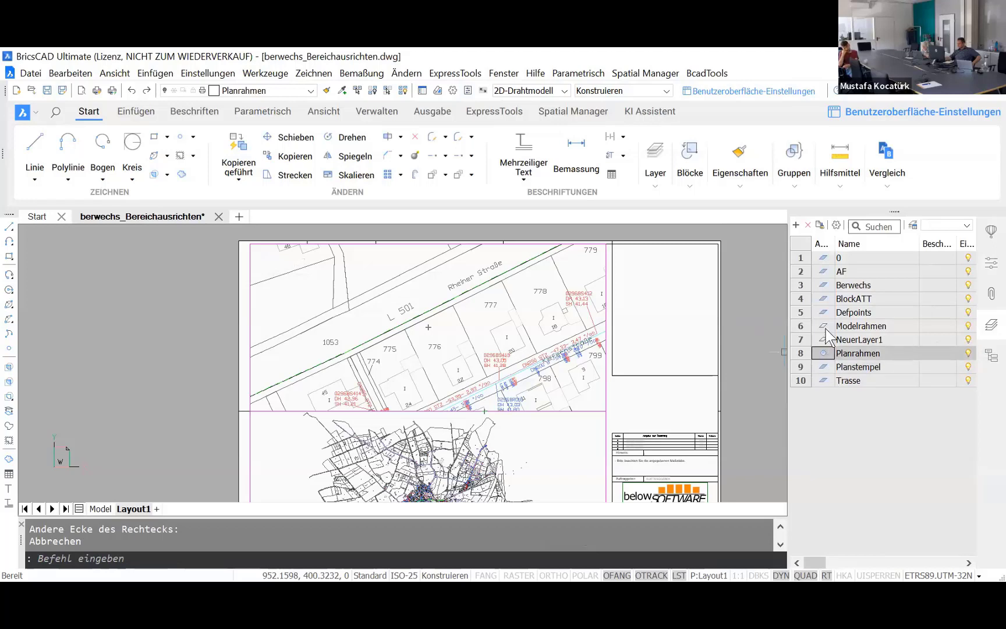
double_click(823, 327)
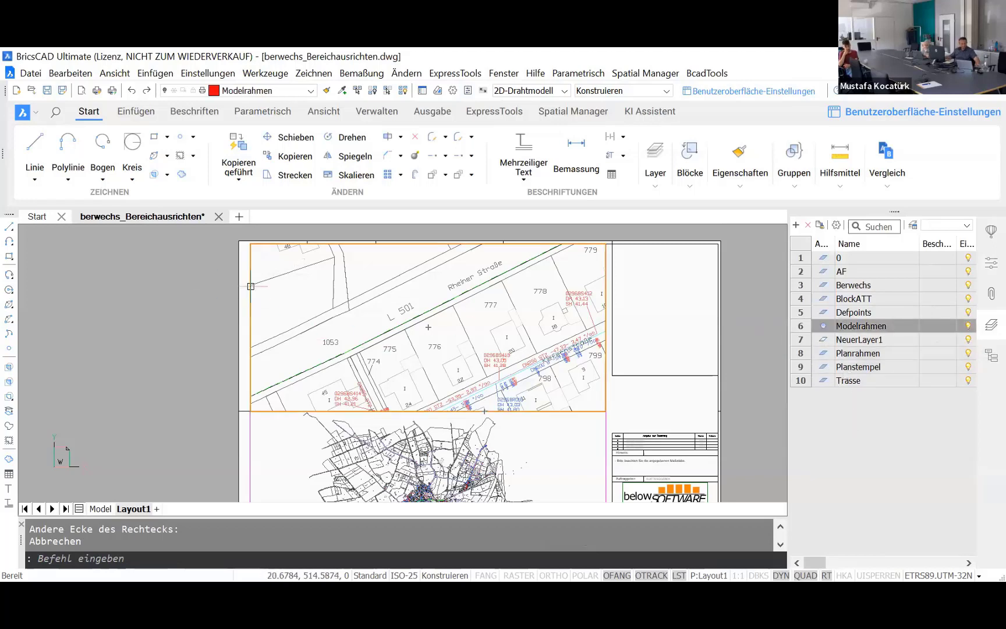
Step: Draw a rectangle snapped to the upper viewport's two opposite corners
click(631, 396)
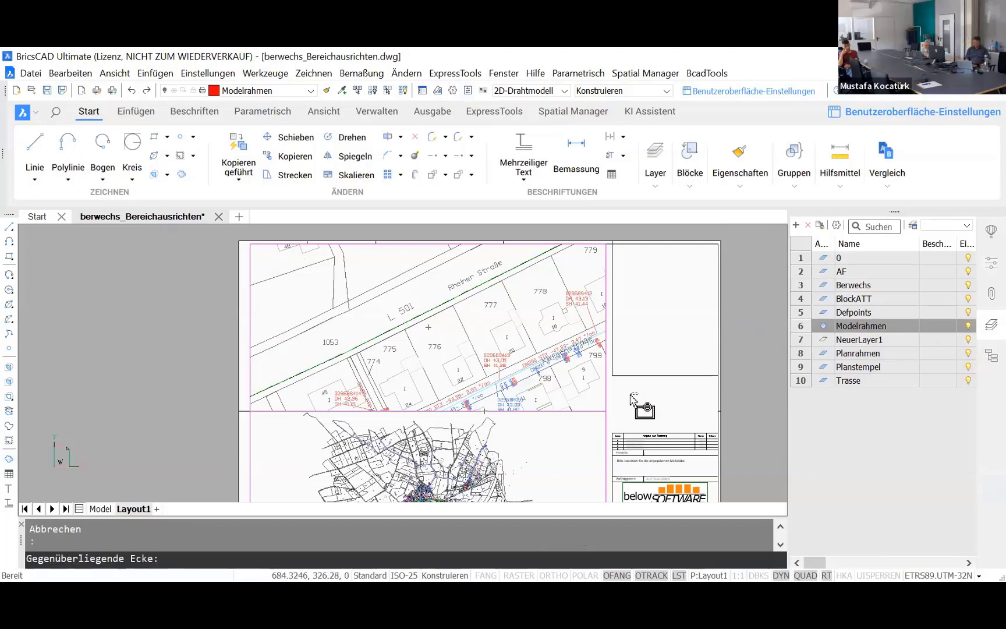
click(155, 137)
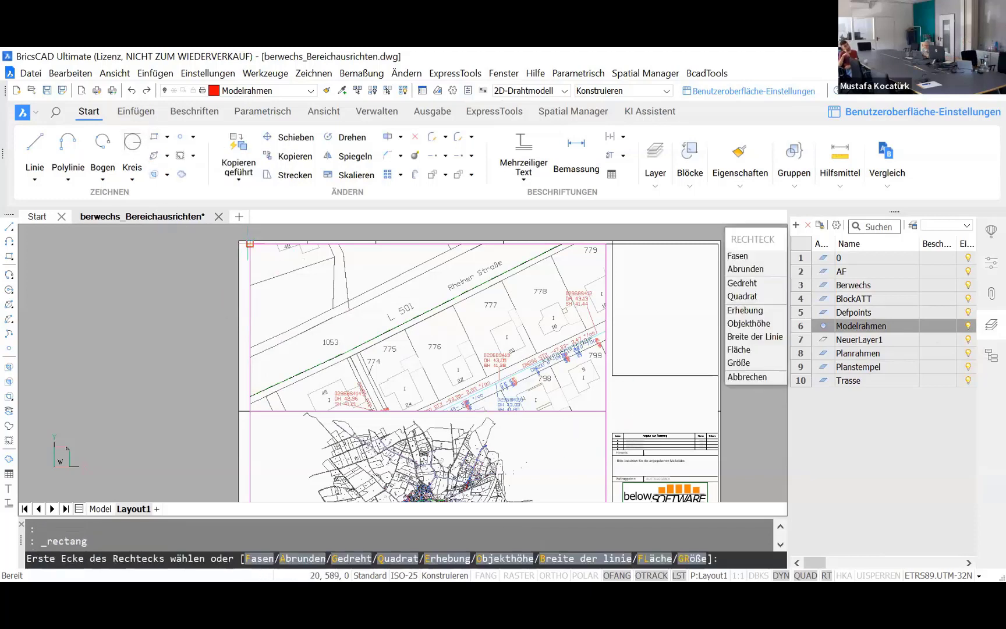
click(250, 244)
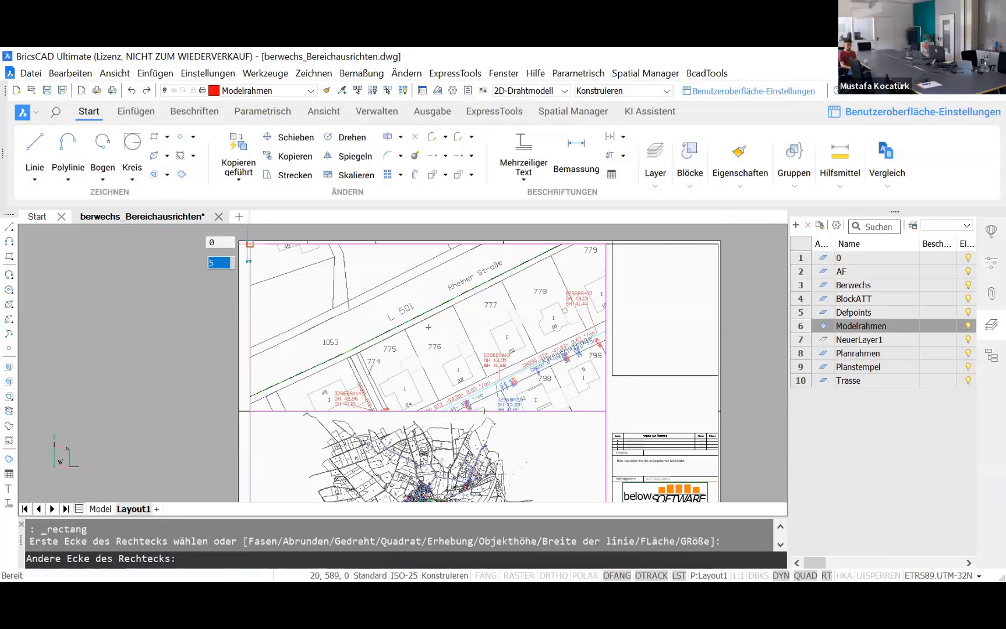
click(606, 410)
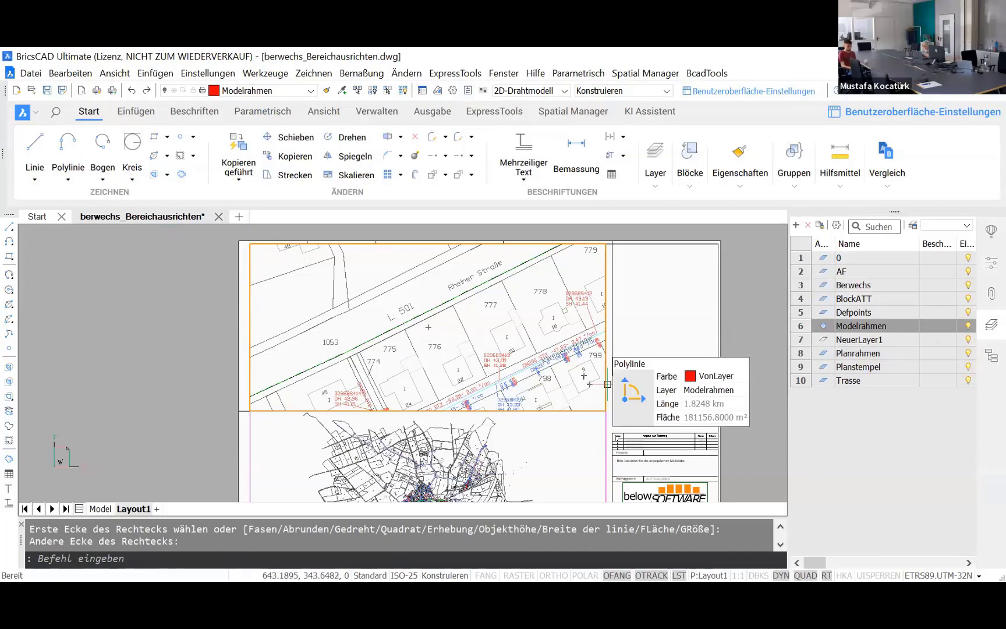
click(97, 510)
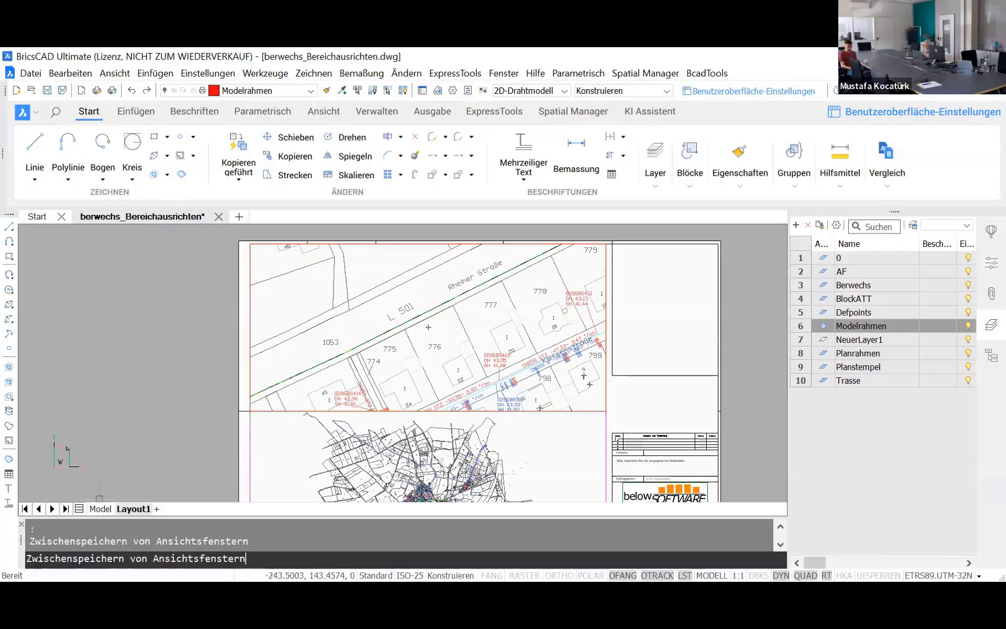
Step: Move the Layout1 rectangle into model space through the viewport with BERWECHS
click(139, 510)
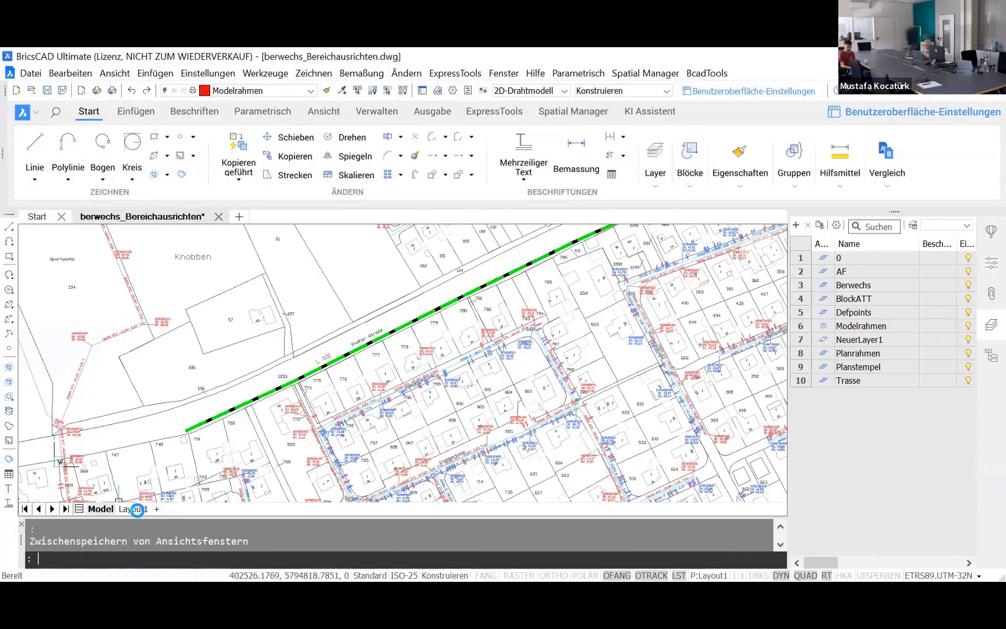
click(231, 562)
text(b)
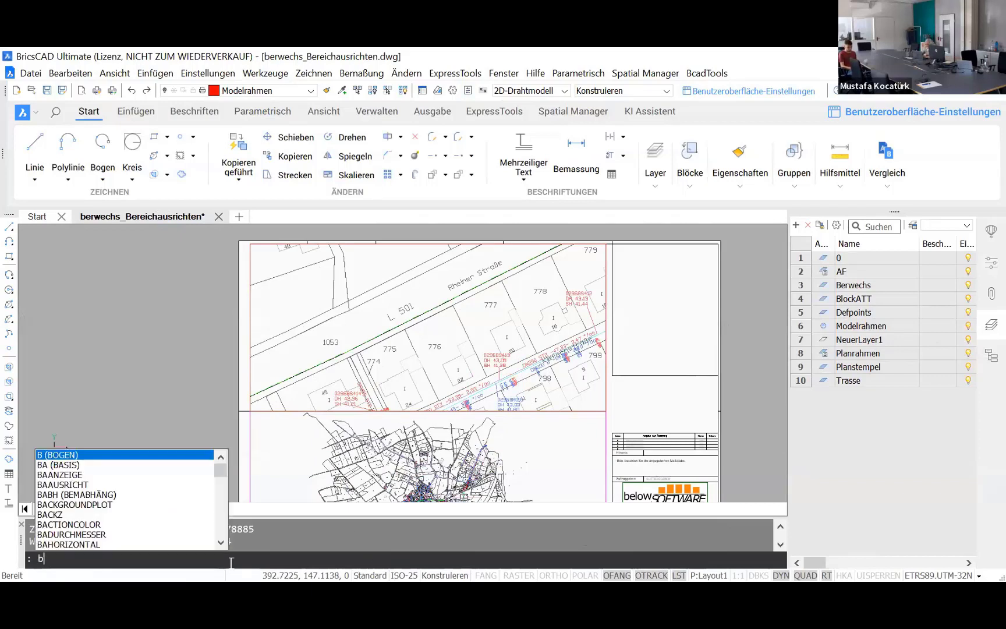
text(erwechs)
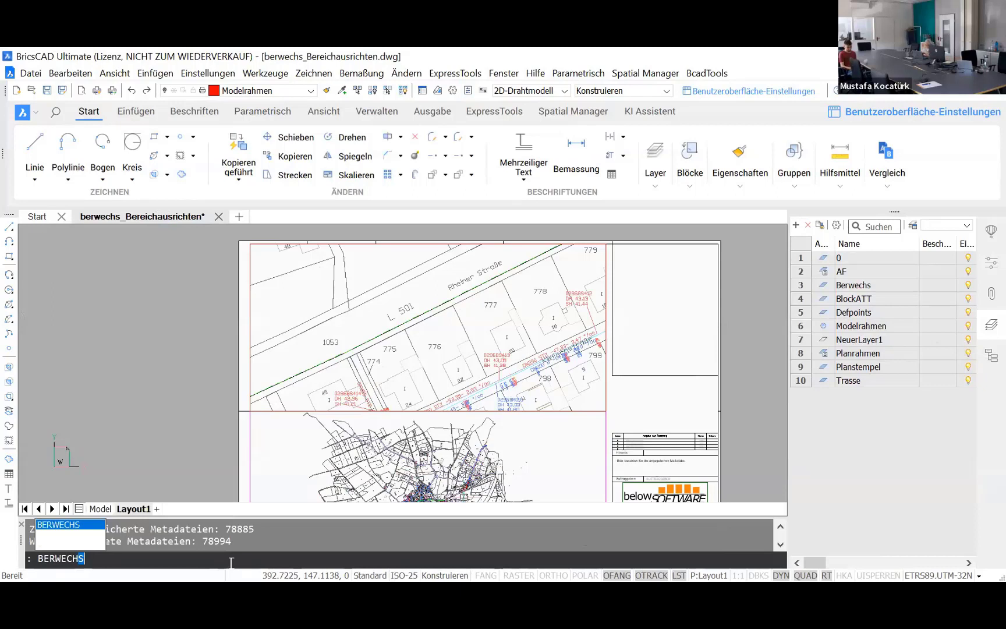
click(64, 560)
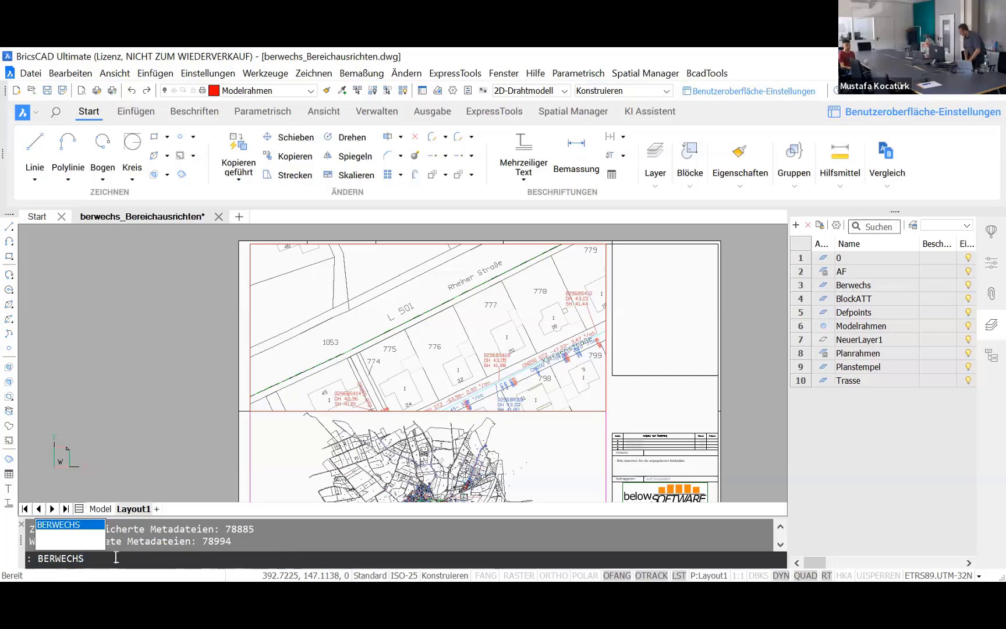
key(Return)
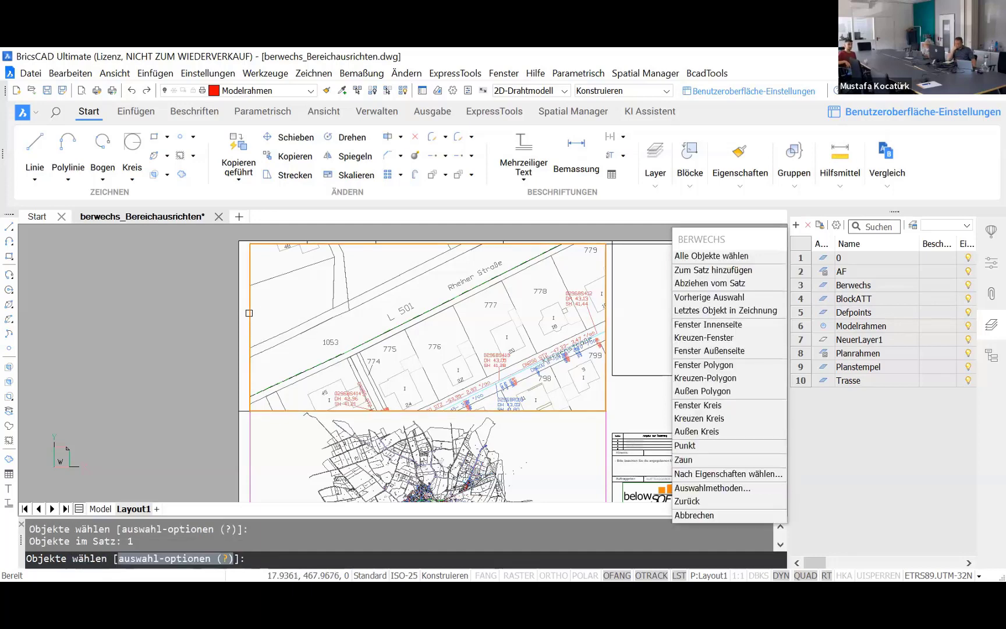
key(Return)
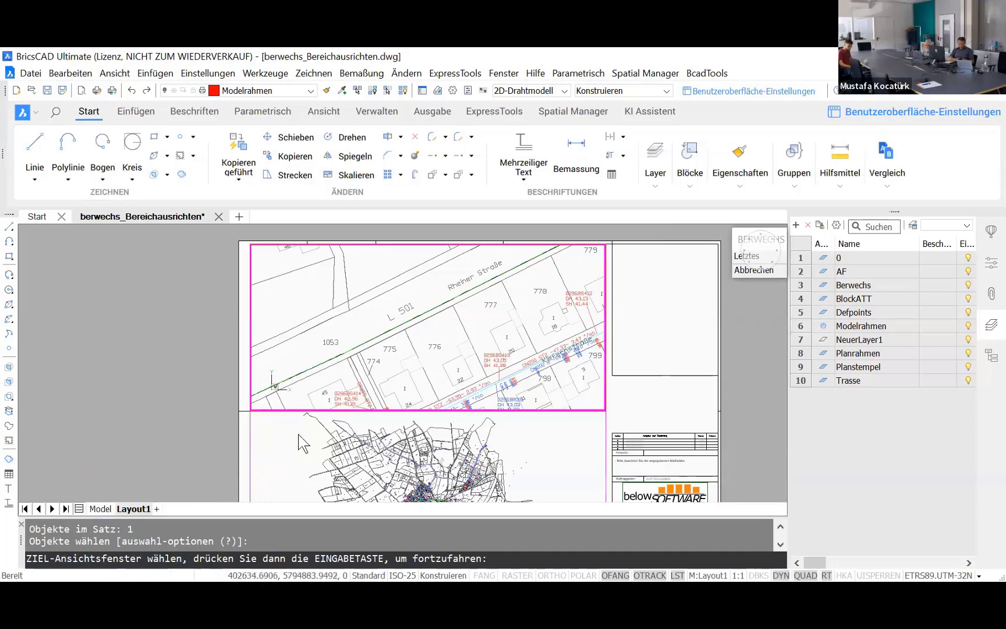
click(301, 348)
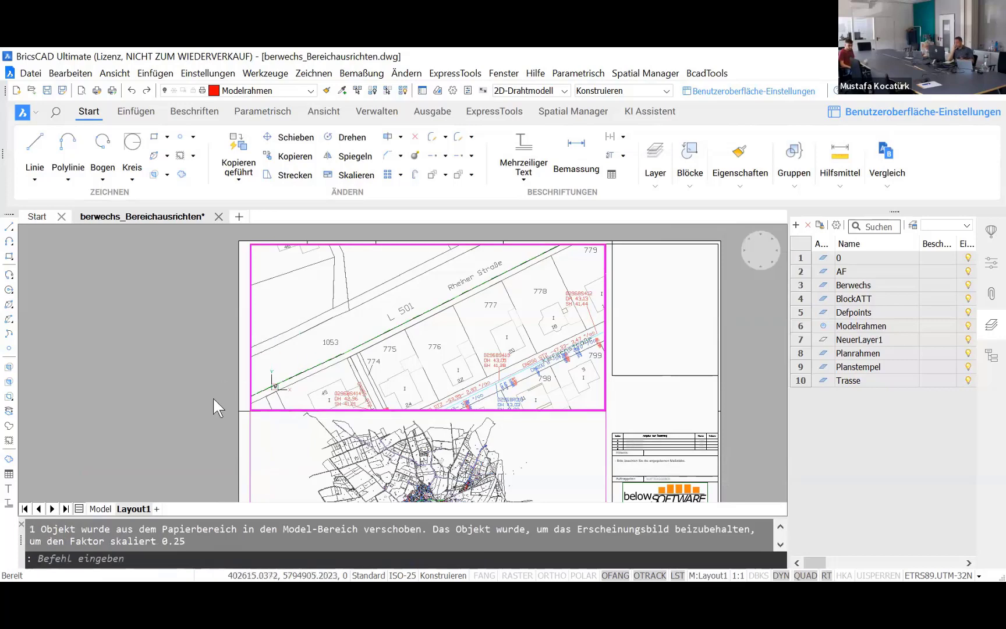
click(100, 509)
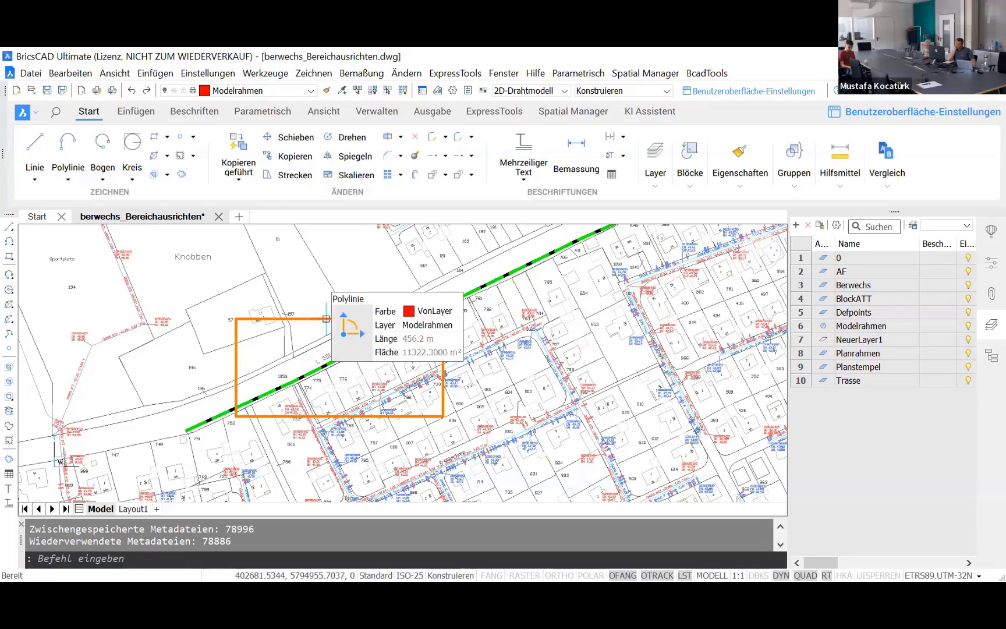
Step: Select the model-space frame rectangle and rotate it about 27° along the alignment
click(133, 509)
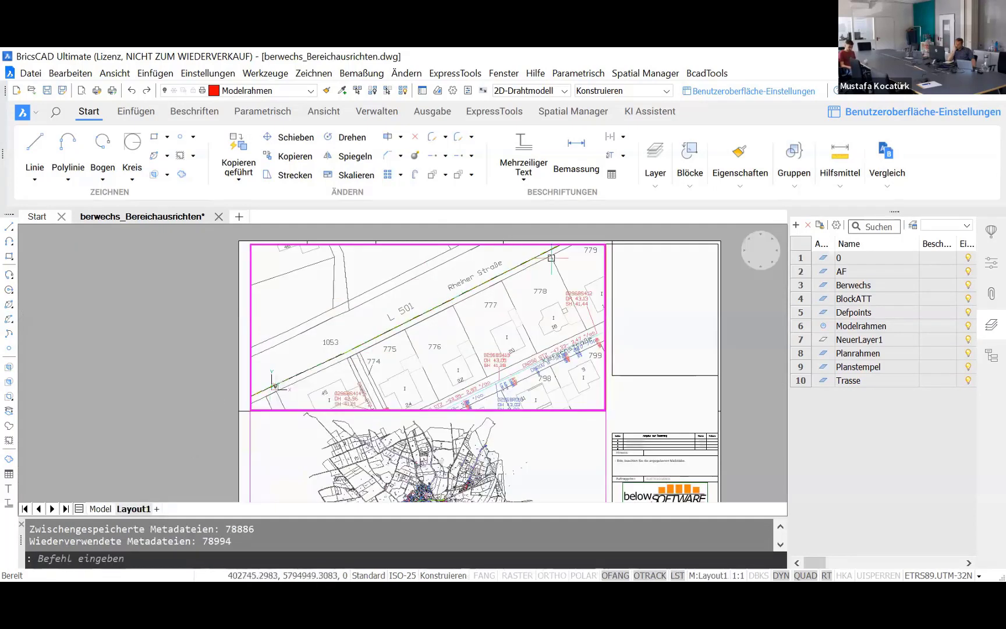
click(100, 509)
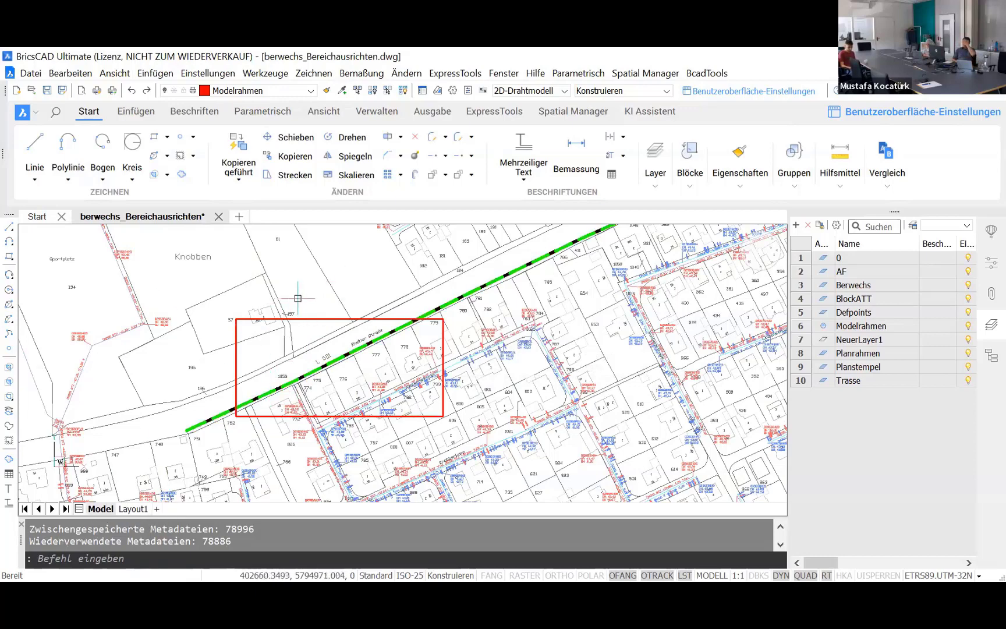
click(315, 320)
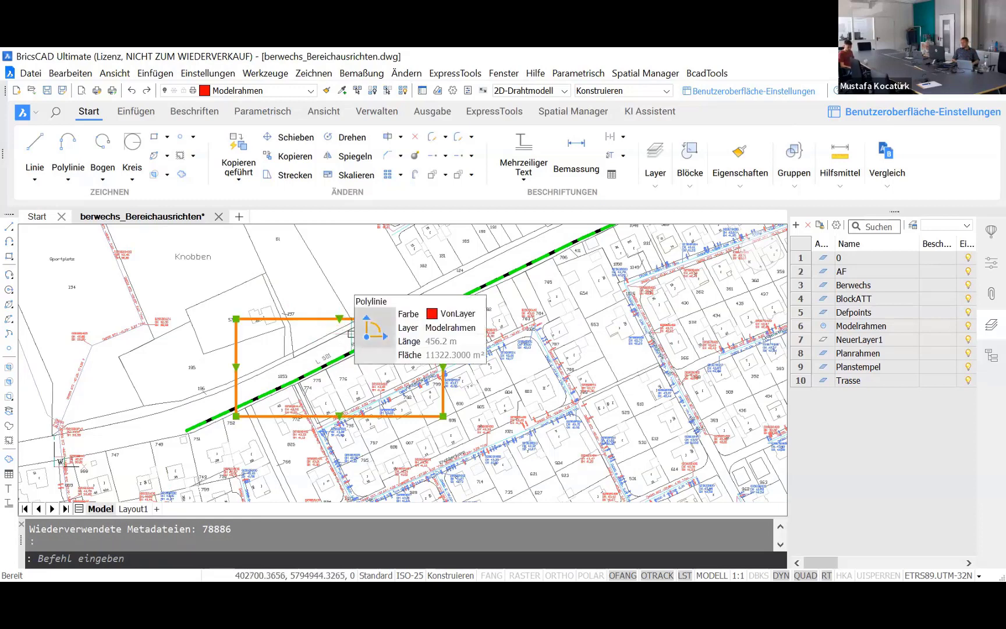
click(374, 330)
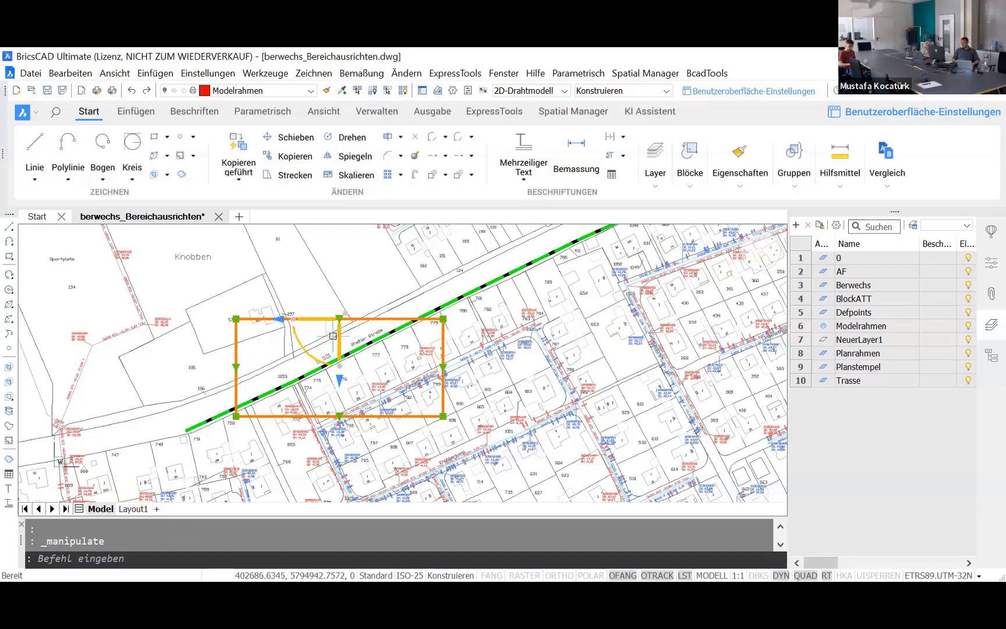
click(303, 348)
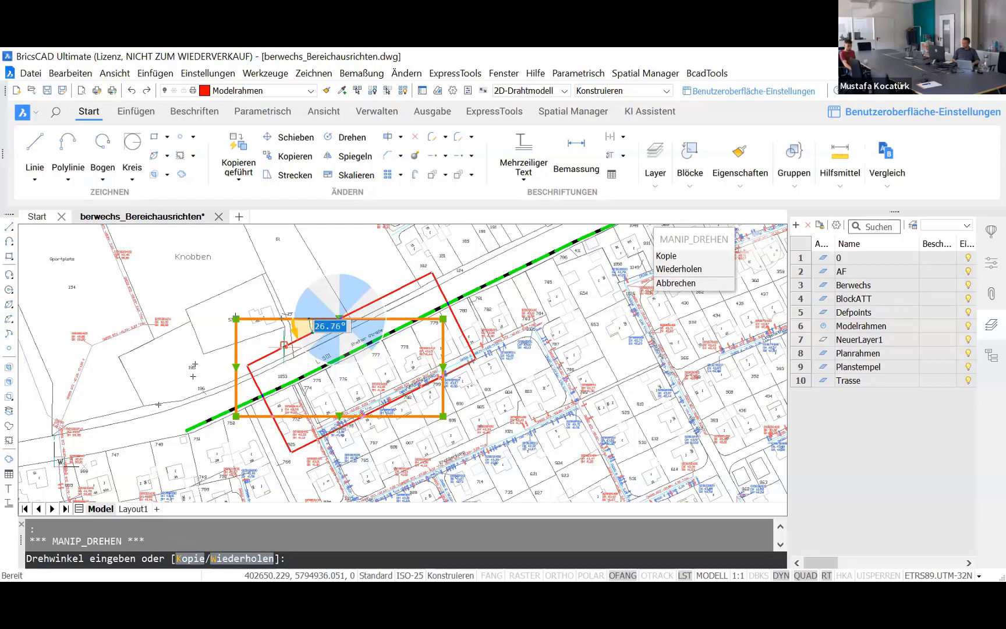
click(284, 345)
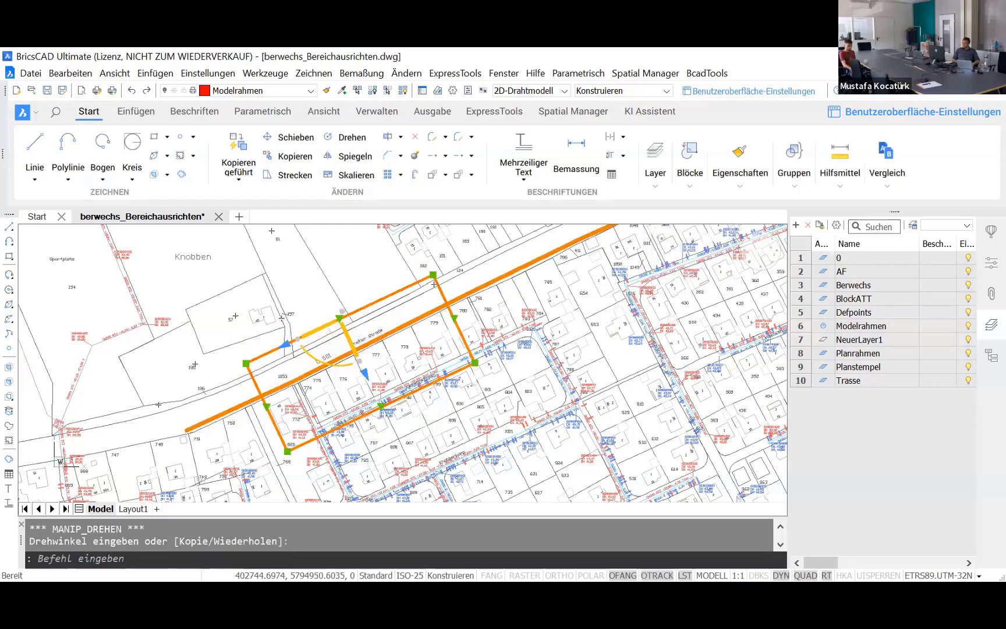
Step: Move the rectangle 16 units, then select the Trasse line and return to Layout1
click(351, 336)
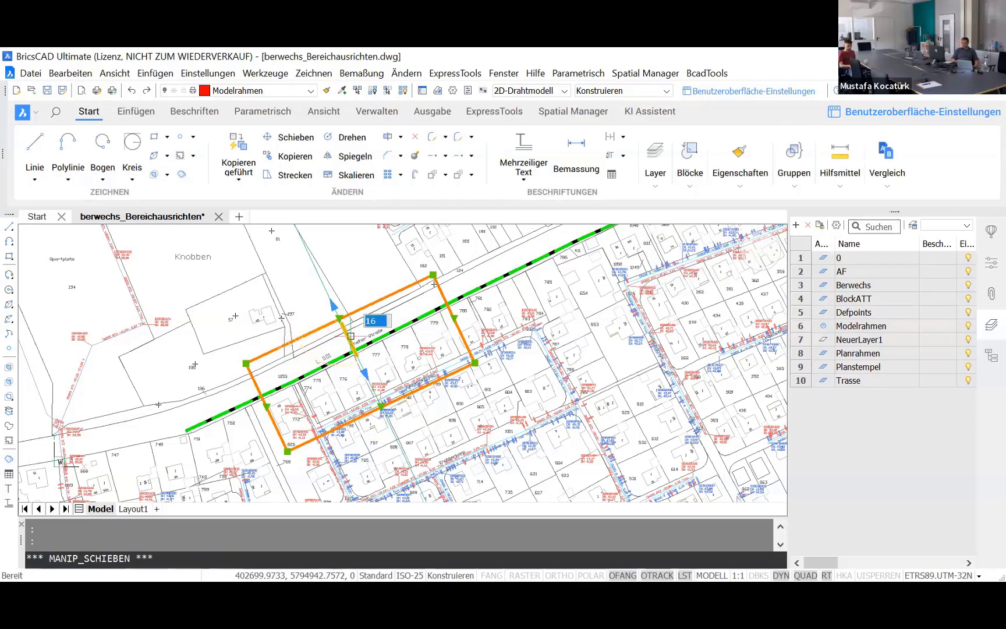
key(Return)
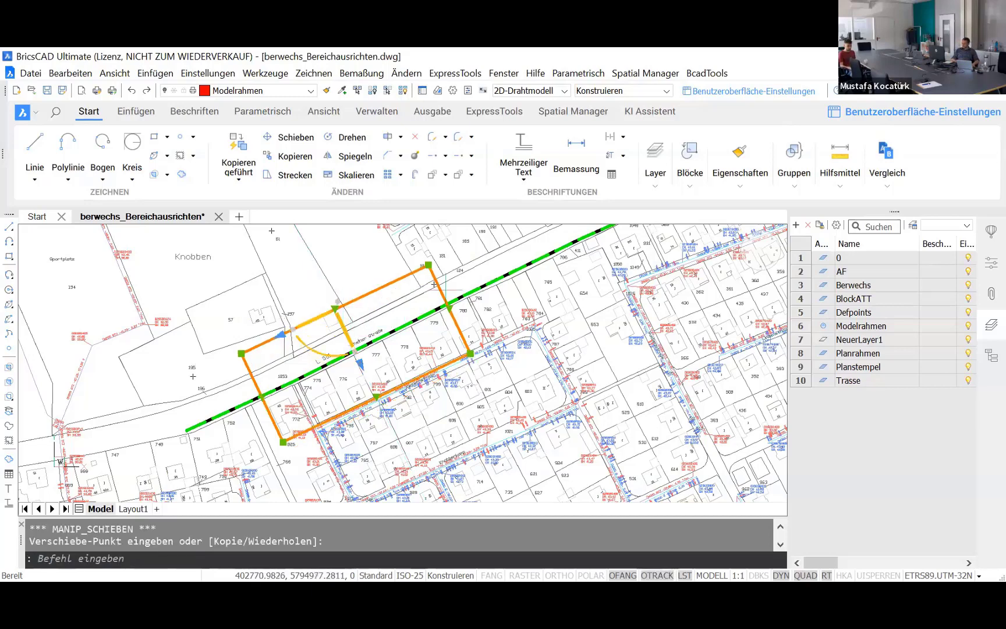
key(Escape)
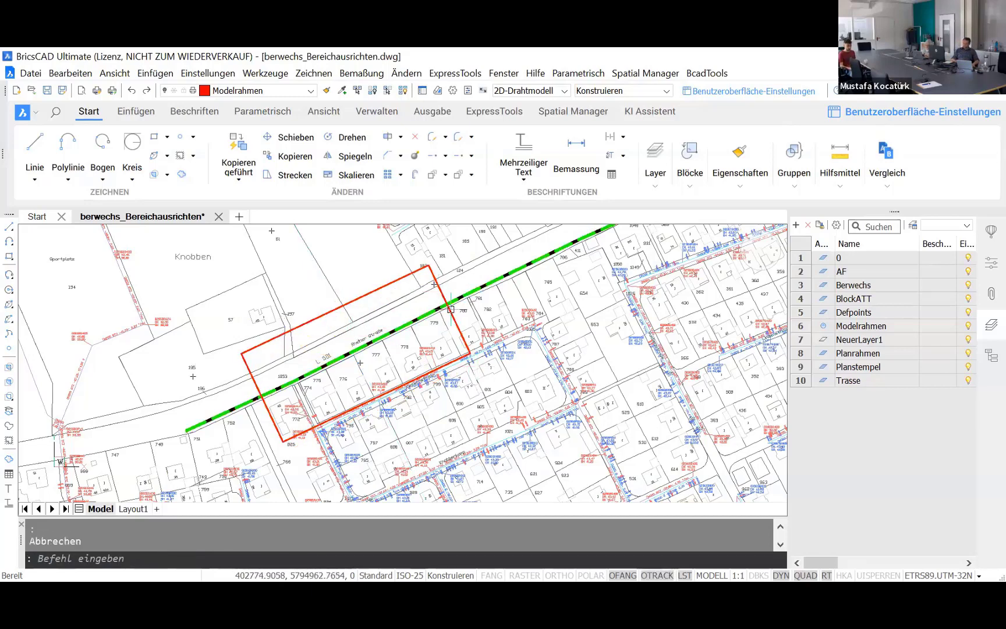
click(313, 361)
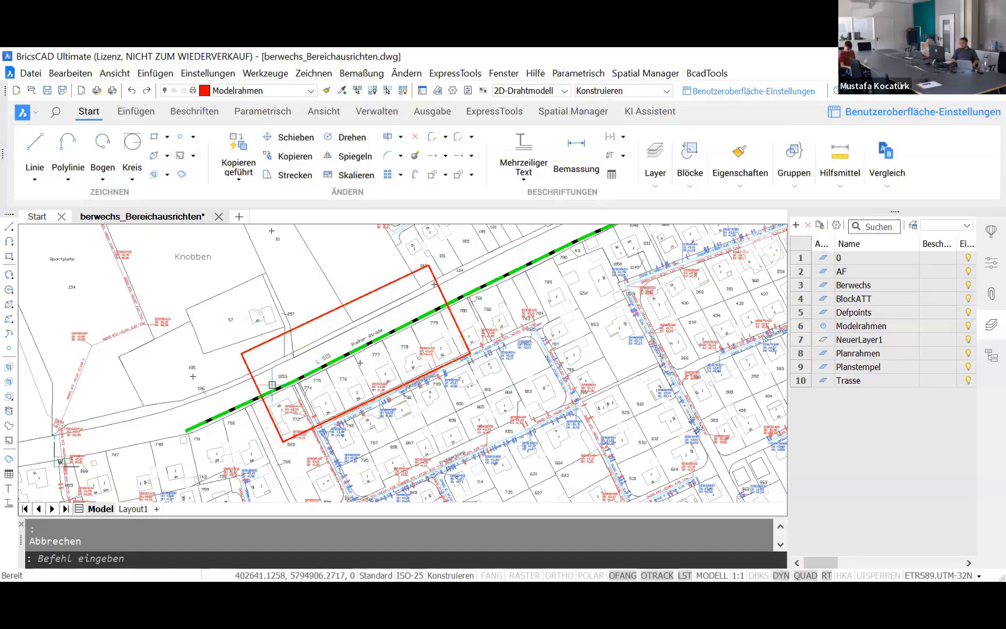
click(133, 509)
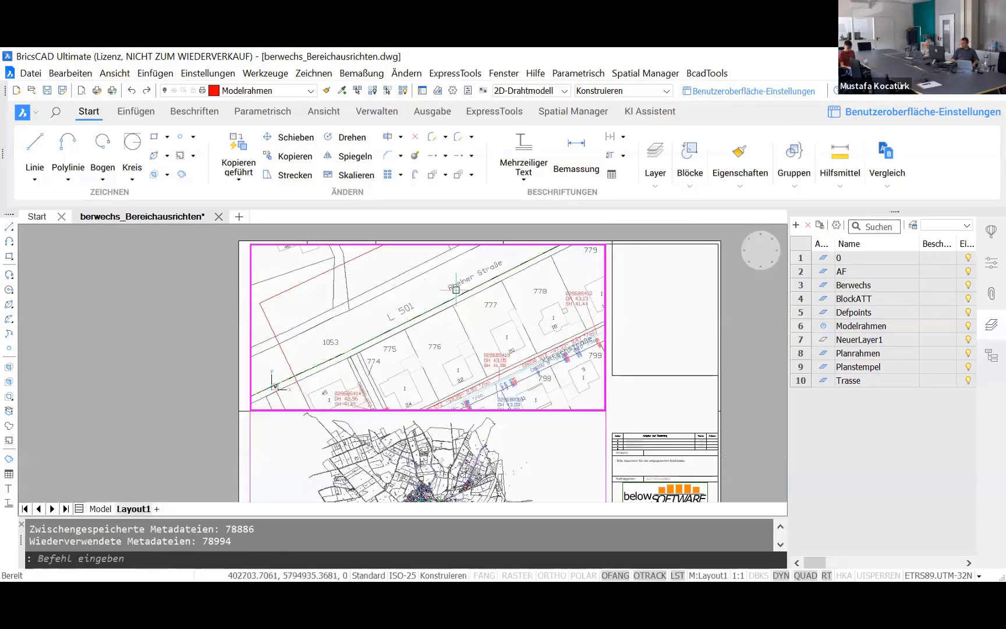
Step: Pan the upper viewport's plan to bring the rotated frame into view
click(426, 294)
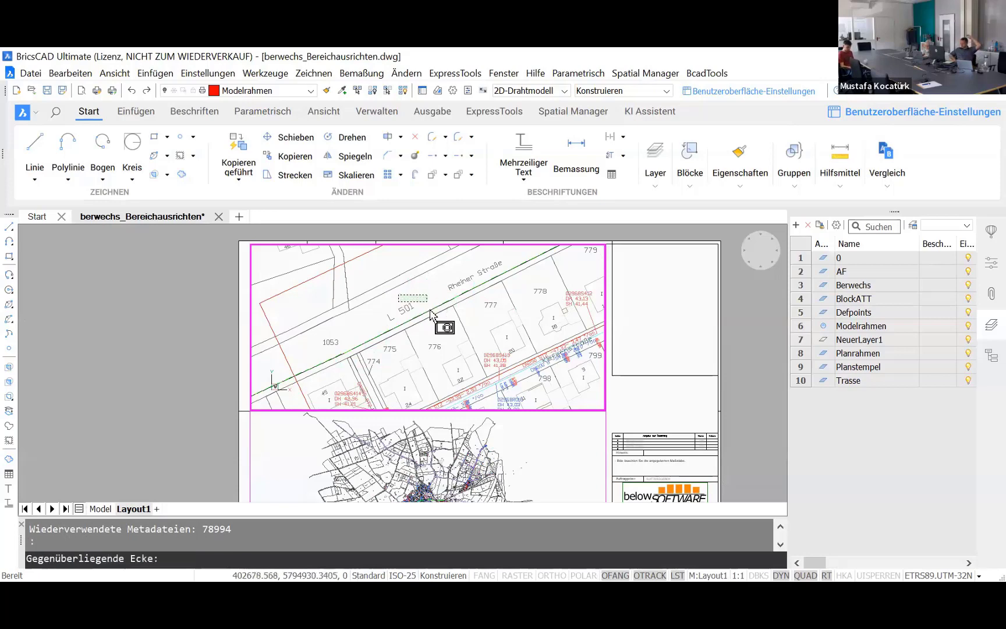
click(434, 311)
scroll(398, 308, down, 2)
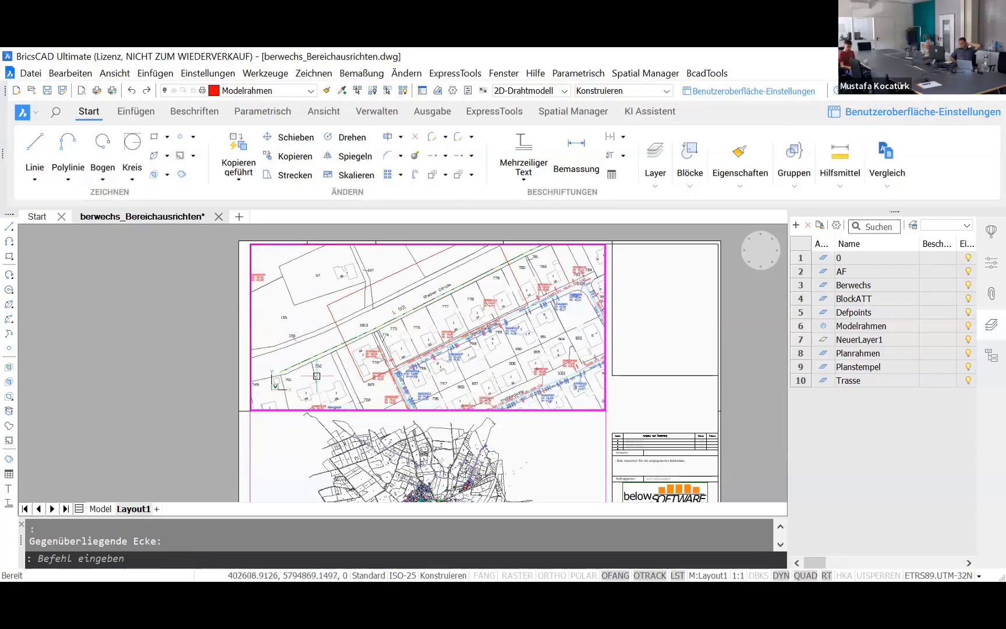
middle_drag(319, 376, 348, 348)
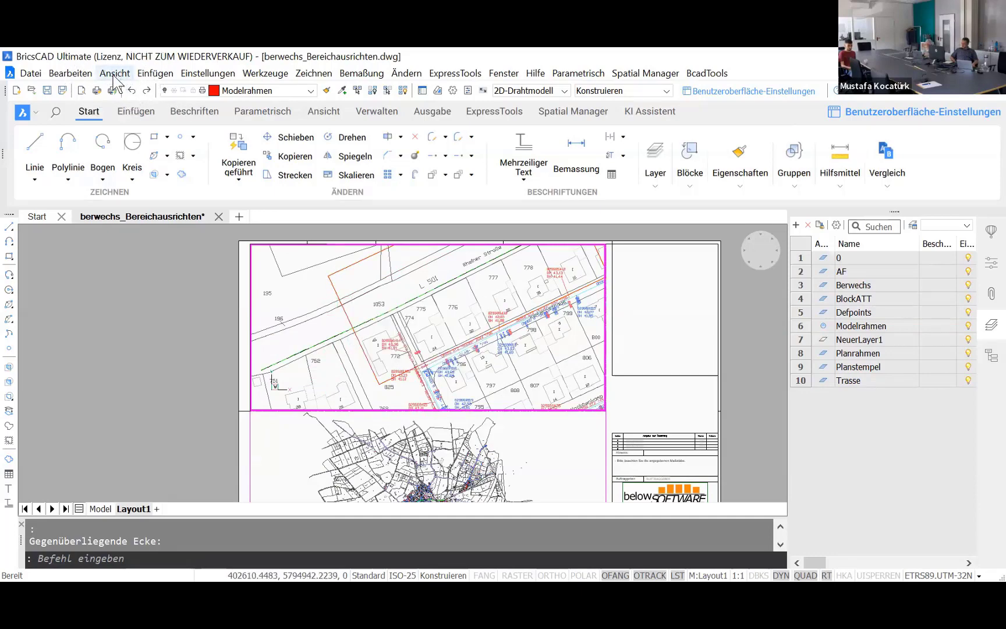
Step: Start ALIGNSPACE from the Ansicht menu and pick two model-space alignment points
click(113, 74)
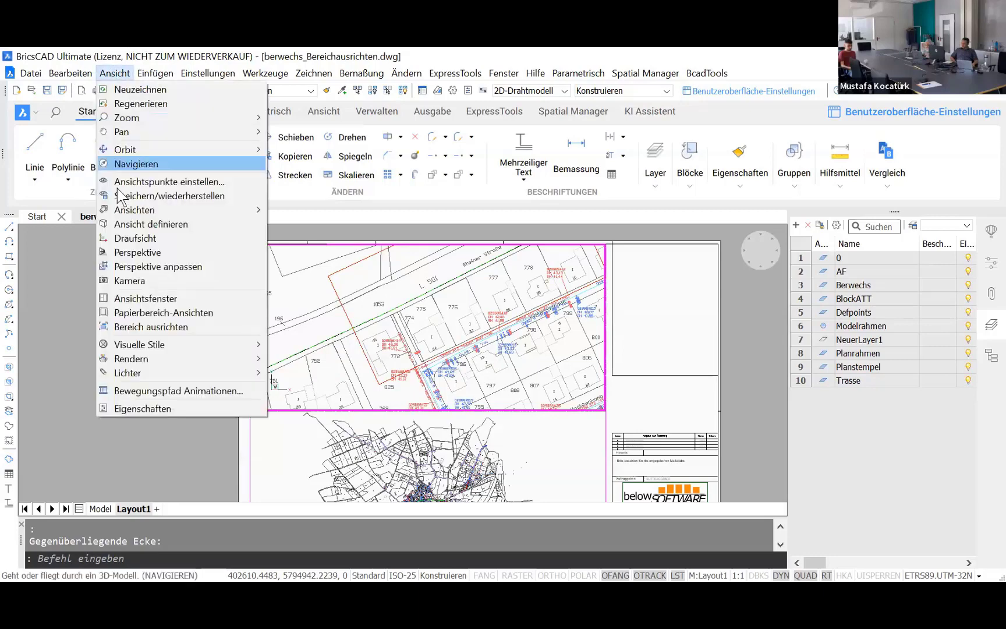
click(139, 325)
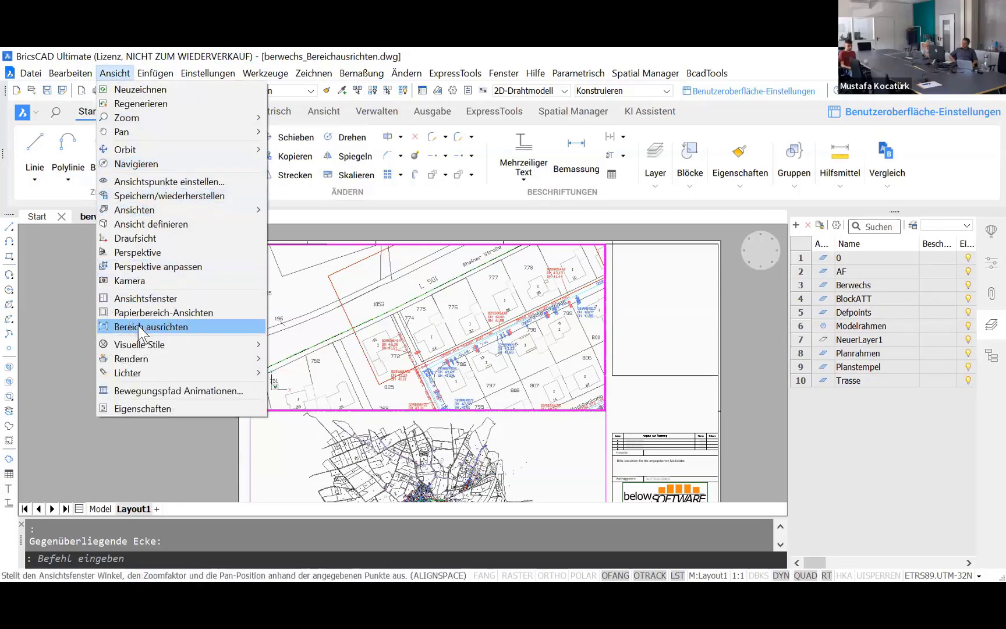
click(139, 325)
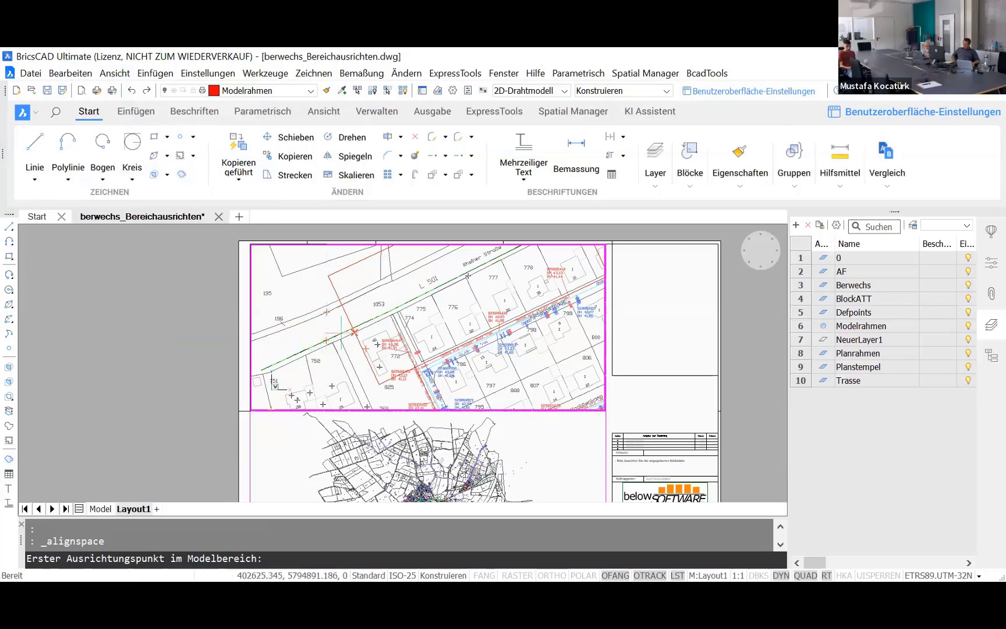
click(328, 277)
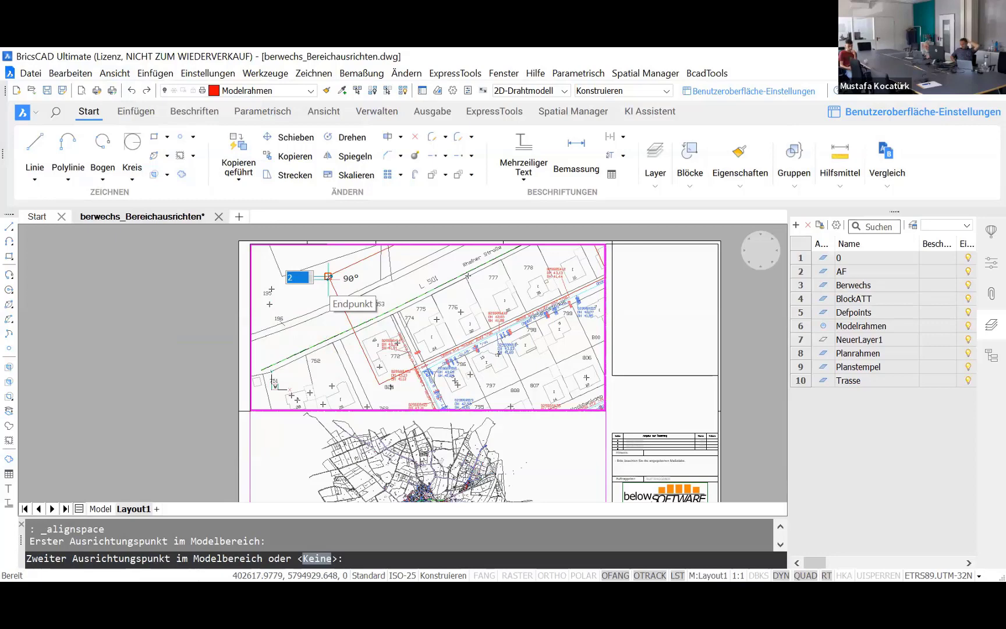
click(328, 276)
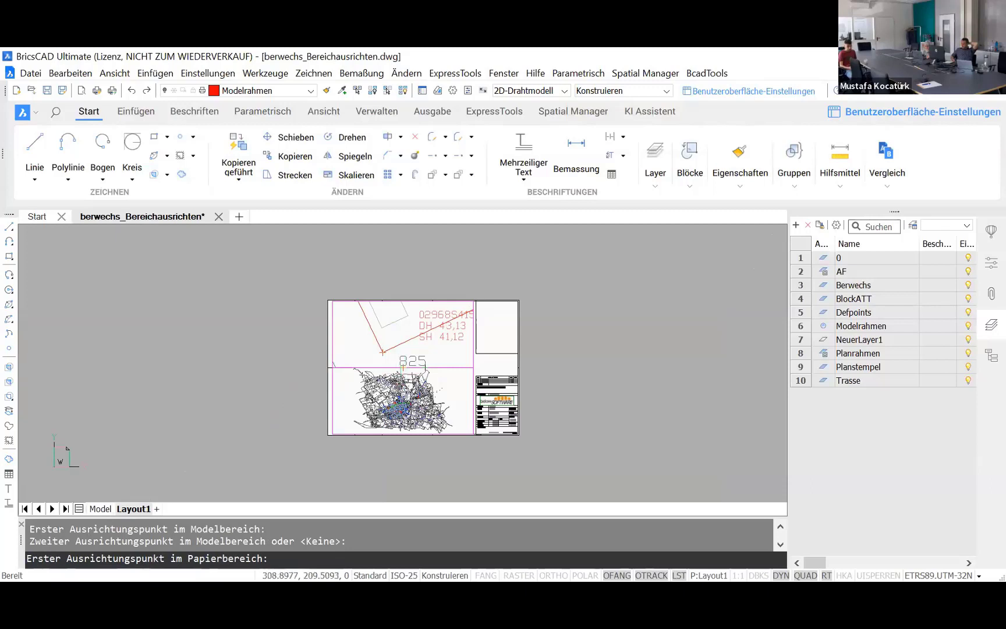
Step: Pick the sheet frame's top-left and second corner points, then select the viewport to align
scroll(401, 378, down, 1)
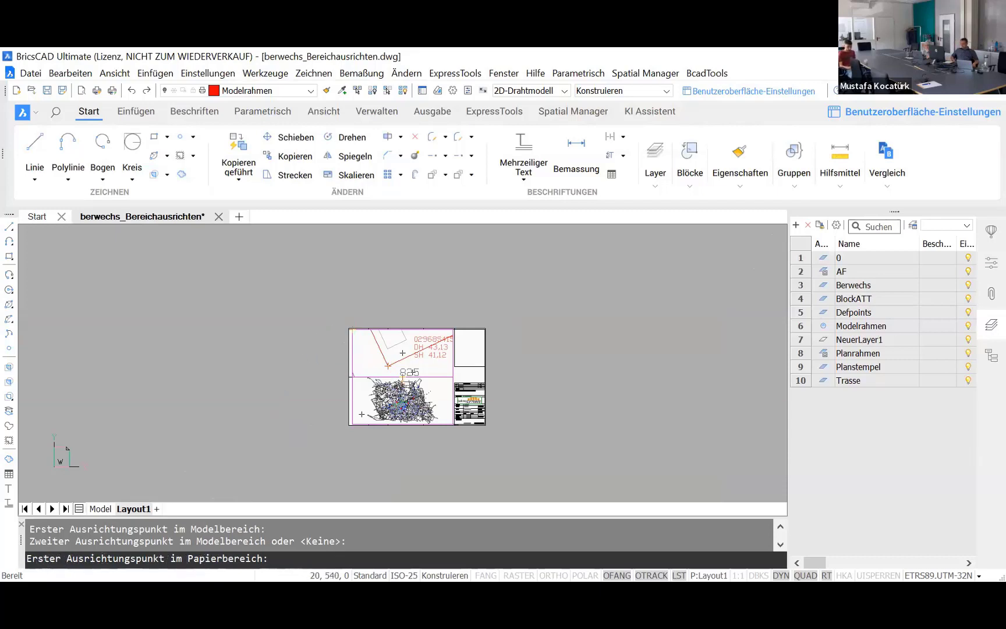
scroll(350, 329, up, 3)
scroll(351, 329, up, 3)
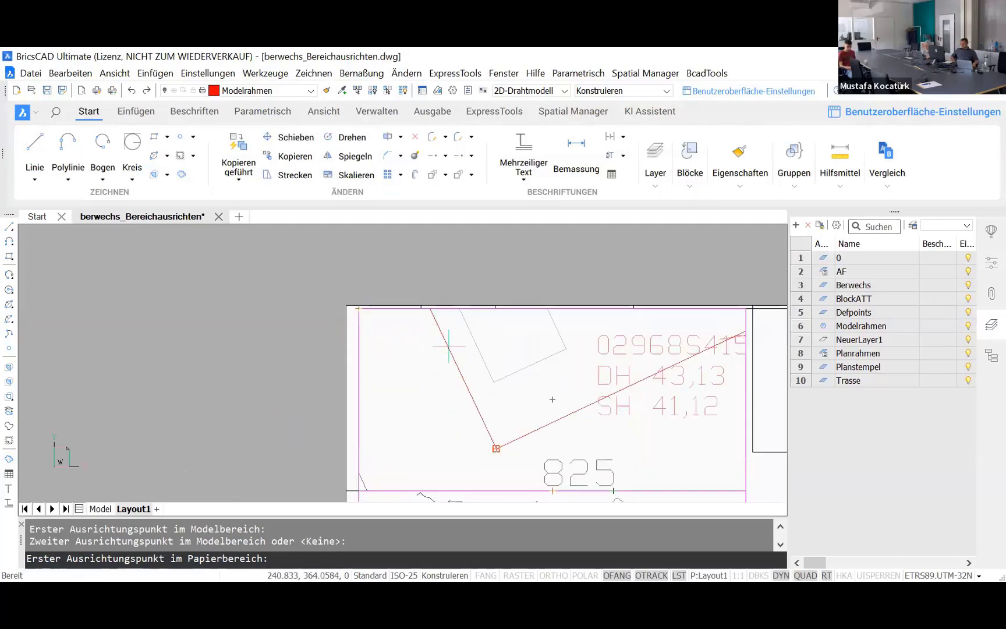
scroll(356, 309, up, 5)
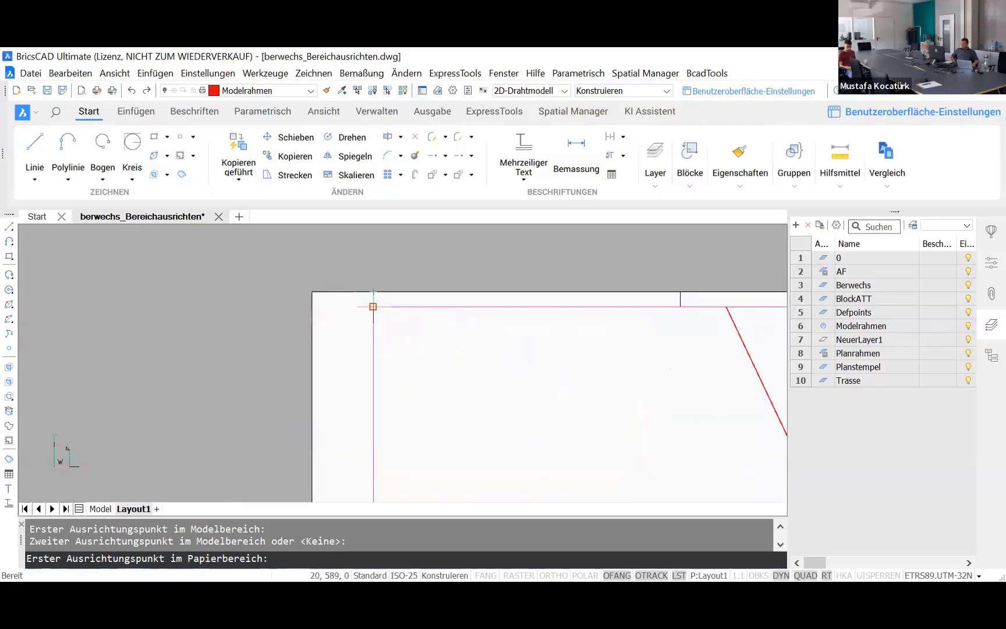
click(373, 306)
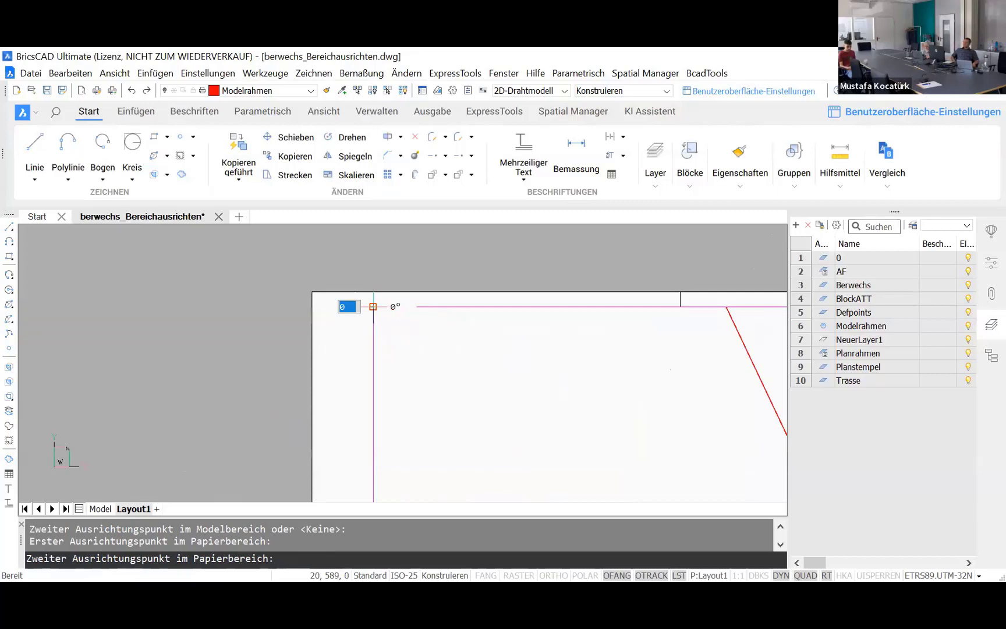
click(345, 415)
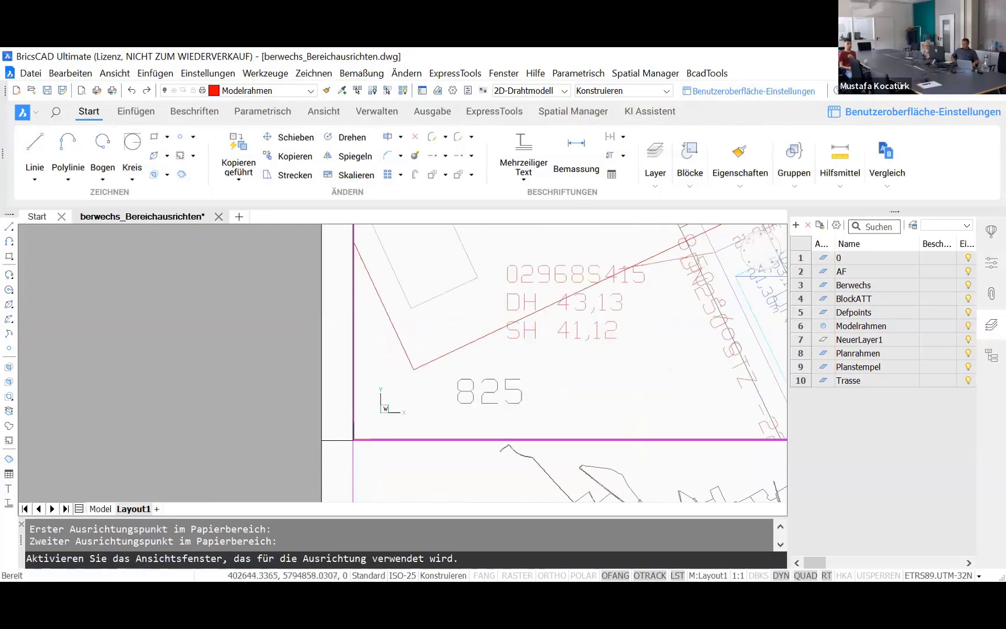
scroll(416, 359, down, 1)
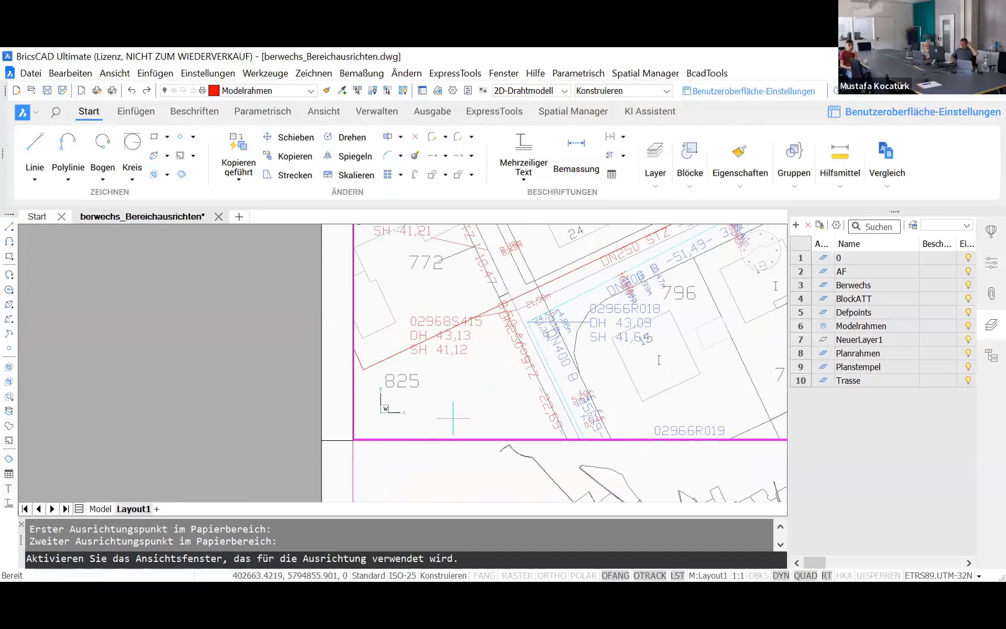
click(455, 401)
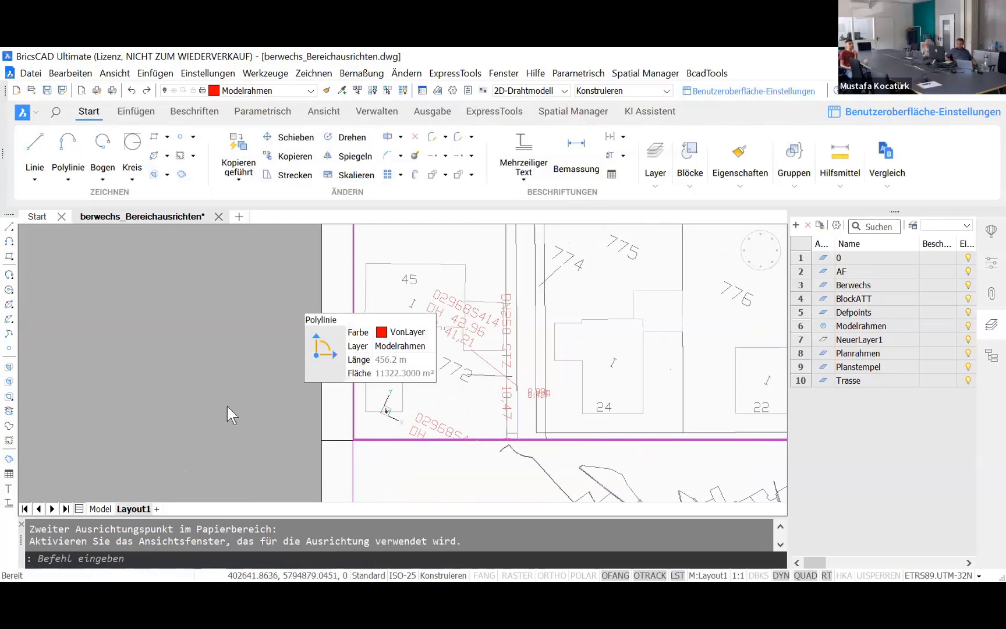
Step: Leave and re-enter the viewport, and show the Properties panel in place of the layer list
double_click(219, 386)
scroll(335, 364, down, 2)
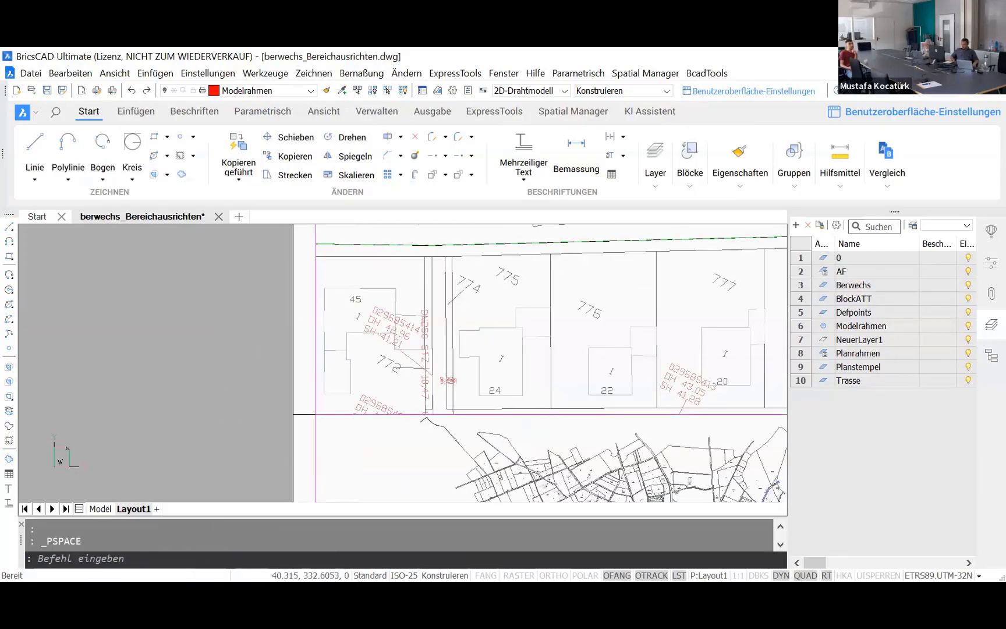
scroll(401, 341, down, 2)
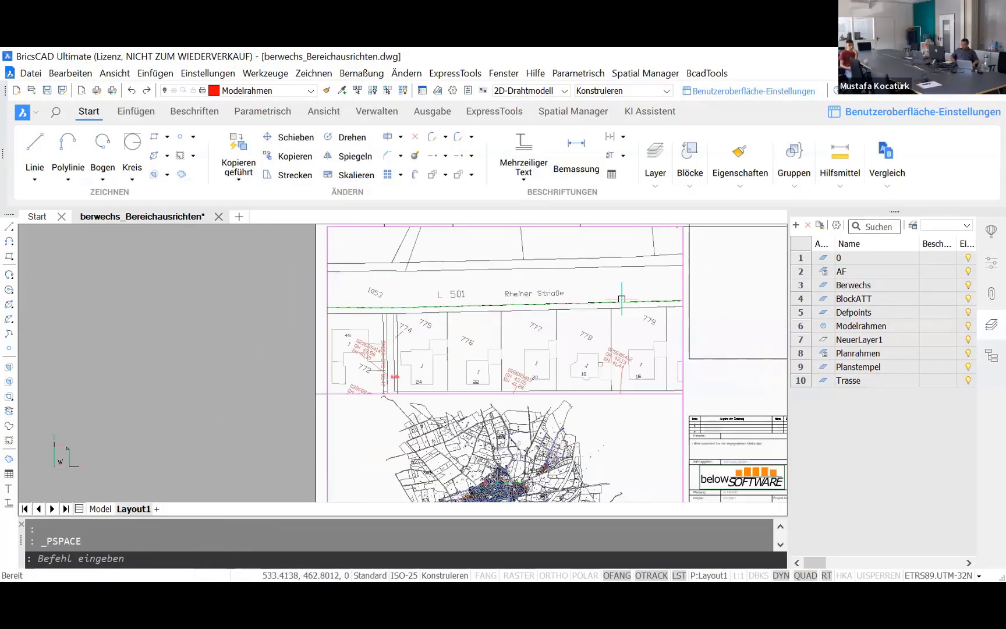
scroll(394, 379, up, 3)
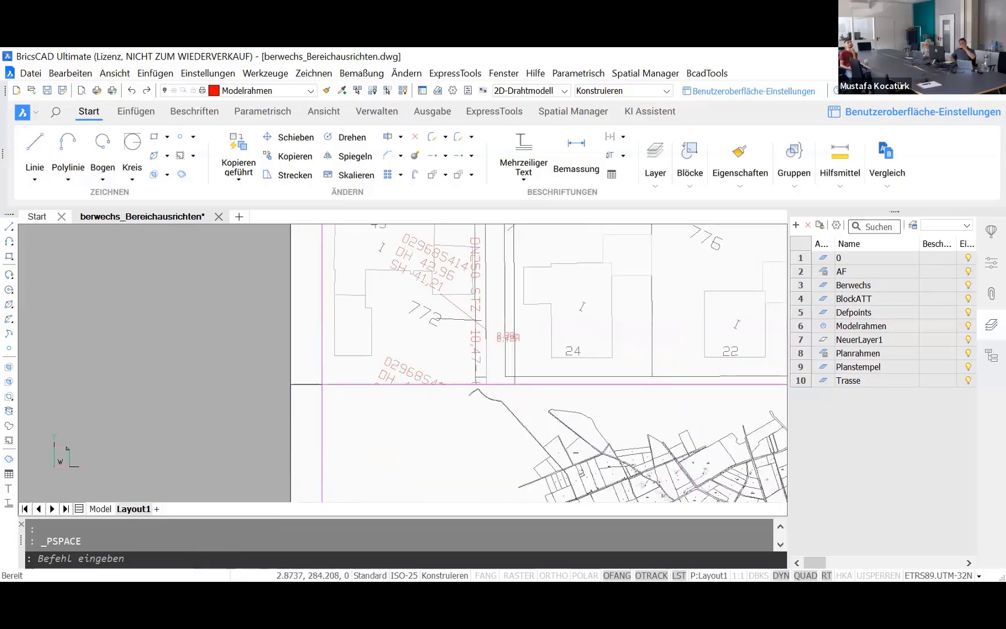
scroll(379, 379, down, 3)
double_click(609, 288)
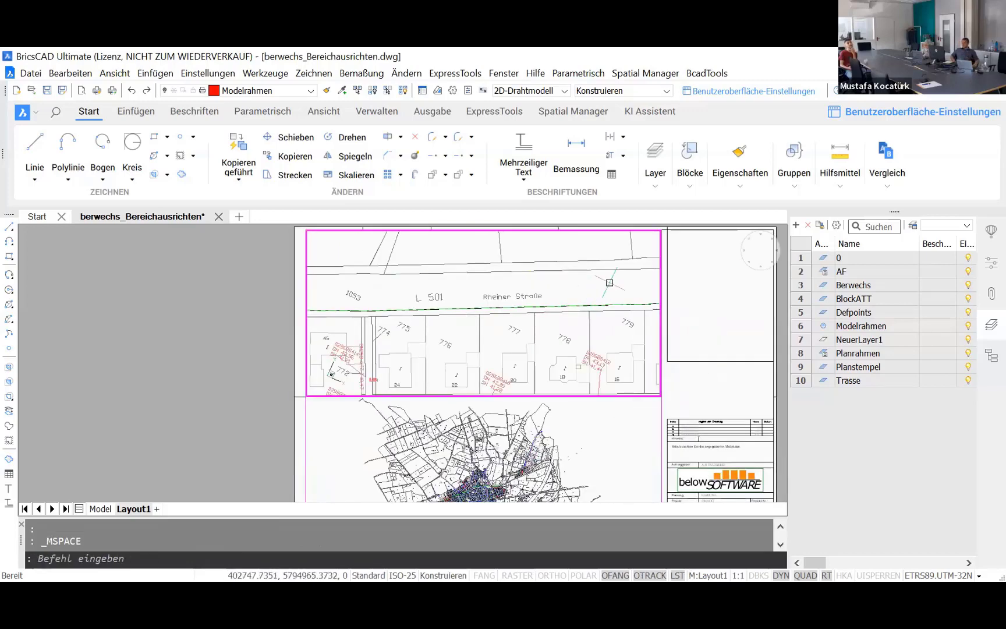
click(990, 266)
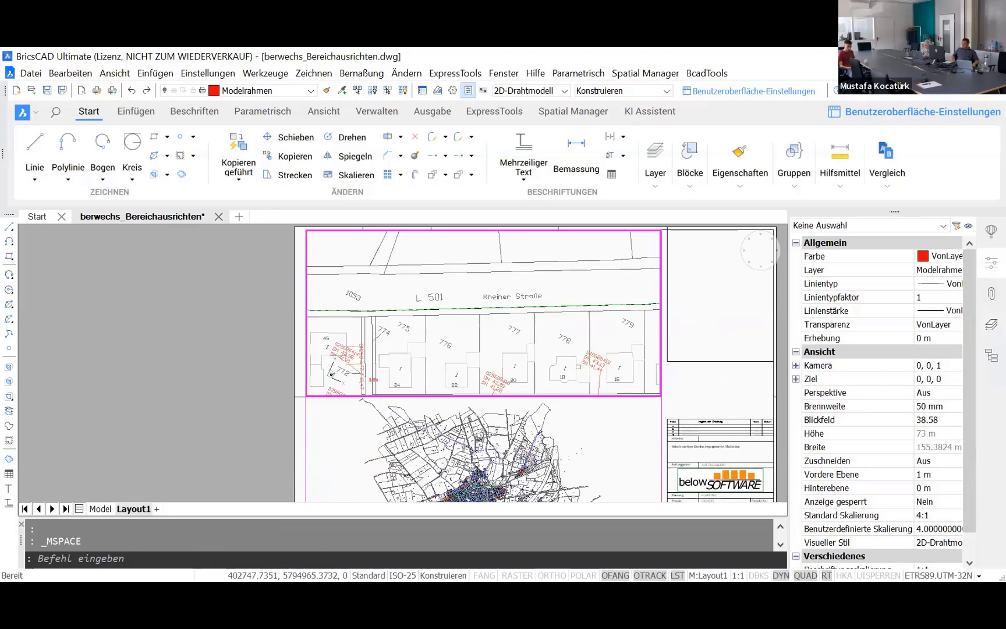
Step: Exit the viewport to the sheet and return to model space with the red plan frame
double_click(287, 404)
scroll(286, 405, up, 4)
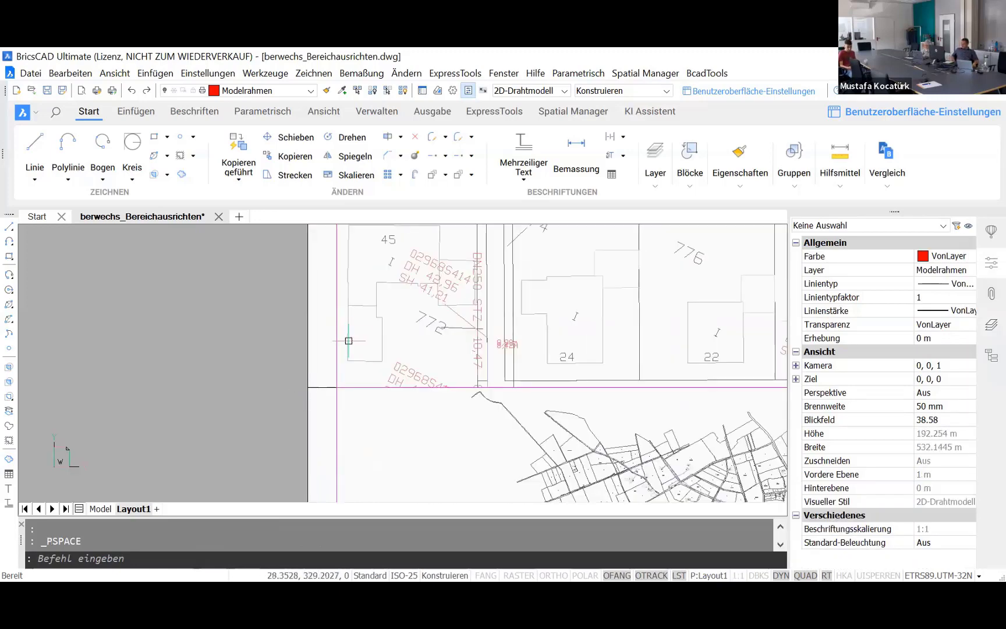
scroll(348, 341, up, 2)
scroll(349, 341, up, 1)
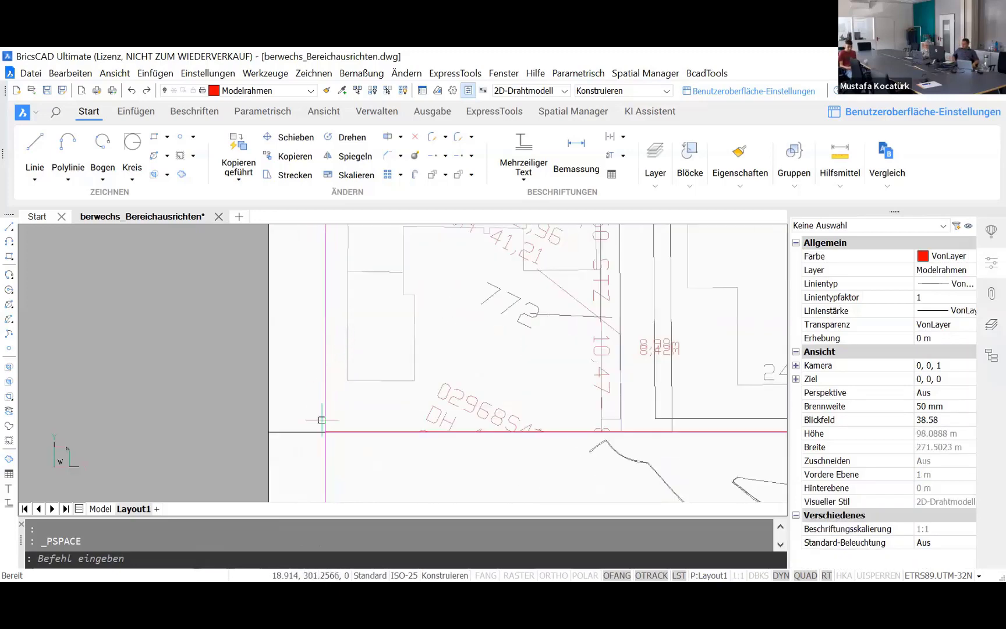
click(97, 510)
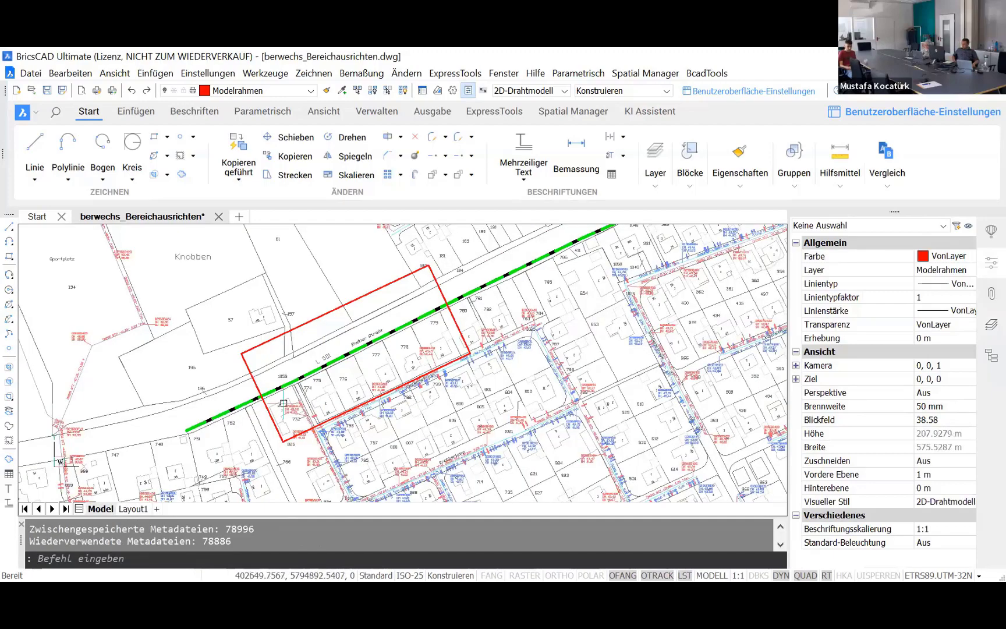
Step: Switch back and forth between Model and Layout1, zooming each view
scroll(284, 435, up, 5)
scroll(285, 434, up, 5)
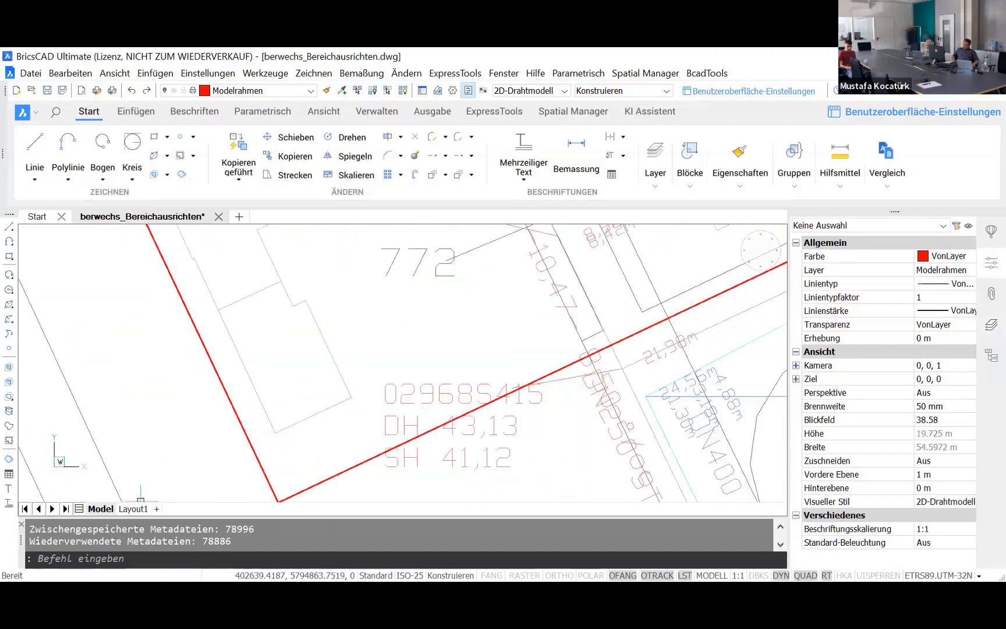
click(134, 509)
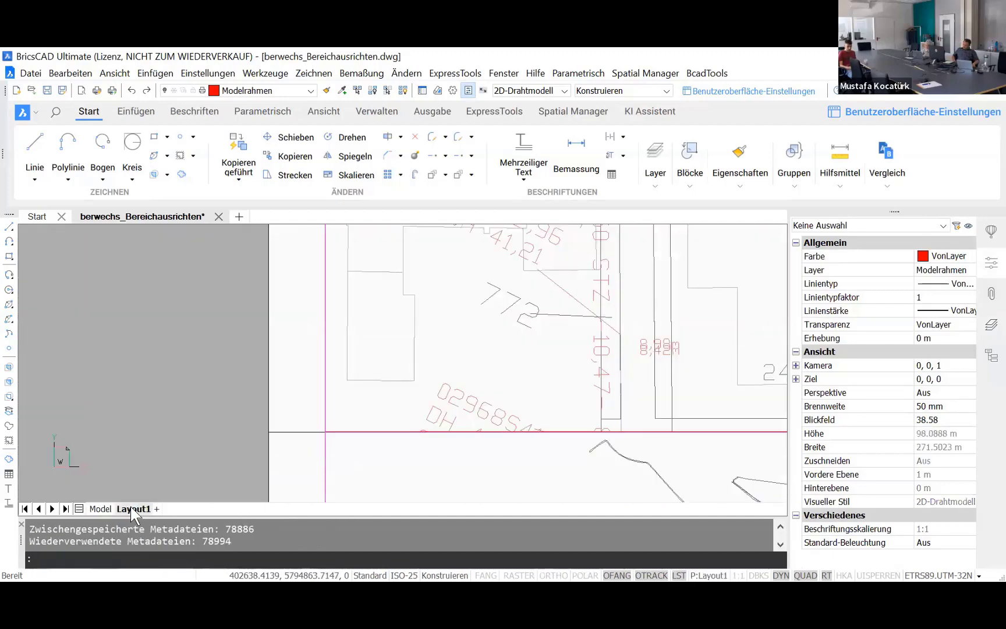
click(99, 509)
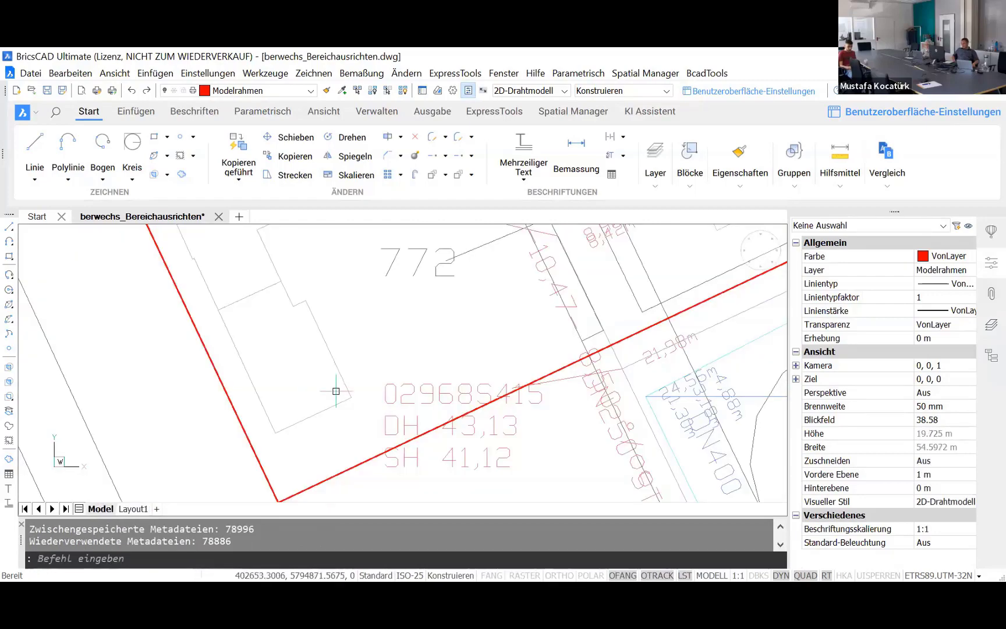
scroll(325, 398, down, 3)
scroll(314, 407, down, 4)
scroll(314, 407, down, 3)
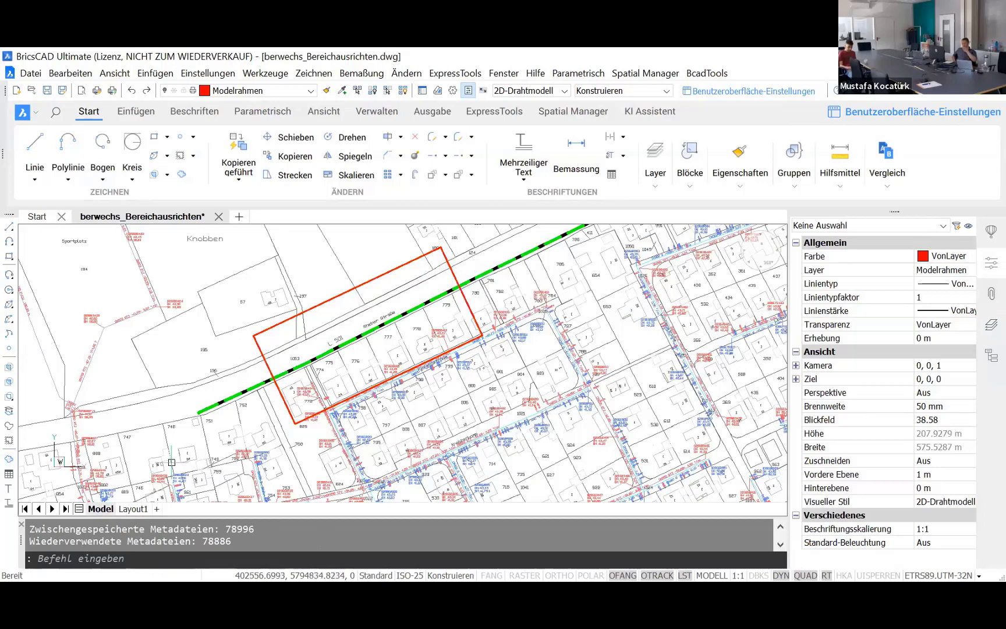
click(134, 509)
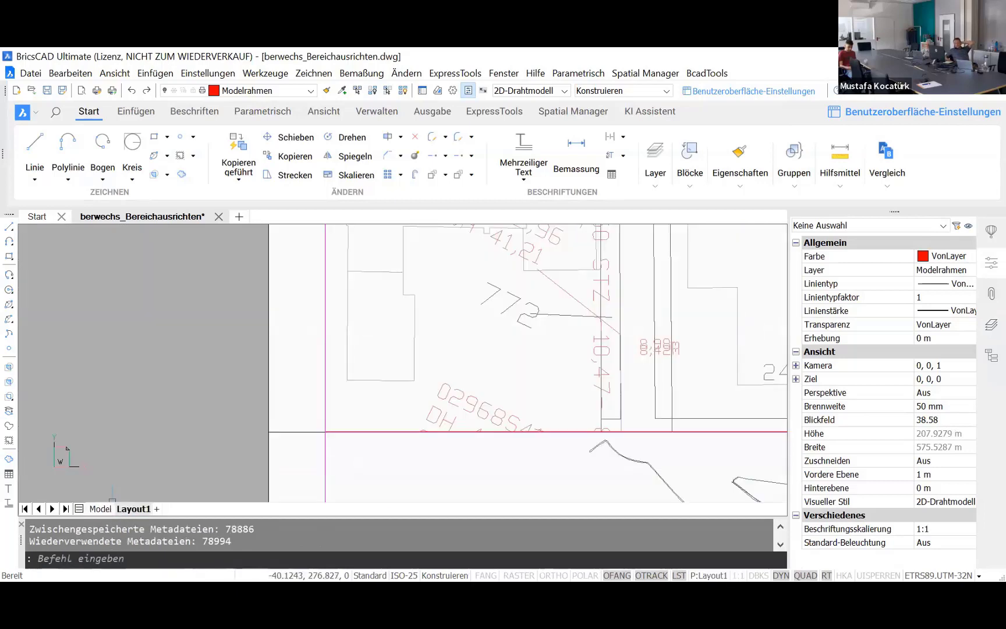
scroll(270, 385, down, 1)
scroll(269, 384, down, 1)
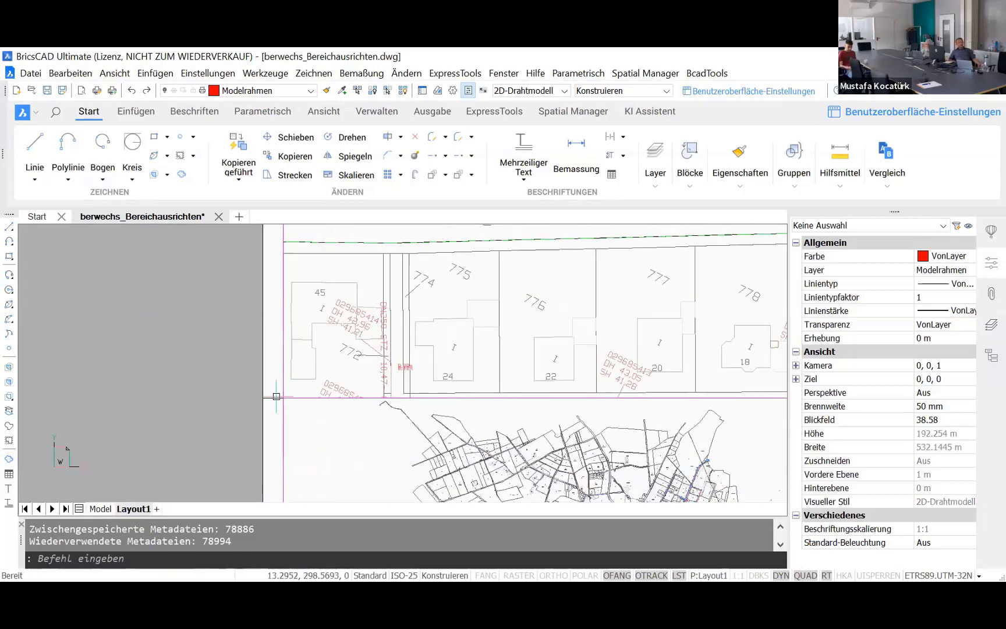
scroll(270, 384, down, 1)
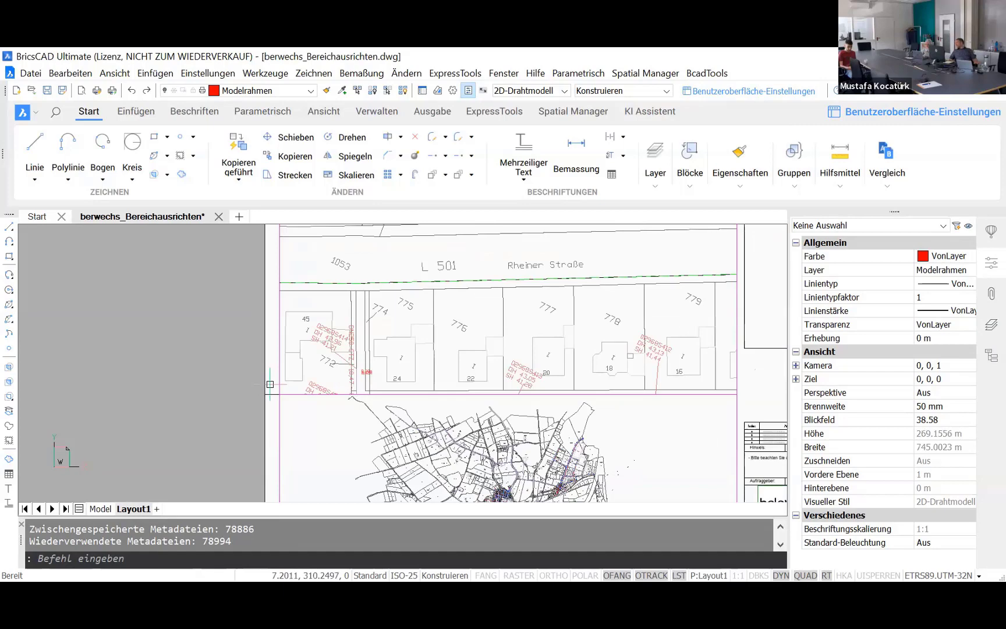
click(101, 509)
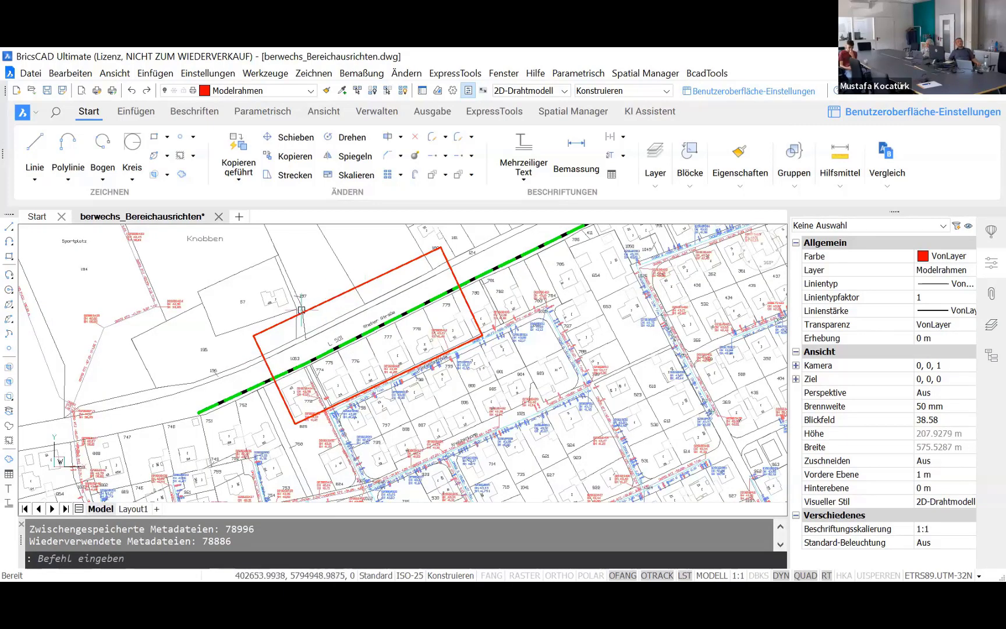
Step: Select the road alignment line, then show Layout1's whole sheet with both viewports and title block
click(311, 363)
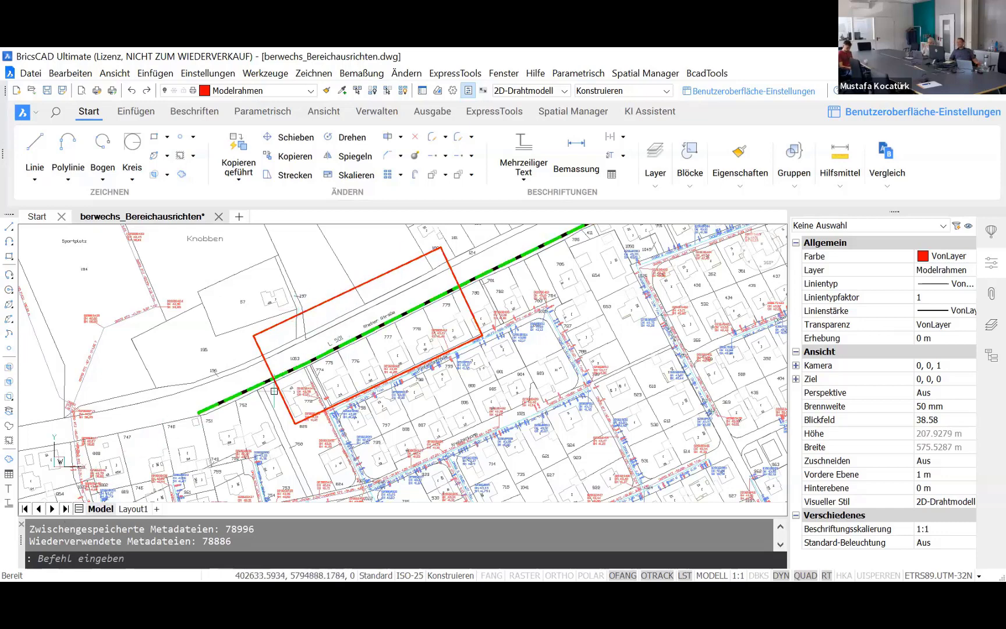
scroll(369, 316, up, 4)
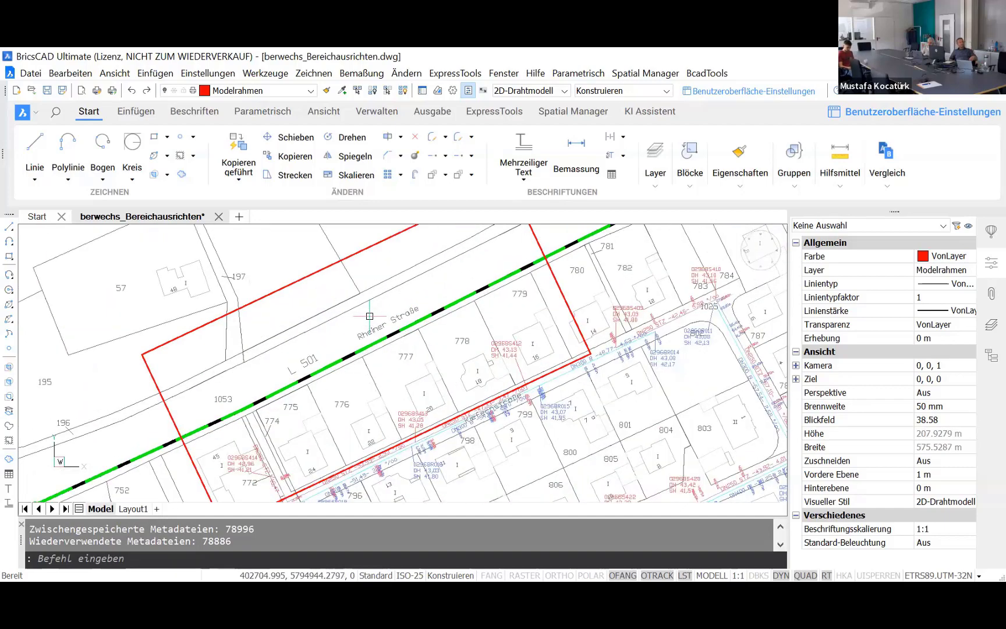
scroll(301, 318, down, 3)
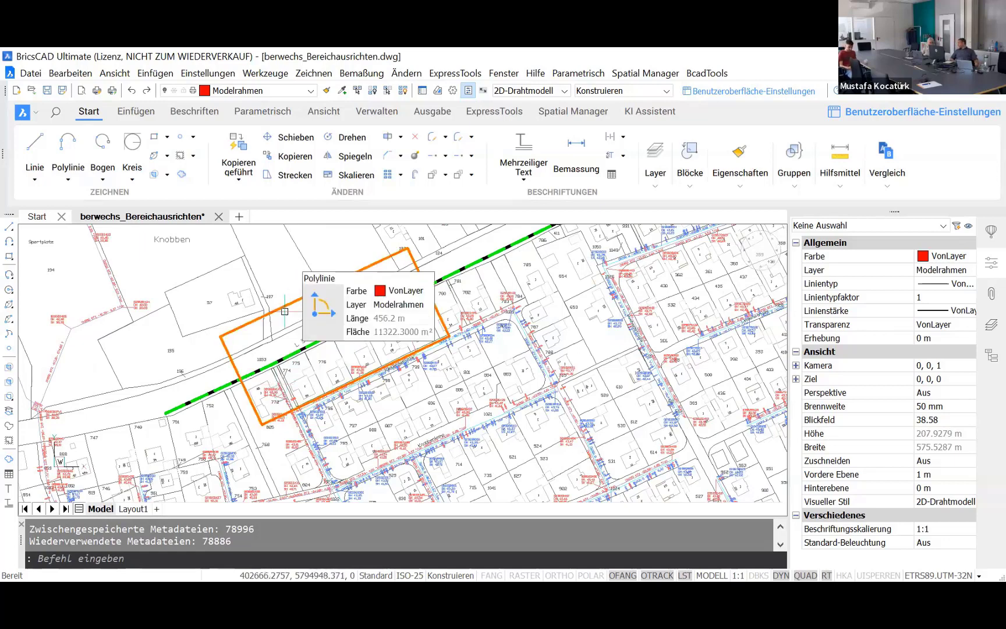
scroll(281, 314, up, 1)
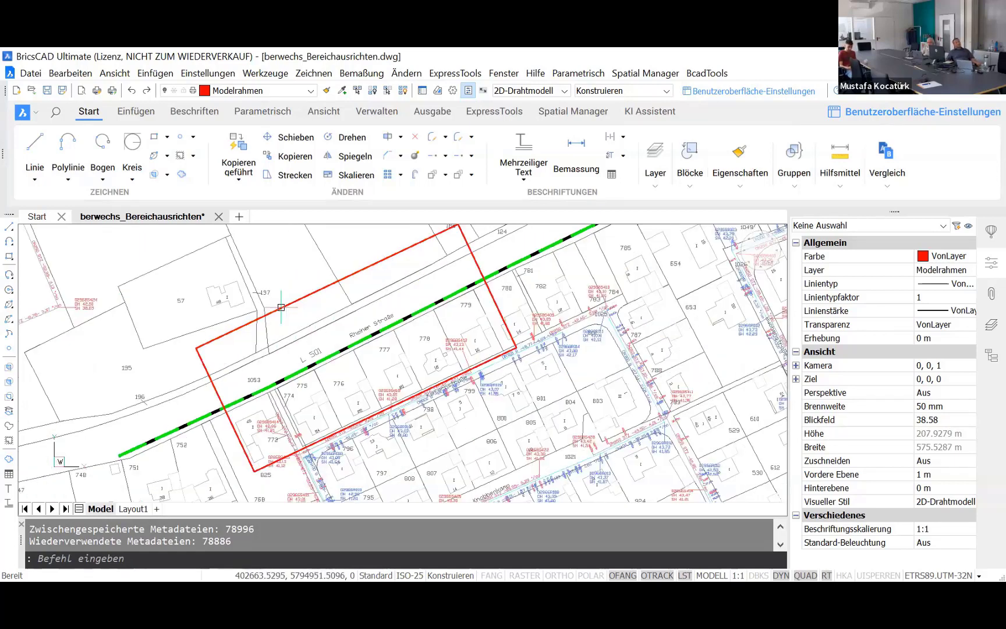
scroll(285, 300, up, 2)
scroll(289, 285, up, 2)
scroll(280, 303, down, 3)
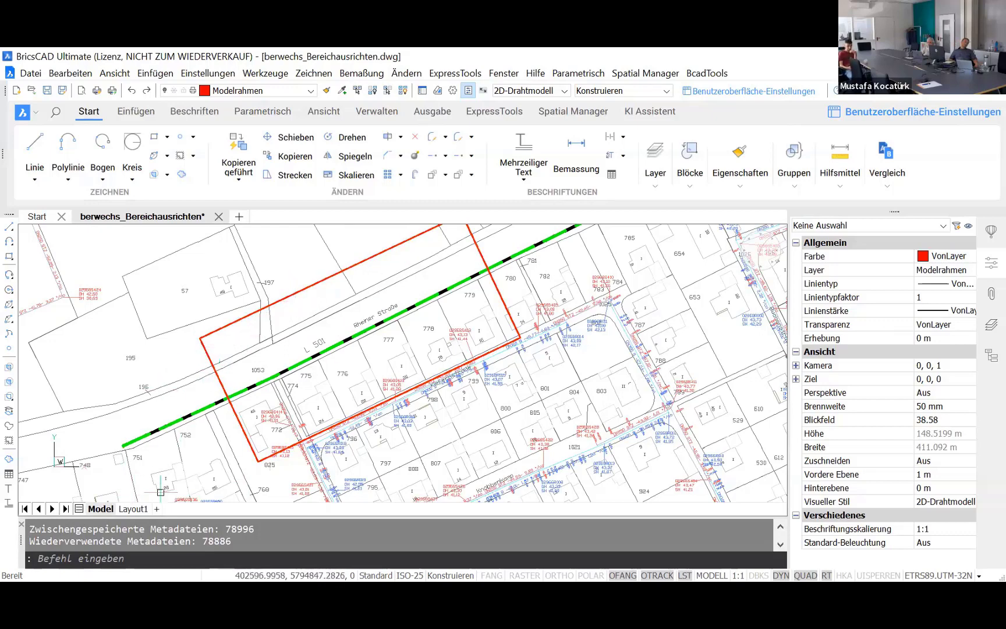
click(136, 510)
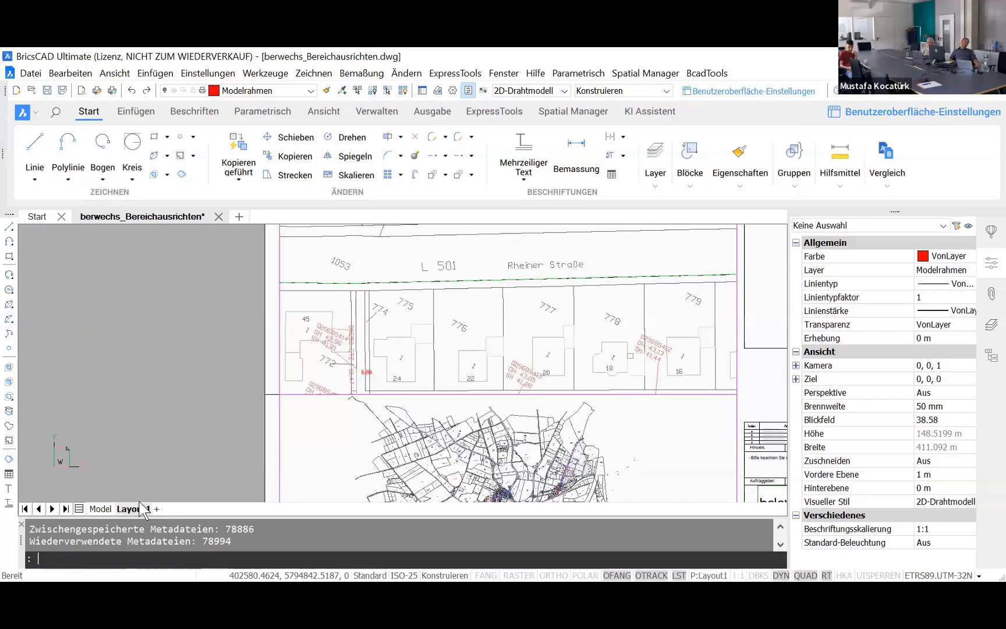
scroll(180, 320, down, 1)
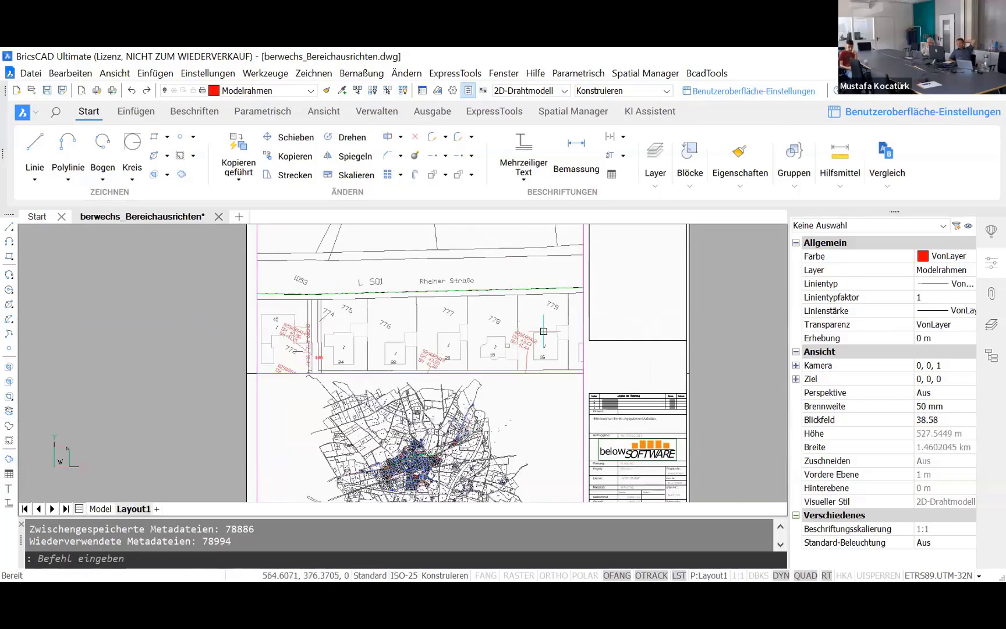
click(111, 76)
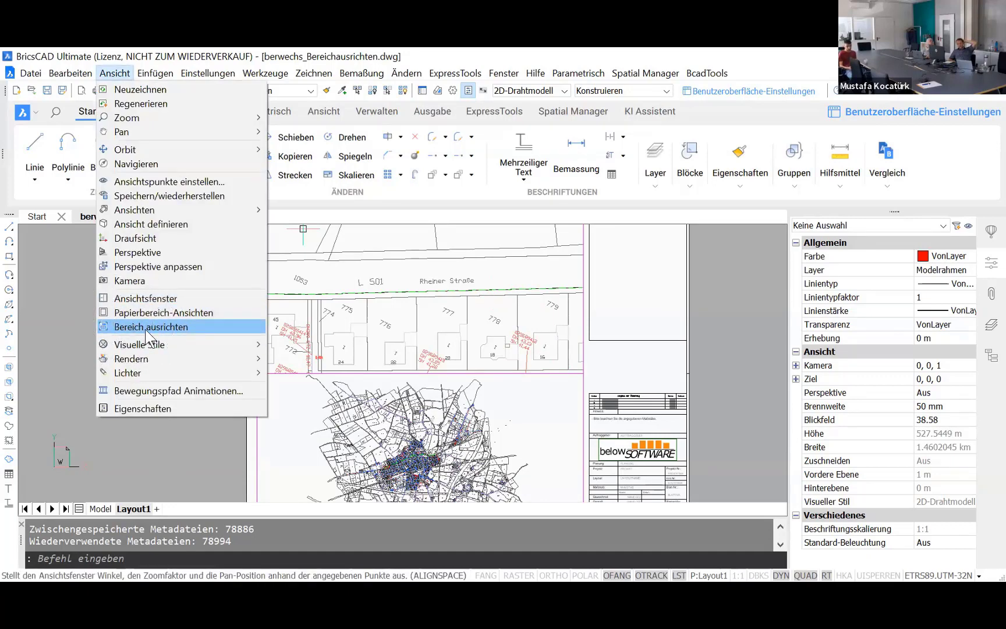
click(212, 329)
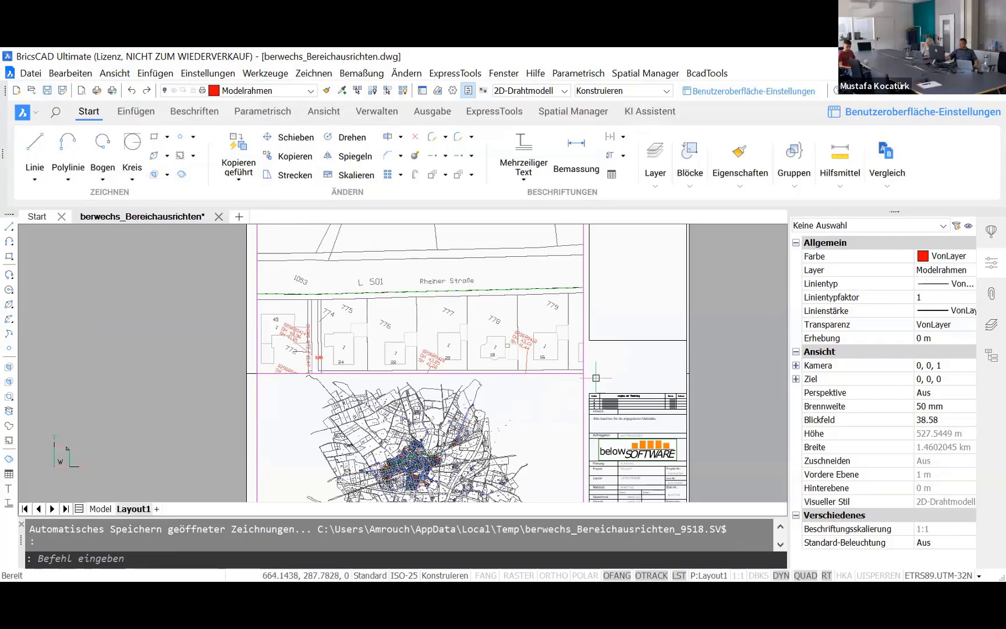
scroll(617, 362, down, 2)
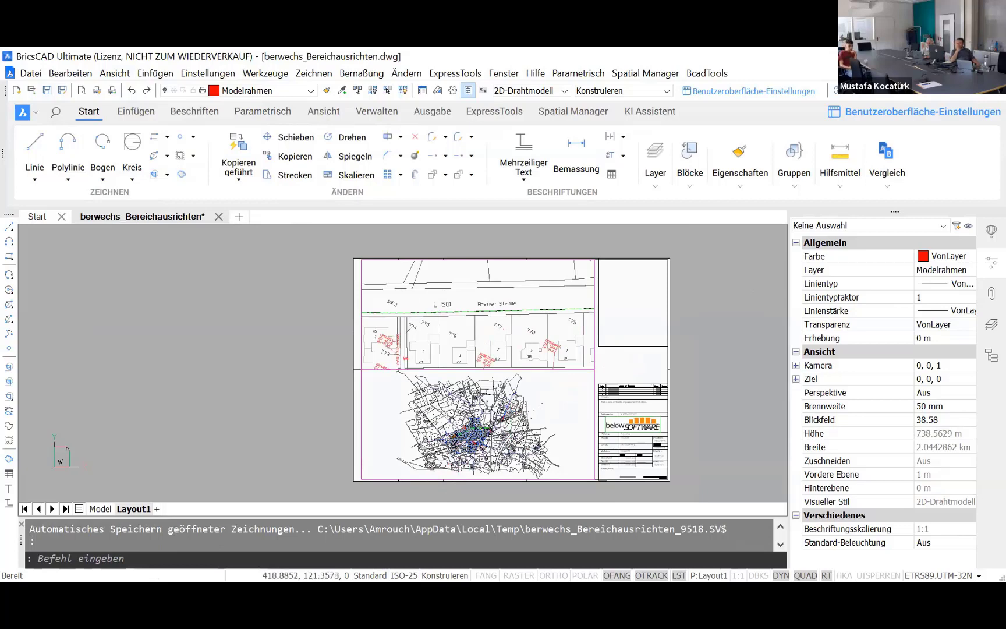
Step: Zoom the lower viewport onto parcels 775–779 along L 501, then return to the model map
double_click(553, 415)
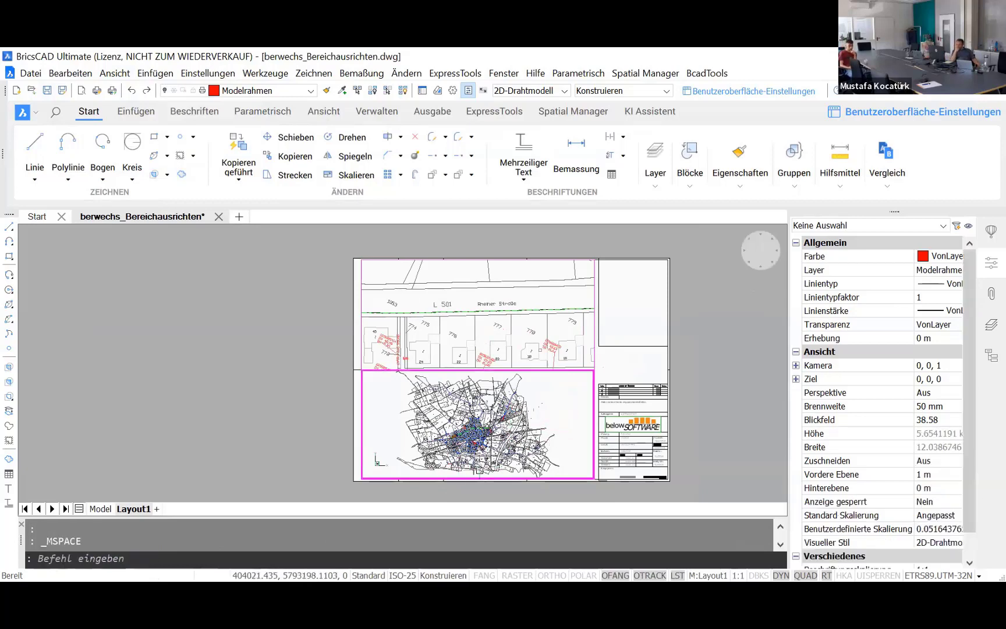
scroll(455, 443, up, 3)
scroll(455, 443, up, 3)
scroll(455, 443, up, 3)
scroll(455, 443, up, 3)
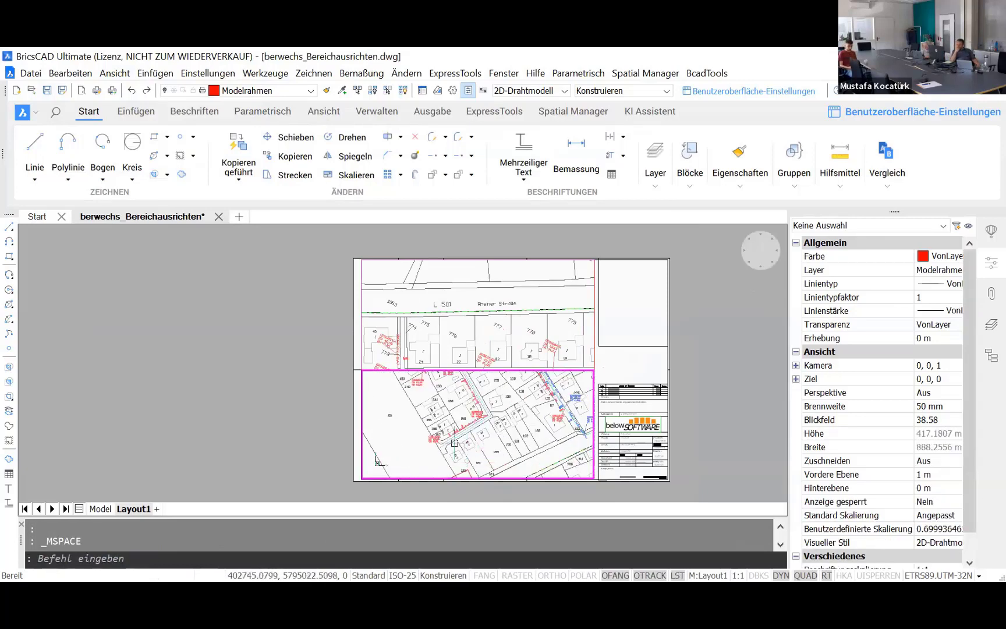
scroll(455, 444, down, 2)
scroll(466, 443, down, 1)
scroll(481, 442, down, 1)
scroll(495, 441, down, 1)
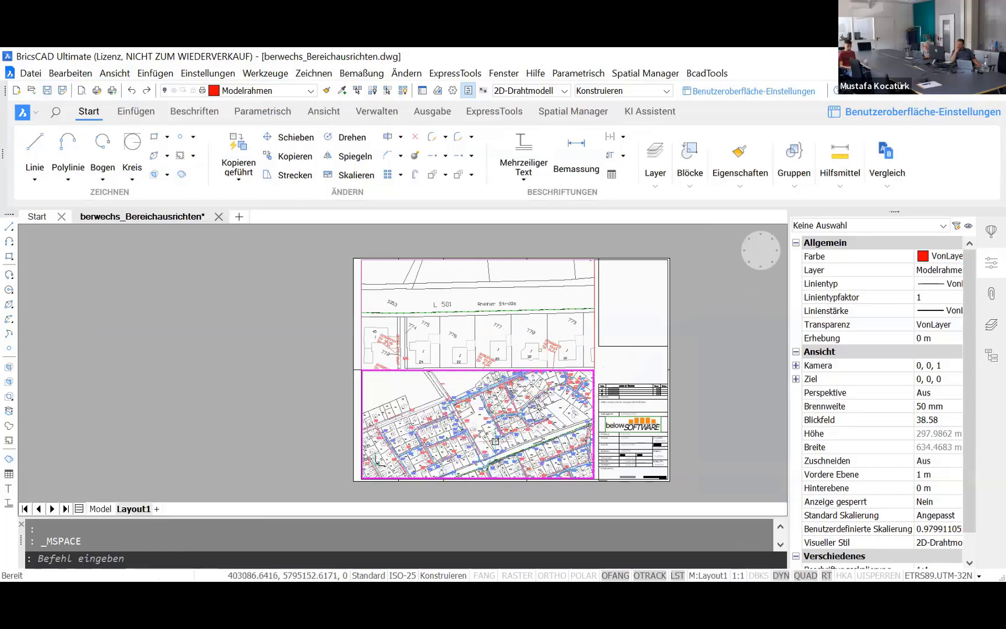
scroll(495, 441, down, 2)
scroll(495, 441, down, 1)
scroll(495, 441, down, 1)
scroll(495, 441, down, 2)
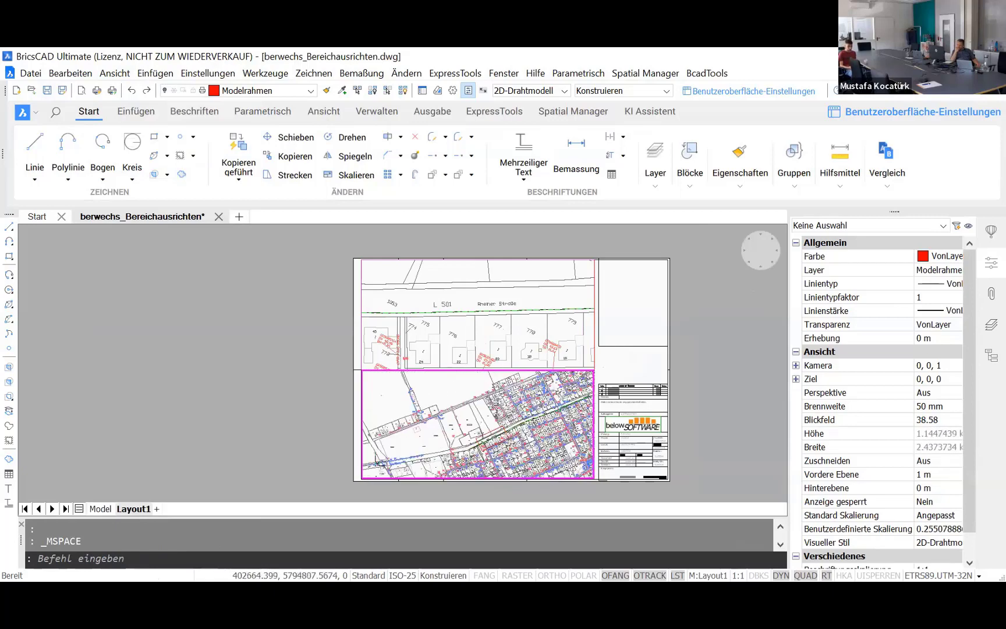
scroll(495, 441, up, 3)
scroll(533, 427, up, 2)
scroll(533, 427, up, 2)
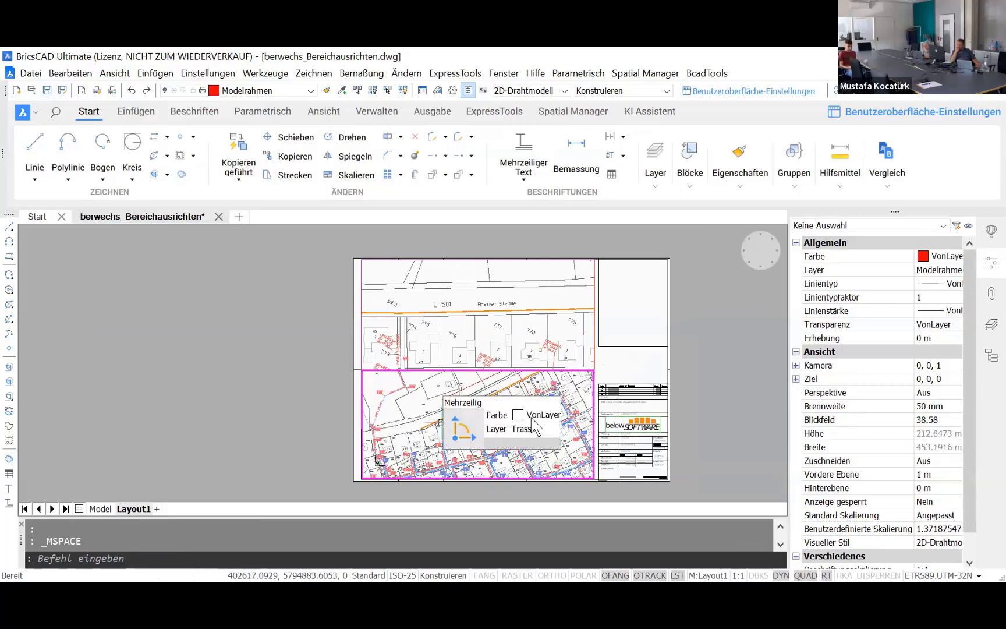
scroll(533, 427, down, 2)
scroll(460, 407, up, 2)
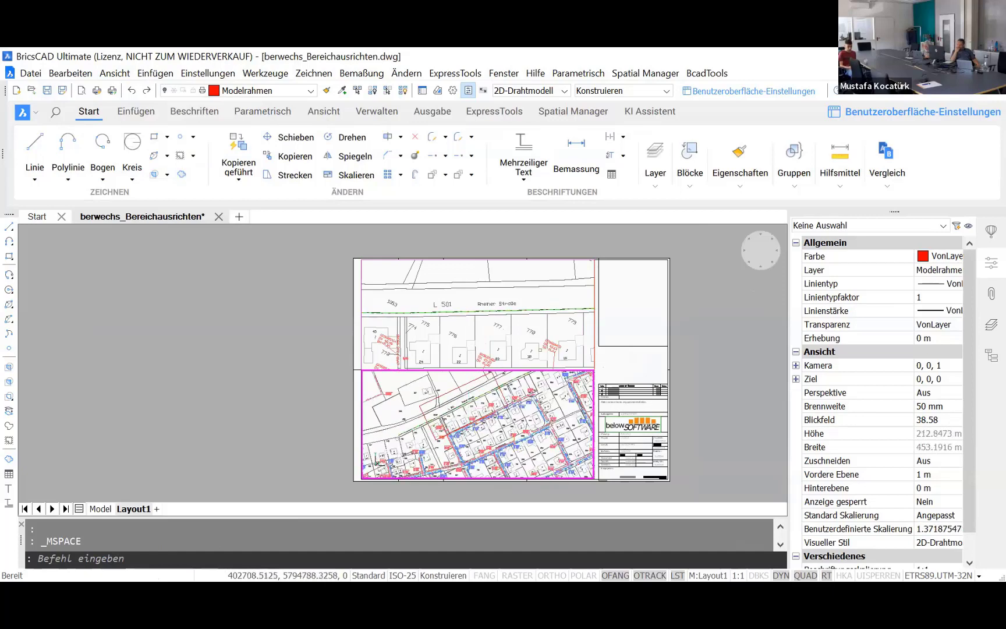
scroll(489, 417, down, 2)
scroll(453, 395, up, 2)
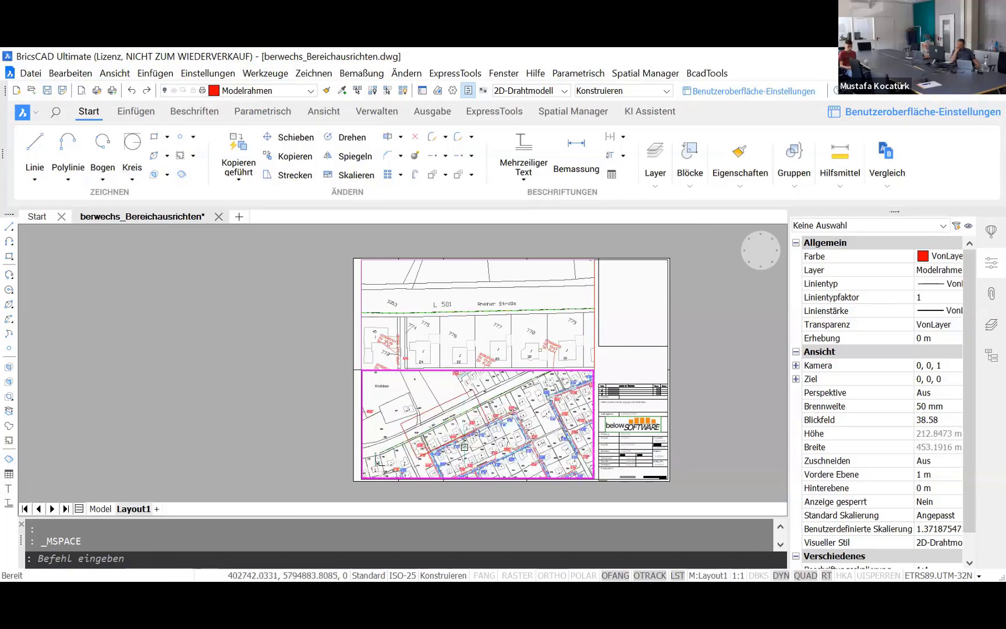
scroll(453, 396, down, 2)
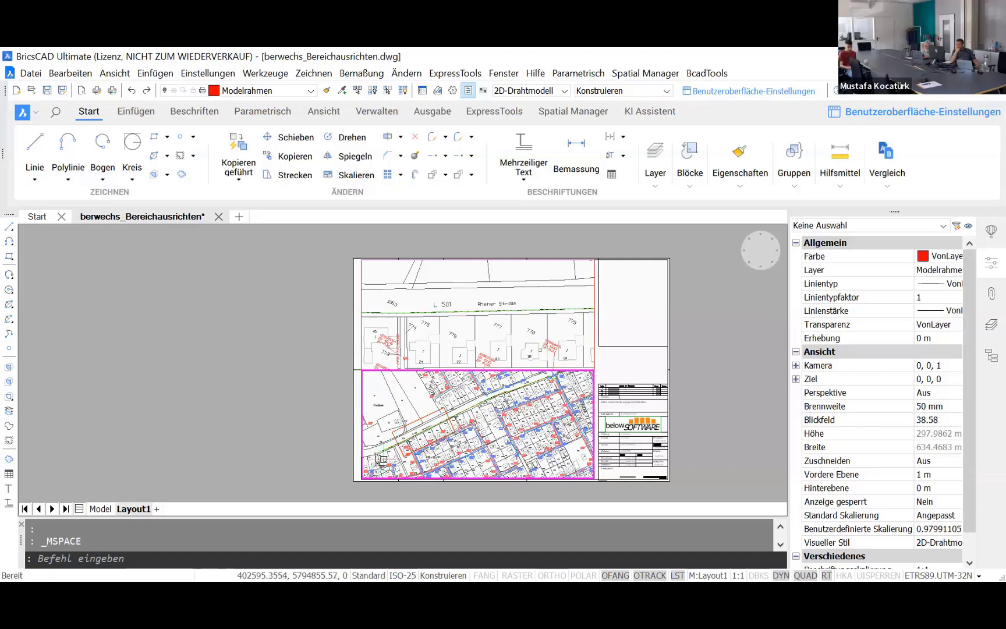
scroll(412, 398, up, 5)
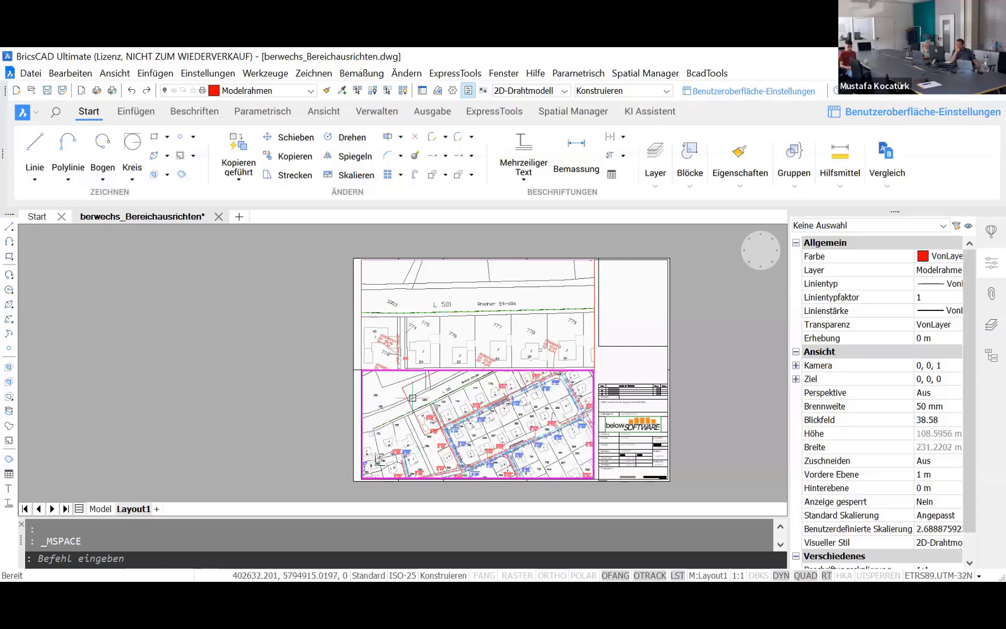
click(96, 511)
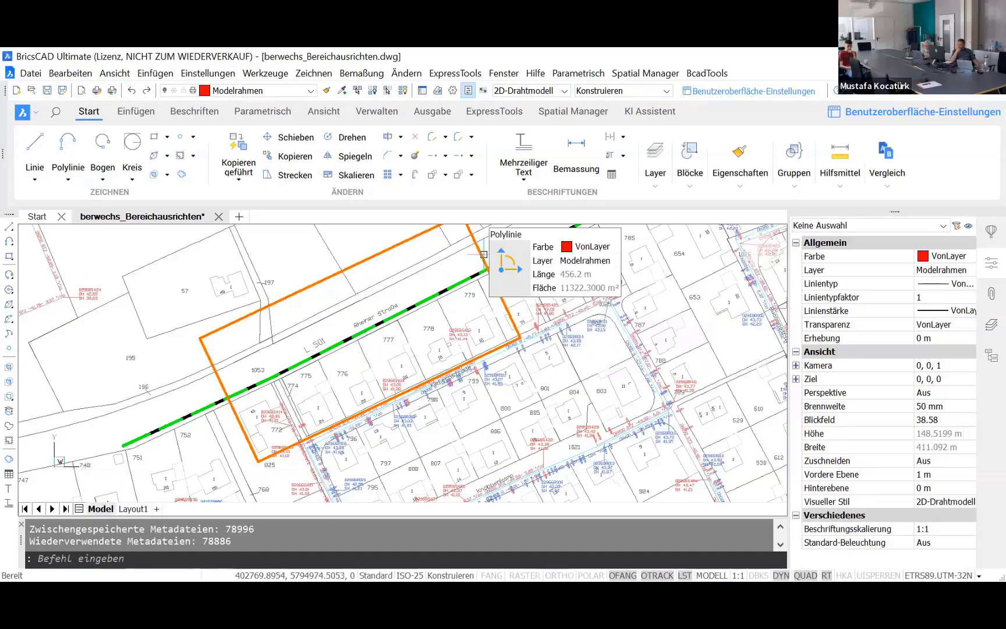
Step: Select the orange frame and try the manipulator's copy mode, then cancel it
click(482, 256)
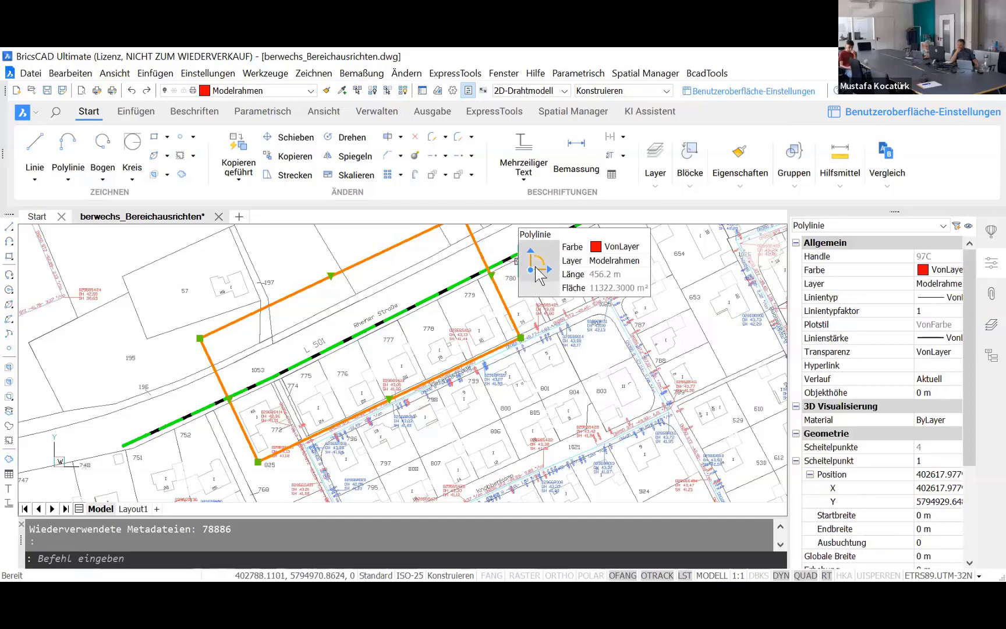
click(471, 286)
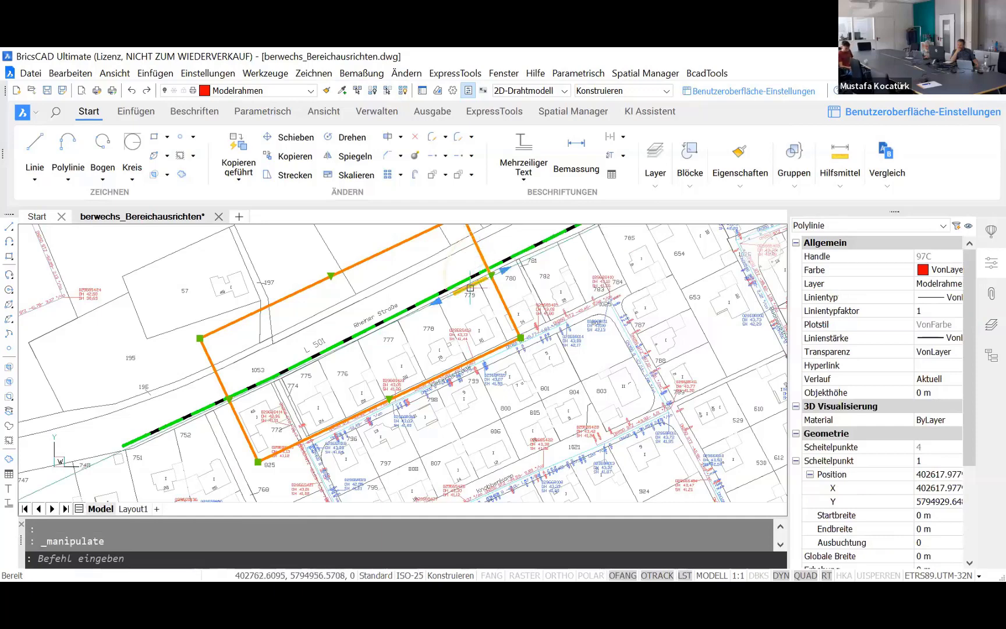
ctrl+click(471, 287)
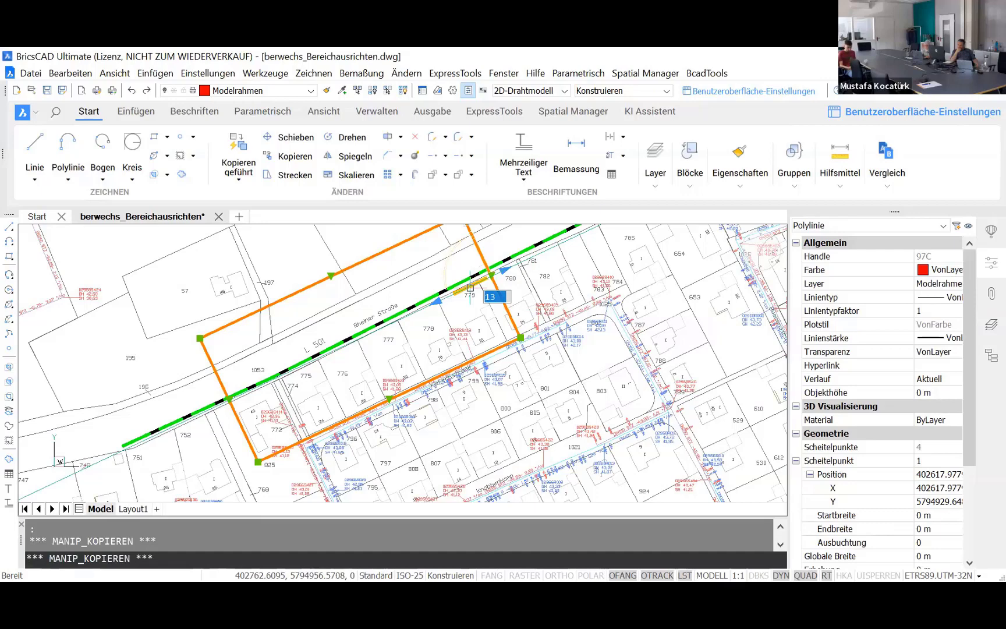
key(Escape)
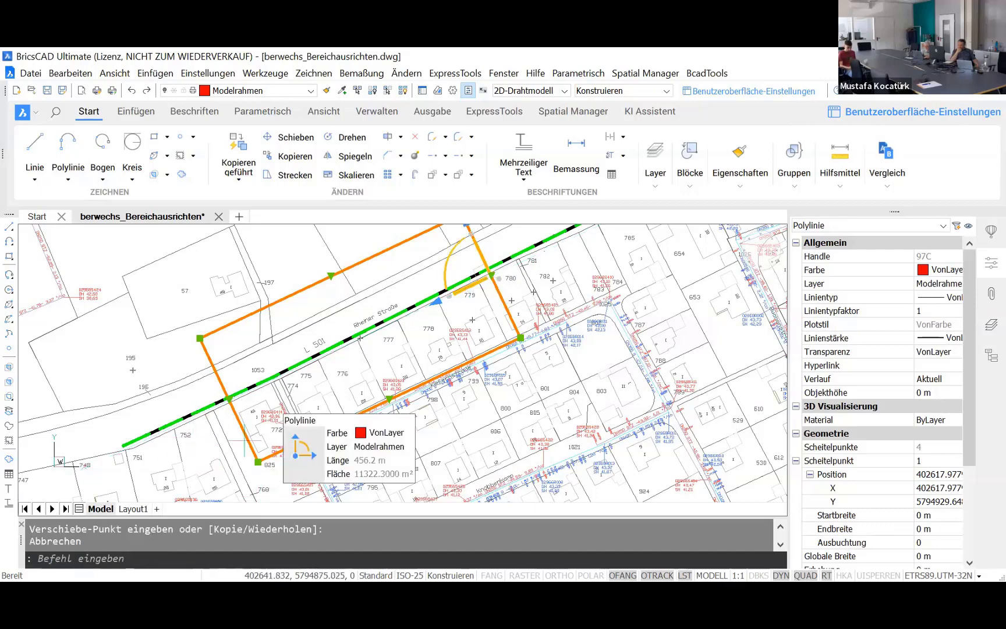
key(Escape)
Step: Copy the frame rectangle along L 501 so the copy adjoins the original
click(270, 466)
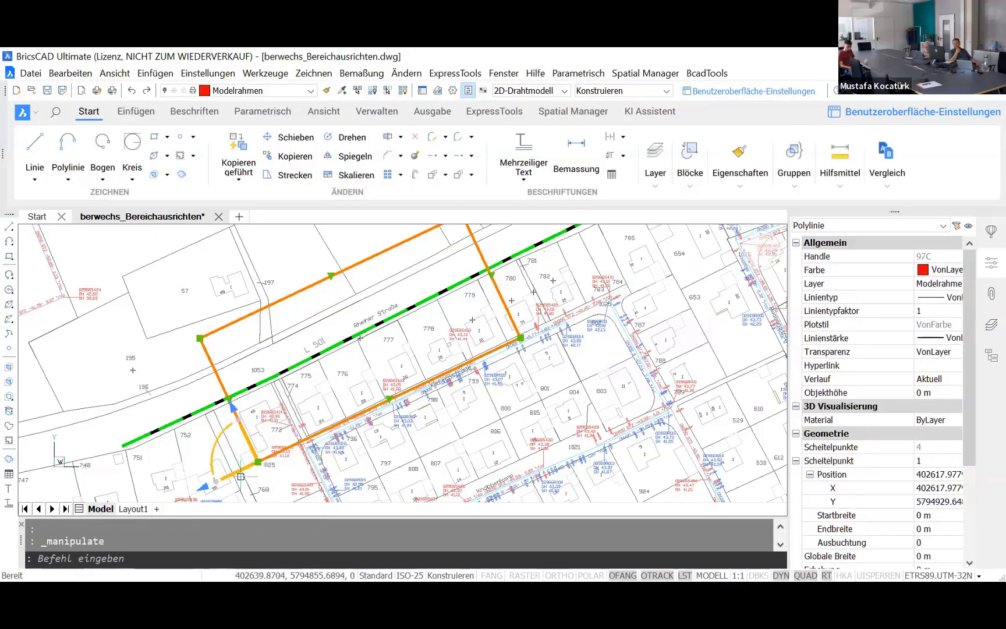
ctrl+click(240, 472)
text(12)
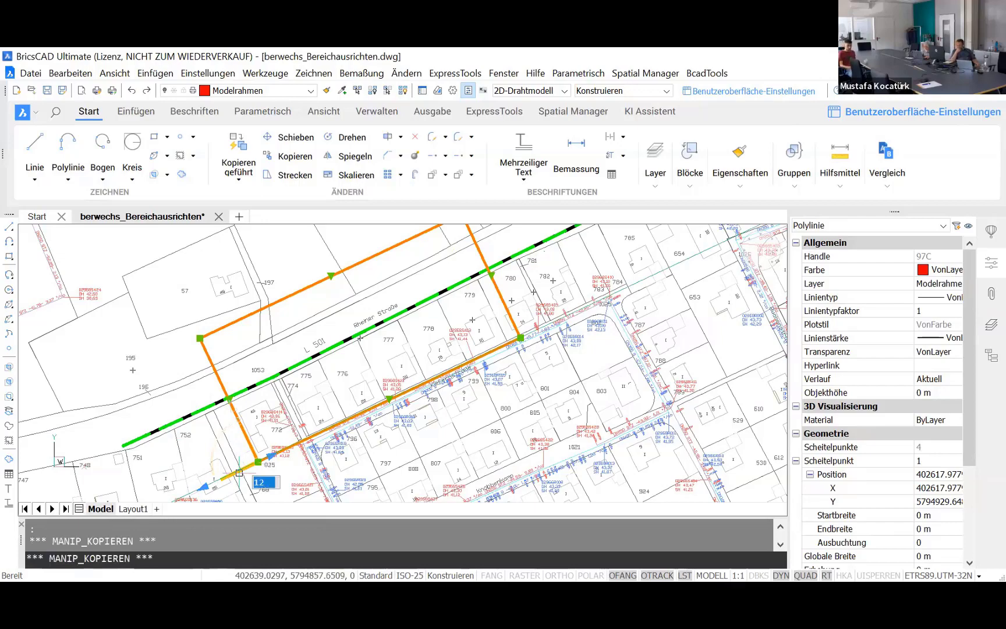
key(Return)
scroll(419, 386, down, 2)
scroll(418, 386, down, 2)
scroll(418, 386, down, 1)
key(Escape)
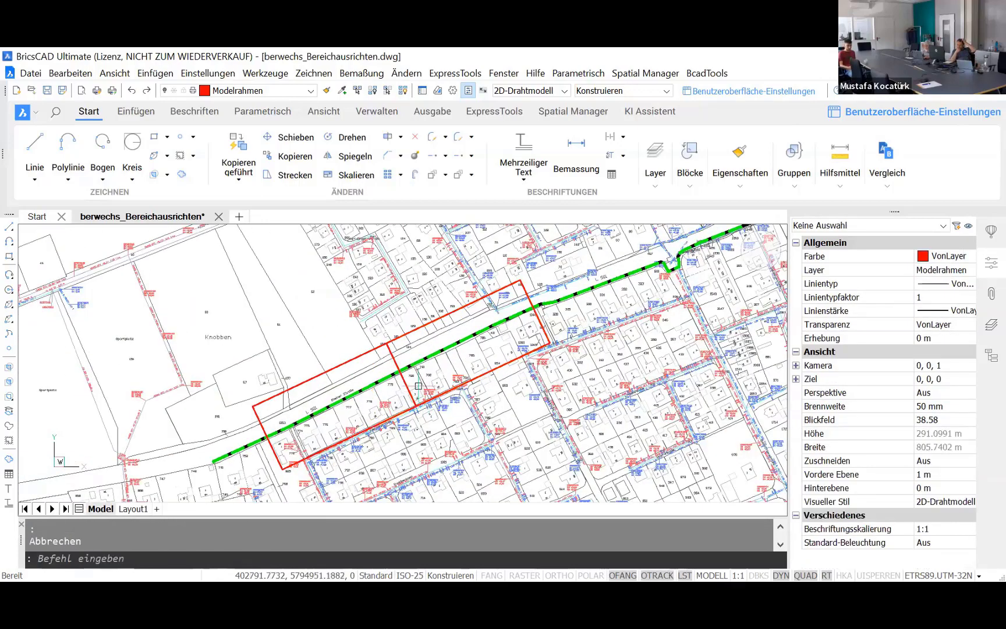
scroll(418, 385, up, 2)
scroll(418, 385, up, 2)
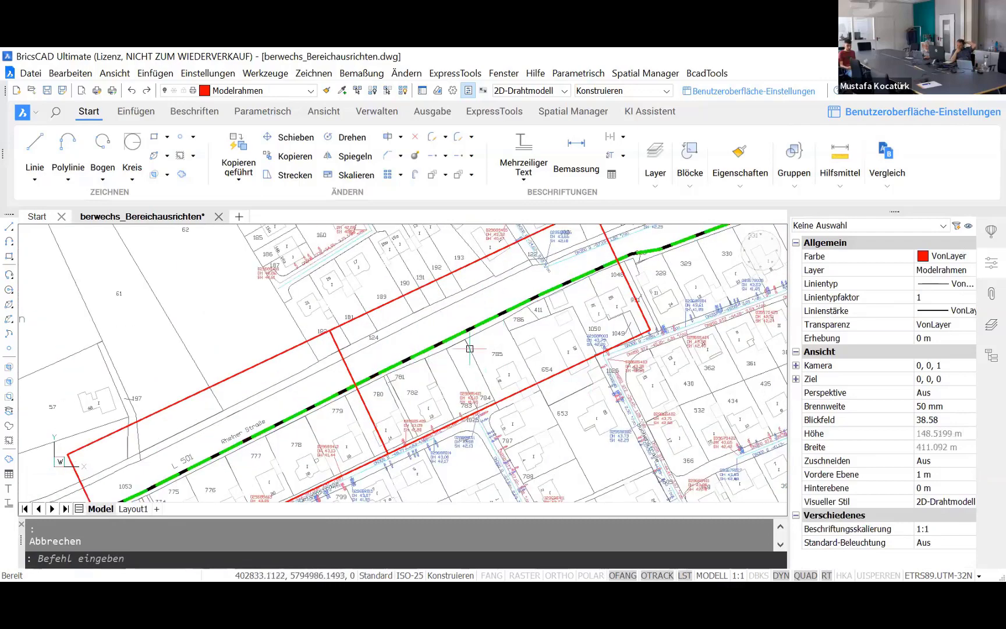
scroll(470, 349, down, 1)
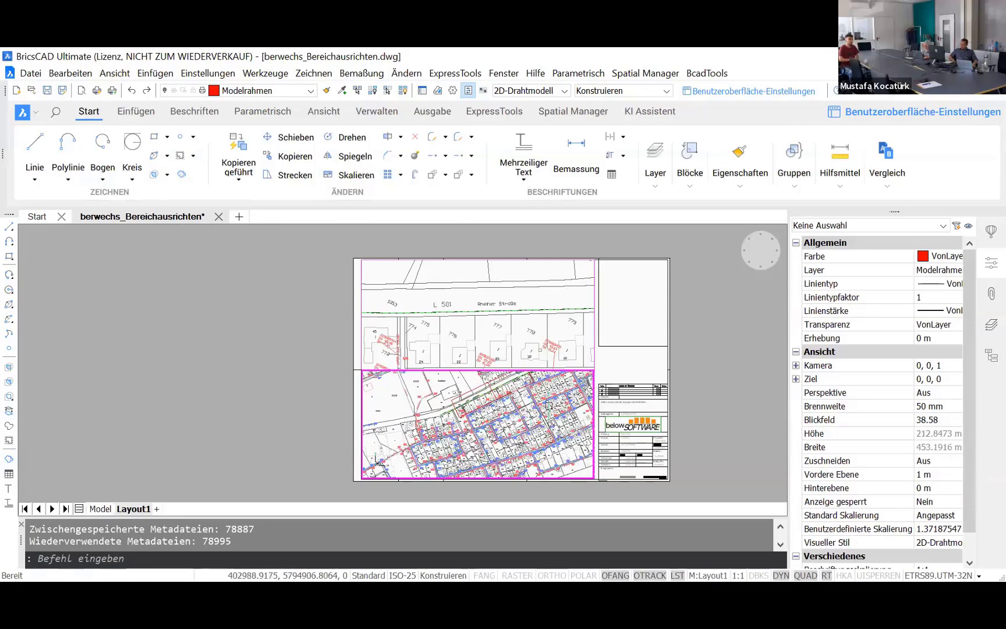
Step: Zoom the lower viewport onto the boundary line and start the BKS user coordinate system command
scroll(550, 405, up, 1)
scroll(489, 440, up, 1)
scroll(433, 473, up, 1)
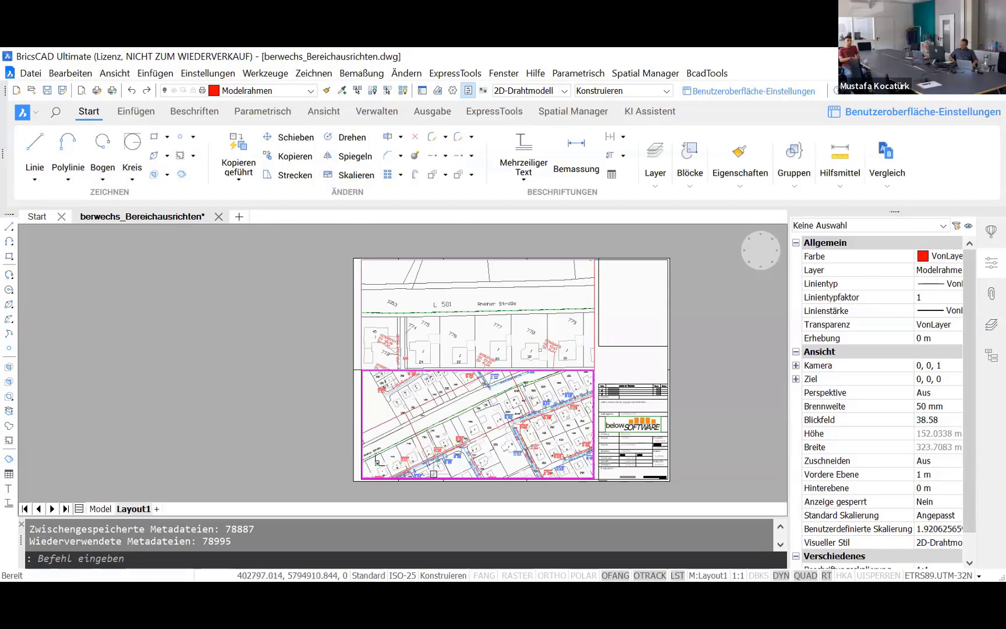
scroll(433, 474, up, 1)
scroll(465, 408, up, 1)
scroll(458, 432, up, 1)
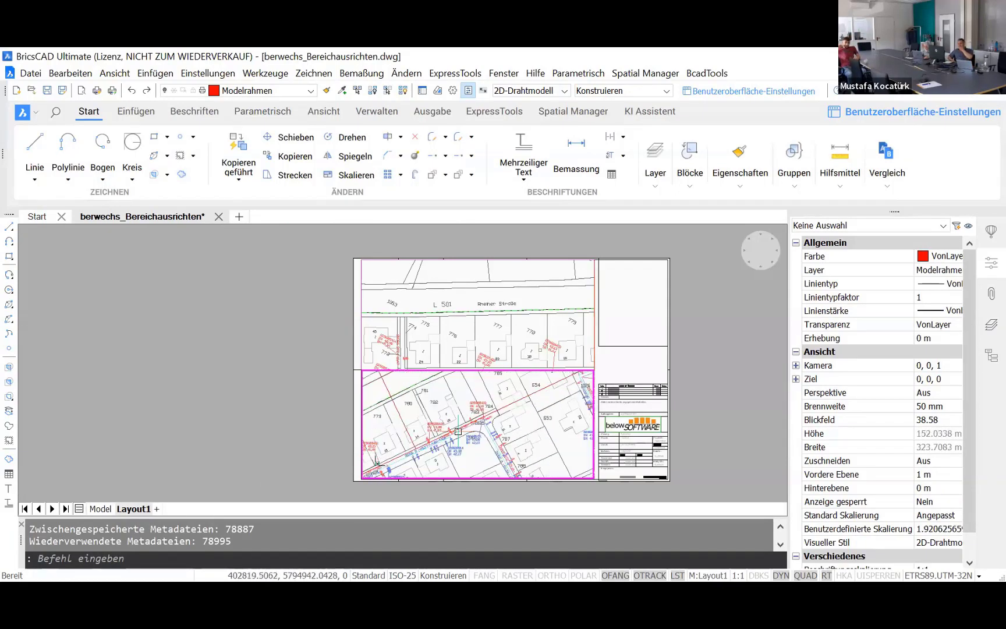
scroll(458, 432, up, 2)
scroll(448, 450, up, 1)
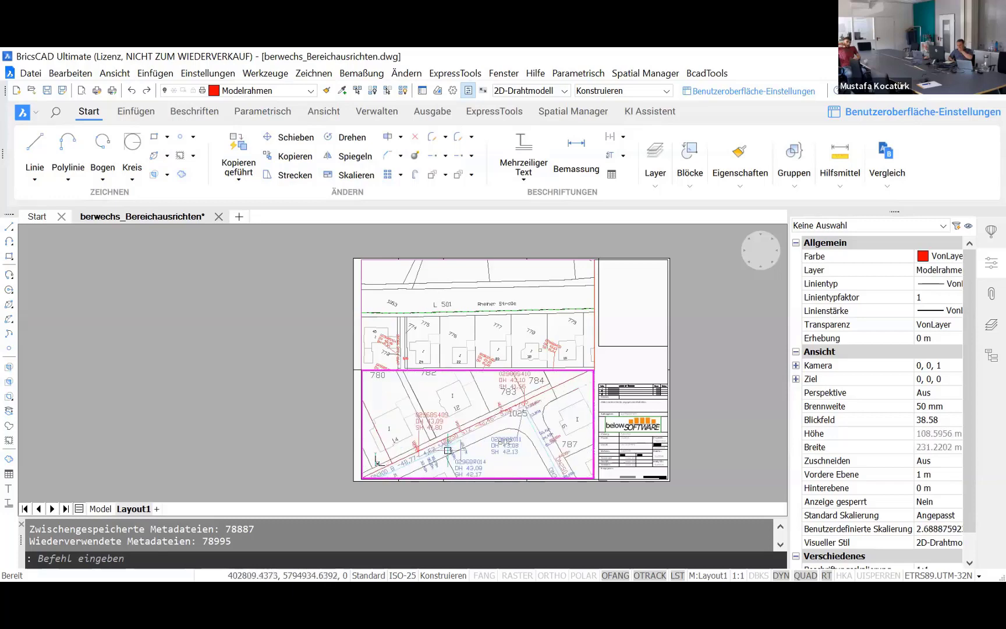
scroll(448, 450, up, 3)
scroll(448, 450, up, 3)
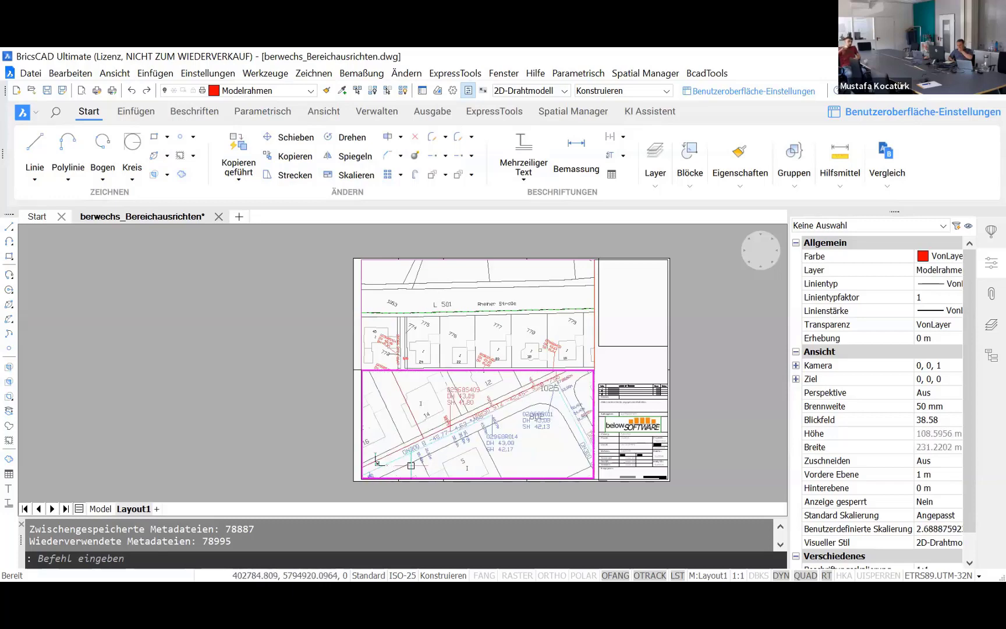
click(142, 561)
text(b)
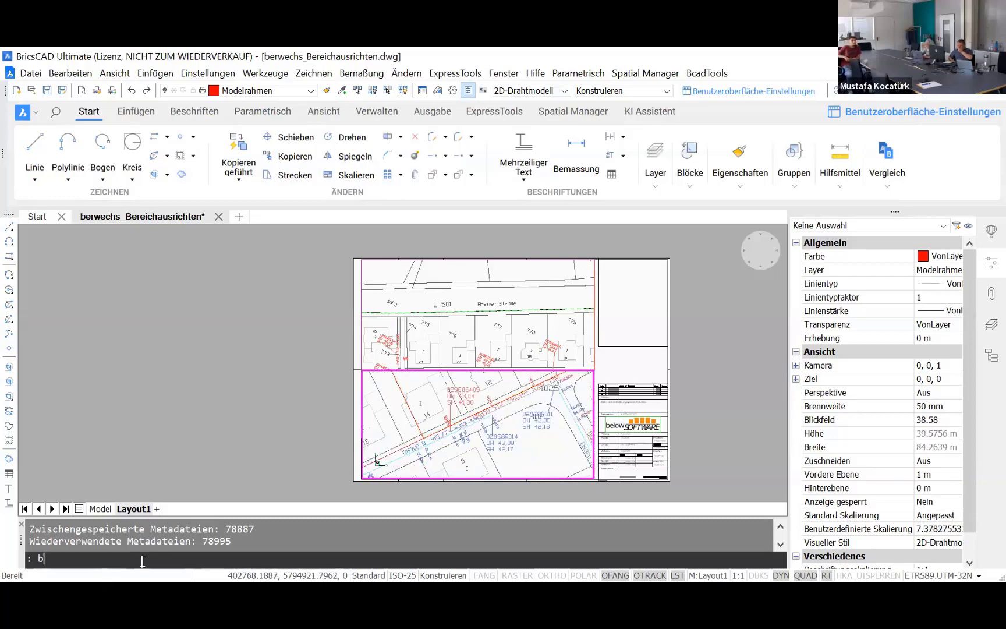
text(ks)
key(Return)
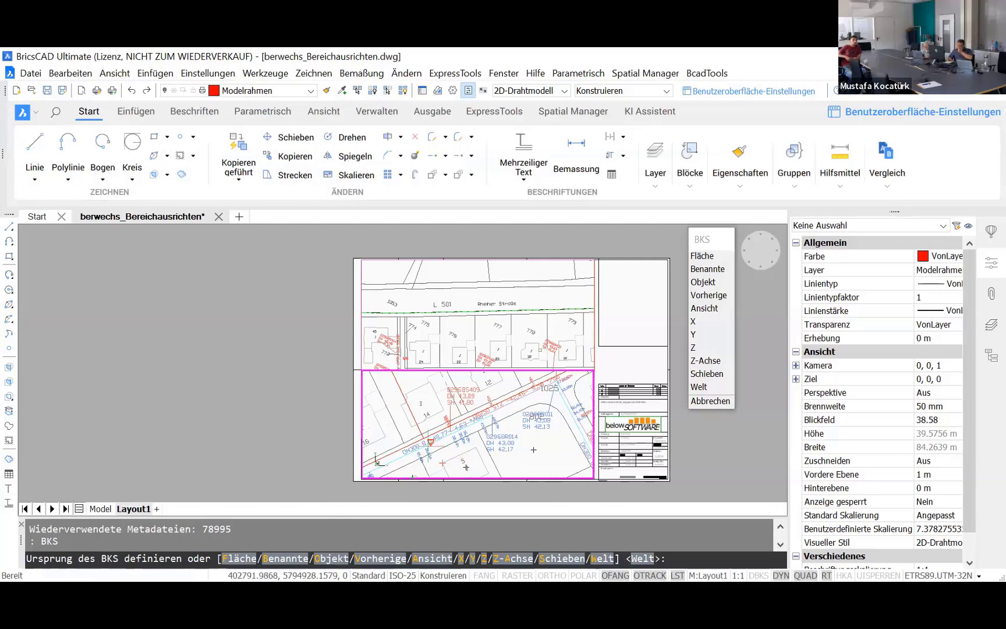
Step: Set the UCS origin at the frame corner with X-axis along the boundary line, then zoom out
scroll(425, 438, up, 5)
click(429, 437)
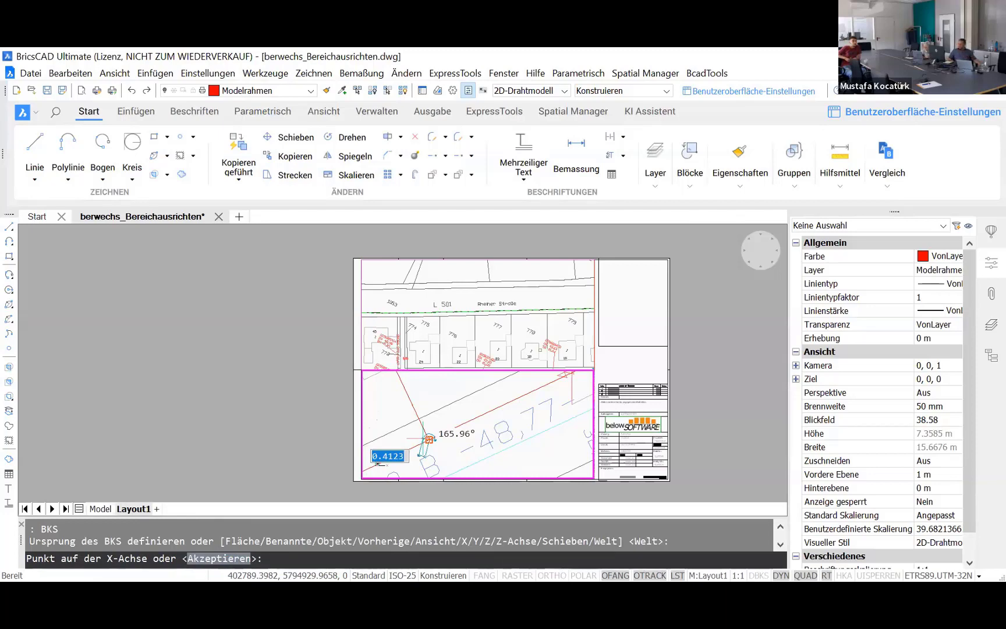
click(430, 438)
scroll(429, 438, down, 5)
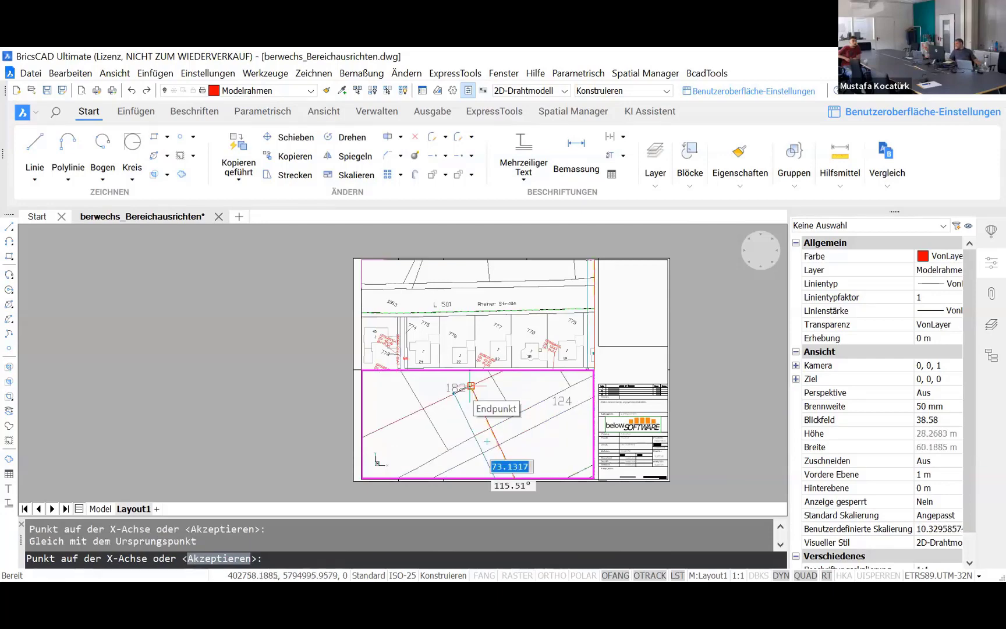
click(470, 386)
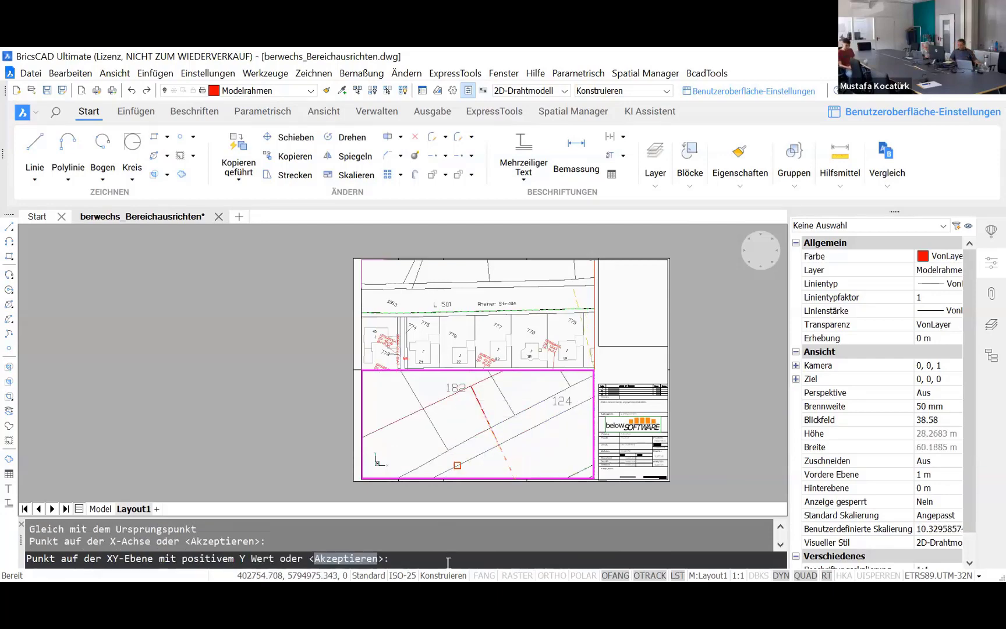
key(Return)
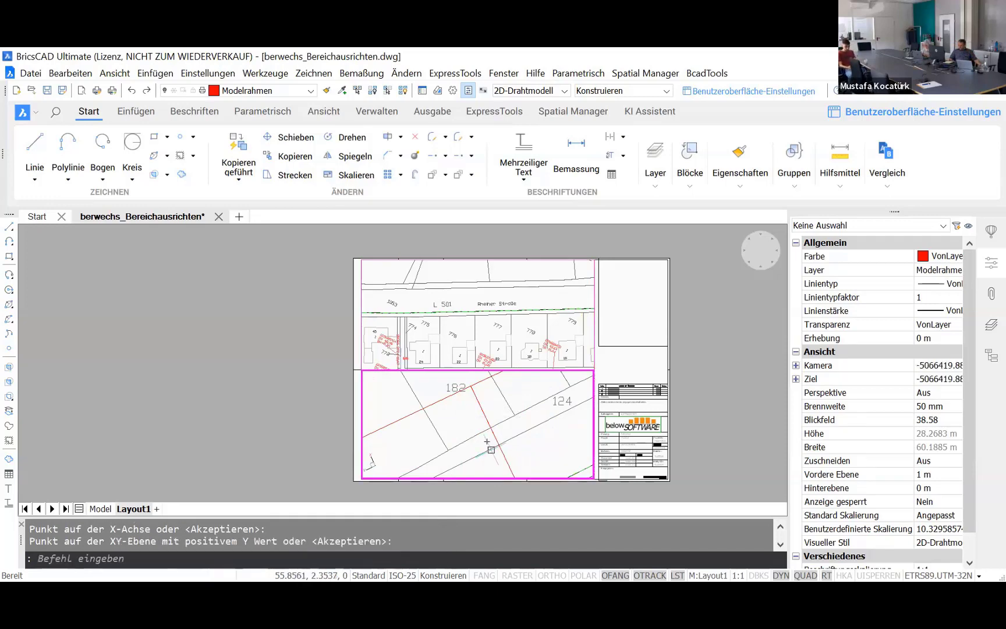
scroll(486, 441, down, 5)
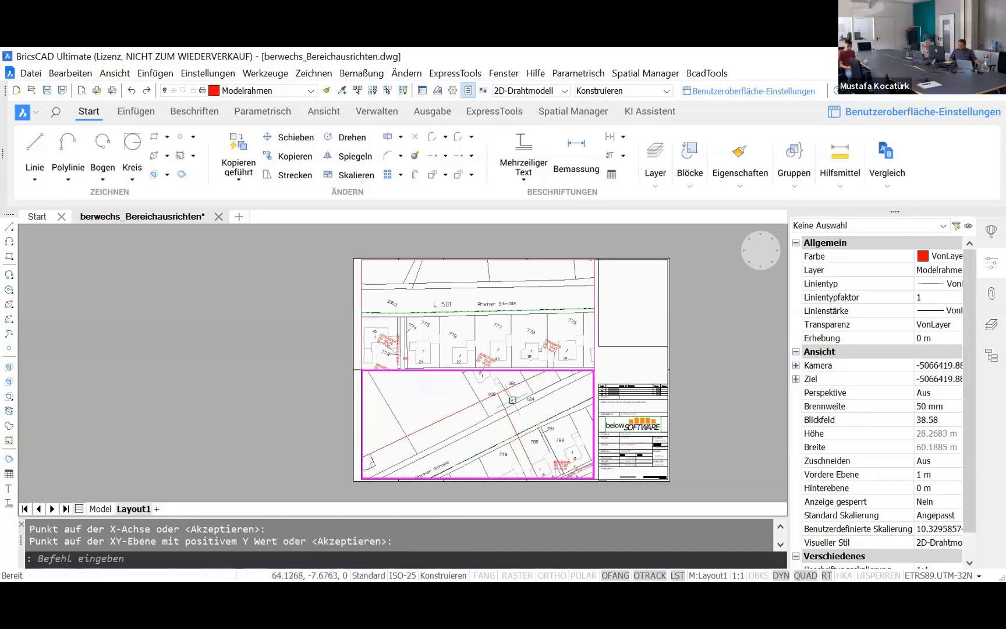
click(318, 561)
text(dr)
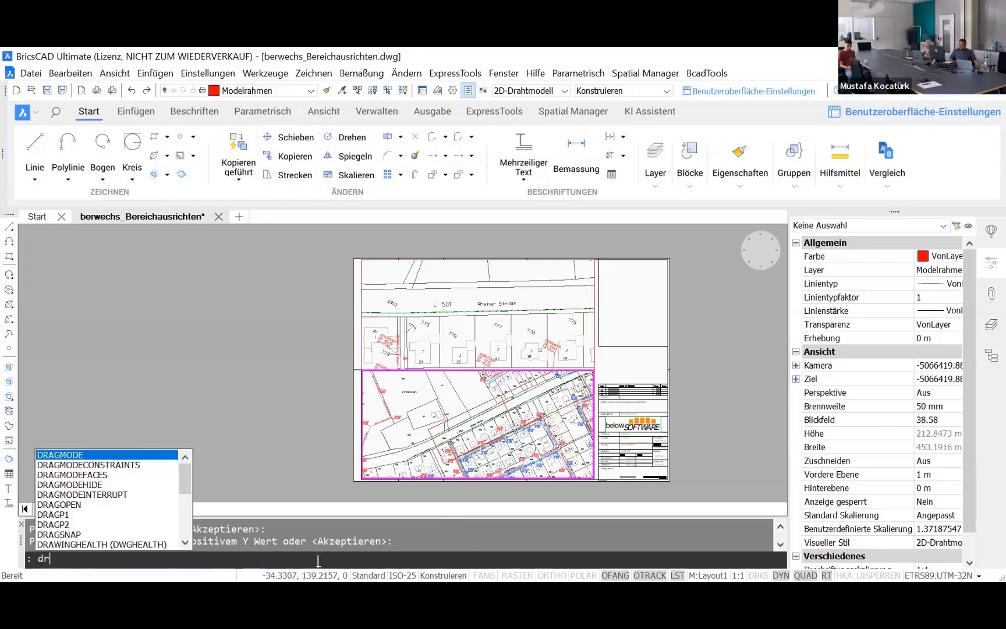
text(si)
key(Return)
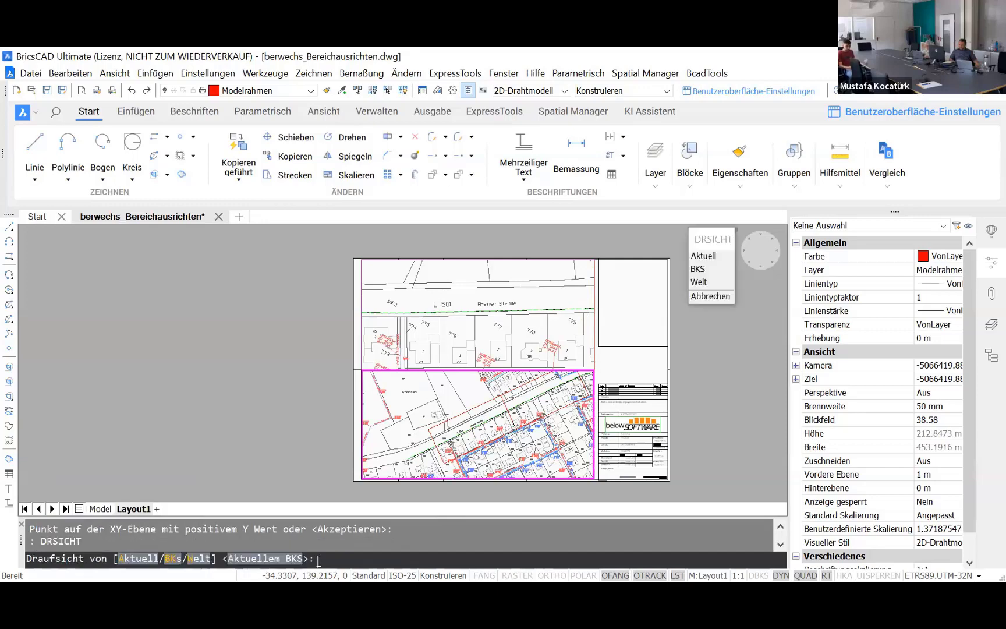
click(267, 559)
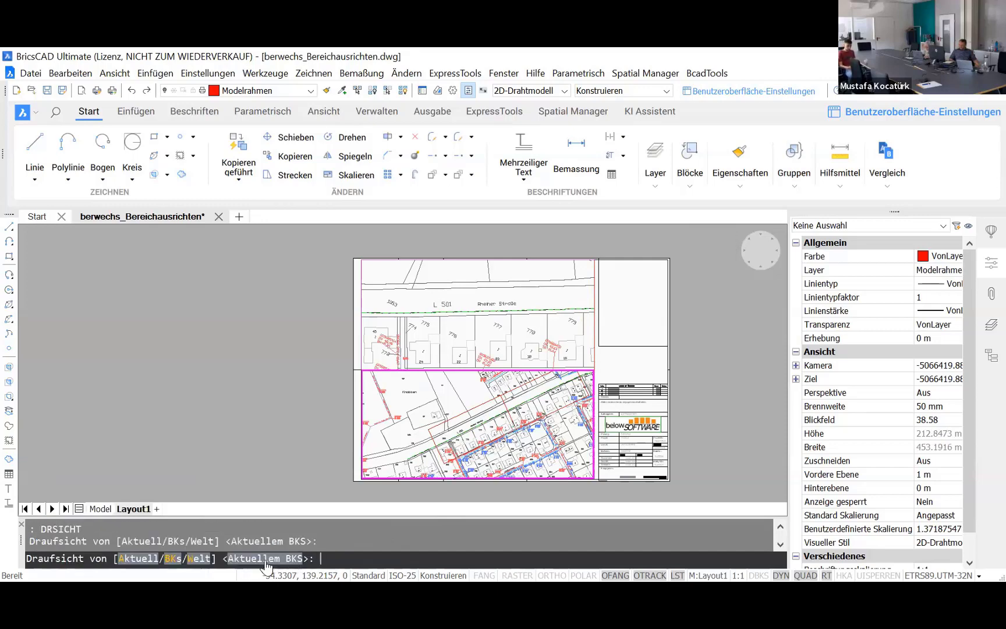
scroll(401, 416, up, 2)
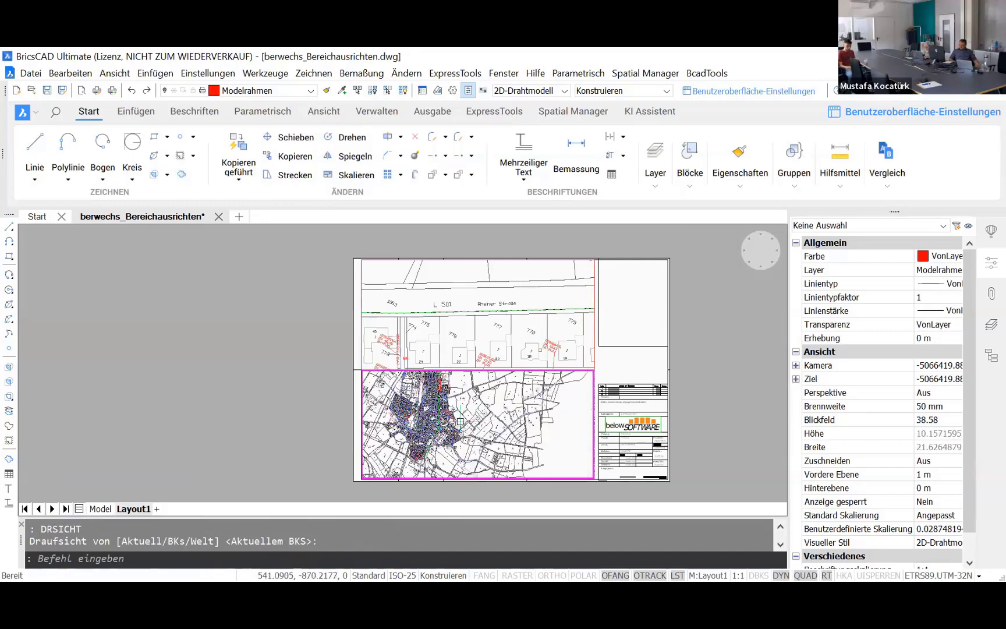
scroll(402, 416, up, 2)
scroll(401, 417, up, 2)
scroll(402, 416, up, 2)
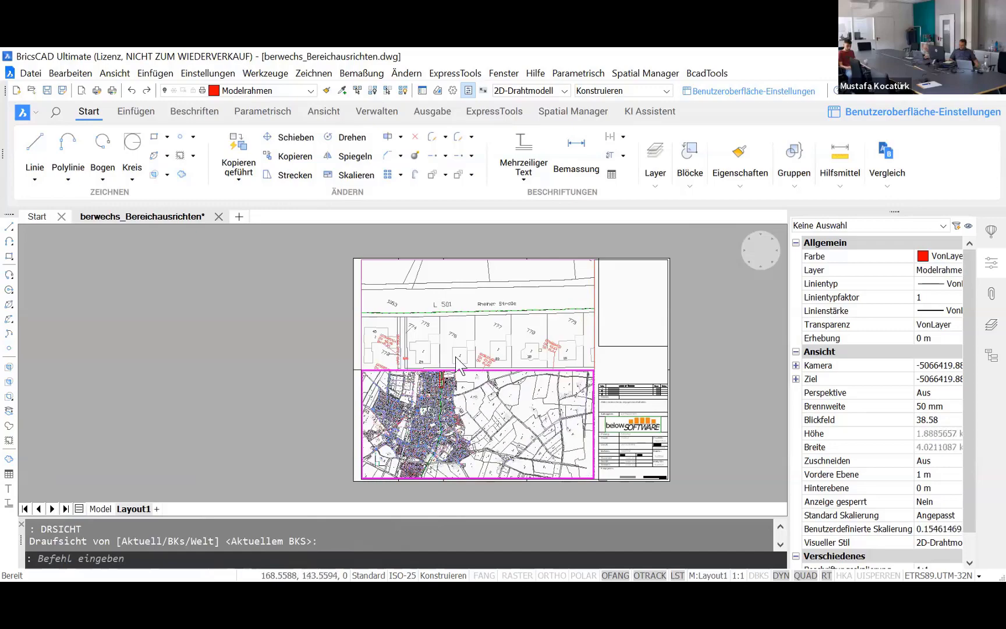
scroll(426, 437, up, 2)
scroll(427, 437, up, 2)
scroll(426, 437, up, 2)
scroll(426, 437, up, 2)
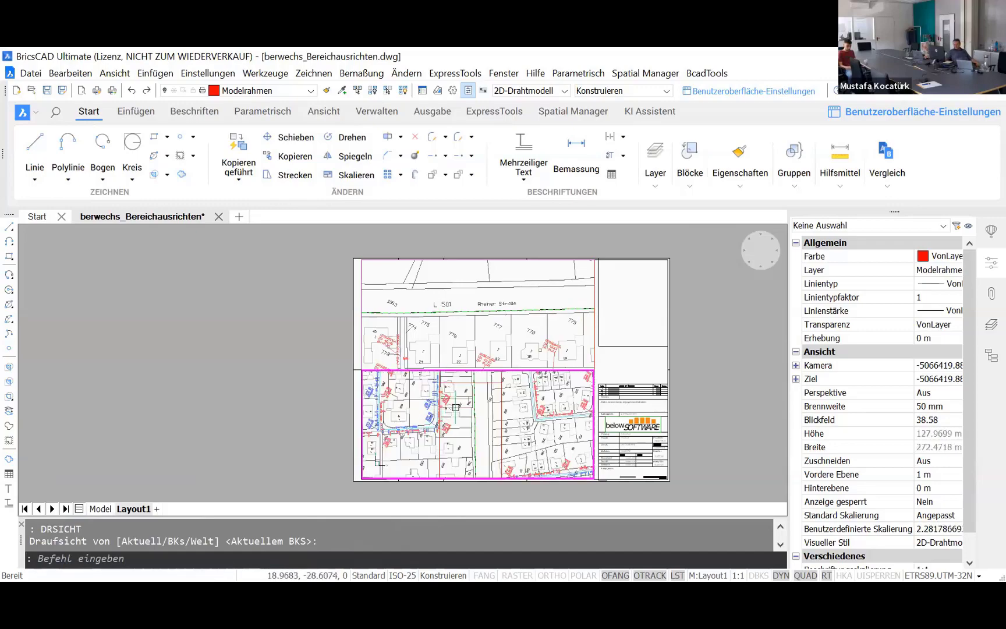
scroll(461, 408, up, 2)
scroll(460, 402, up, 2)
scroll(472, 394, up, 2)
scroll(473, 394, up, 3)
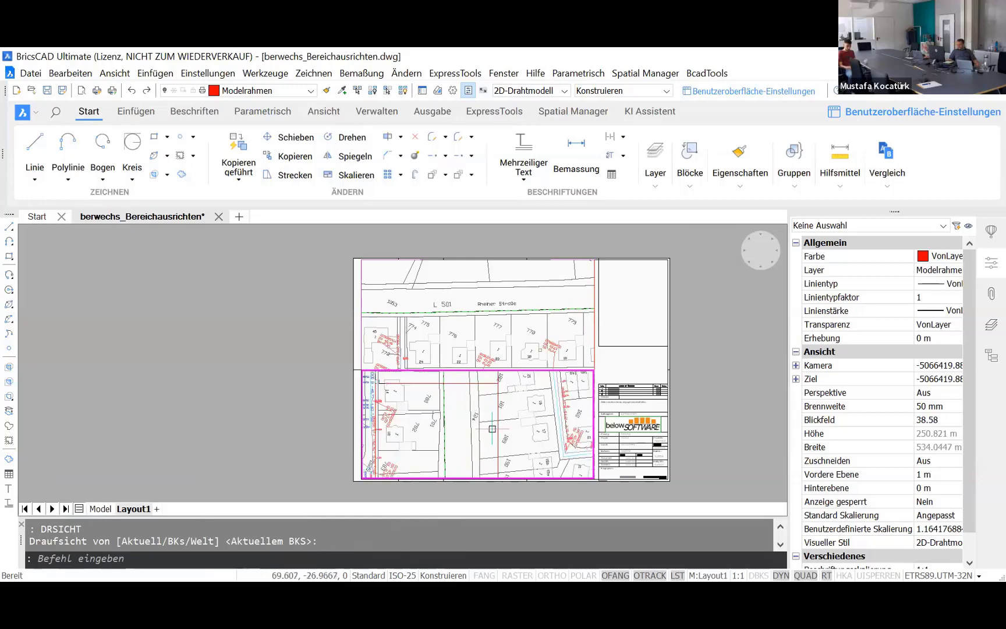
key(Escape)
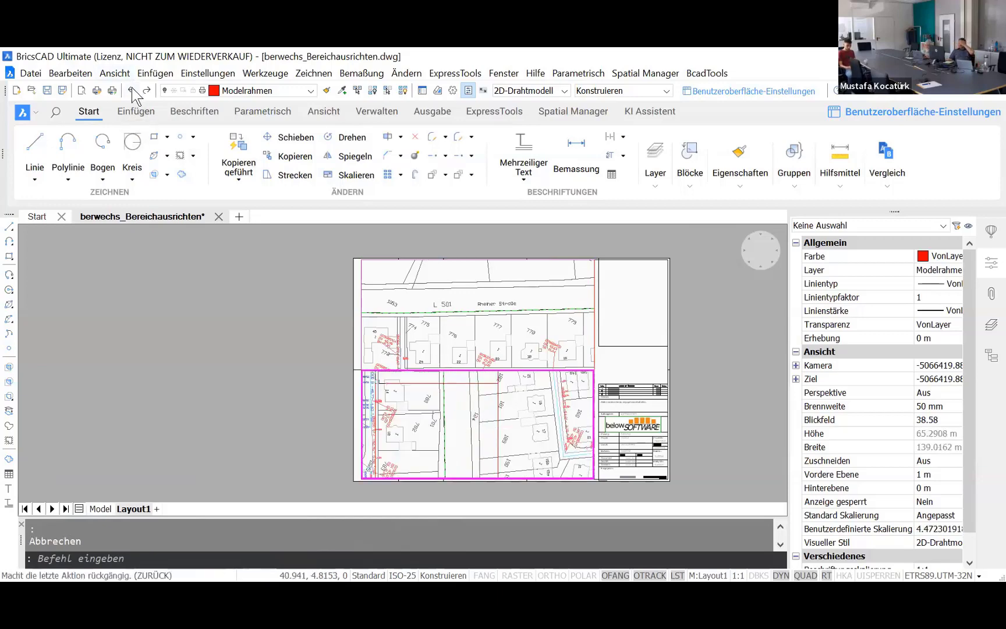
click(131, 90)
click(131, 90)
click(132, 90)
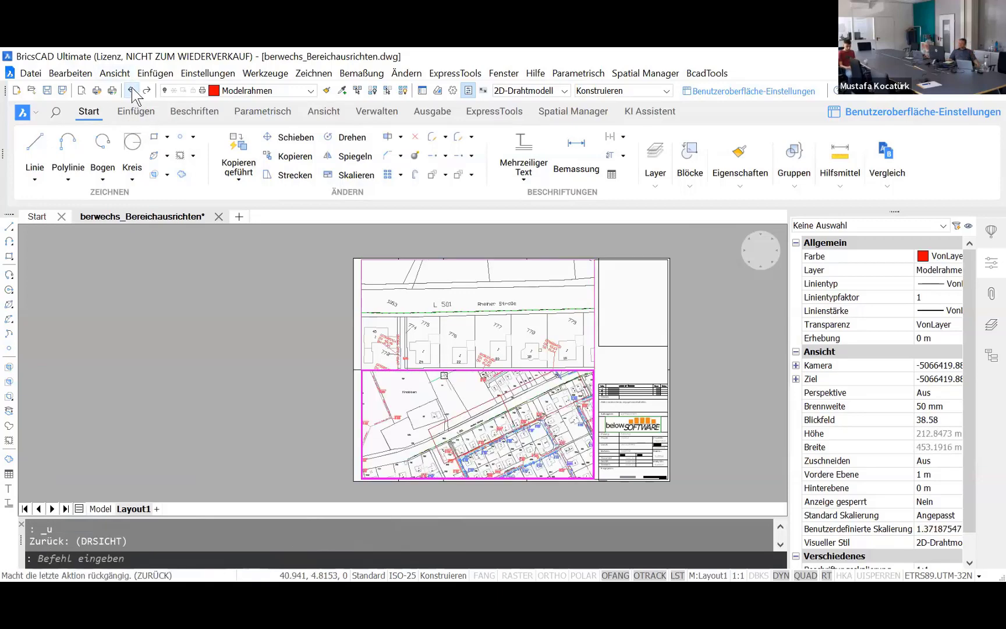
scroll(449, 403, down, 2)
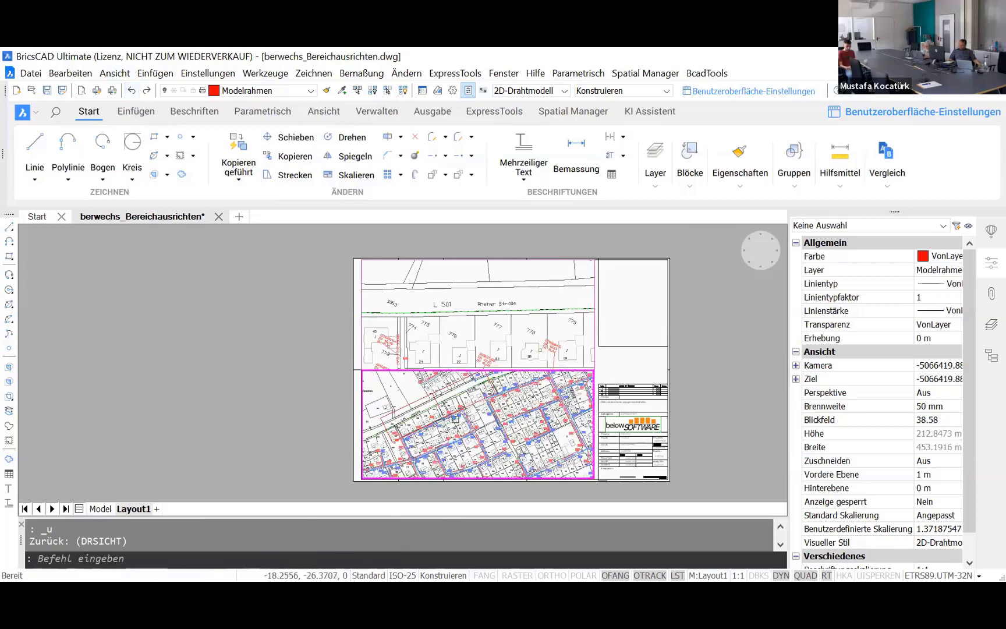
scroll(449, 403, down, 2)
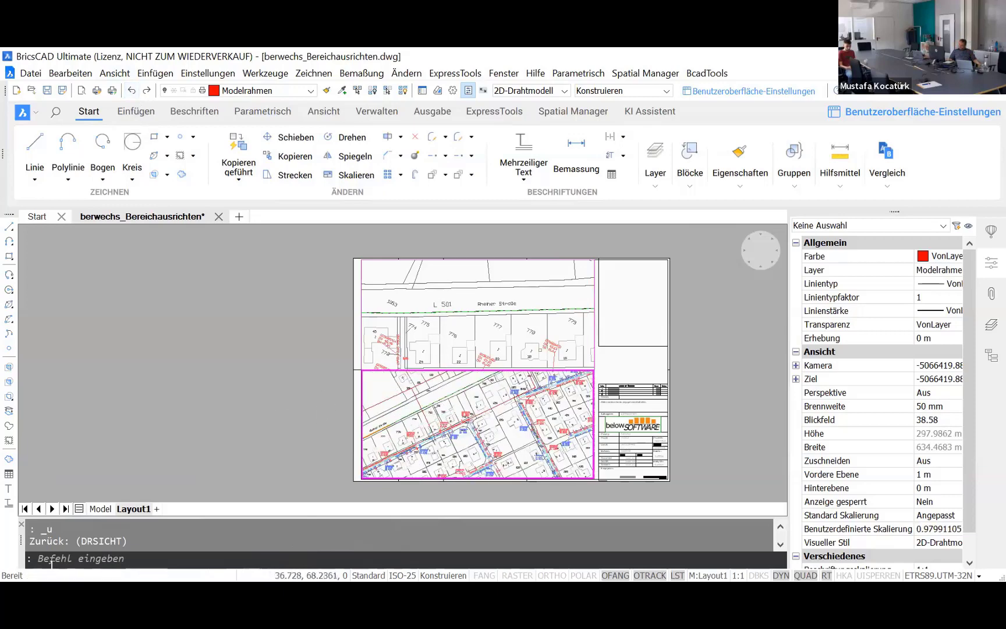
Step: Start the coordinate system command and zoom in the lower viewport, then cancel it
click(178, 556)
text(BKS)
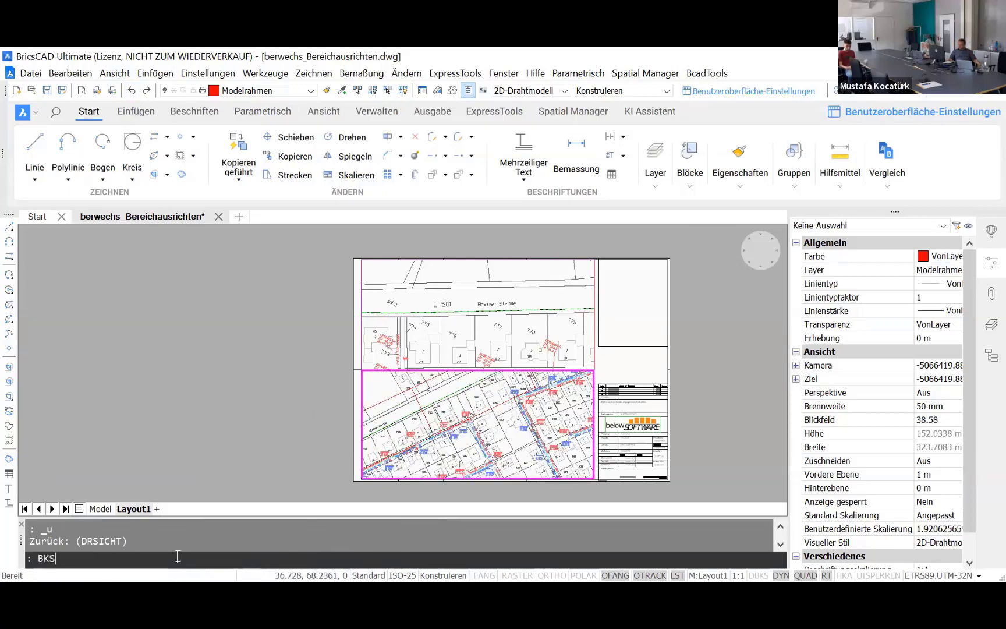
key(Return)
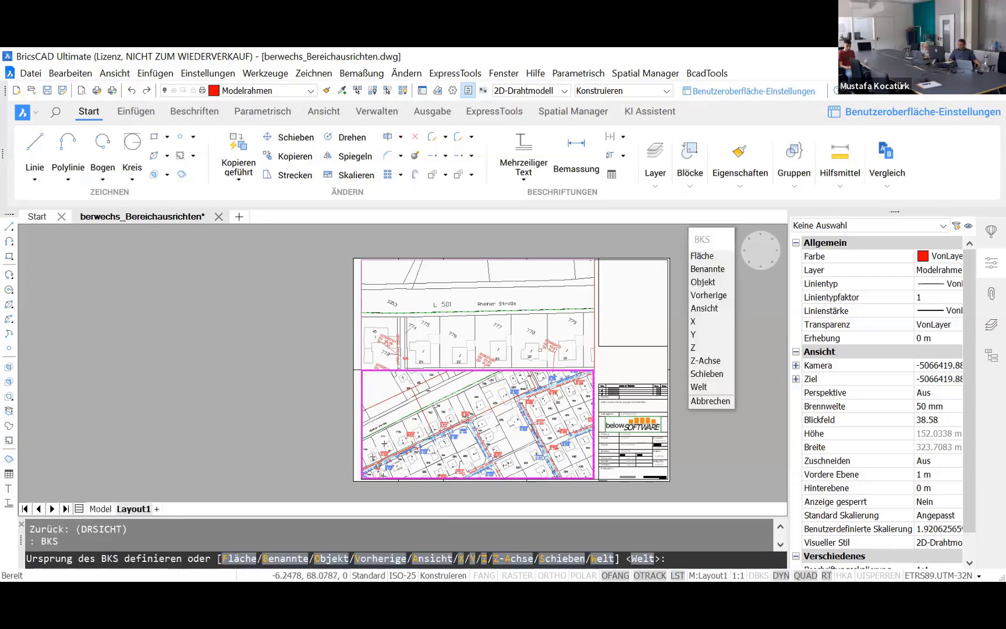
scroll(381, 442, up, 2)
scroll(378, 439, up, 2)
scroll(376, 437, up, 2)
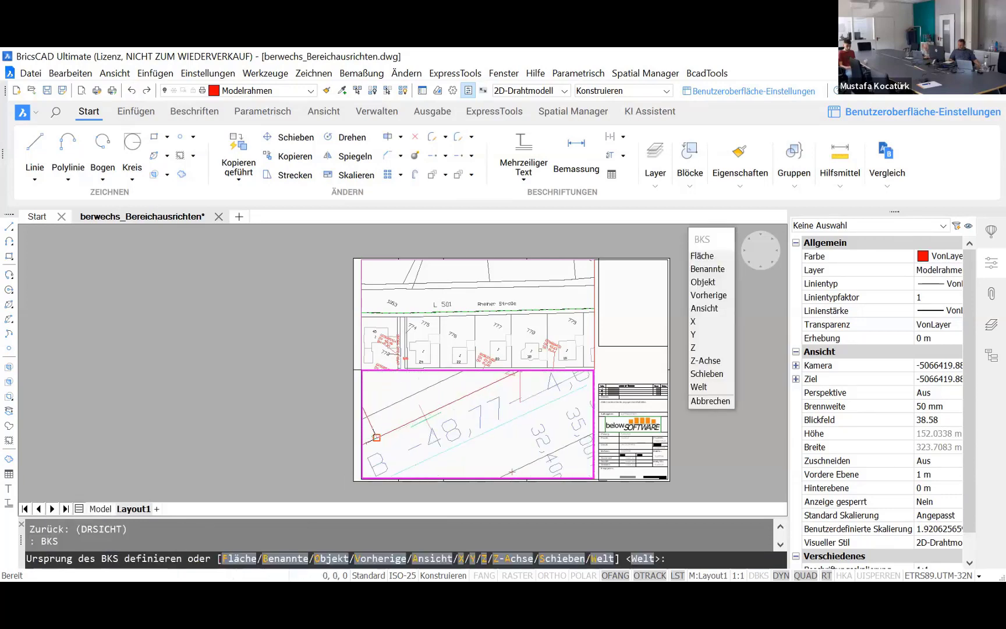
scroll(379, 436, up, 2)
scroll(390, 436, up, 2)
scroll(405, 435, up, 2)
scroll(418, 434, up, 2)
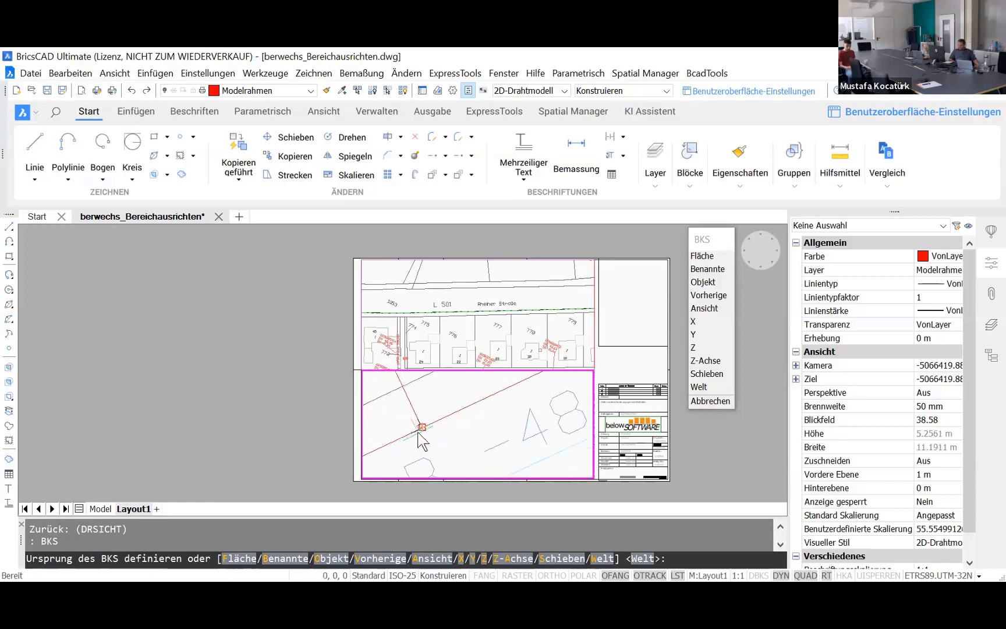
scroll(420, 433, up, 2)
text(1)
key(Escape)
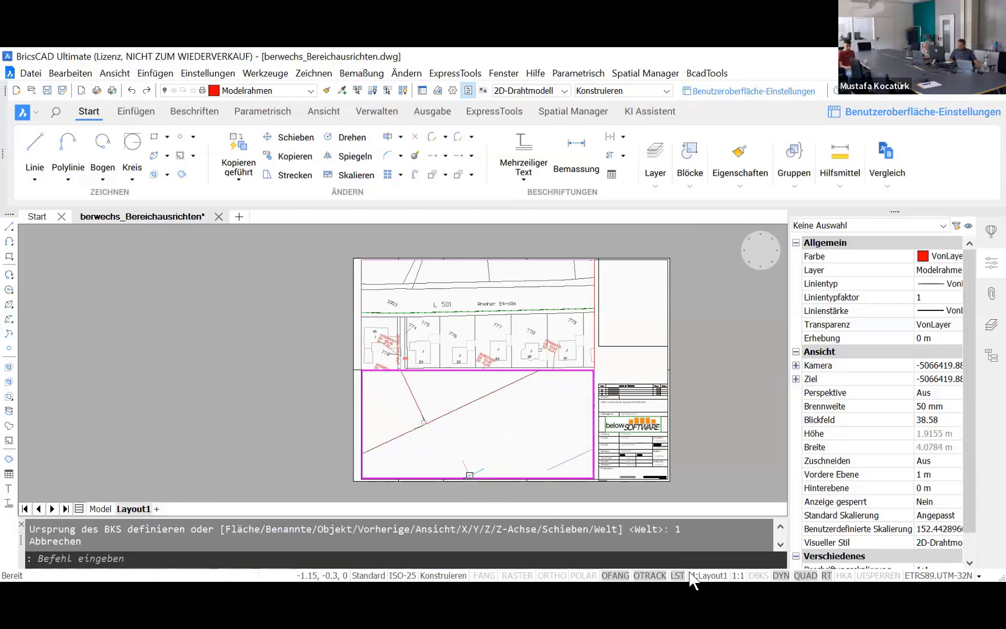
Step: Reset the viewport's coordinate system to World
click(201, 554)
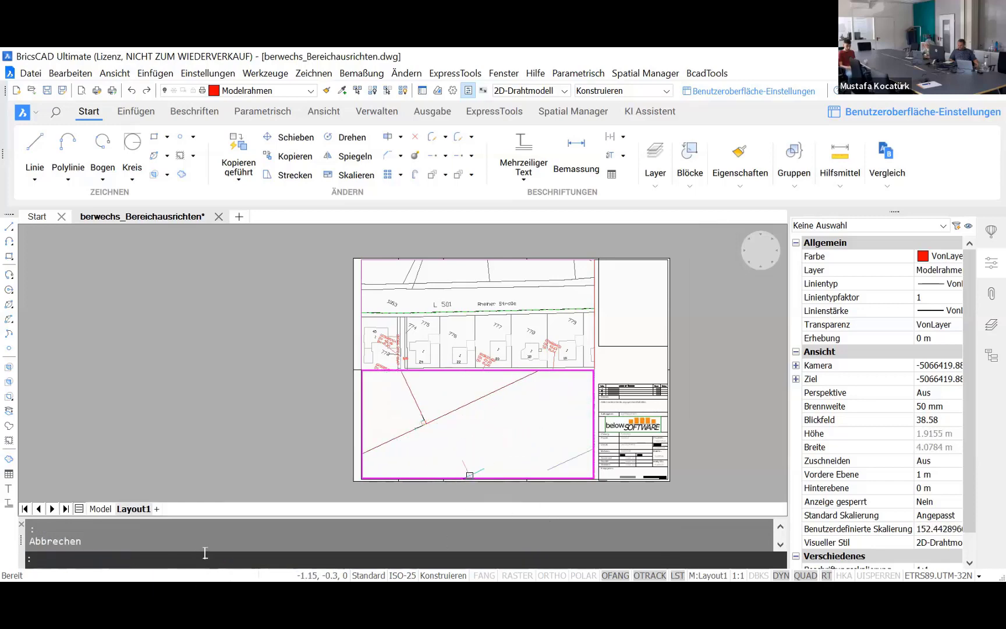
text(BKS)
key(Return)
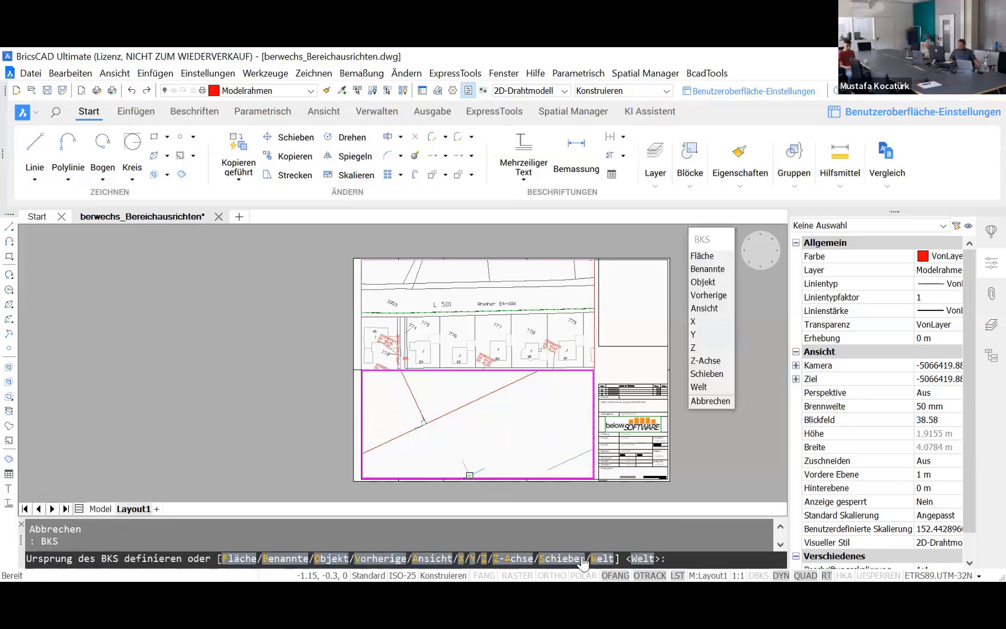
click(641, 559)
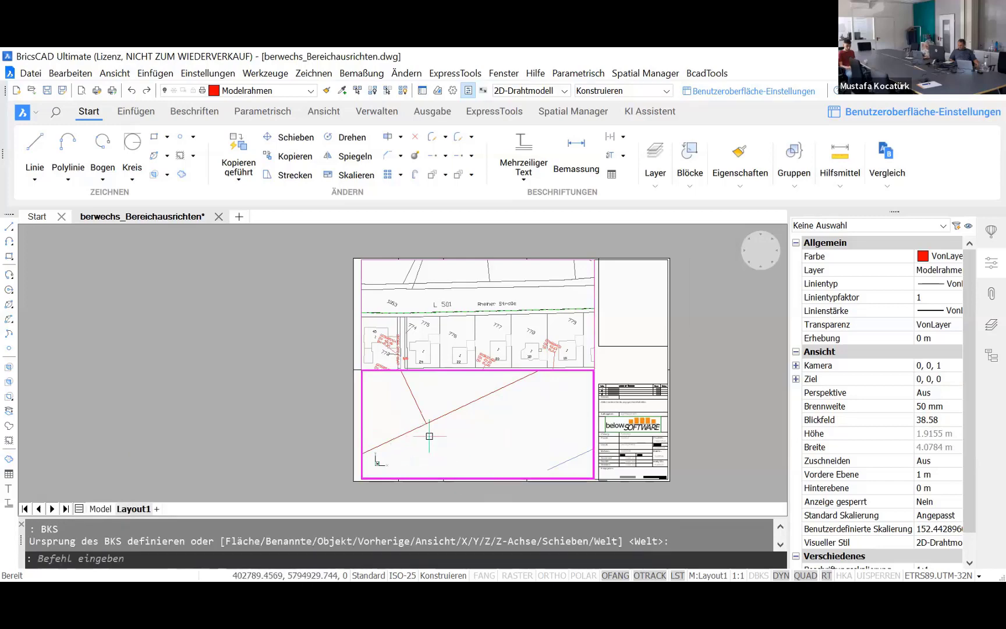
key(Escape)
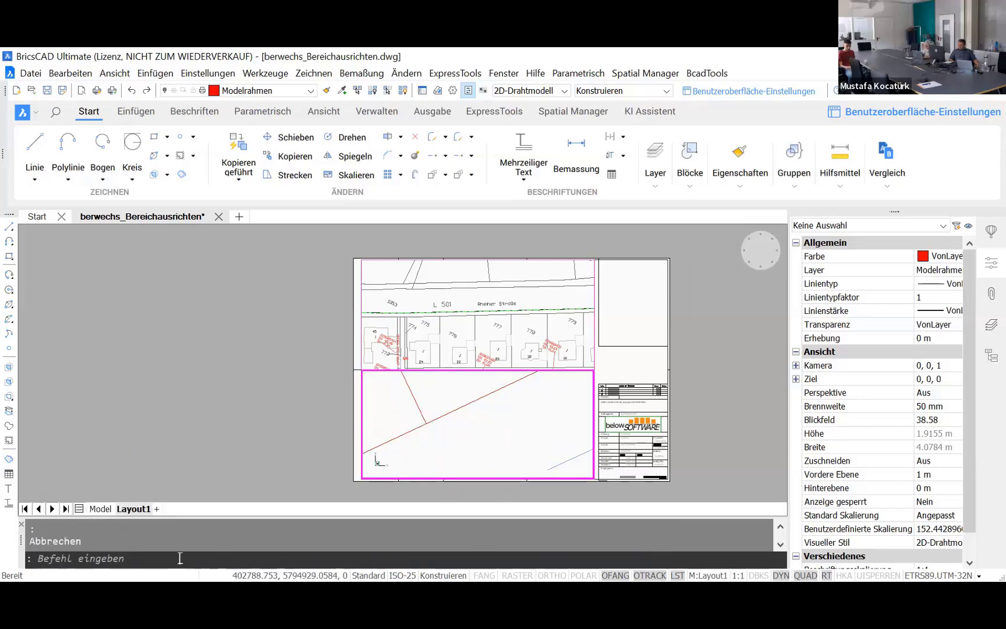
Step: Define a UCS with origin at the red line intersection and X-axis along the parcel 182 boundary, then zoom out
click(180, 558)
text(BKS)
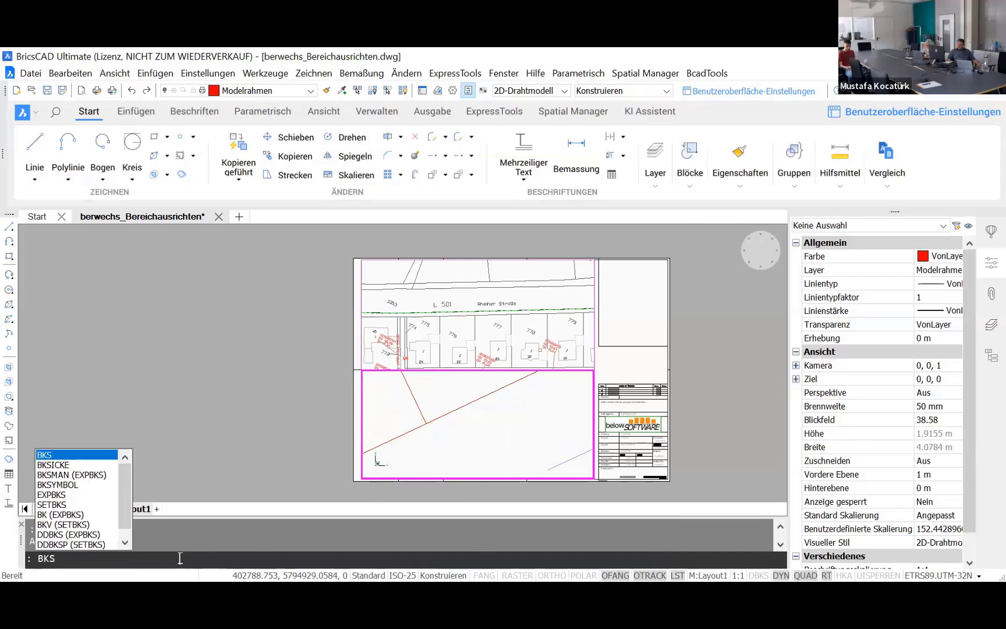
key(Return)
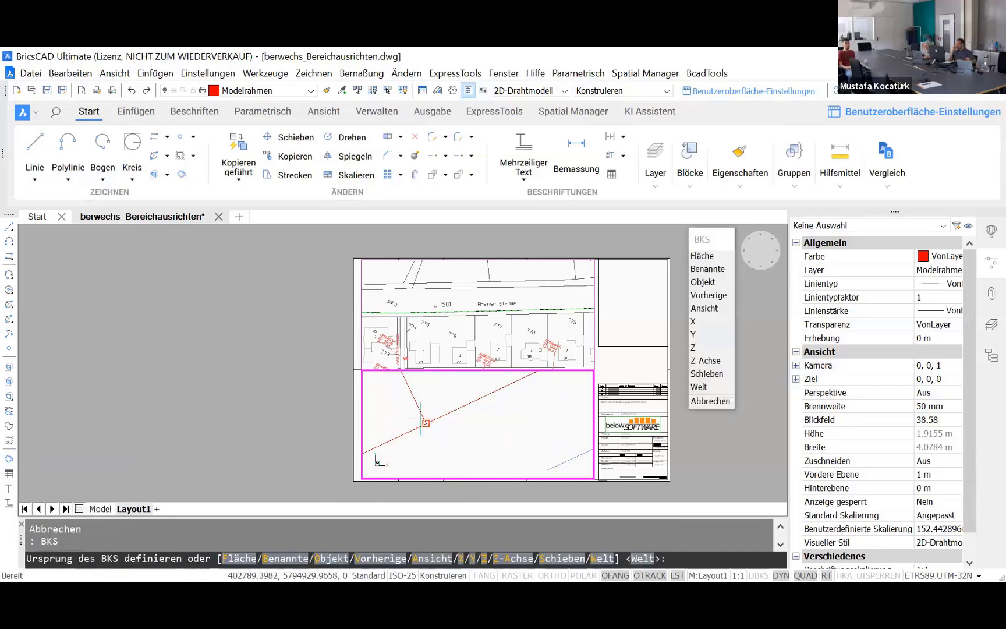
click(426, 423)
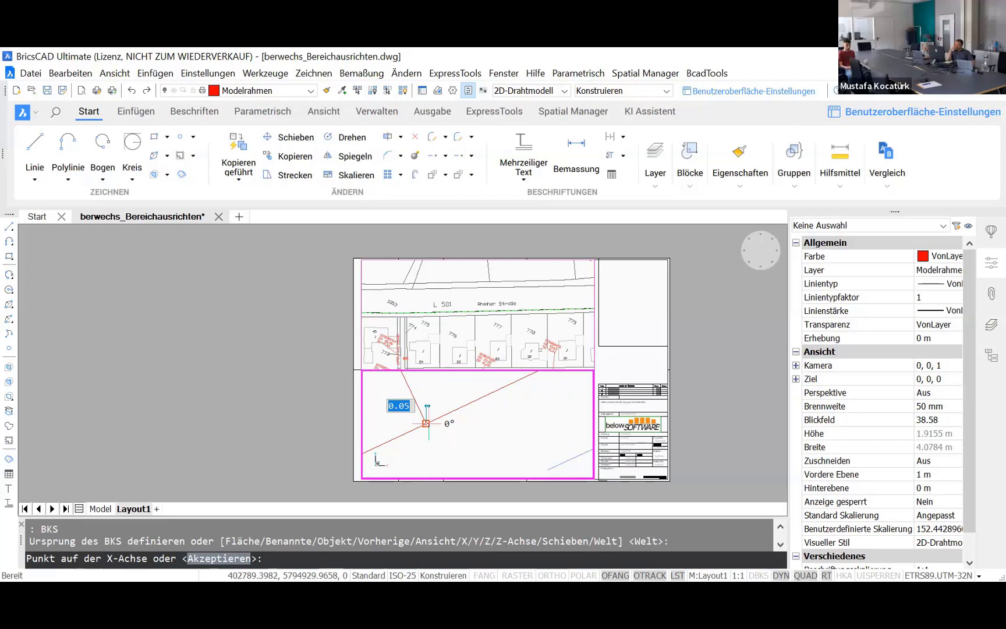
click(426, 423)
scroll(426, 424, down, 3)
scroll(455, 419, down, 3)
scroll(483, 415, down, 2)
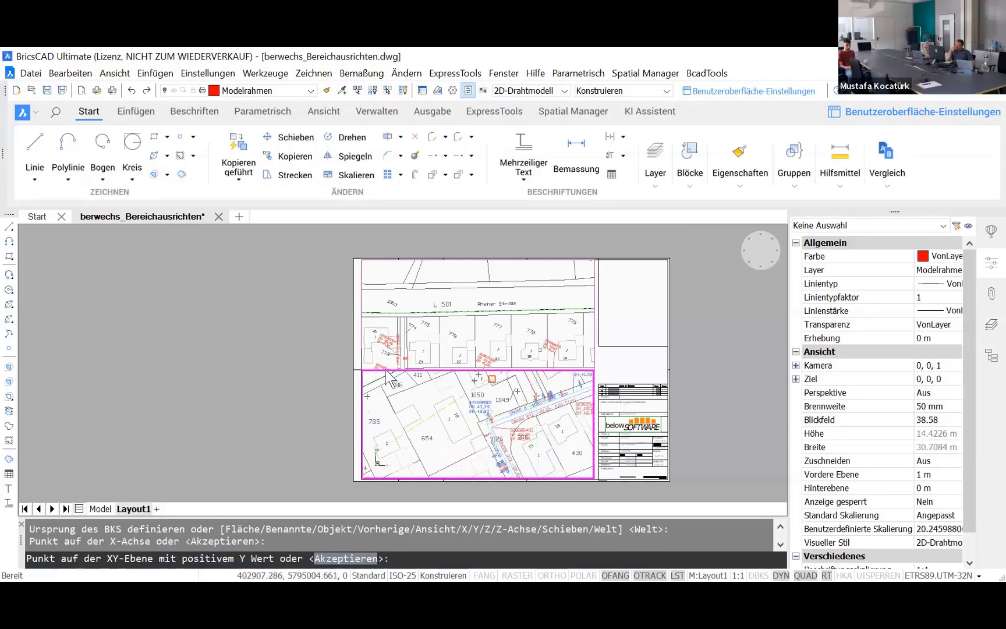
scroll(484, 413, down, 2)
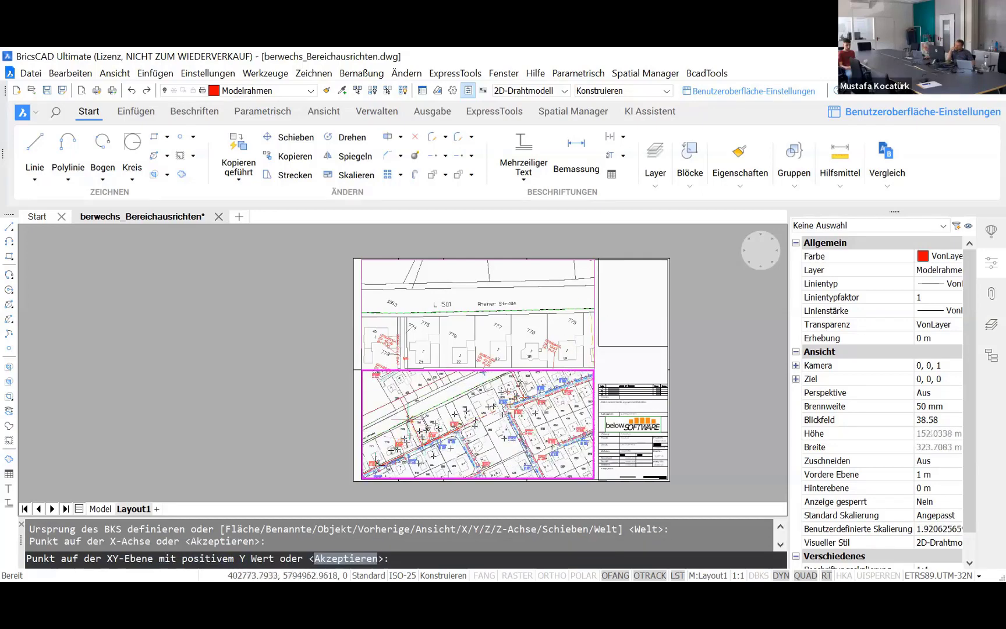
scroll(390, 402, down, 2)
scroll(389, 399, up, 3)
scroll(402, 399, up, 3)
scroll(419, 398, up, 2)
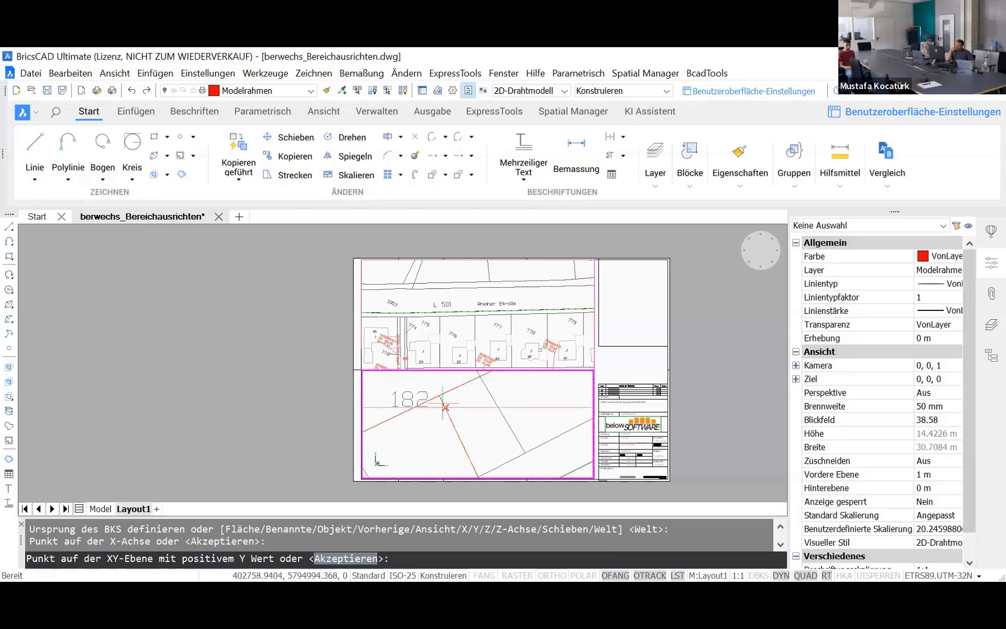
scroll(437, 396, up, 2)
click(440, 395)
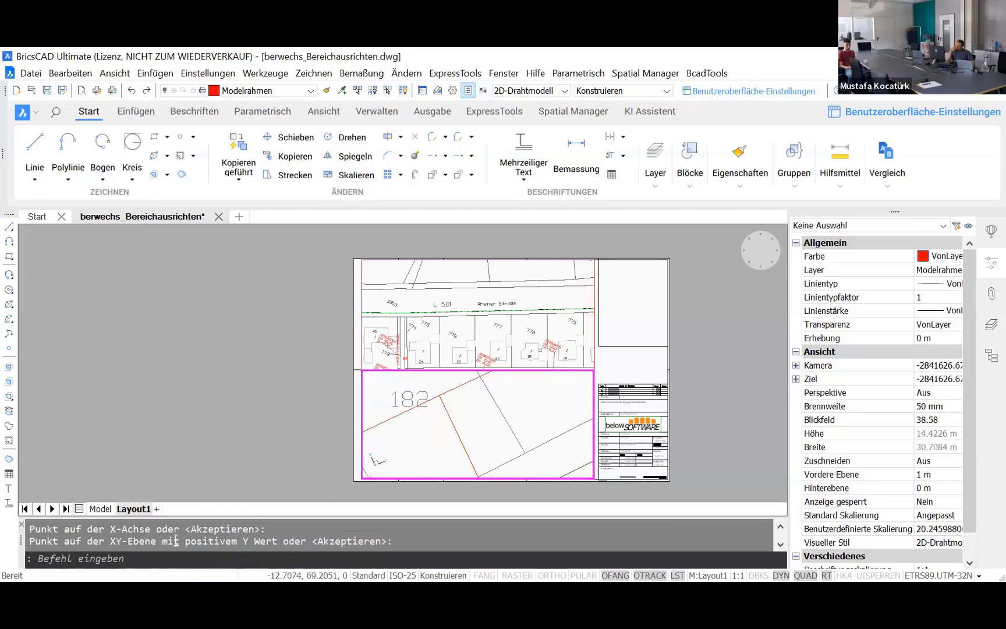
scroll(303, 492, down, 2)
scroll(326, 422, down, 2)
scroll(361, 416, down, 2)
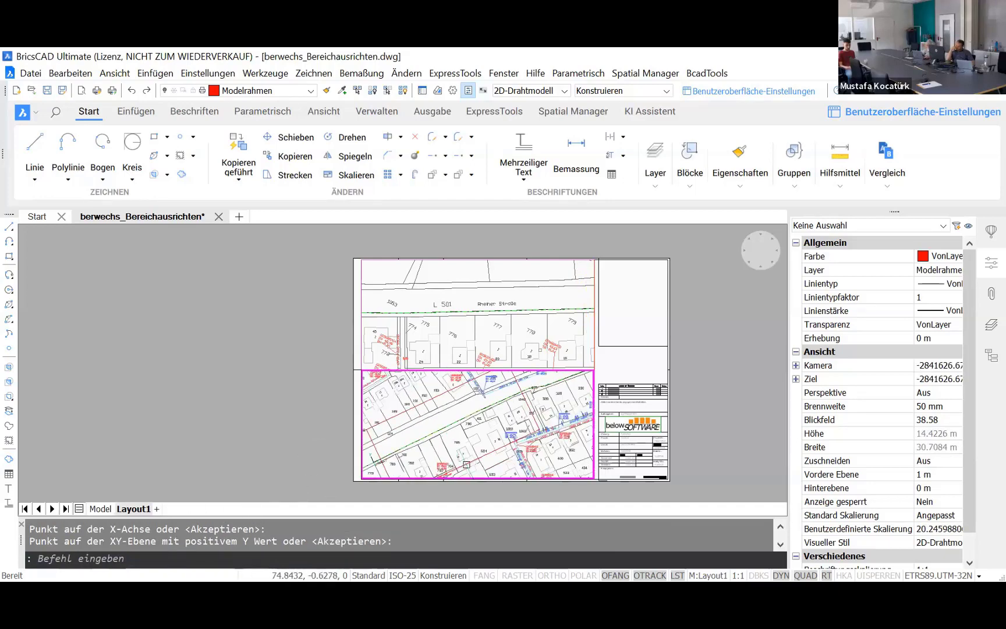
scroll(402, 410, down, 2)
scroll(401, 409, down, 2)
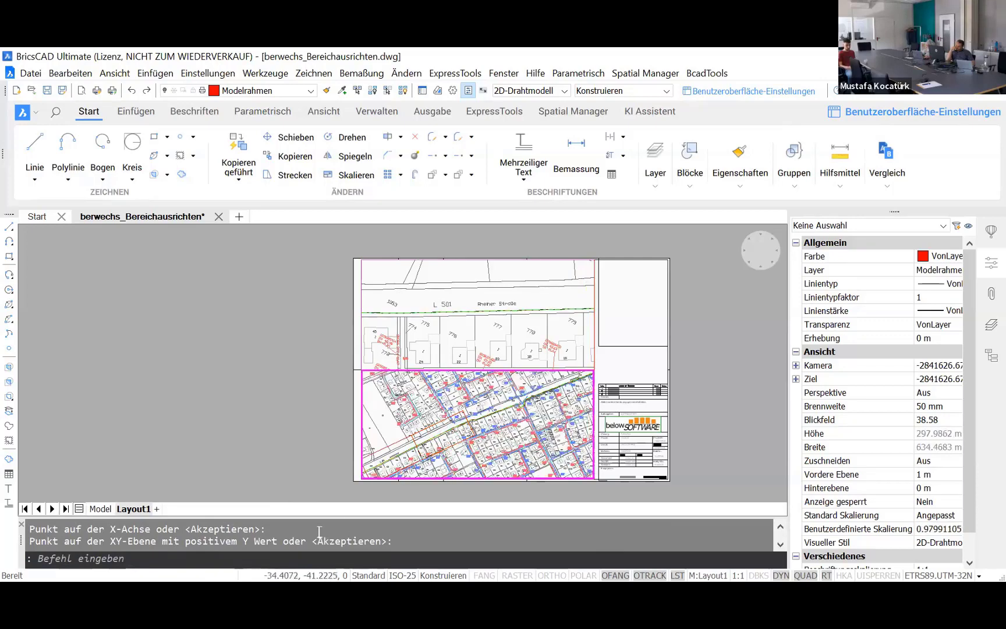
Step: Set the lower viewport to plan view of the current UCS with DRSICHT
click(246, 561)
text(d)
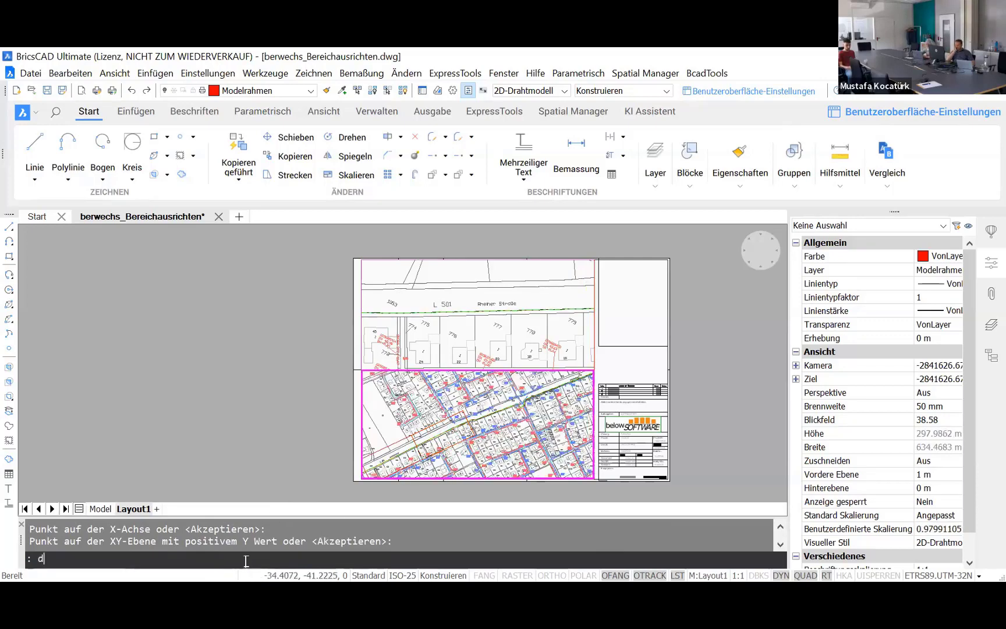
text(rsicht)
key(Return)
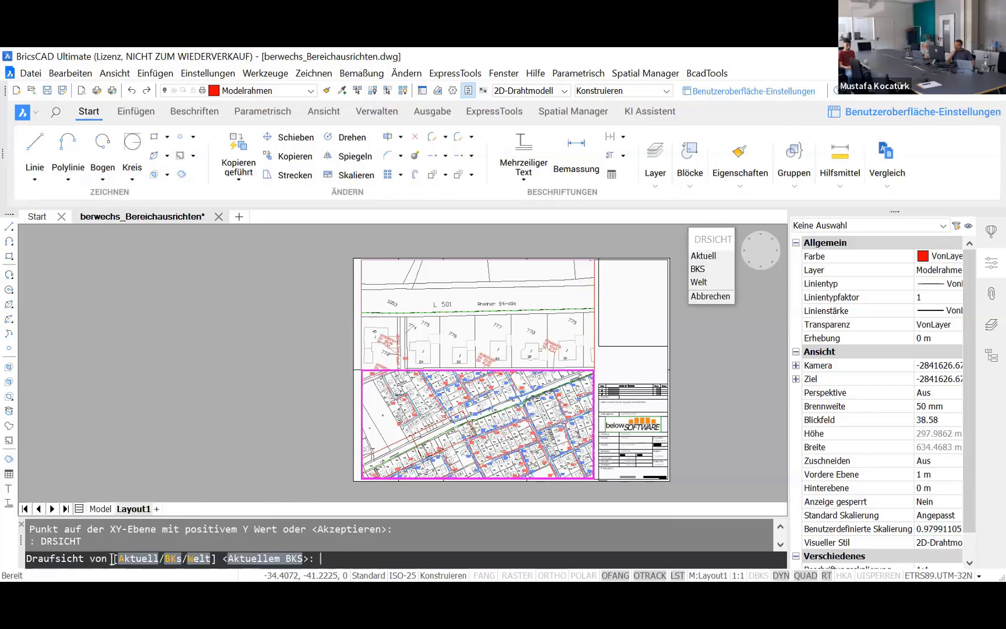
click(269, 563)
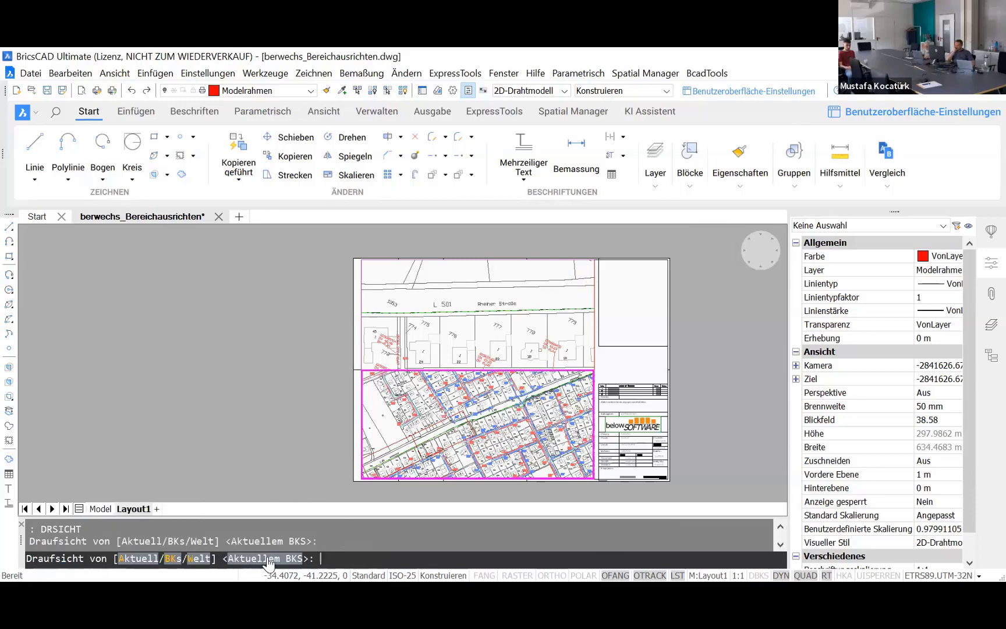
Step: Zoom the viewport onto the horizontal street, then return to paper space
scroll(421, 442, up, 2)
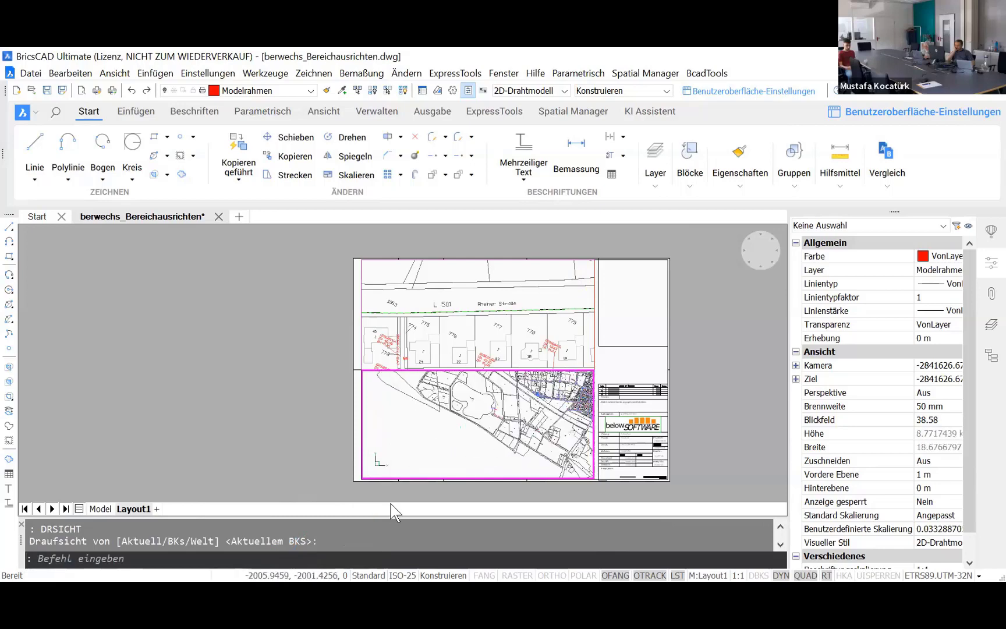
scroll(421, 466, up, 2)
scroll(472, 418, up, 2)
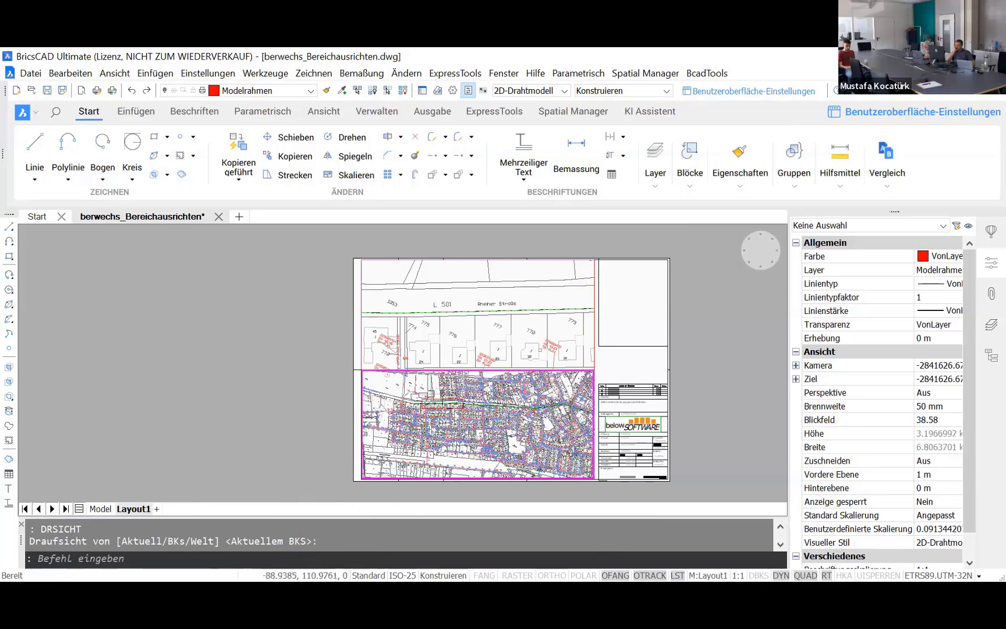
scroll(472, 418, up, 2)
scroll(472, 419, up, 2)
scroll(472, 418, up, 2)
scroll(471, 418, up, 2)
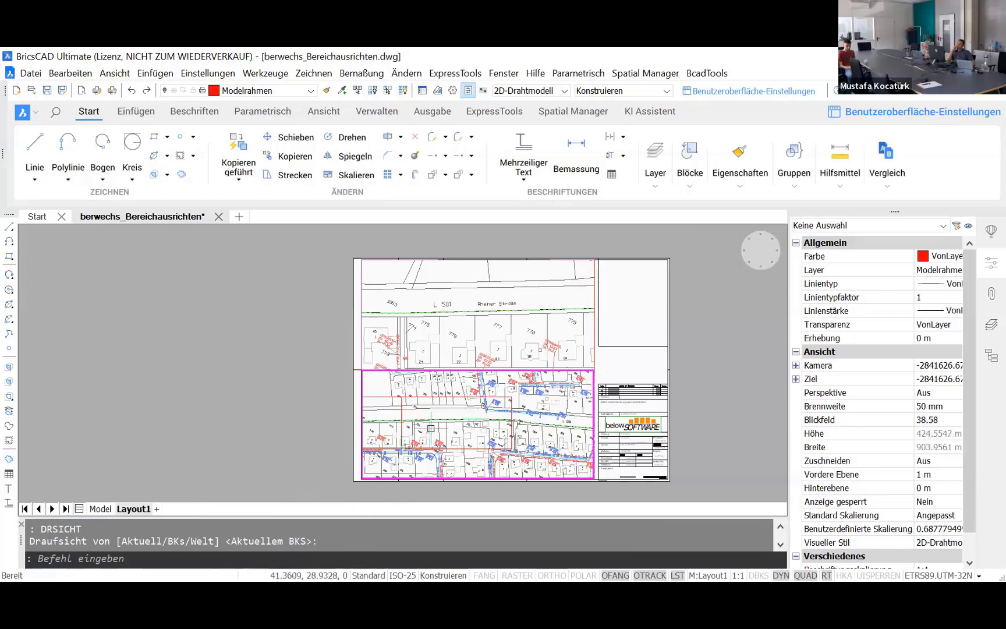
scroll(460, 422, up, 2)
scroll(443, 428, up, 2)
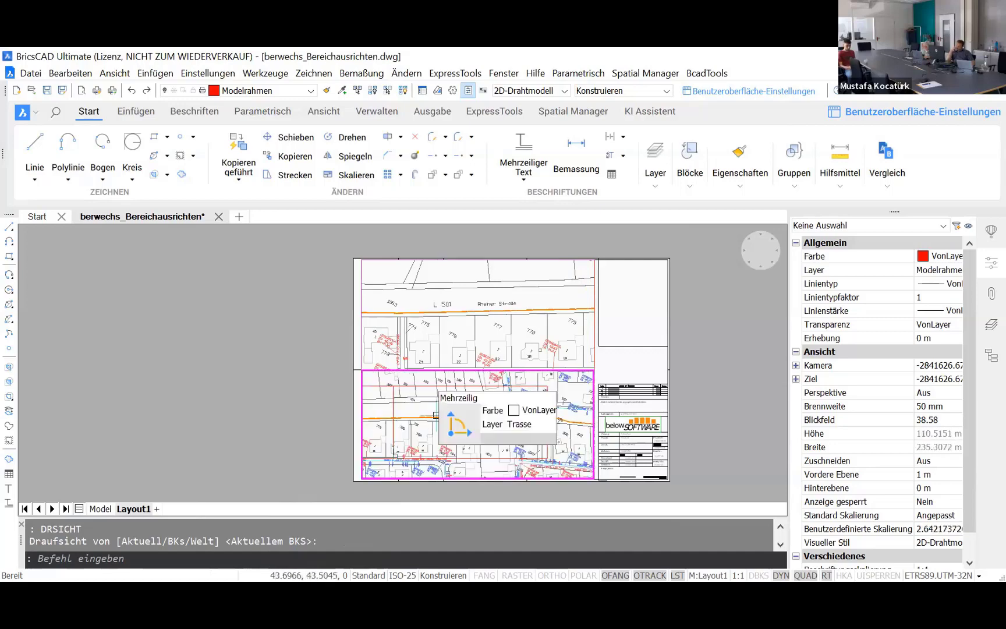
scroll(420, 412, up, 2)
scroll(420, 412, down, 2)
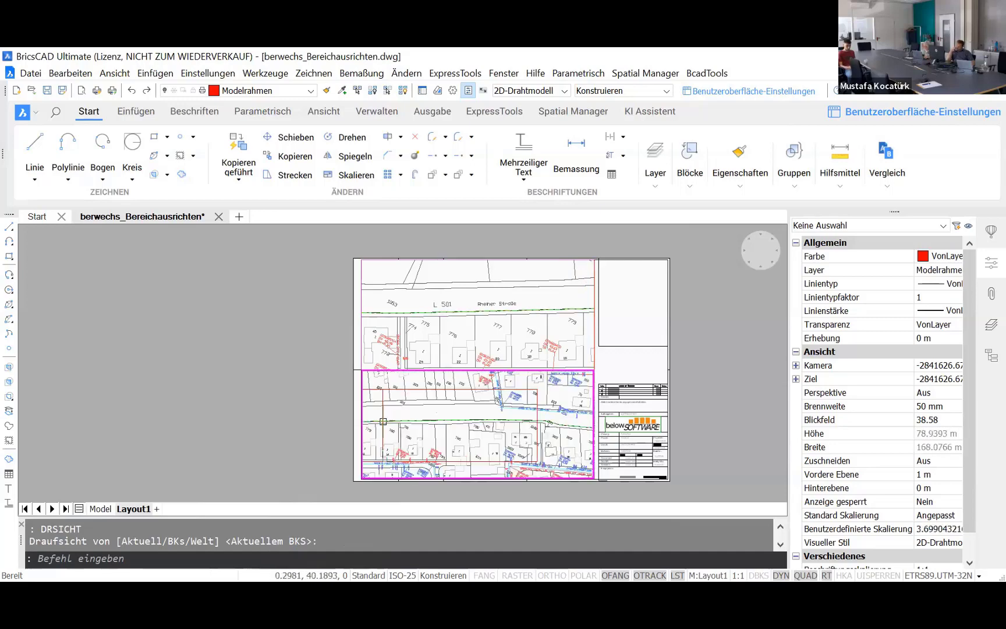
scroll(501, 414, up, 2)
scroll(501, 414, down, 2)
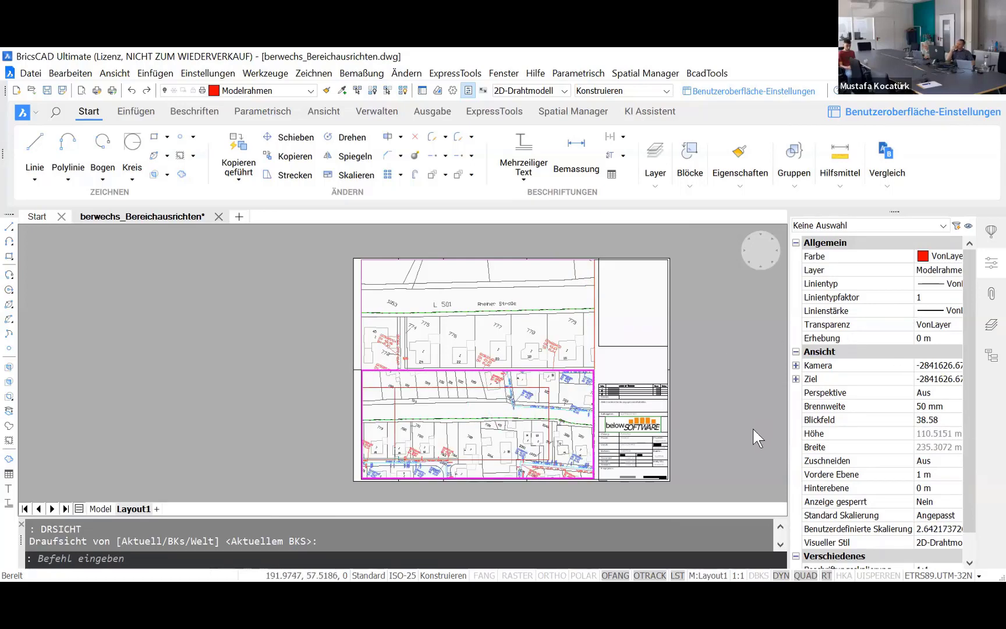
double_click(706, 438)
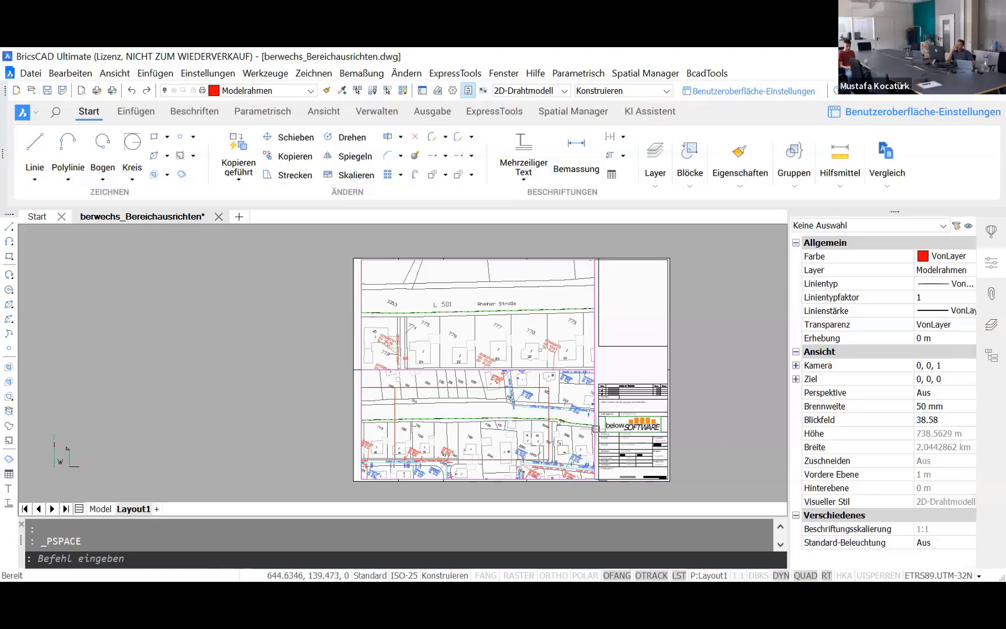
click(100, 509)
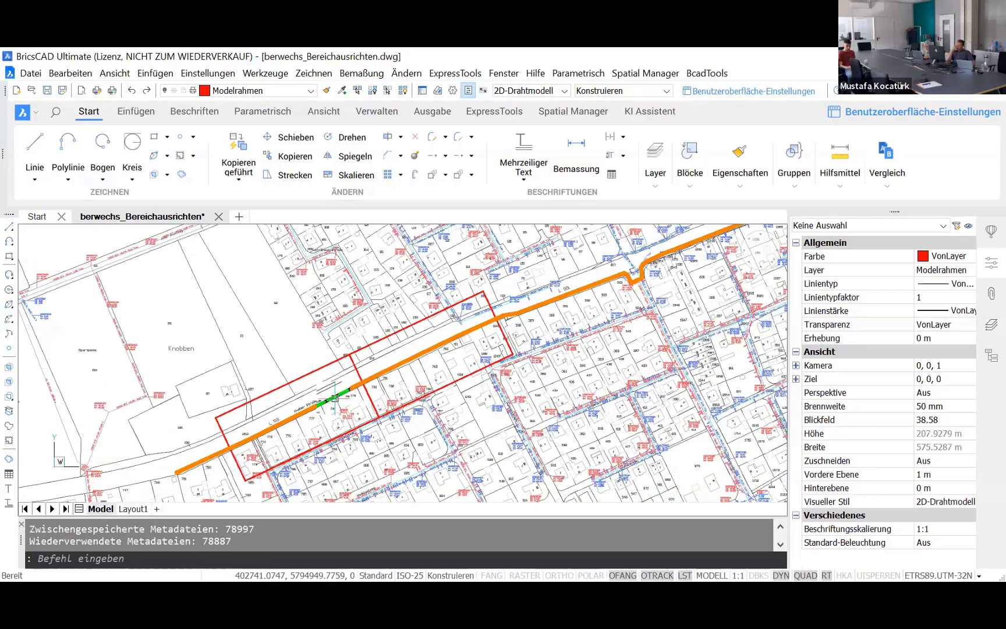
scroll(334, 398, down, 1)
scroll(334, 397, down, 1)
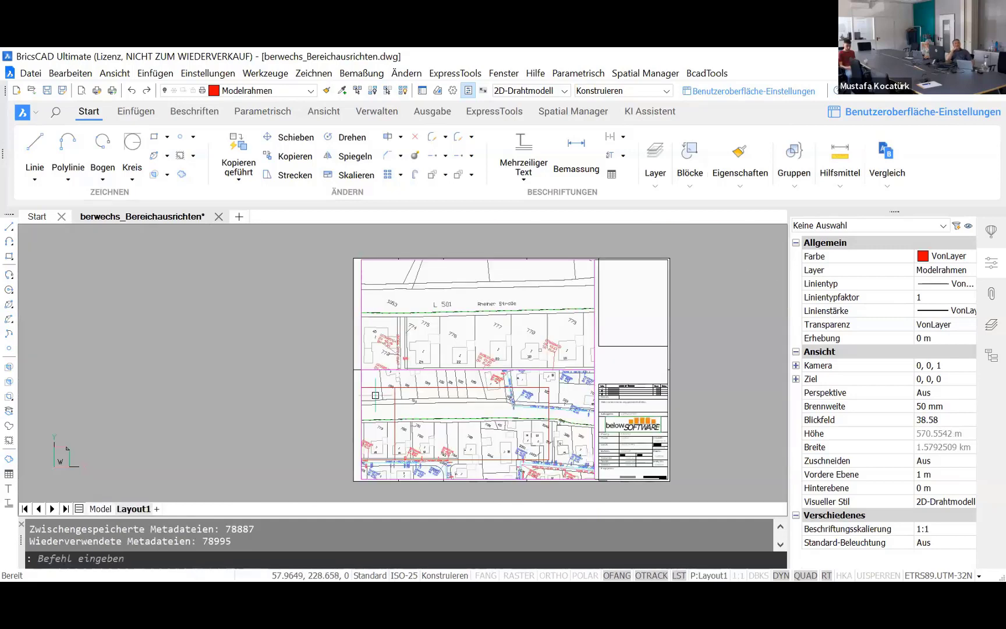
click(134, 509)
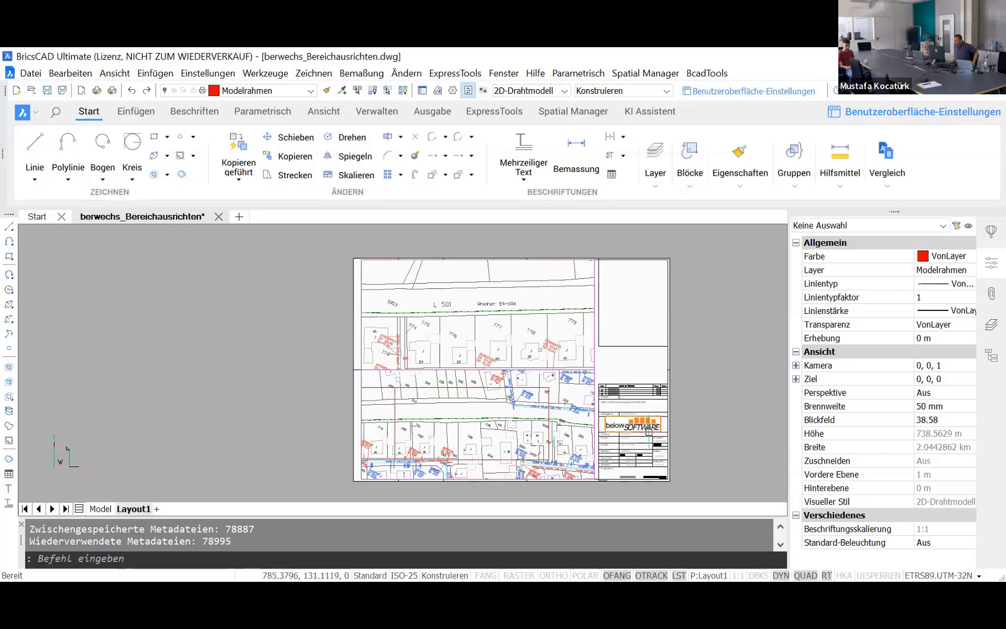
Step: Zoom and pan the lower viewport to show the parcels beyond the street, then return to paper space
scroll(585, 481, up, 1)
double_click(587, 457)
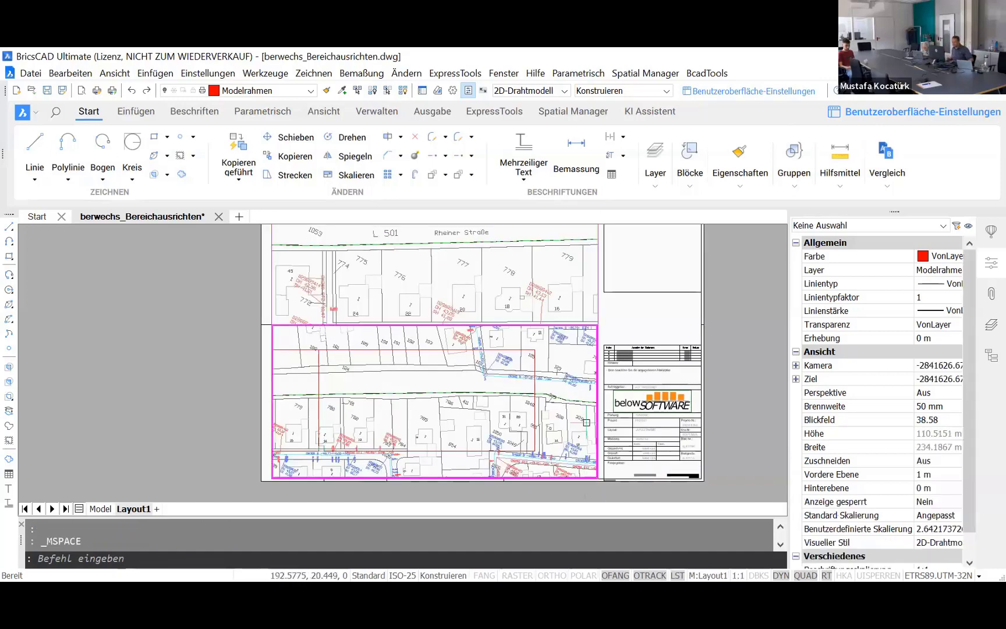
scroll(588, 455, up, 1)
scroll(588, 455, up, 1)
scroll(570, 452, up, 1)
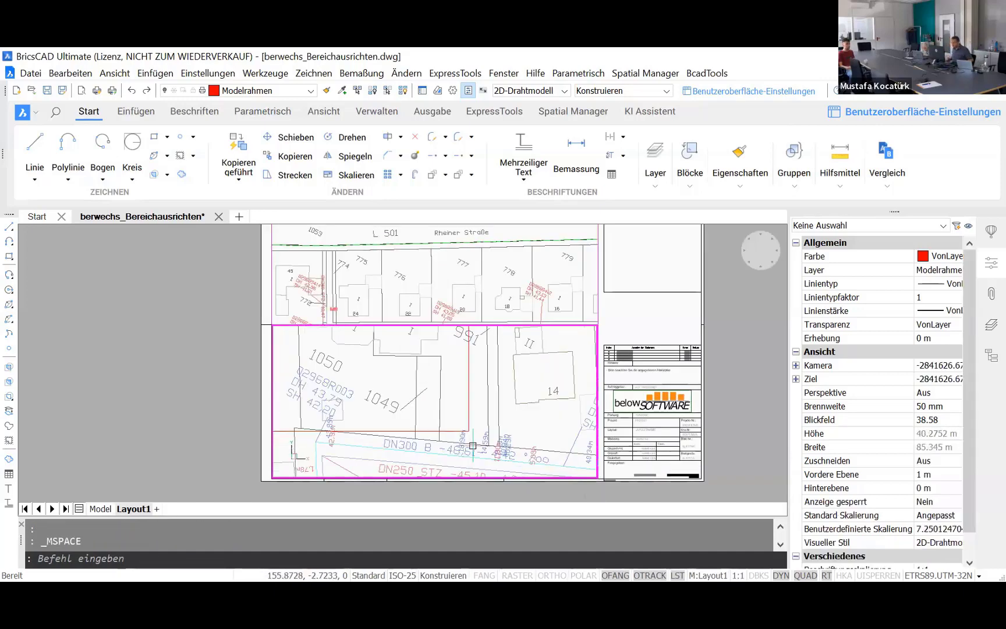
middle_drag(518, 437, 613, 481)
scroll(547, 449, down, 1)
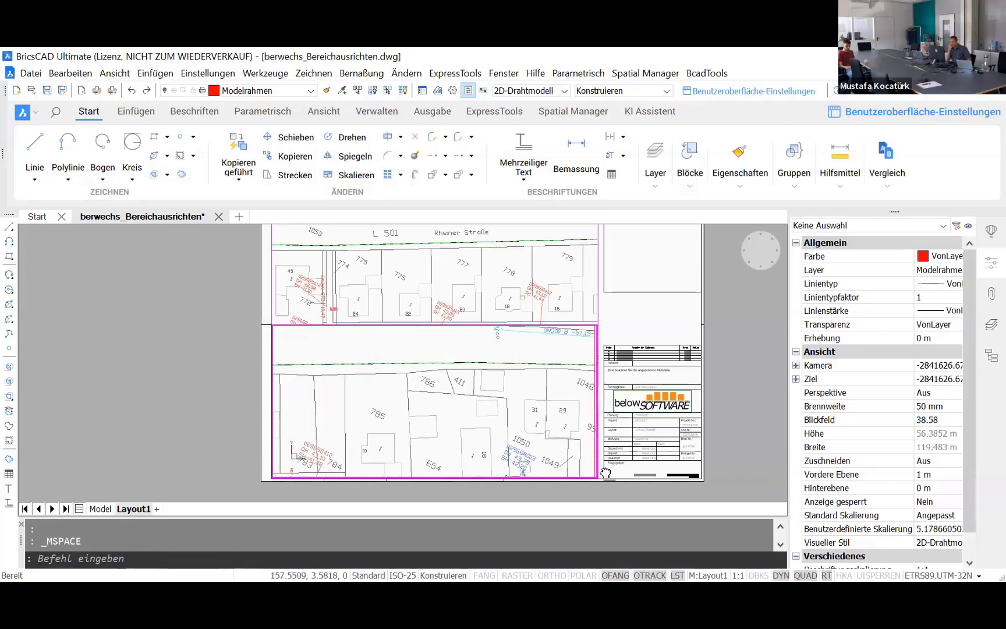
double_click(653, 329)
Step: Switch from the layout to the Model drawing
scroll(581, 374, down, 2)
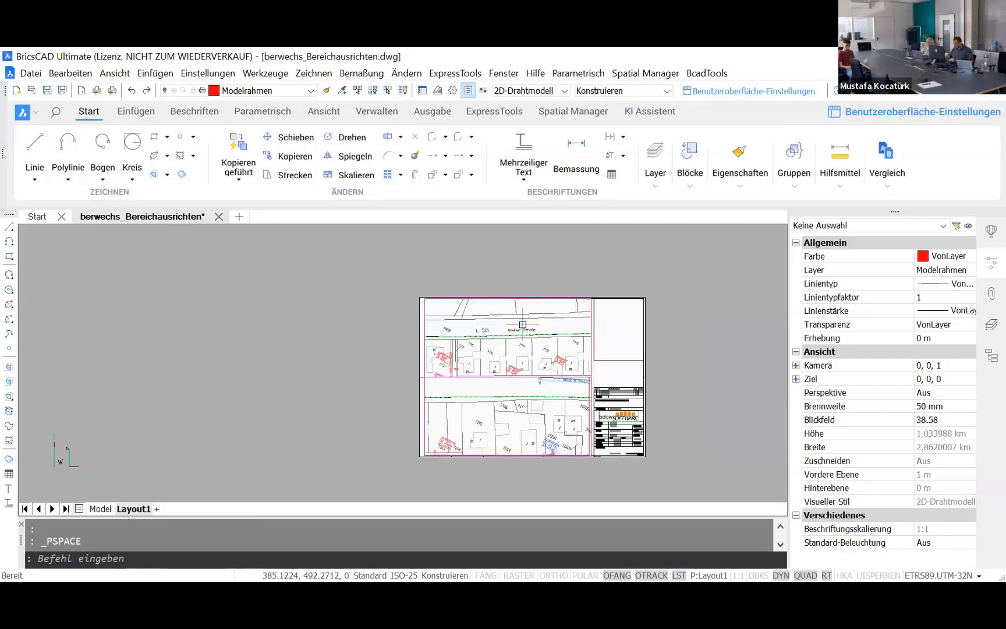
scroll(513, 329, up, 1)
scroll(397, 378, down, 1)
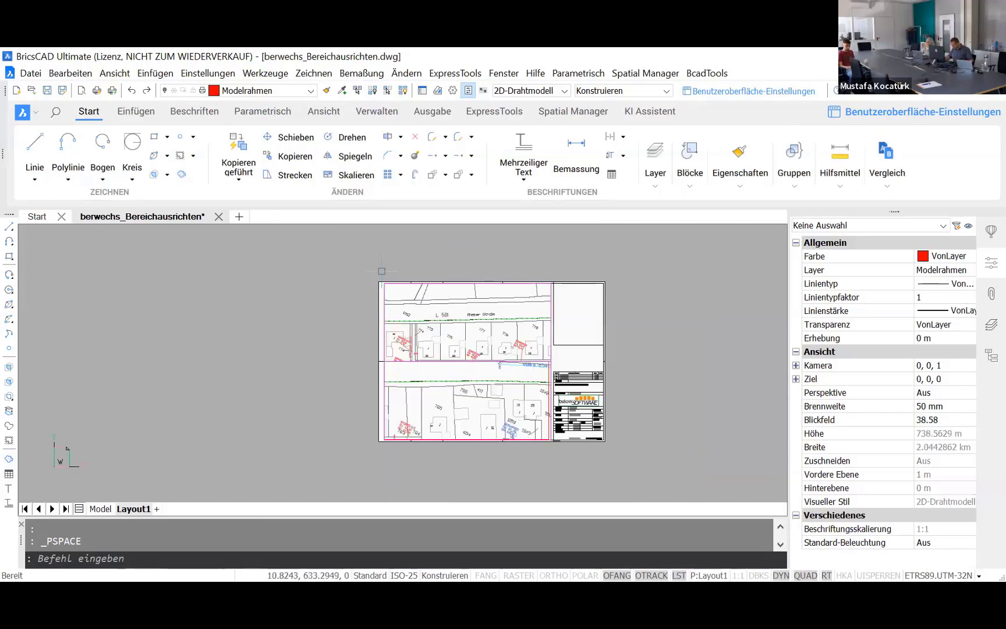
scroll(400, 383, up, 1)
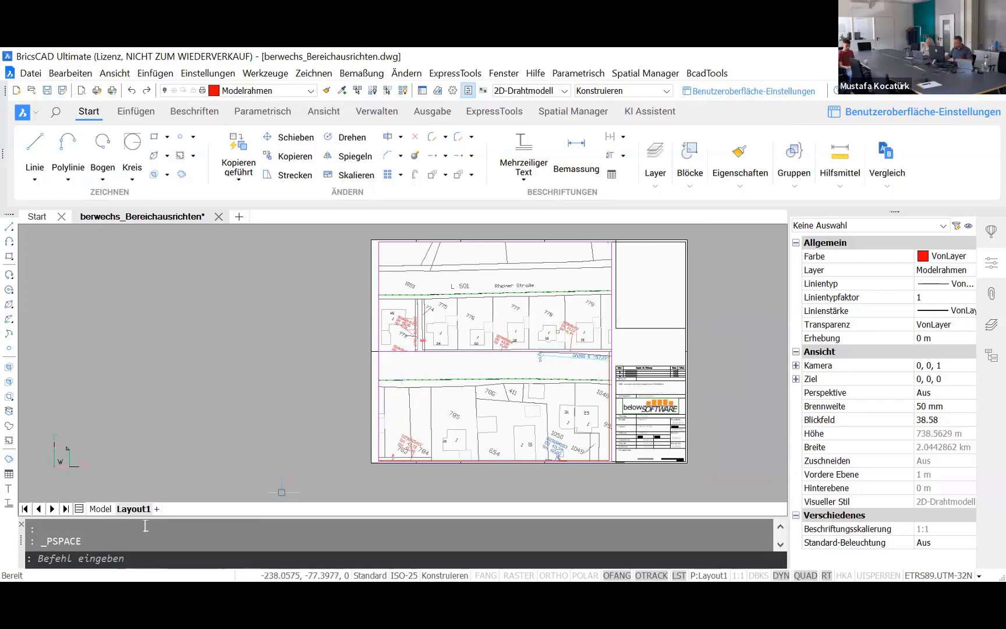
click(100, 509)
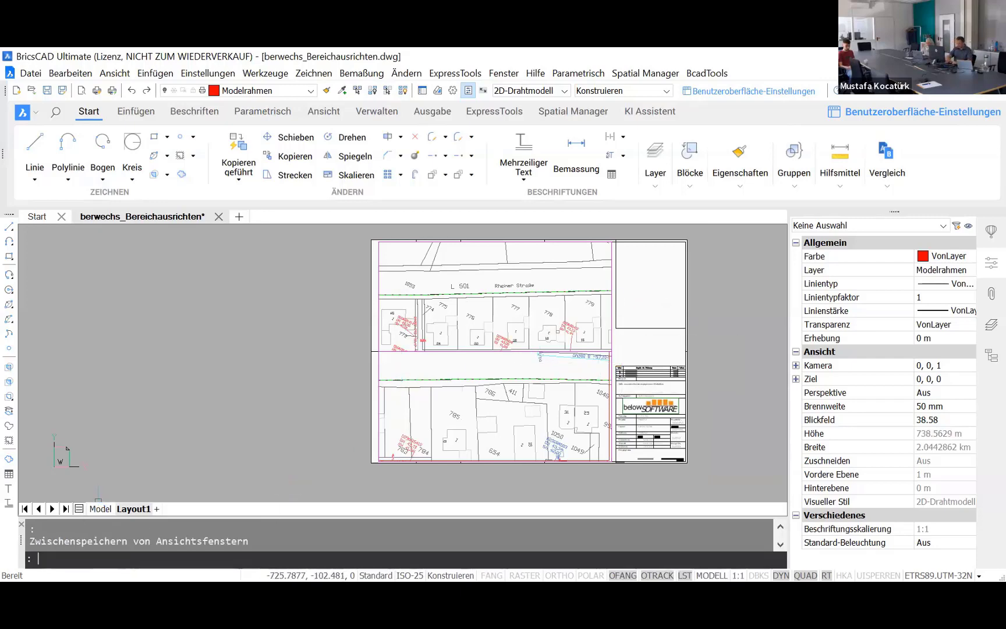
scroll(304, 415, up, 2)
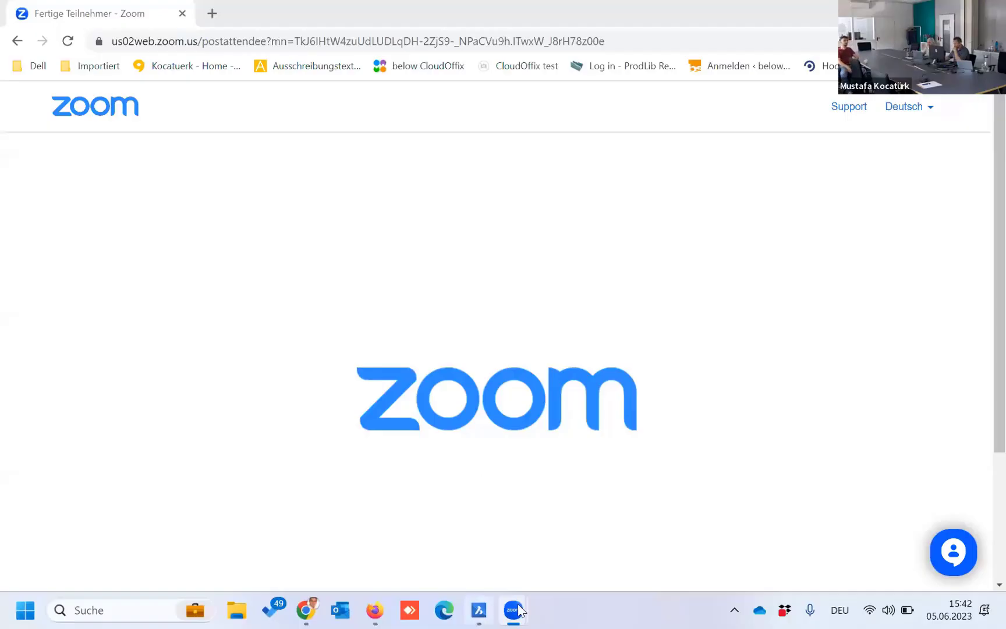
Step: Bring BricsCAD forward and open the BBSoft Planrahmen submenu with its plan-frame commands
click(478, 610)
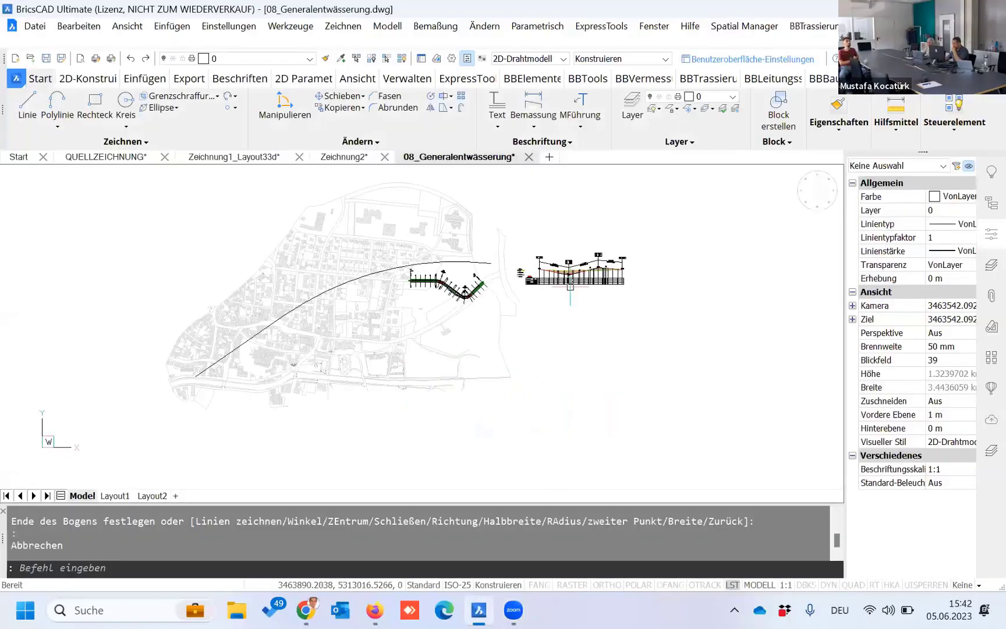
scroll(535, 320, down, 2)
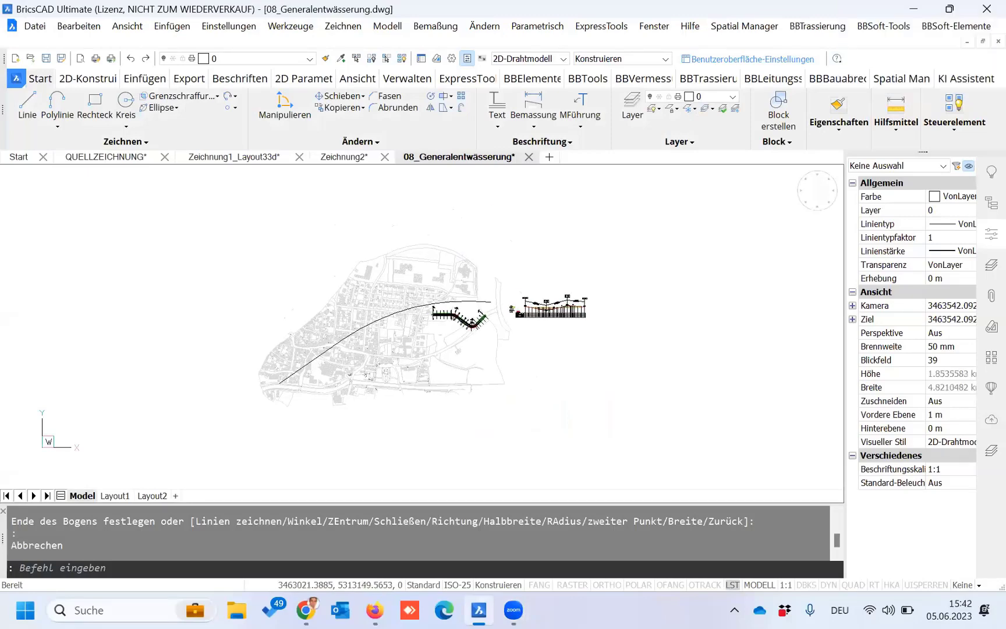
scroll(382, 242, up, 4)
scroll(382, 243, down, 2)
scroll(350, 338, up, 2)
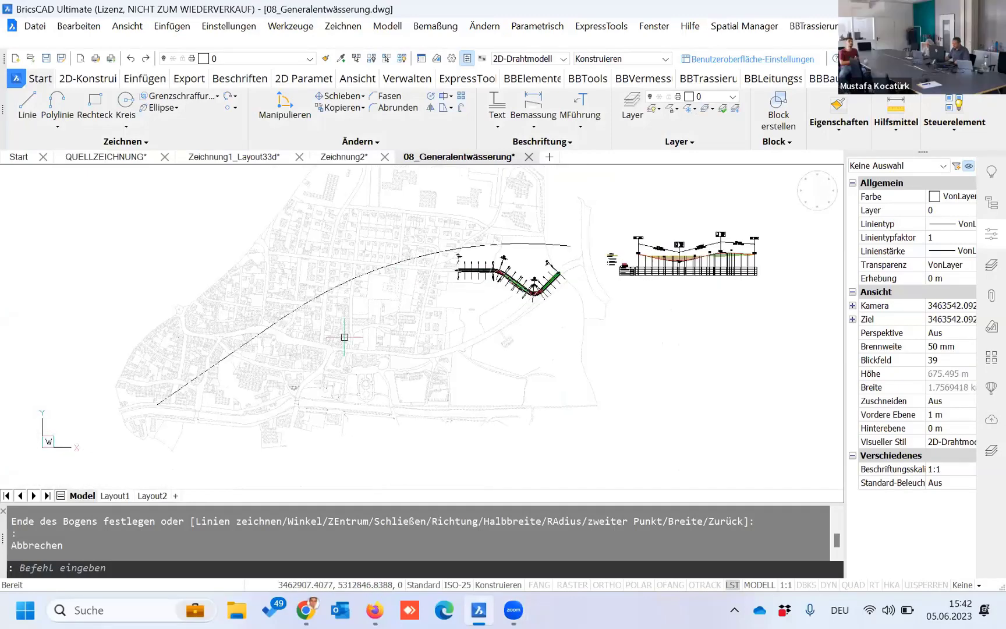
scroll(175, 410, up, 2)
scroll(285, 358, down, 2)
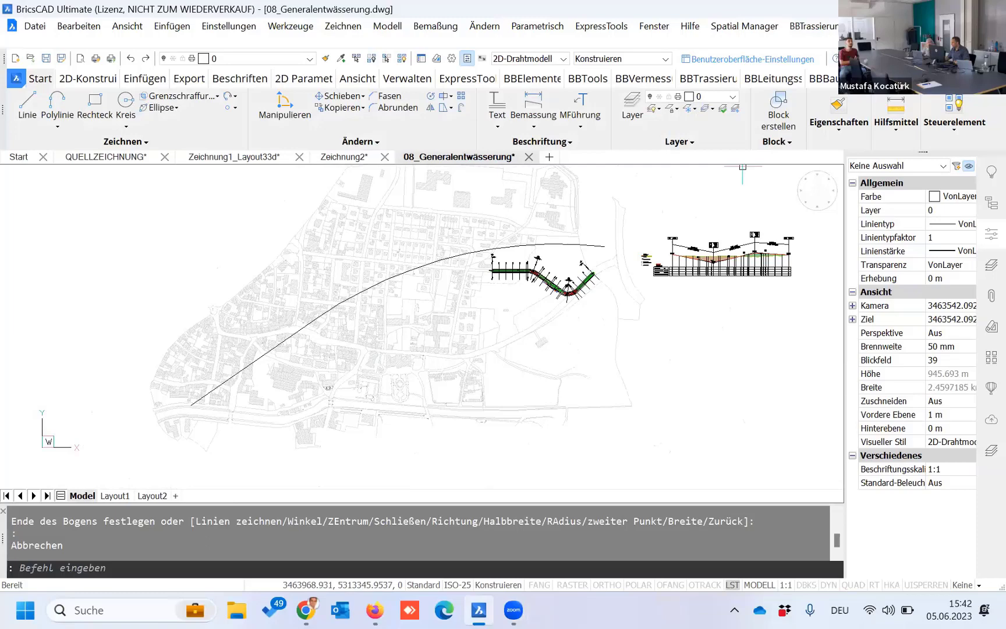
click(926, 26)
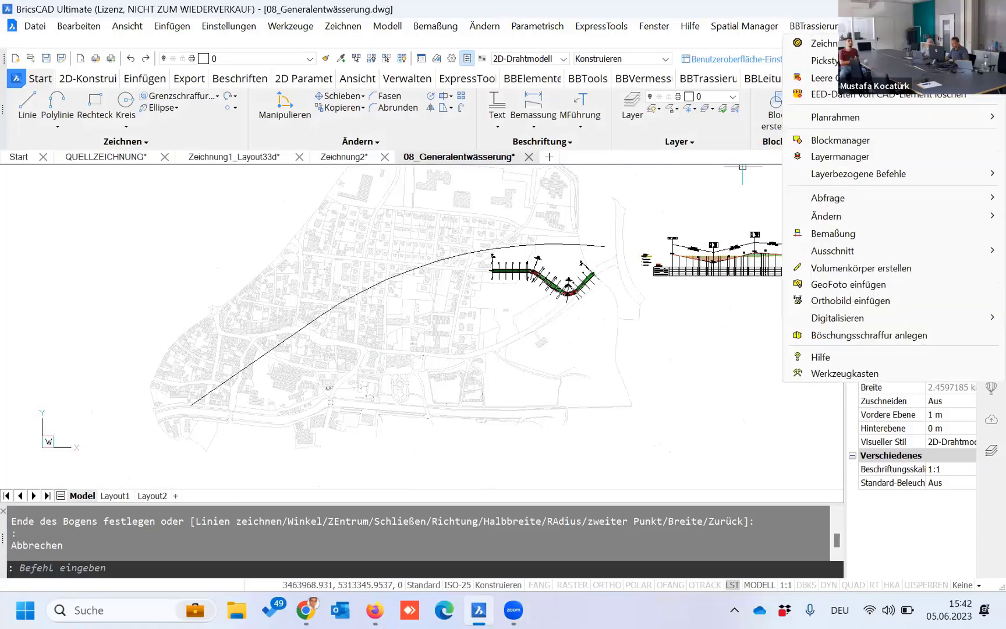
key(Left)
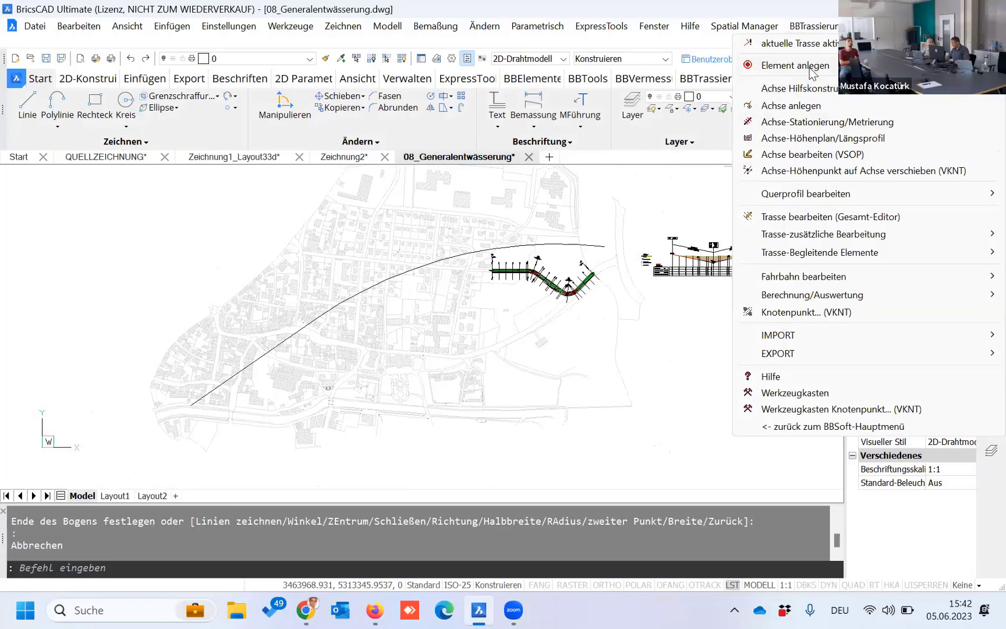
key(Right)
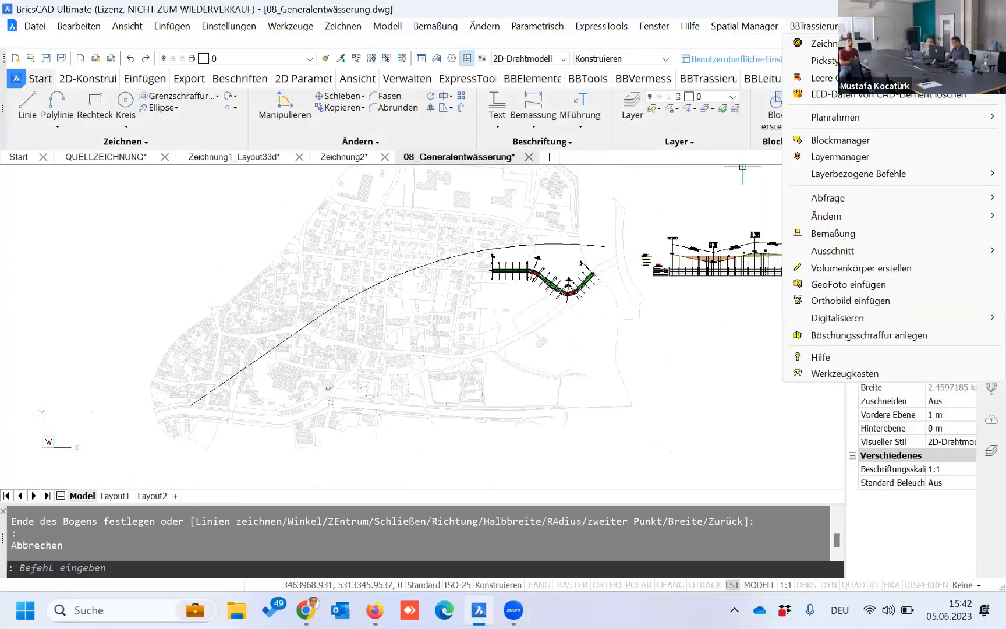
mouse_move(846, 117)
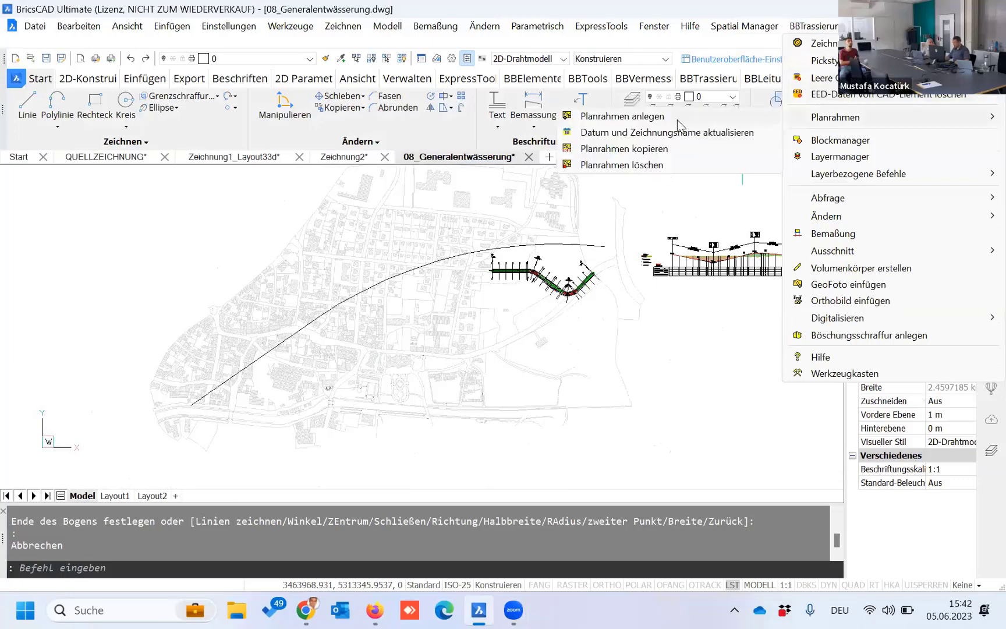
Step: Start a 1:250 DINA 3 plan frame and begin a frame group along the alignment polyline
click(678, 118)
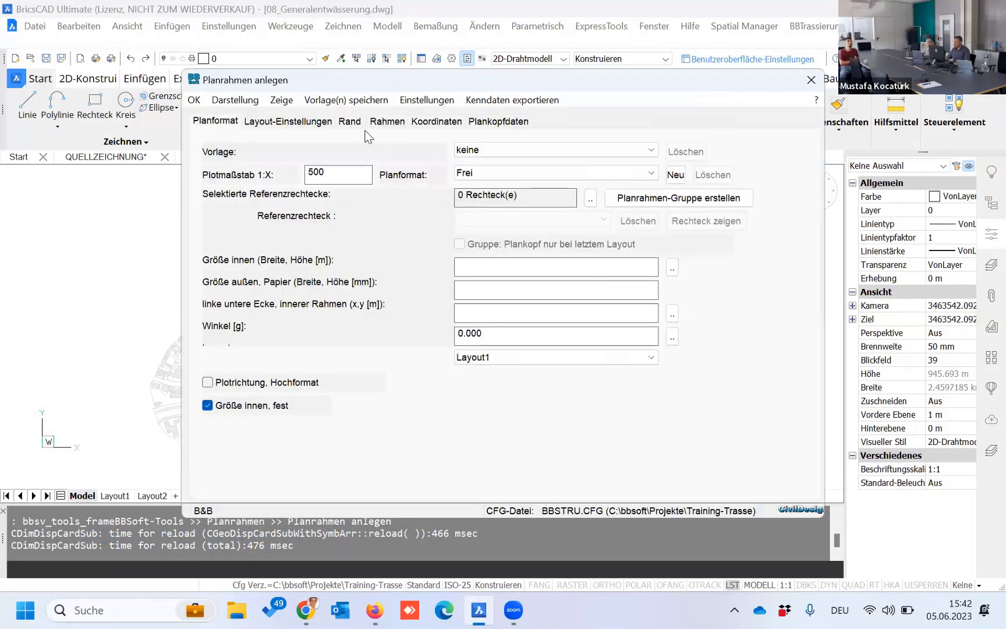
double_click(316, 171)
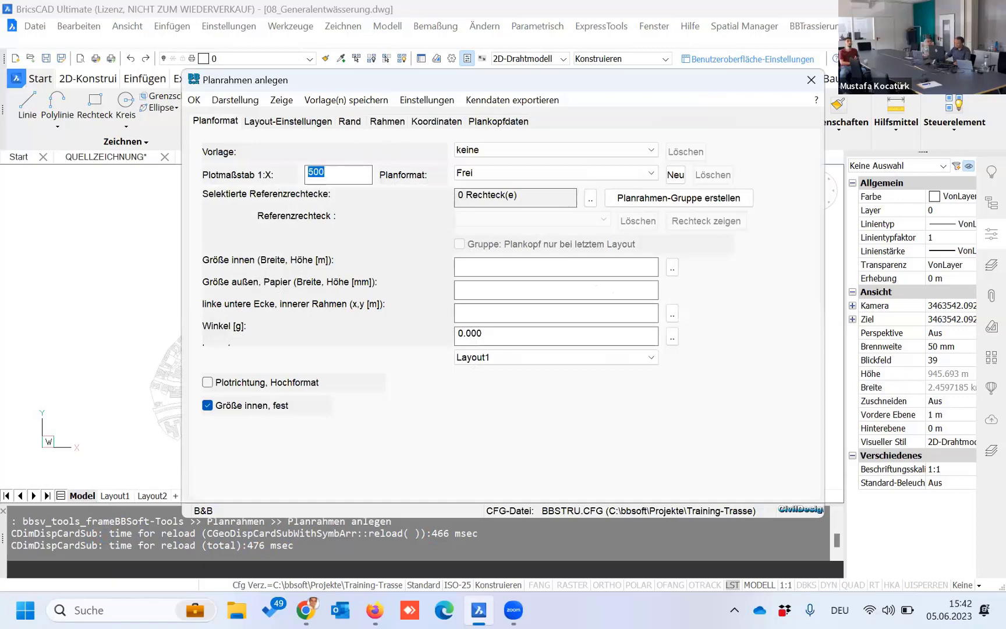
text(250)
key(Tab)
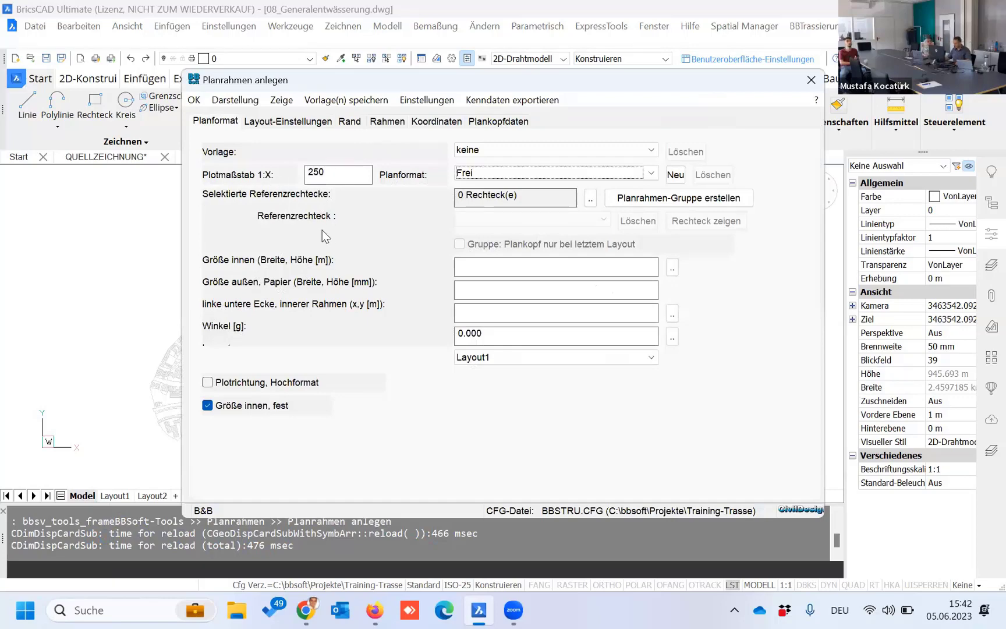
click(492, 172)
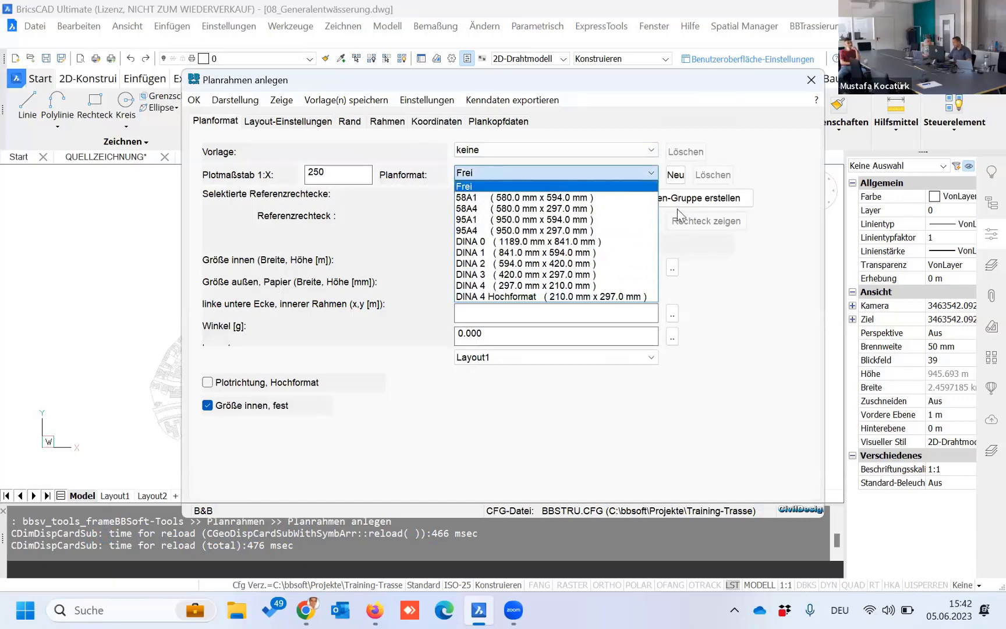
click(545, 275)
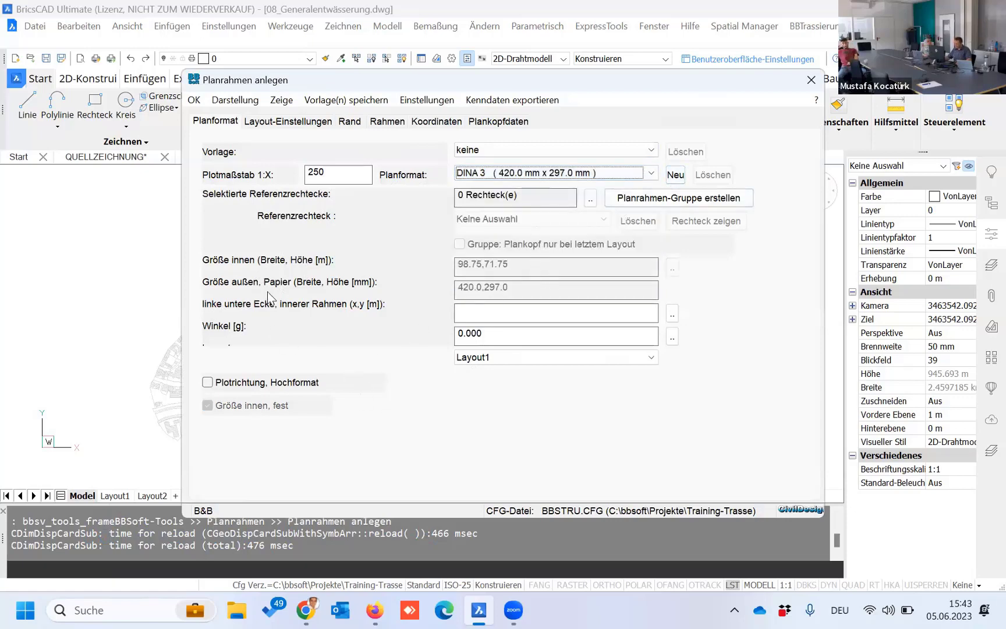
click(655, 199)
click(553, 245)
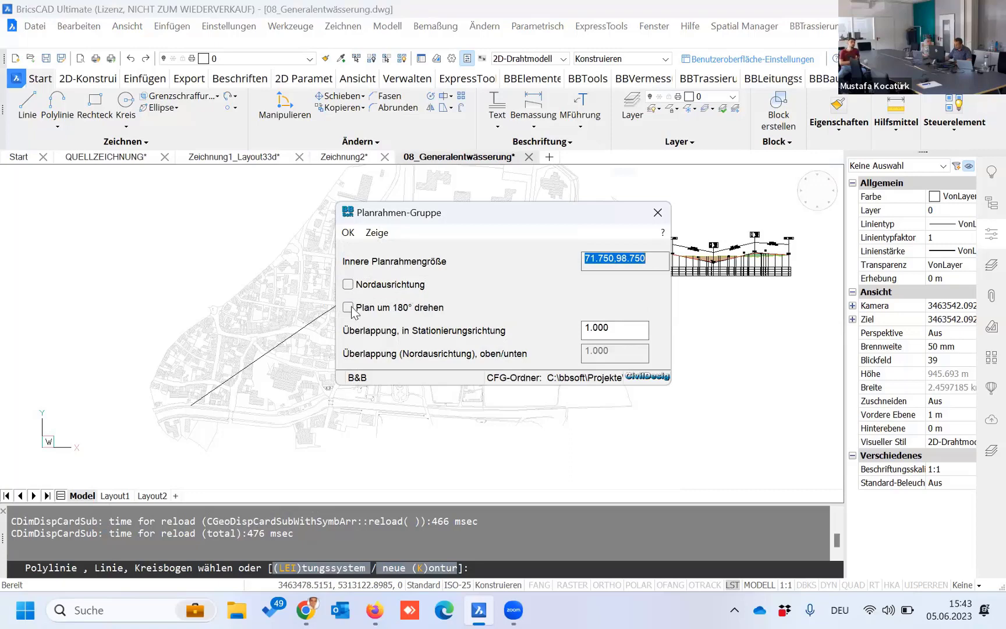
Step: Set the frame overlap to 5, rotate the plans 180°, and preview the frames
double_click(610, 323)
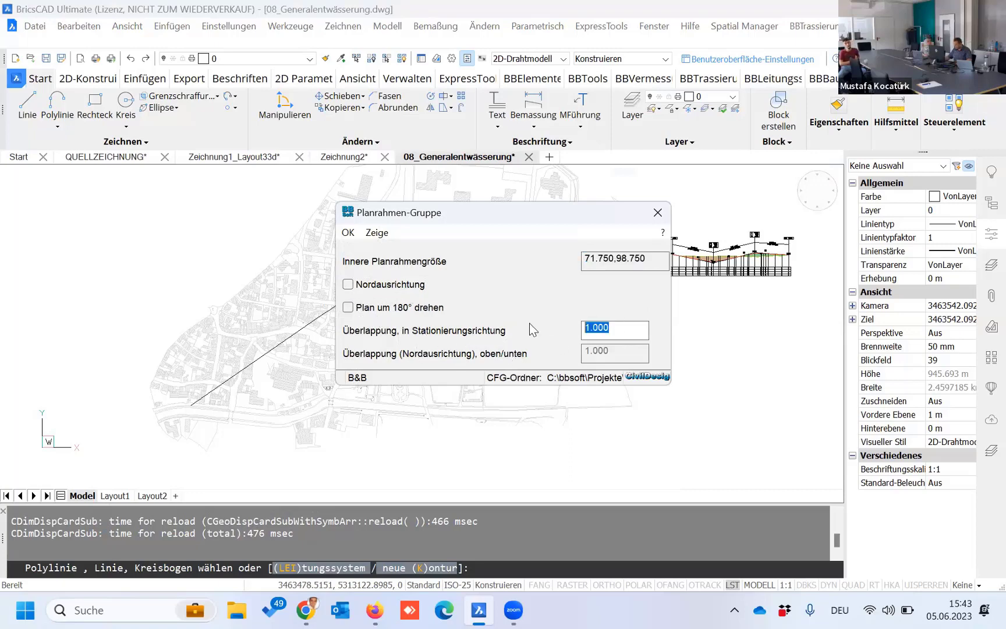
text(5)
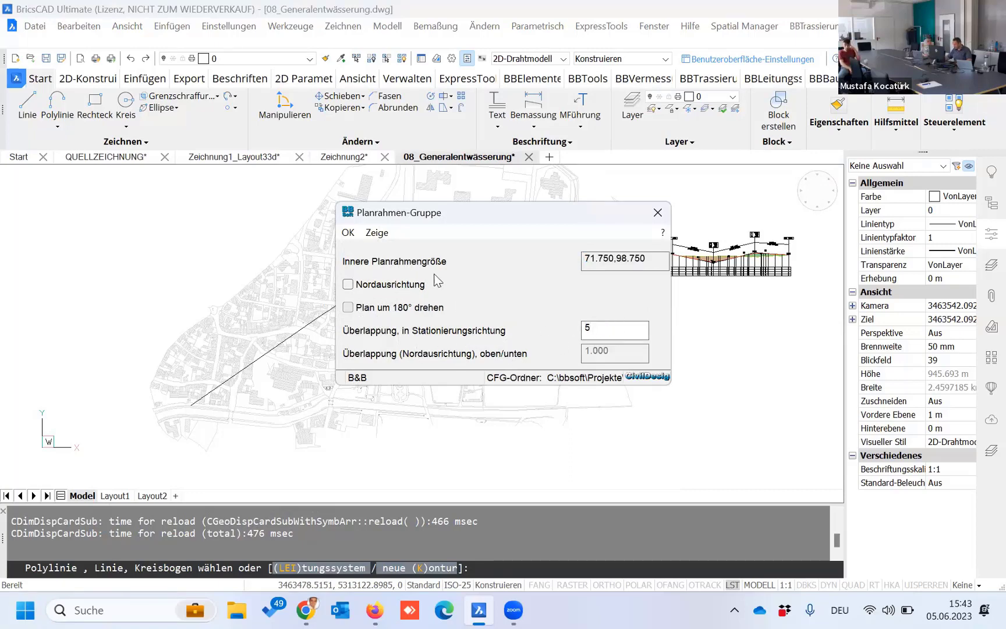
click(348, 306)
click(377, 232)
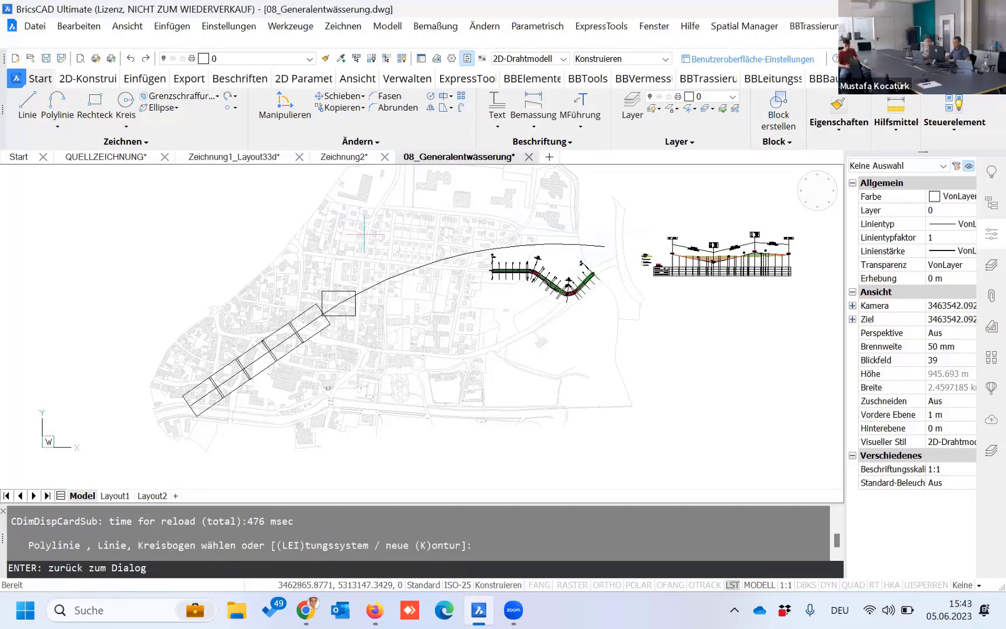
Step: Inspect the six previewed frames along the route and confirm the group settings
scroll(341, 359, up, 3)
mouse_move(342, 359)
middle_down()
mouse_move(295, 367)
mouse_move(277, 320)
middle_up()
scroll(361, 373, down, 3)
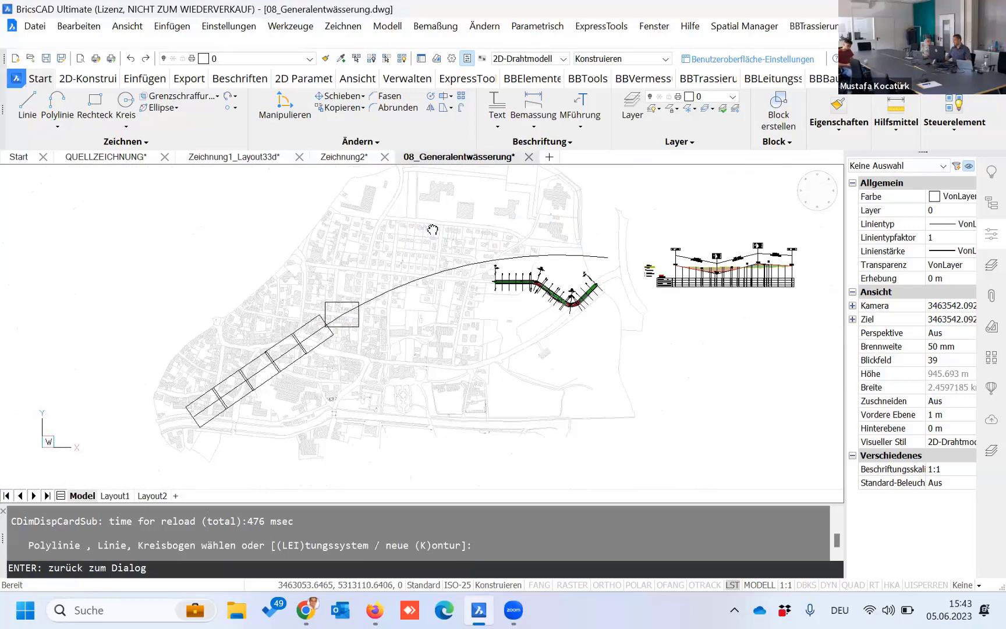
middle_drag(433, 229, 440, 168)
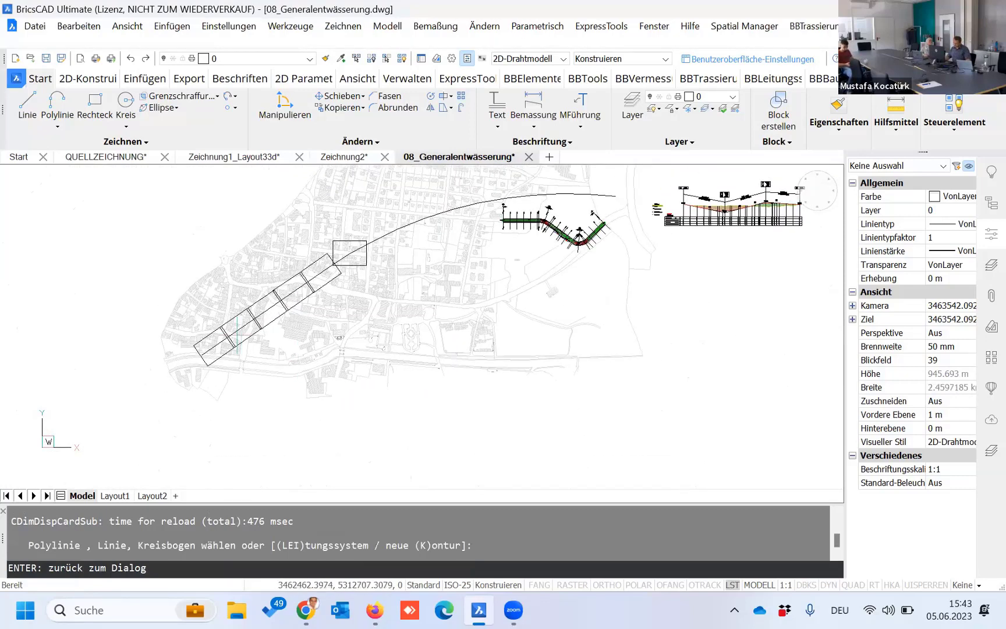
scroll(233, 341, up, 3)
key(Return)
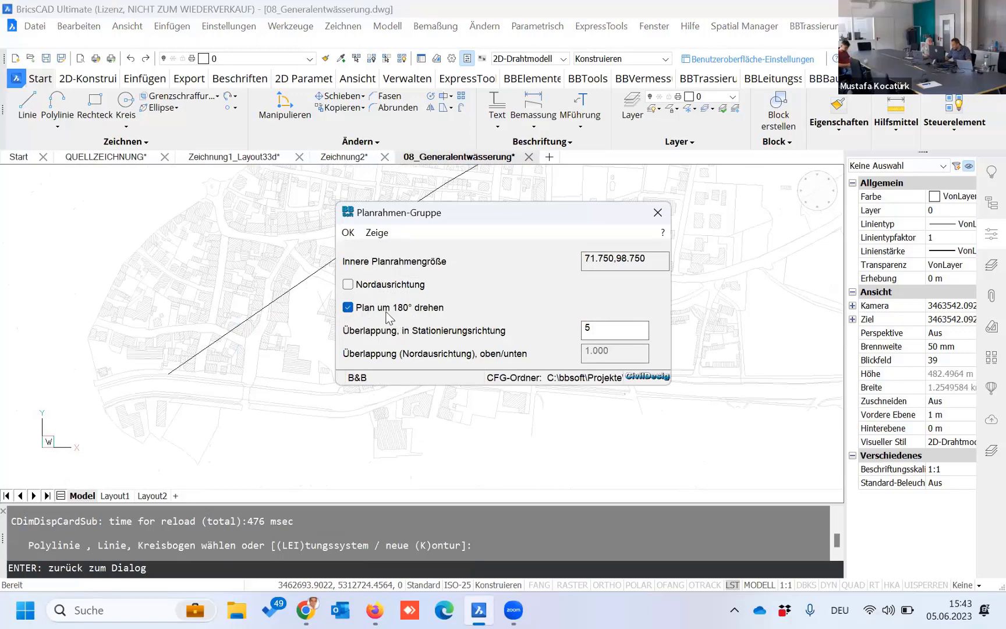
double_click(610, 327)
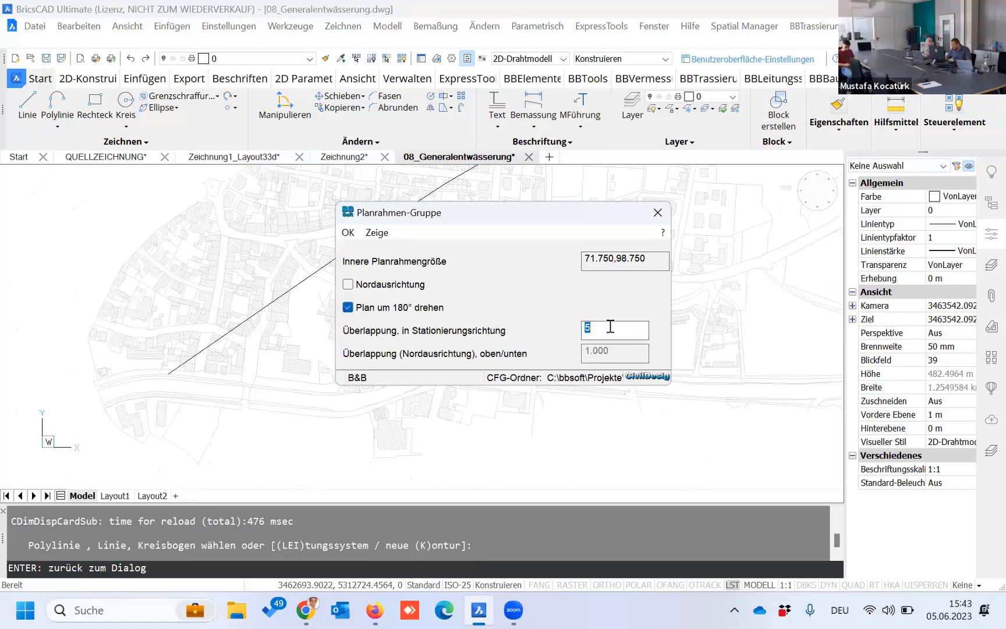
click(350, 233)
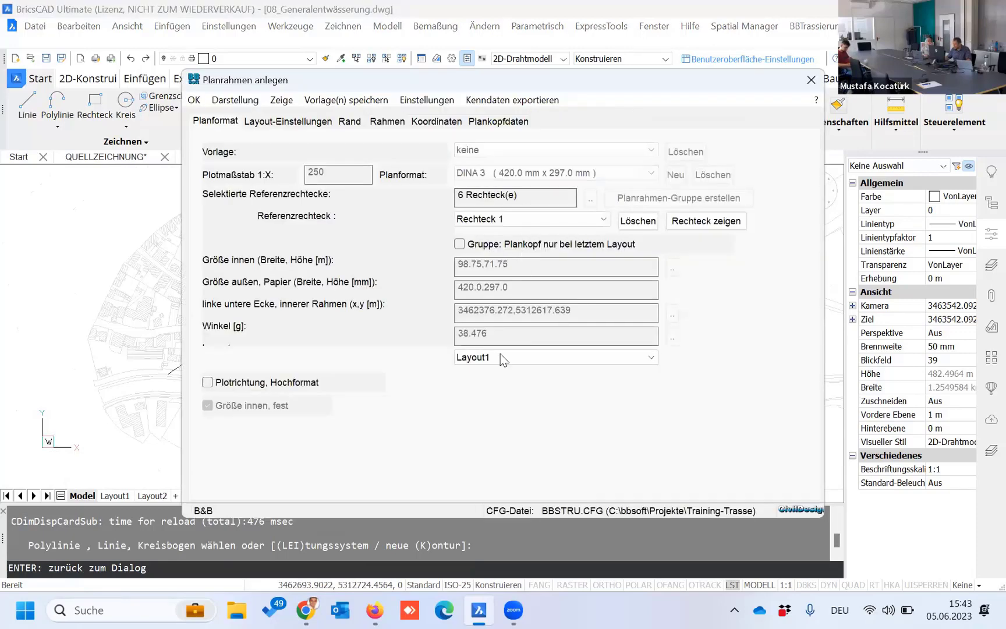
Step: Send the frames to a new layout named test1
click(500, 354)
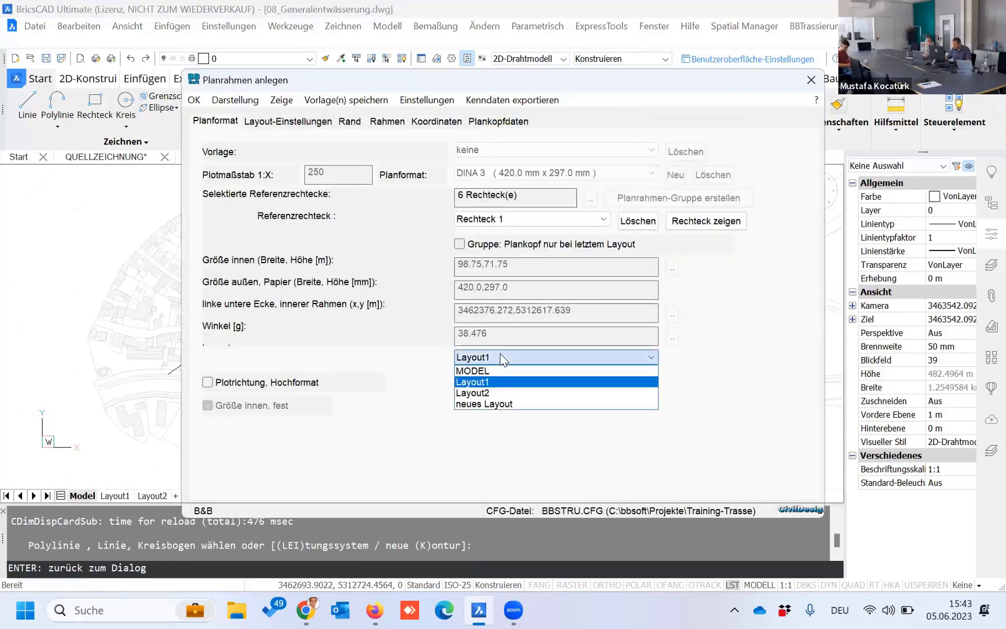
click(503, 404)
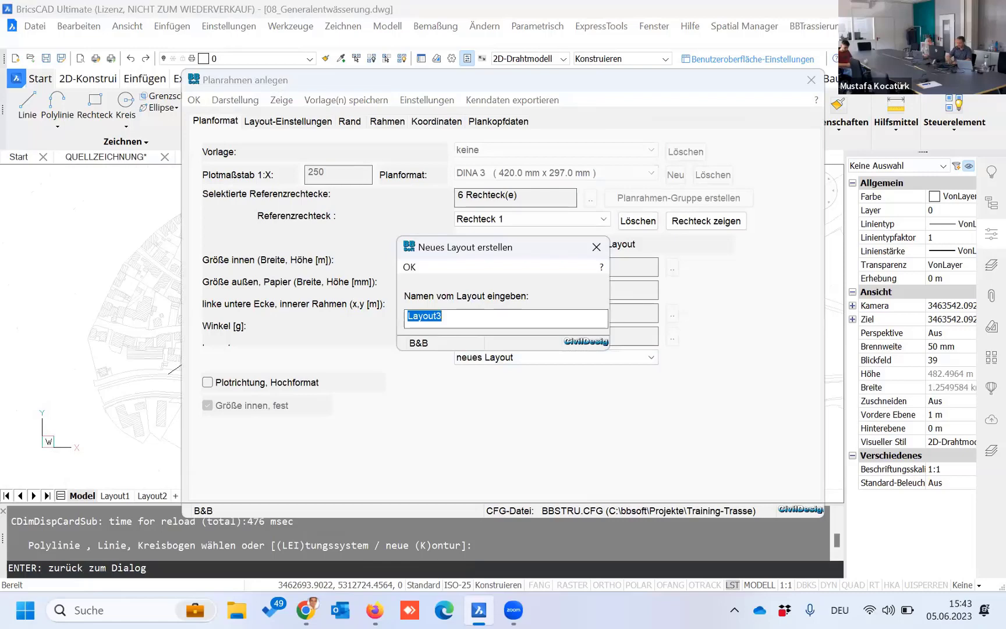
text(test1)
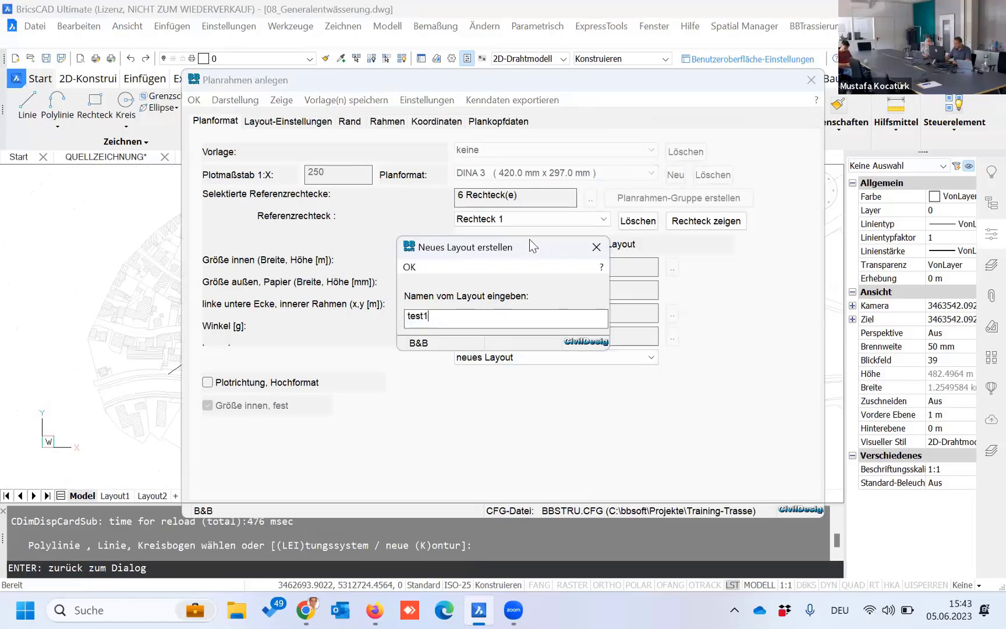
click(409, 268)
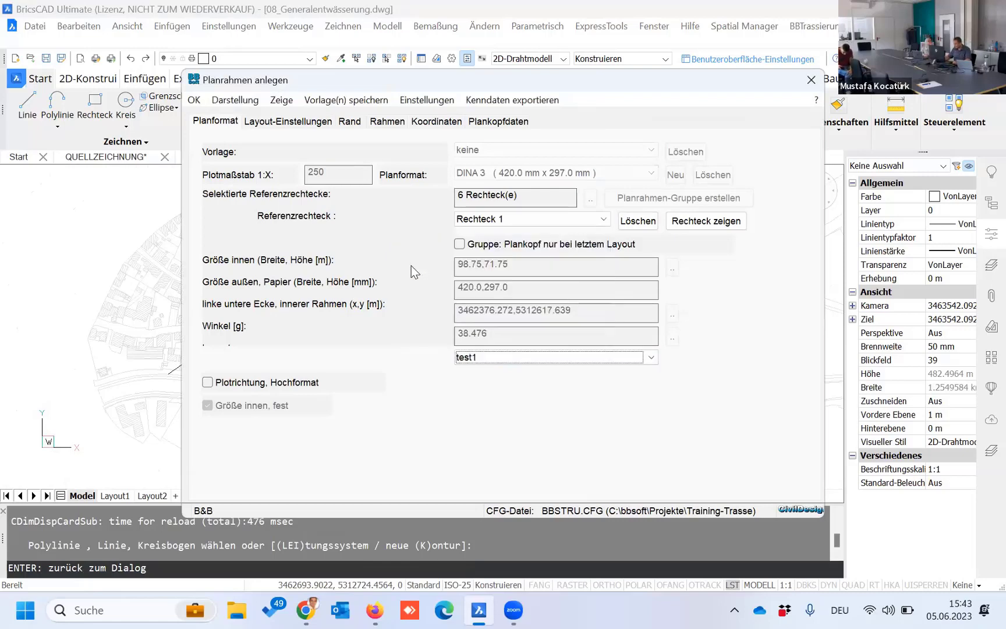
Step: Review the layout, margin, title block, frame text, coordinate and title-block data settings
click(288, 122)
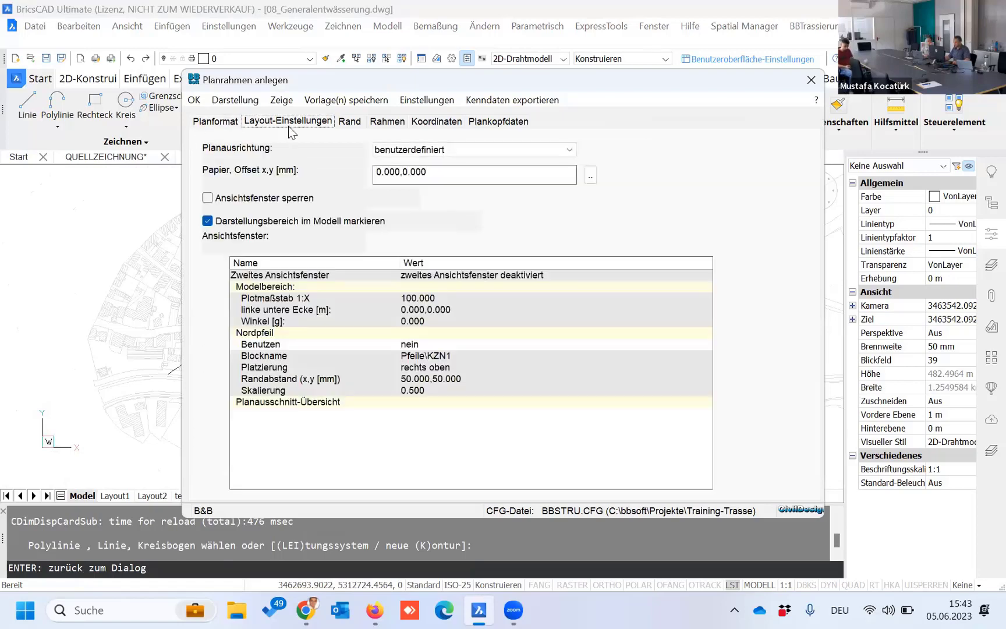
click(350, 121)
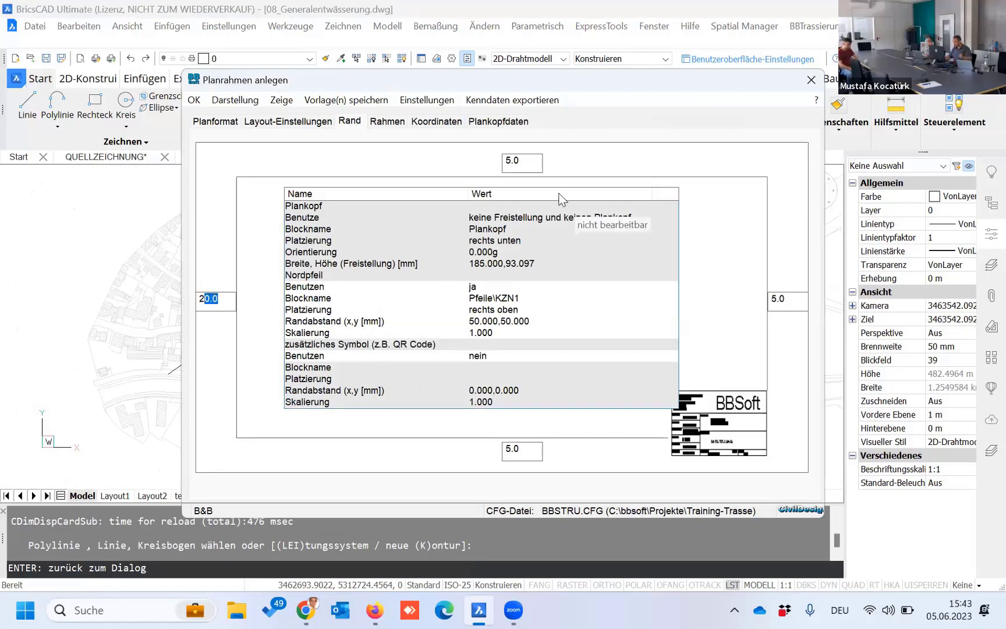
click(535, 166)
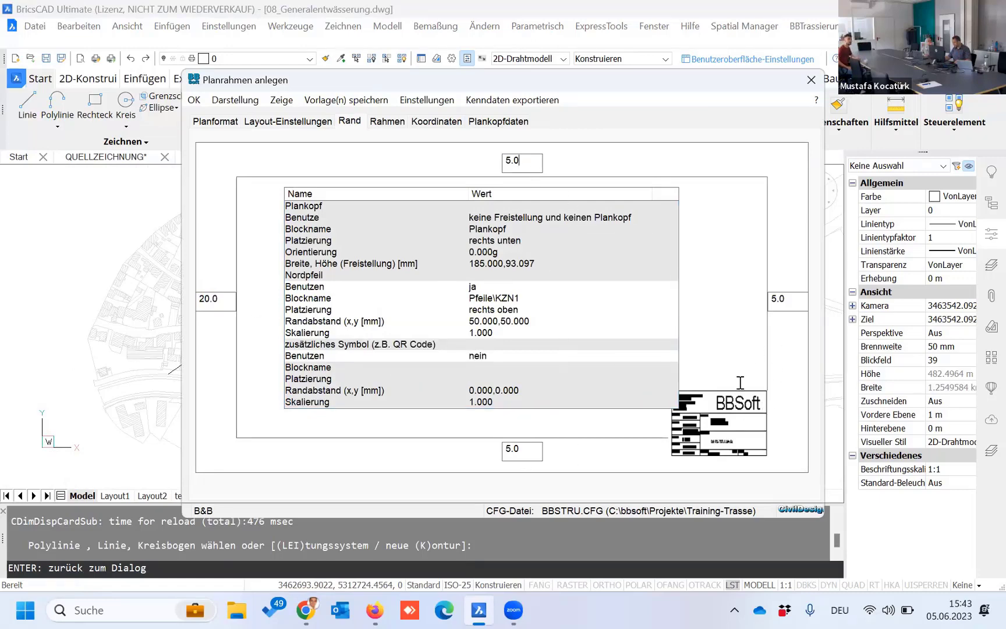
click(515, 298)
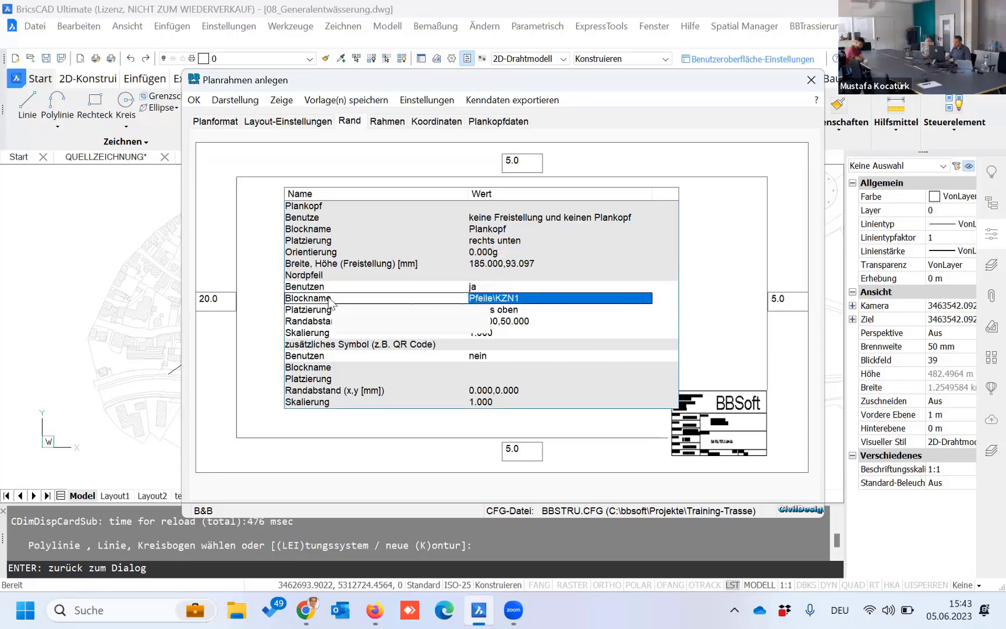
click(485, 231)
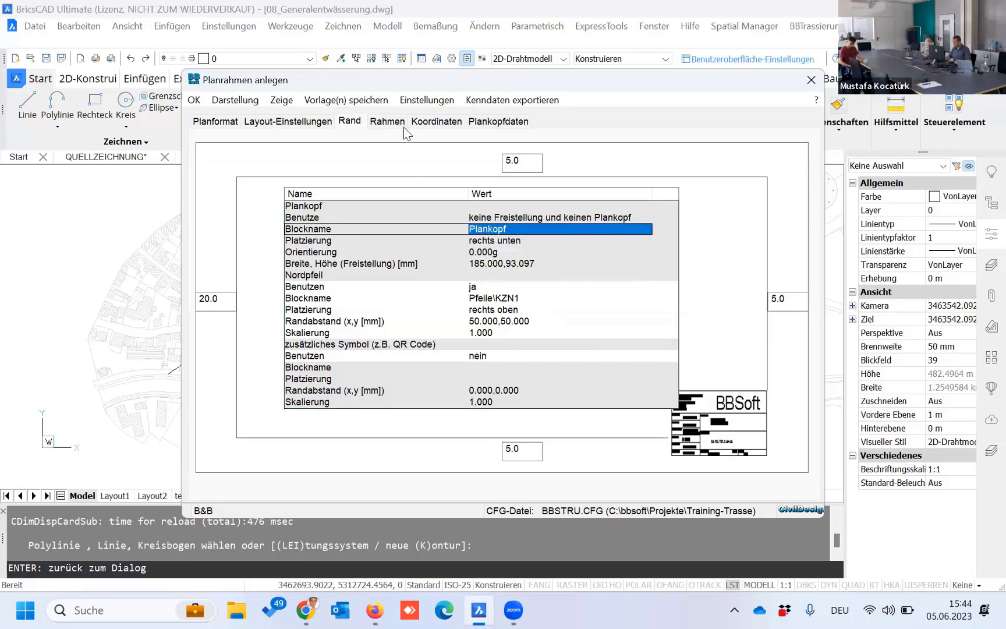
click(382, 122)
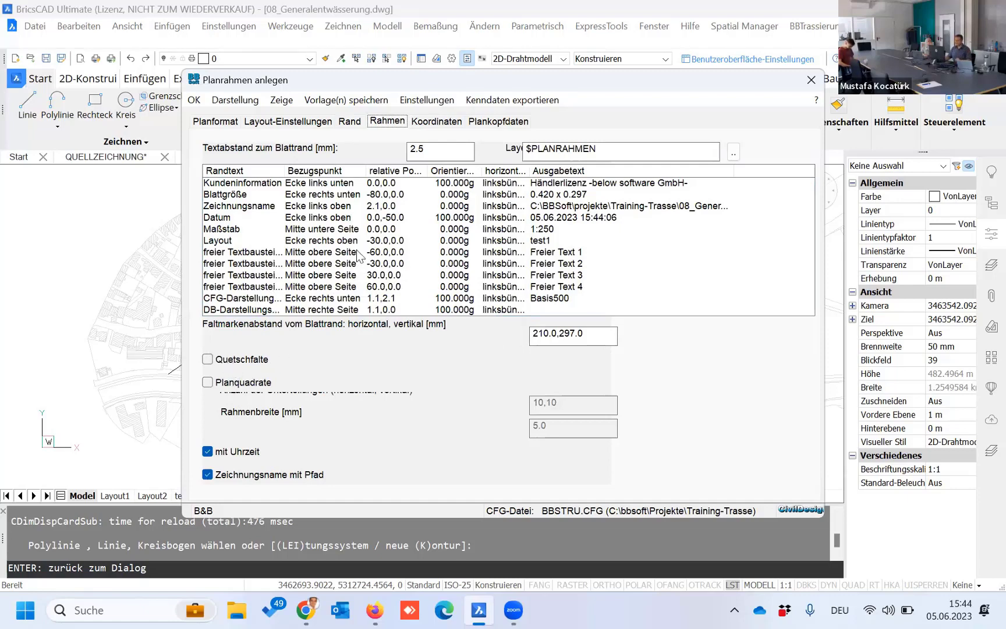
click(432, 126)
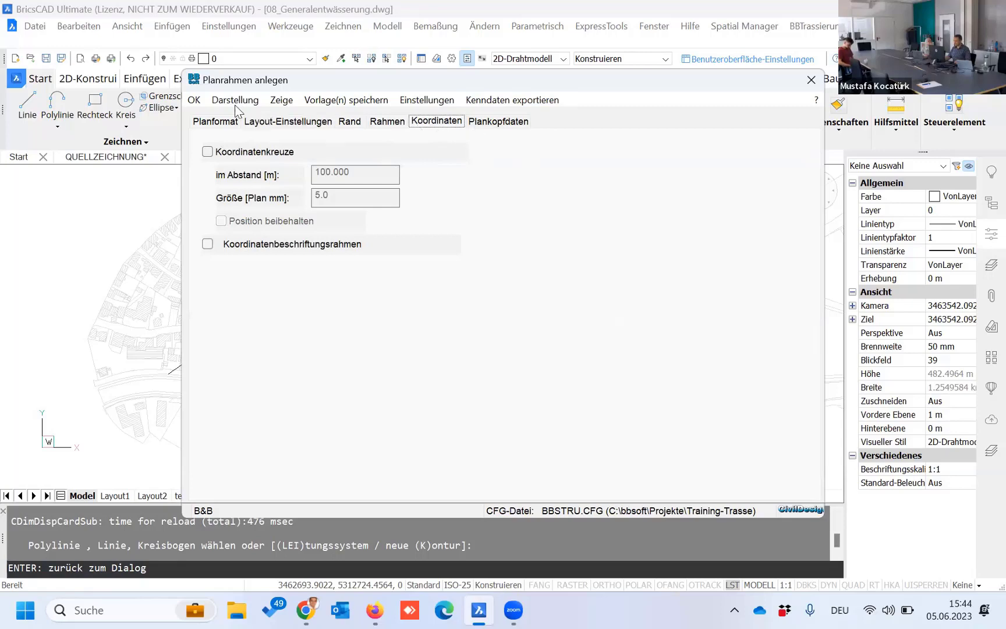
click(491, 123)
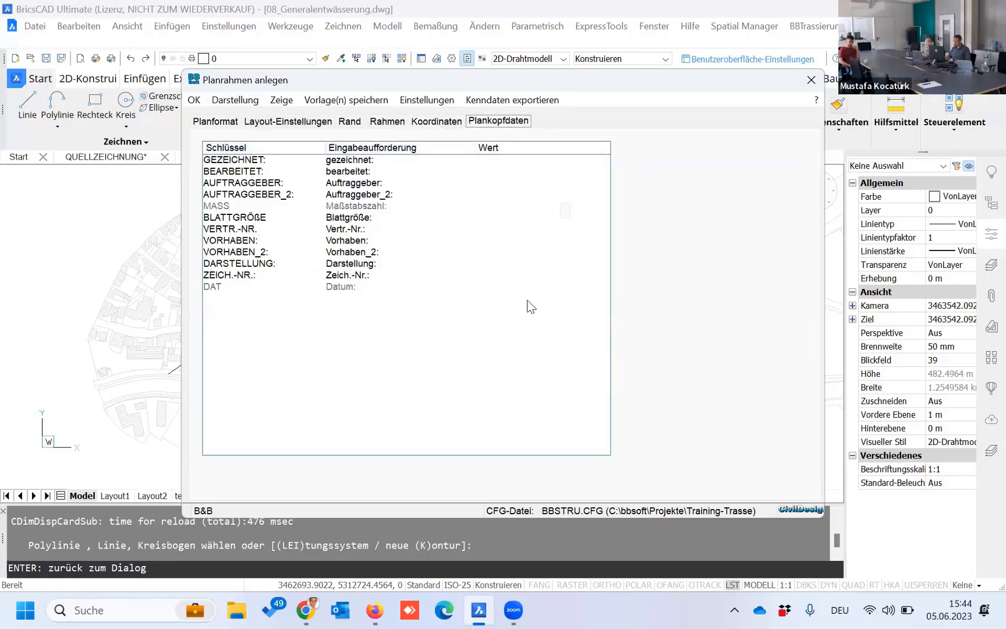
Step: Generate the six frames as layouts test1–test6 and open layout test1
click(194, 100)
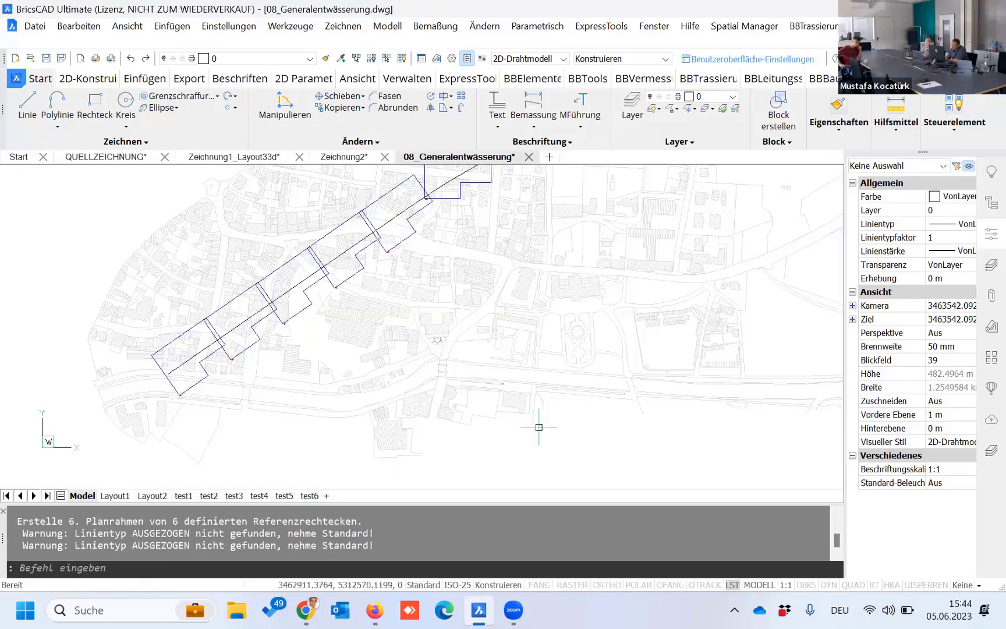
scroll(437, 340, up, 3)
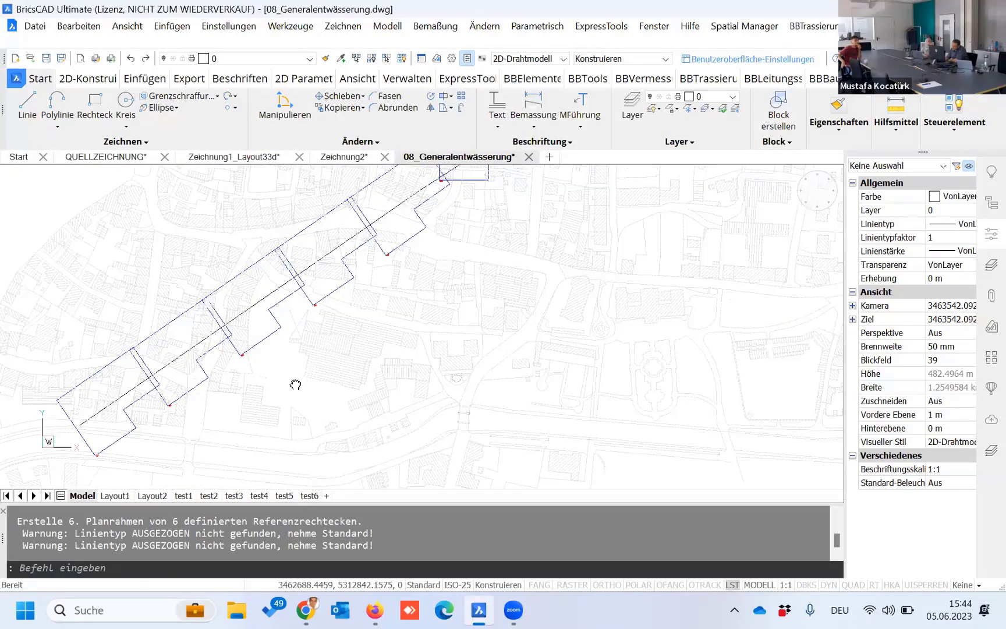
mouse_move(437, 339)
middle_down()
mouse_move(306, 333)
mouse_move(291, 280)
middle_up()
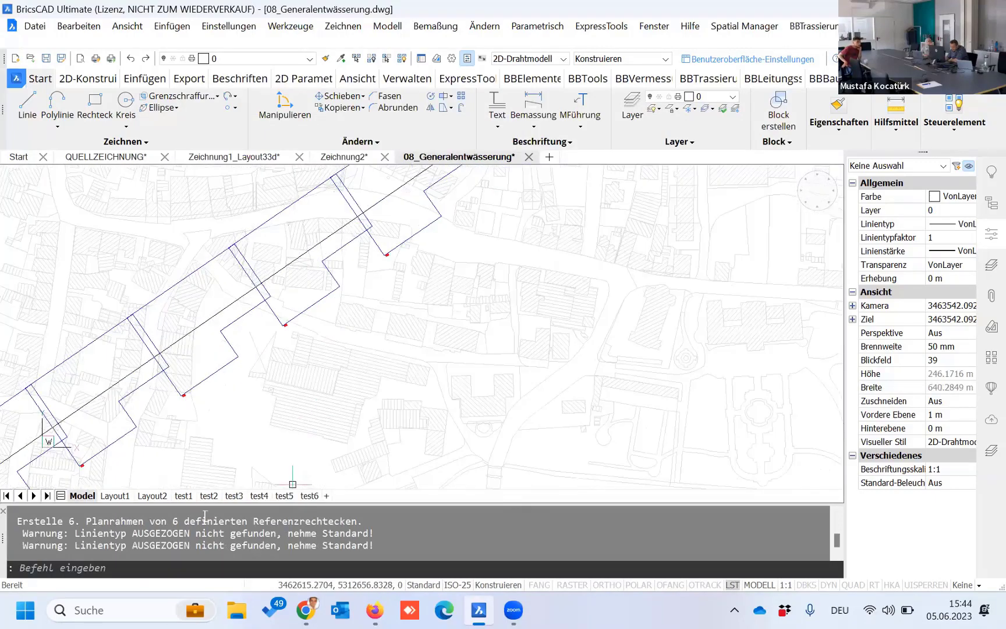
click(189, 496)
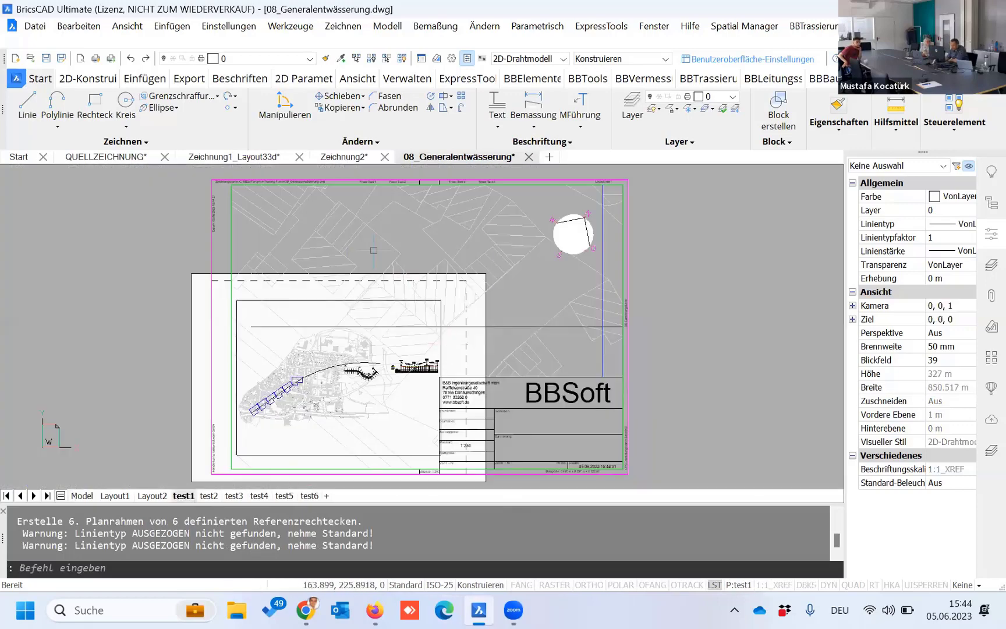
Step: Delete the plan viewports from layouts test4 and test3
click(209, 496)
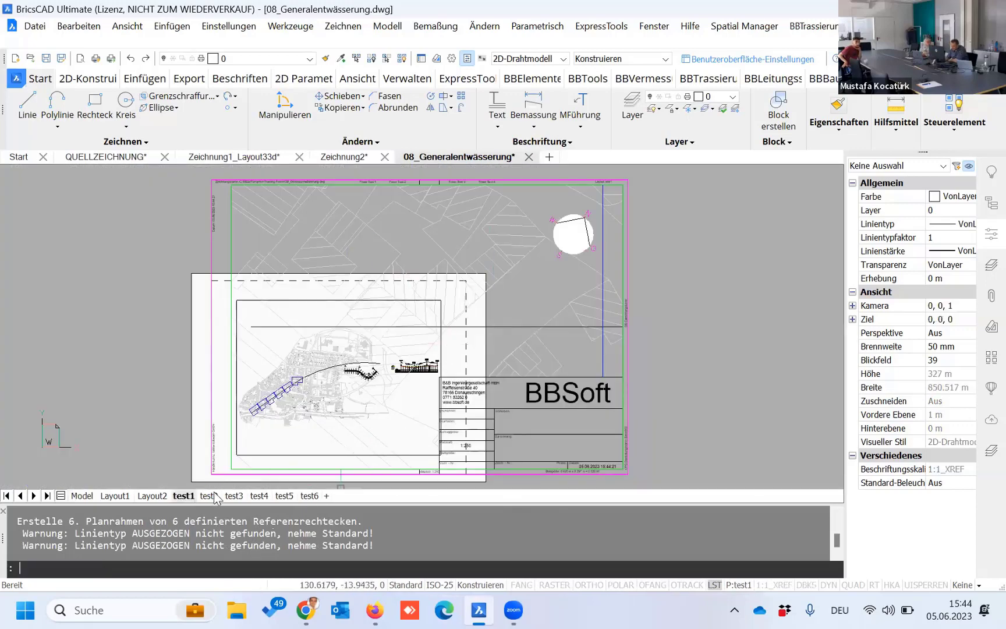
click(261, 495)
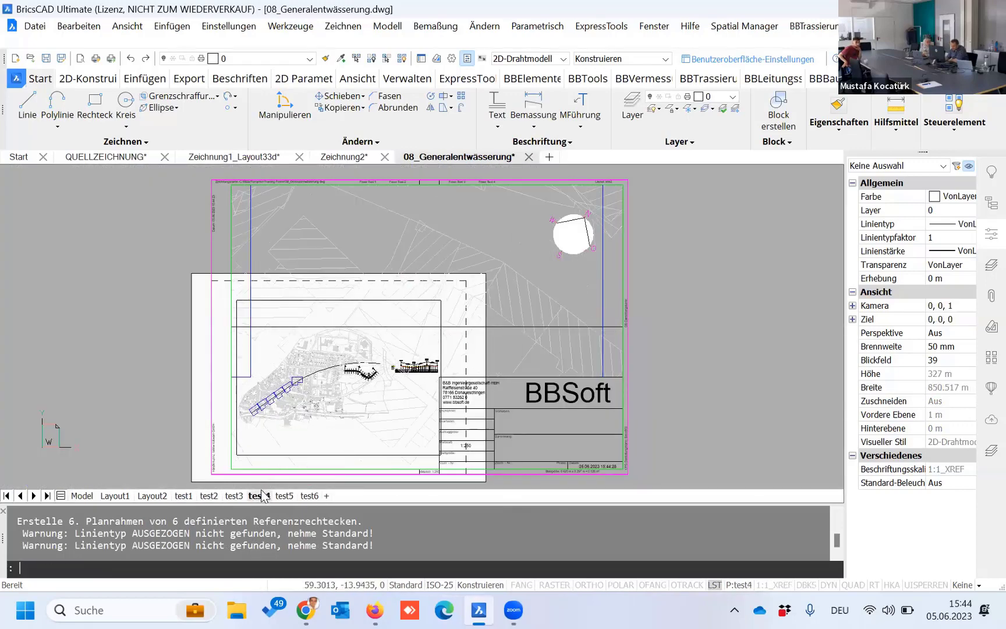
click(442, 352)
key(Delete)
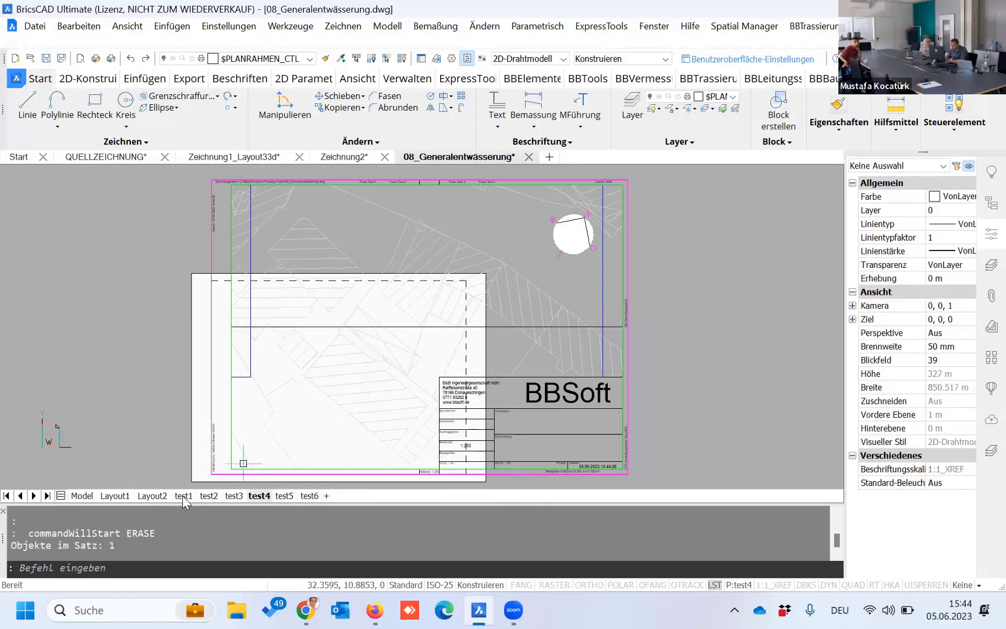
click(234, 495)
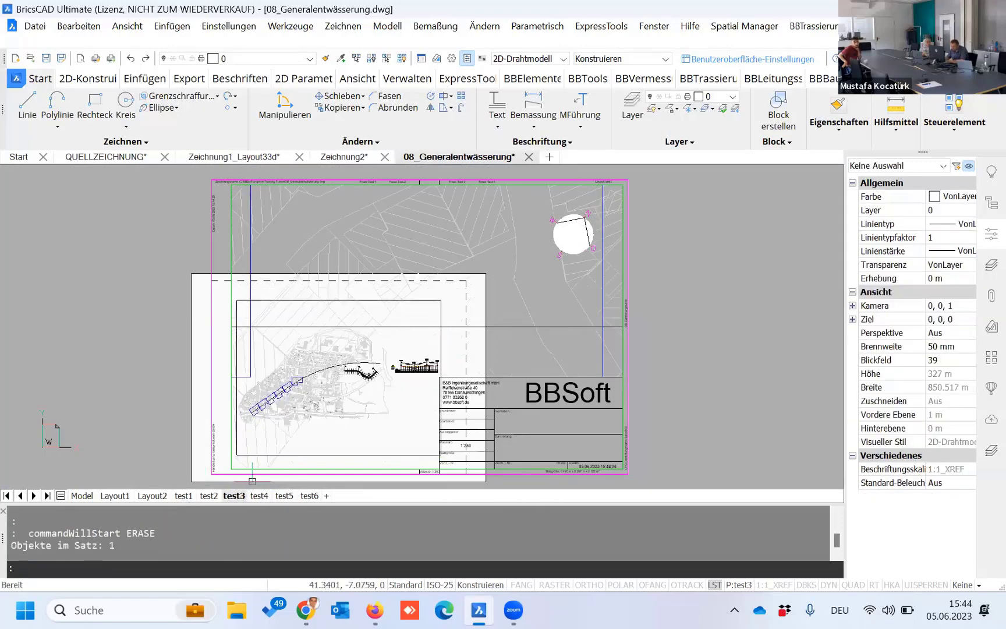
click(448, 355)
key(Delete)
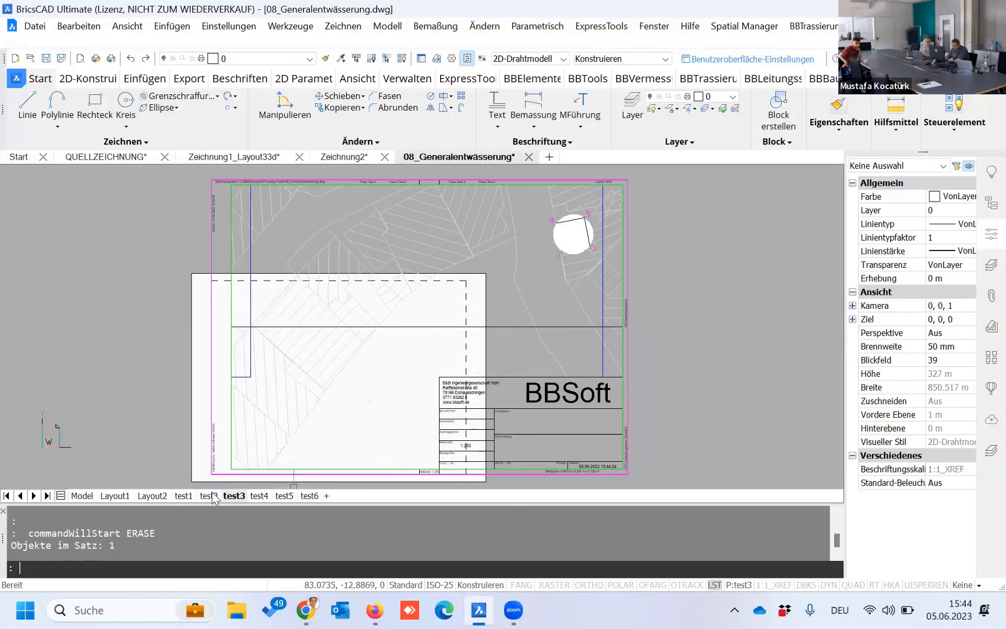
Step: Check layouts test2, test4 and test5's 1:250 title block, then return via test1 to model space
click(217, 496)
click(252, 496)
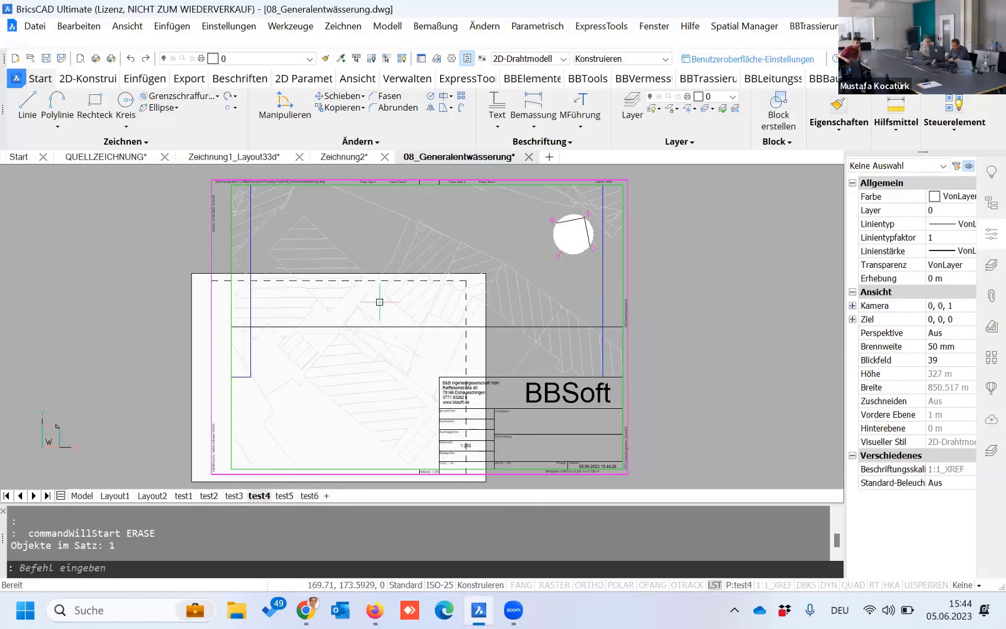
click(284, 496)
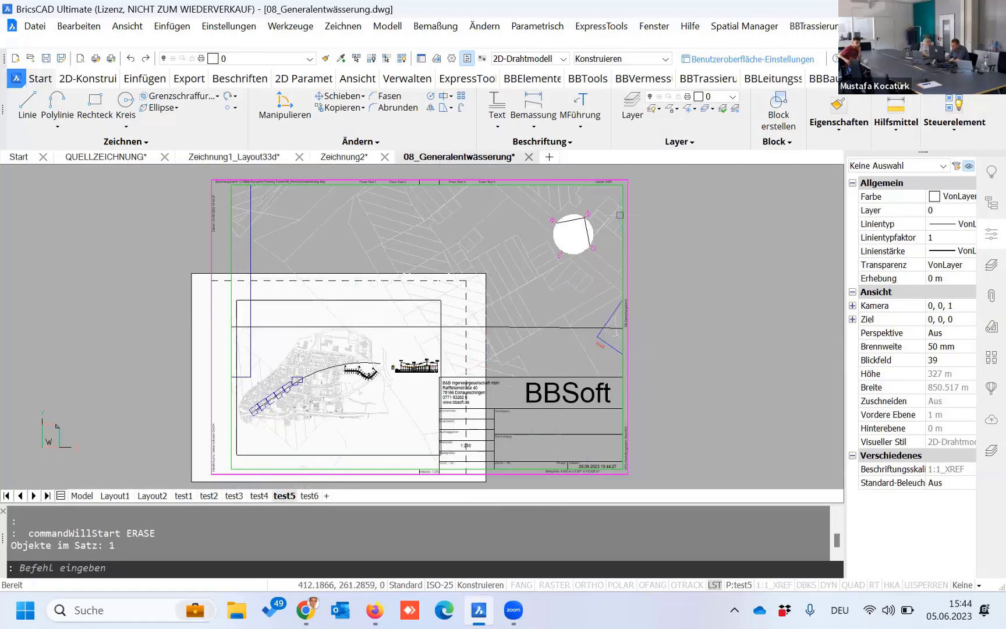
scroll(252, 174, up, 3)
scroll(252, 174, up, 2)
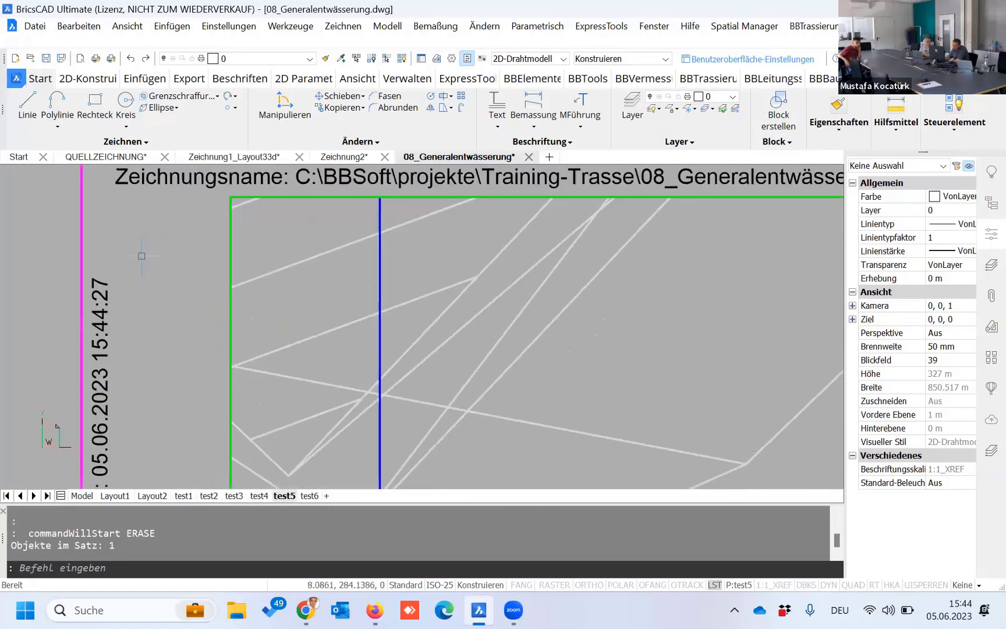
scroll(175, 207, down, 3)
scroll(175, 207, down, 2)
scroll(180, 263, up, 5)
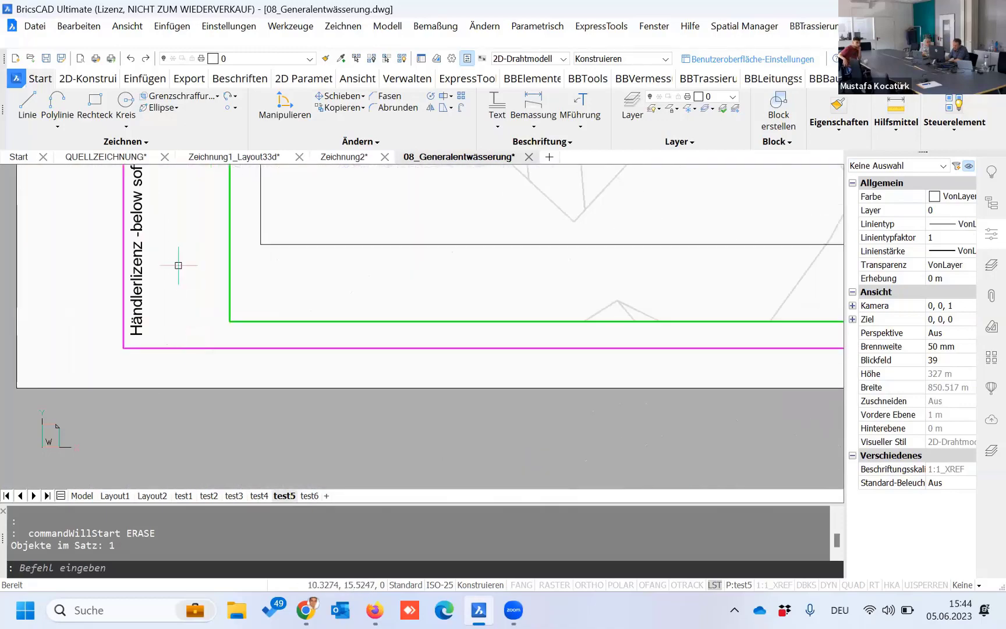
scroll(180, 263, down, 3)
middle_drag(179, 262, 429, 408)
scroll(428, 408, down, 2)
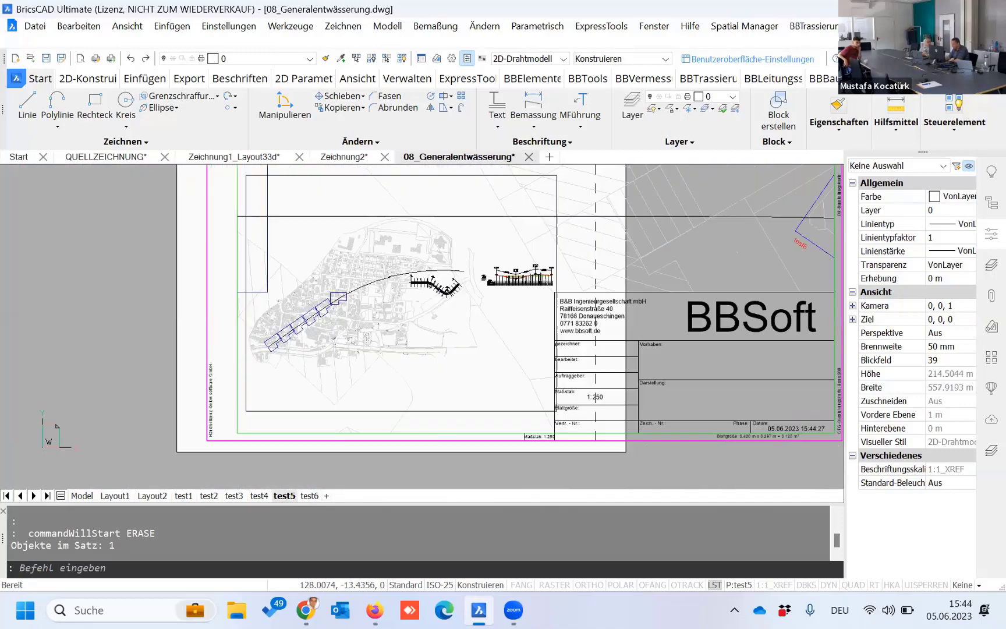
scroll(428, 408, down, 2)
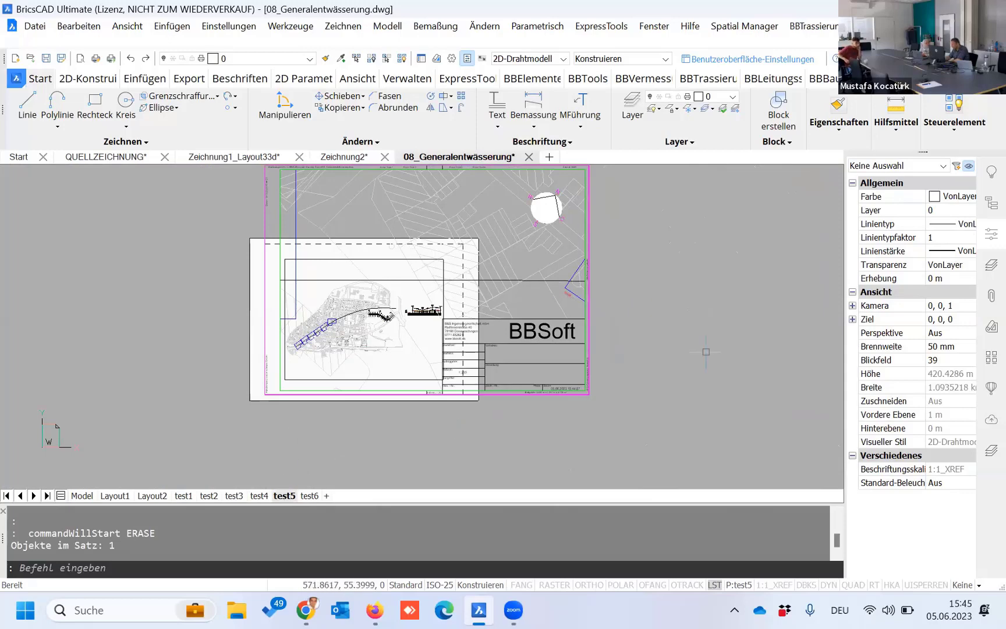
scroll(480, 378, up, 4)
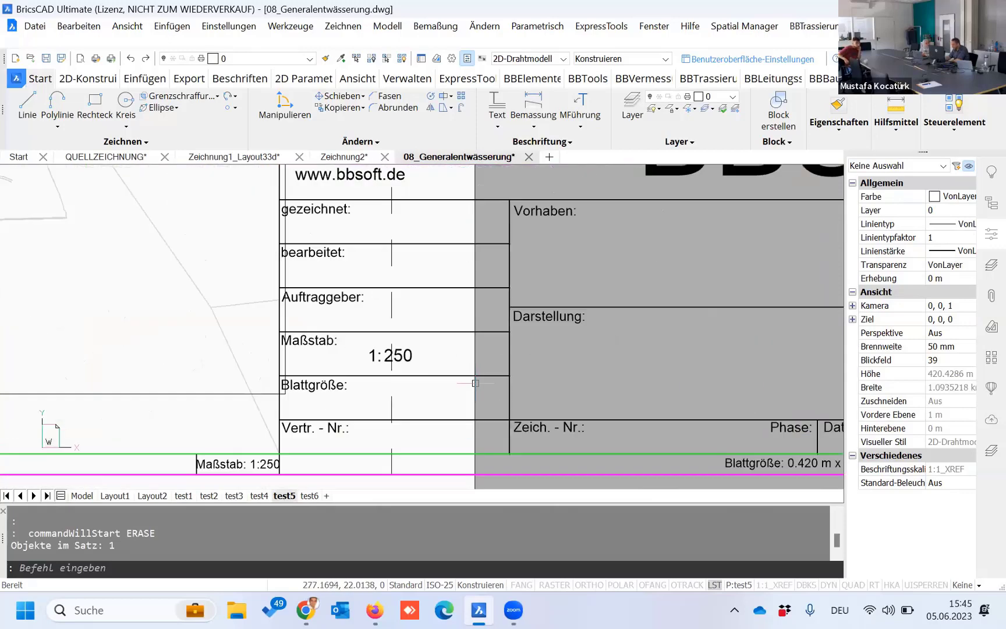
scroll(483, 390, down, 3)
scroll(482, 391, down, 1)
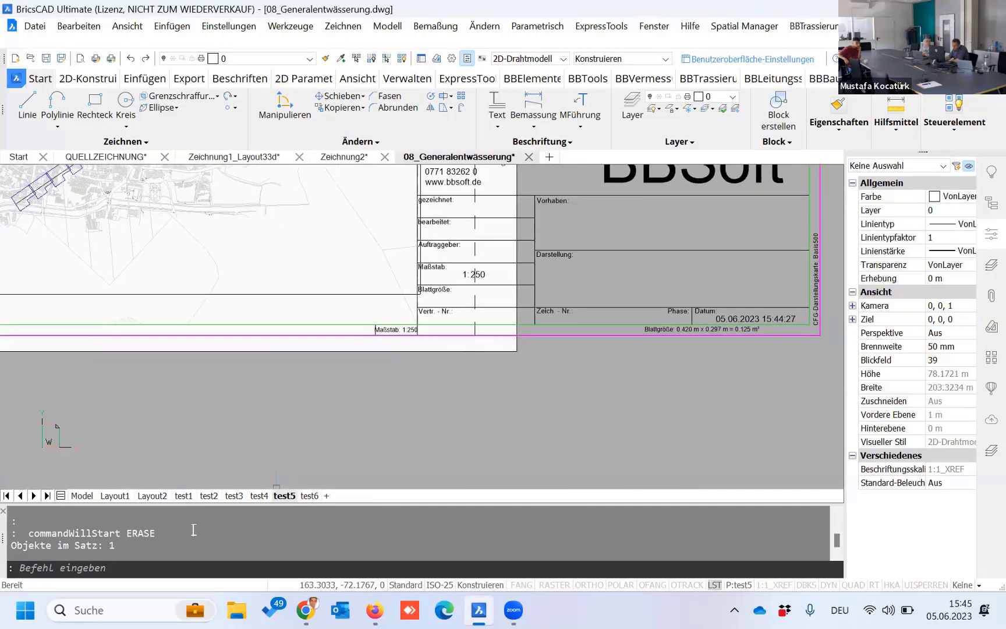
click(183, 495)
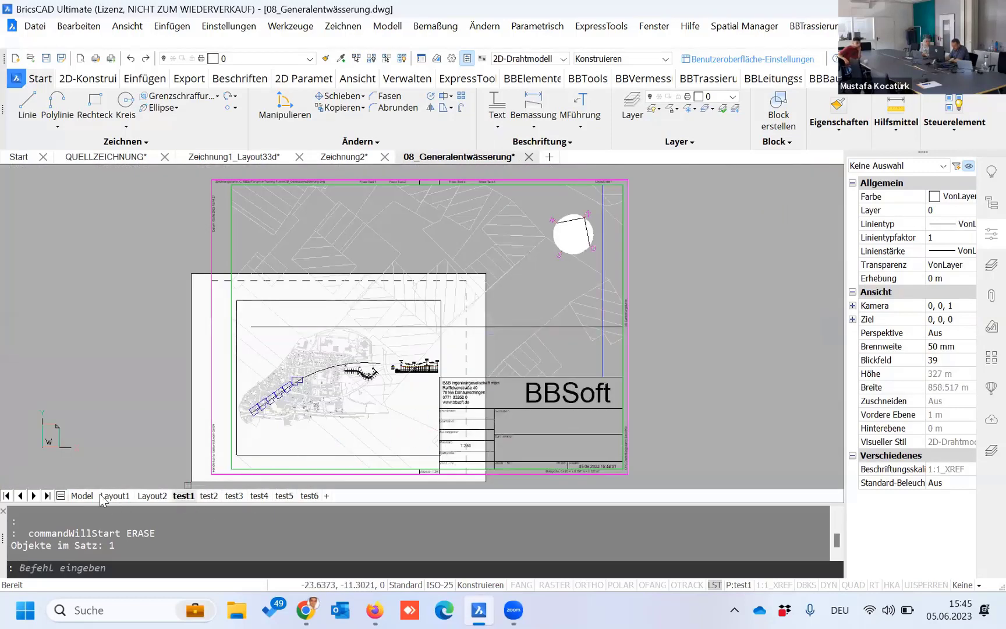
click(82, 496)
Step: Select a plan-frame outline, check its layer in the layer list, then clear the selection
click(226, 362)
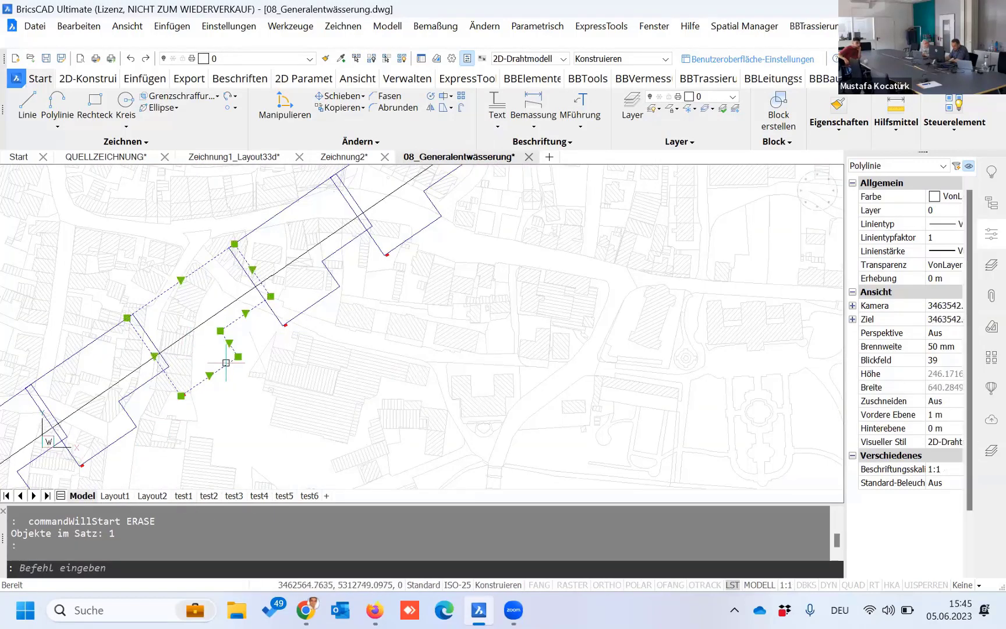
click(282, 58)
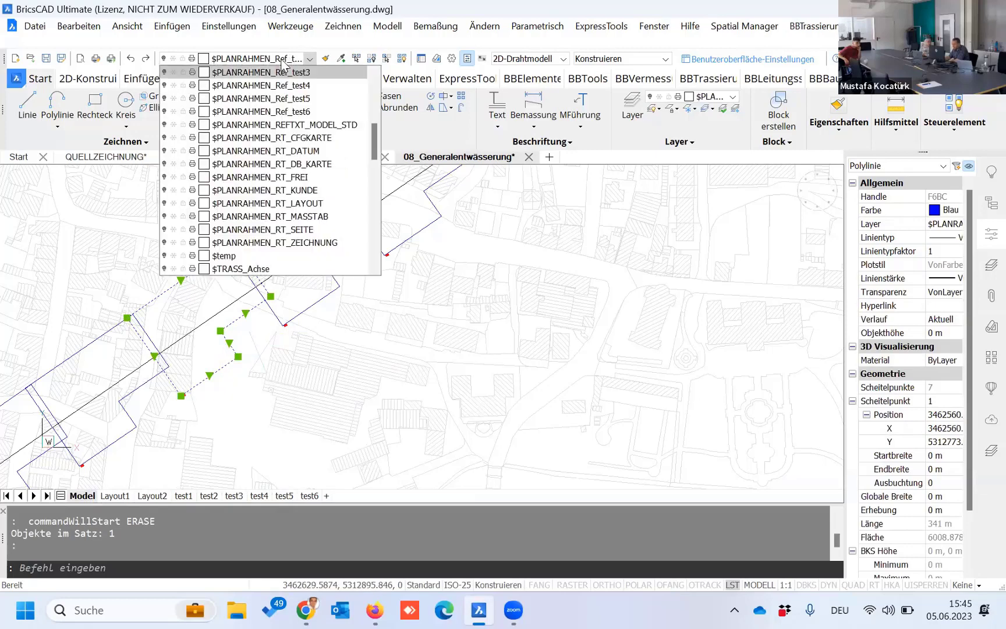
scroll(302, 117, up, 3)
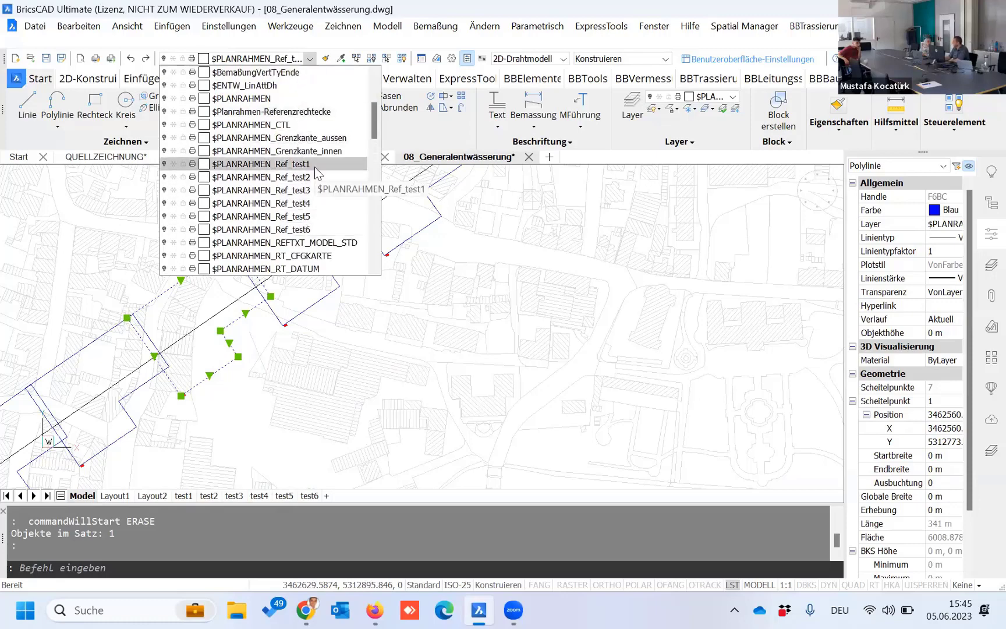
key(Escape)
key(Escape)
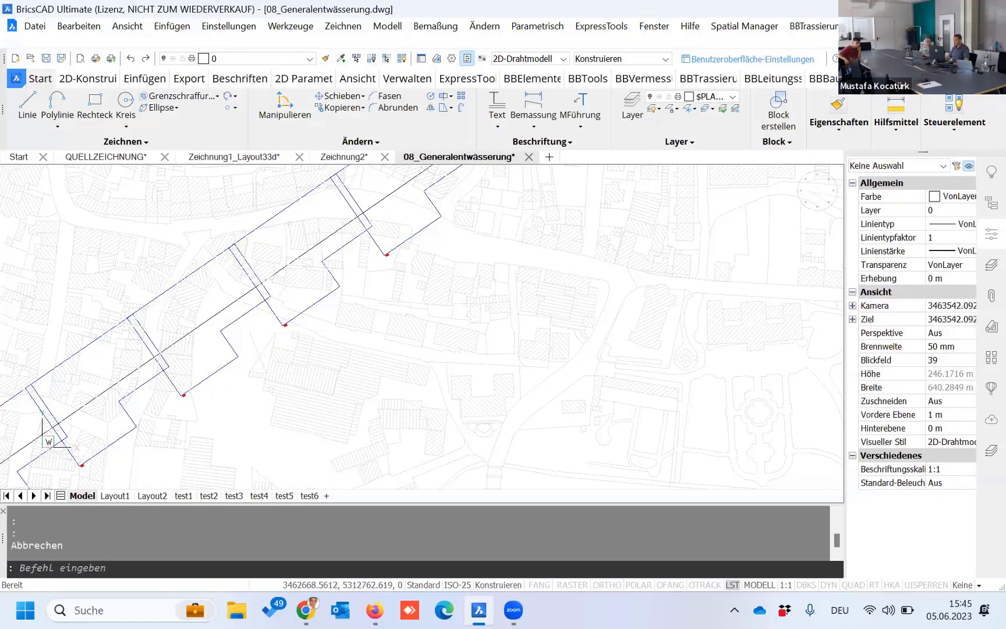
scroll(354, 294, down, 5)
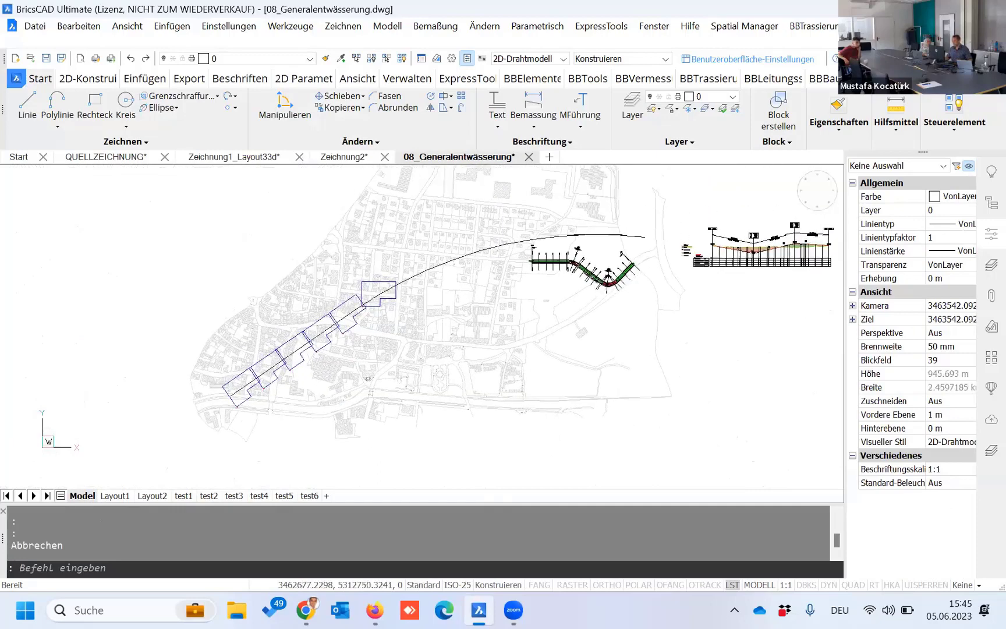
scroll(268, 388, up, 1)
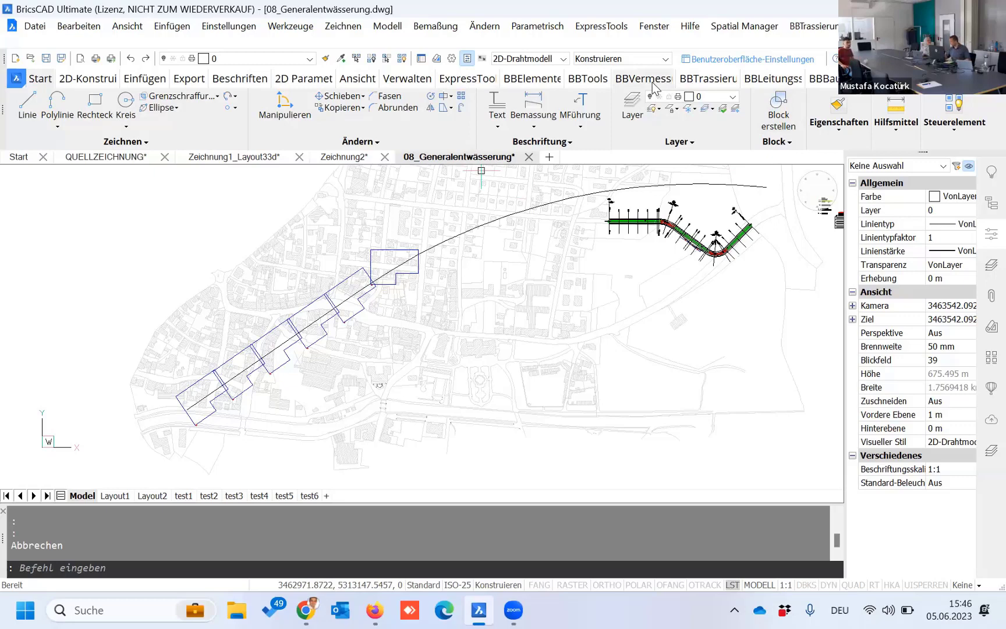
scroll(407, 315, down, 2)
scroll(419, 286, down, 2)
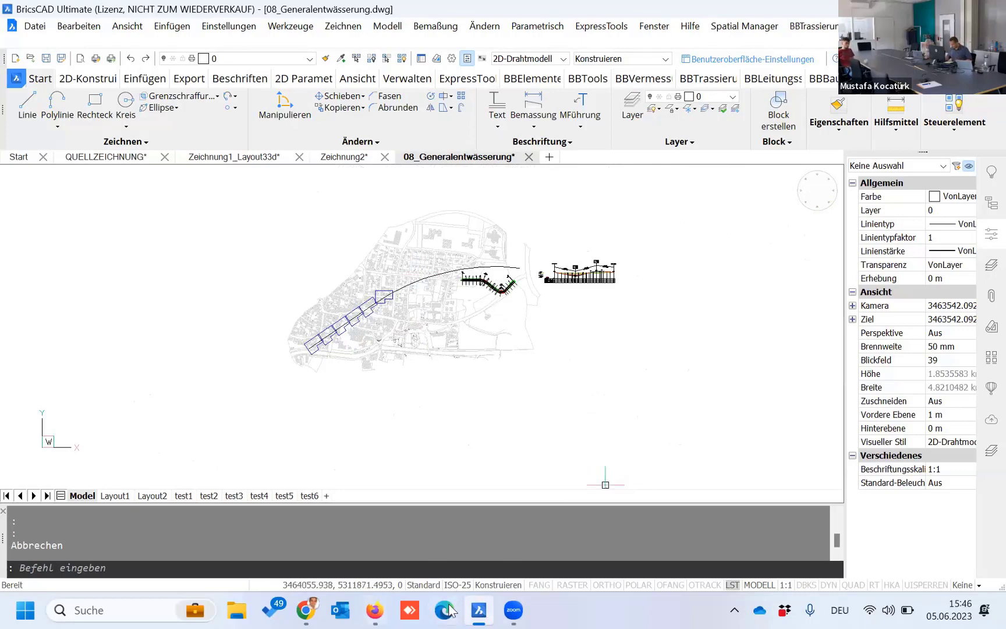
click(510, 610)
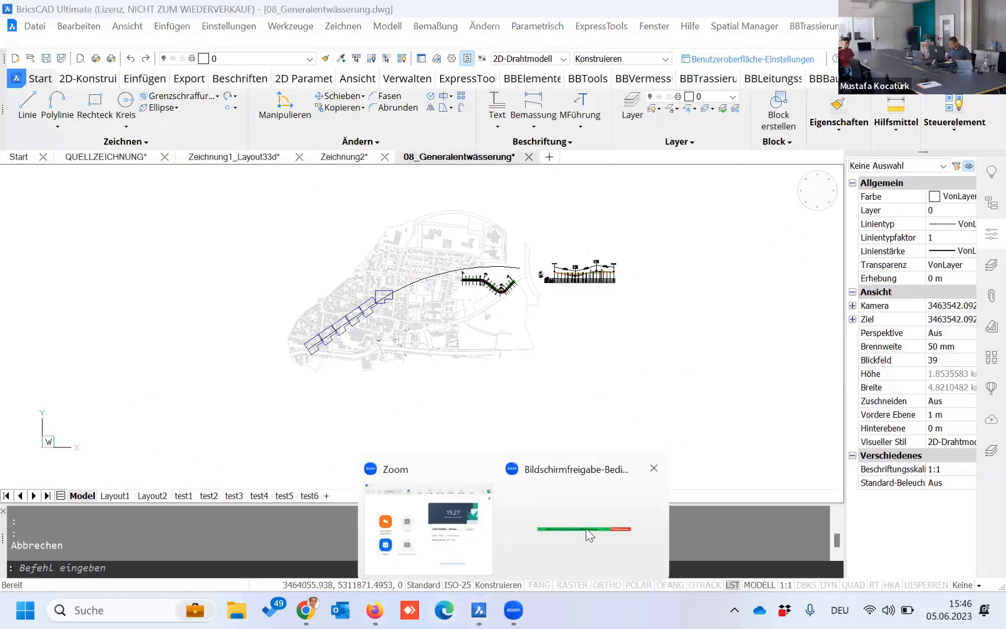